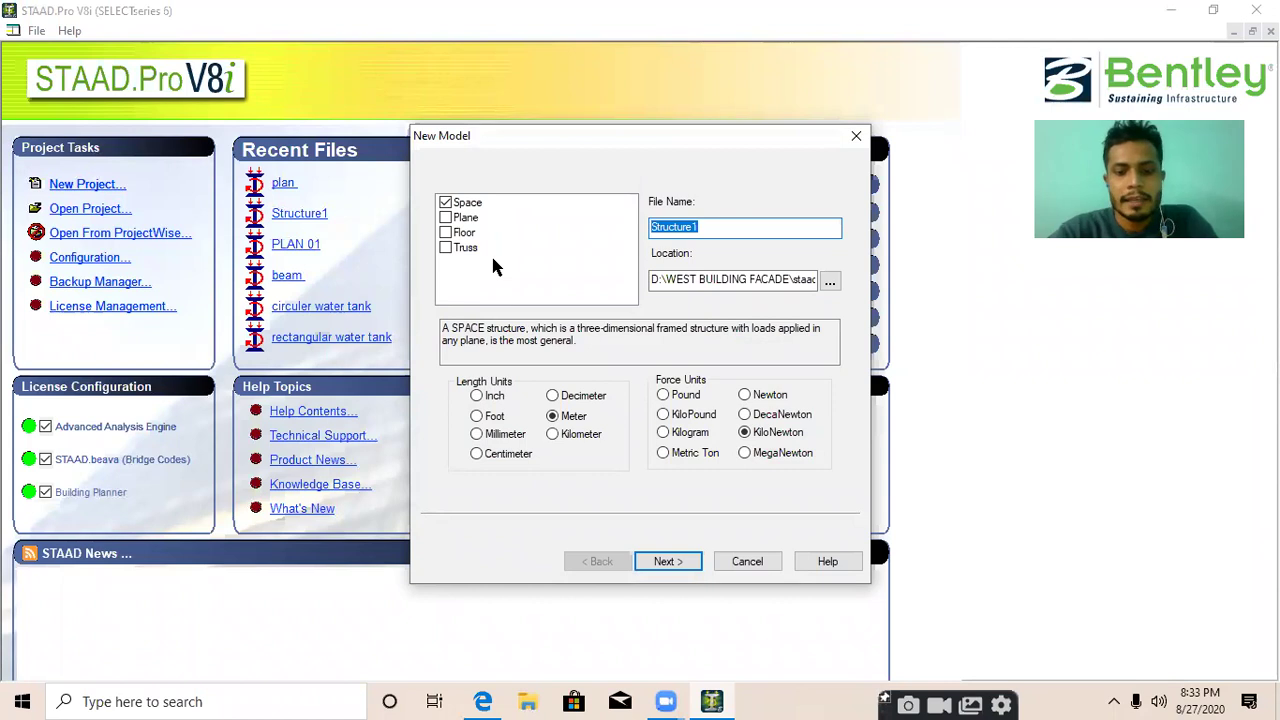
Create a Space model named "plan 11" in meter and kilonewton units, starting with Add Beam
left_click(830, 283)
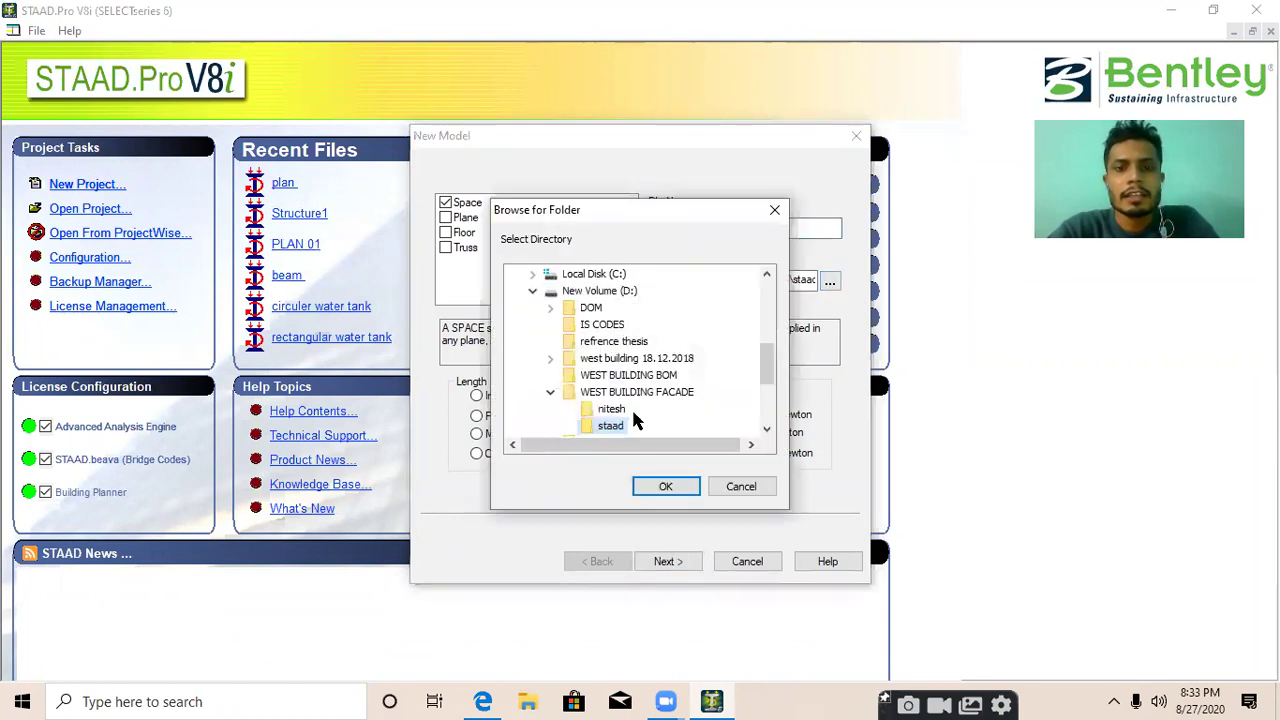
left_click(774, 210)
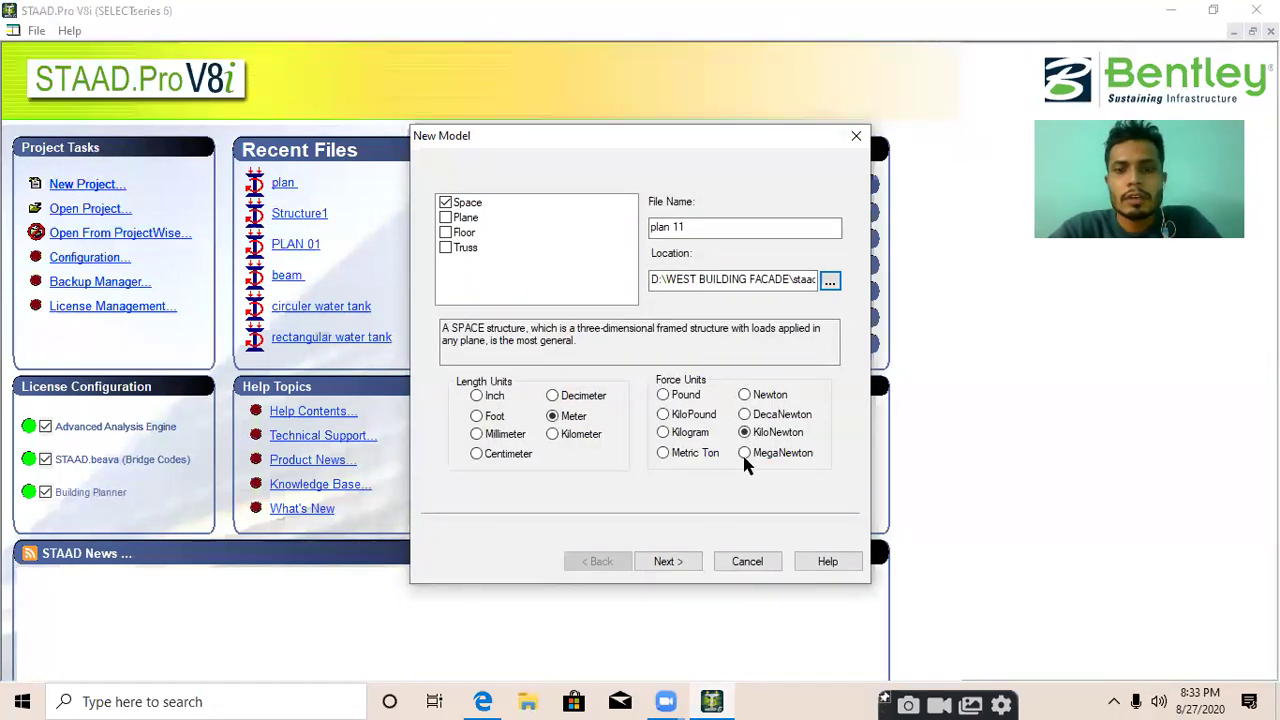
left_click(671, 561)
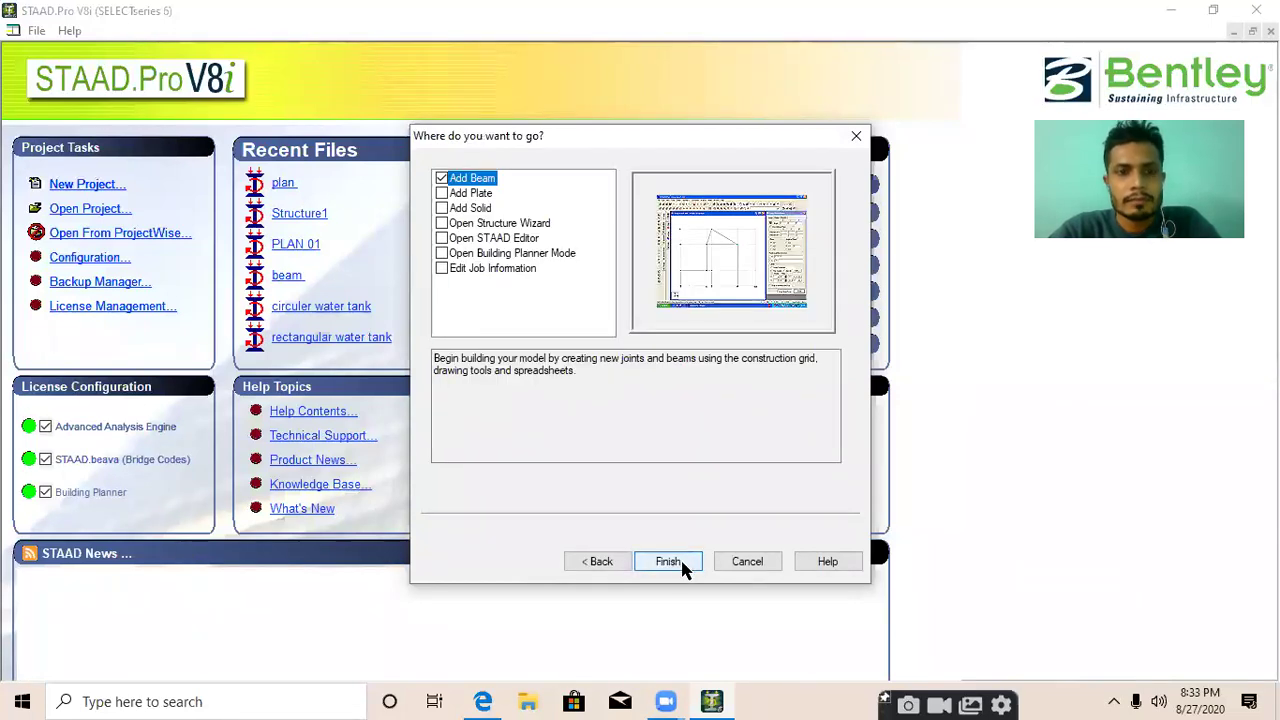
left_click(670, 561)
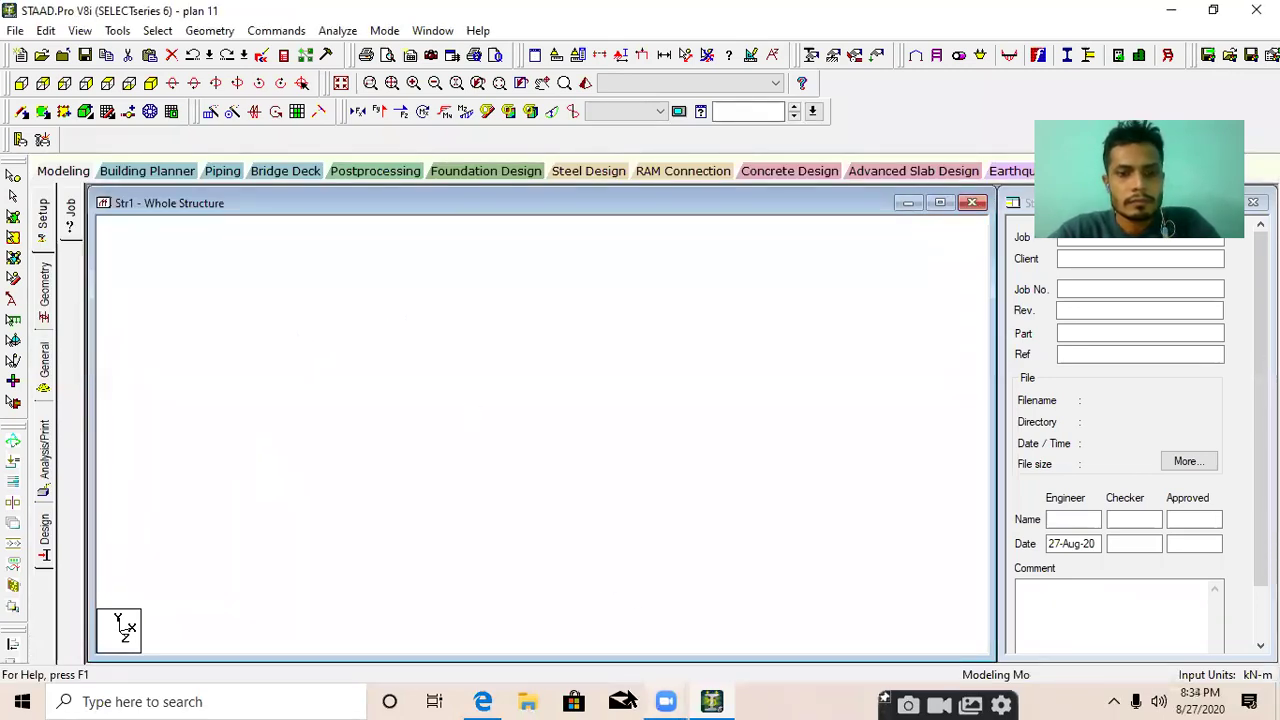
Write "Top" on the upper-left room of the plan in Edge's SESSION 7.pdf, and return to STAAD.Pro to view the grid from the top
left_click(483, 701)
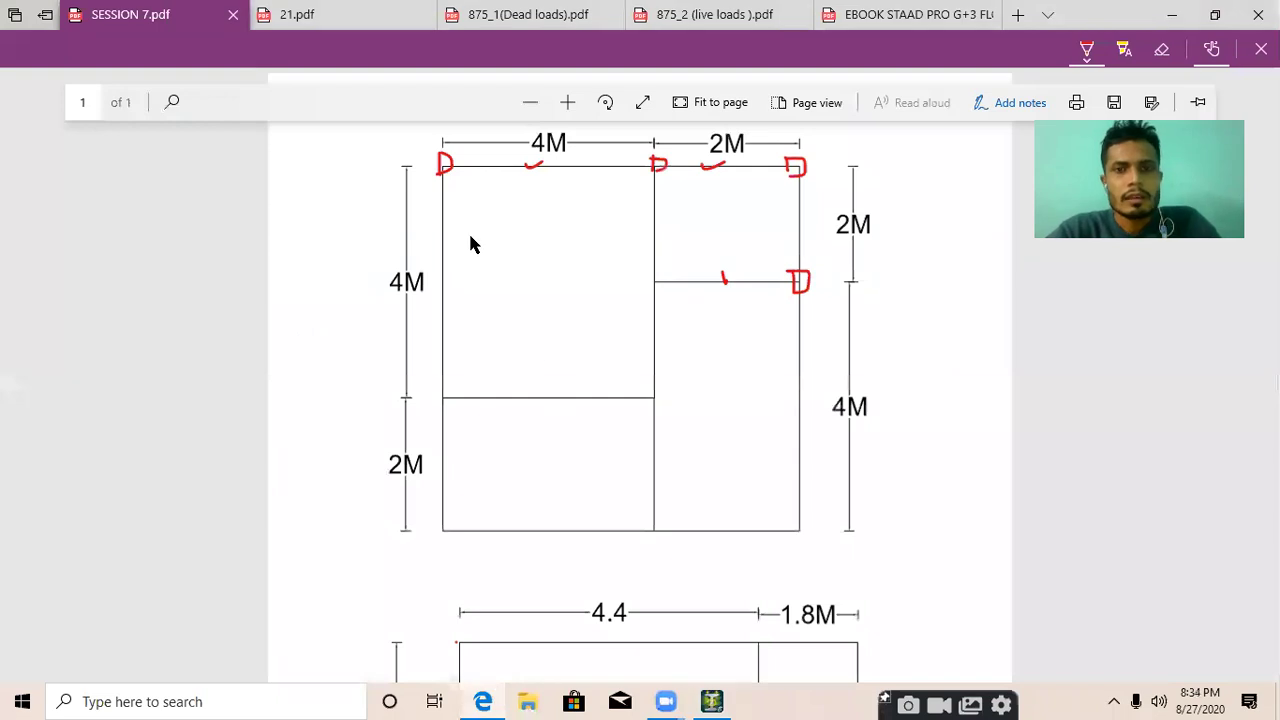
mouse_move(483, 251)
left_mouse_down()
mouse_move(516, 248)
mouse_move(503, 290)
mouse_move(524, 267)
mouse_move(545, 300)
mouse_move(553, 270)
left_mouse_up()
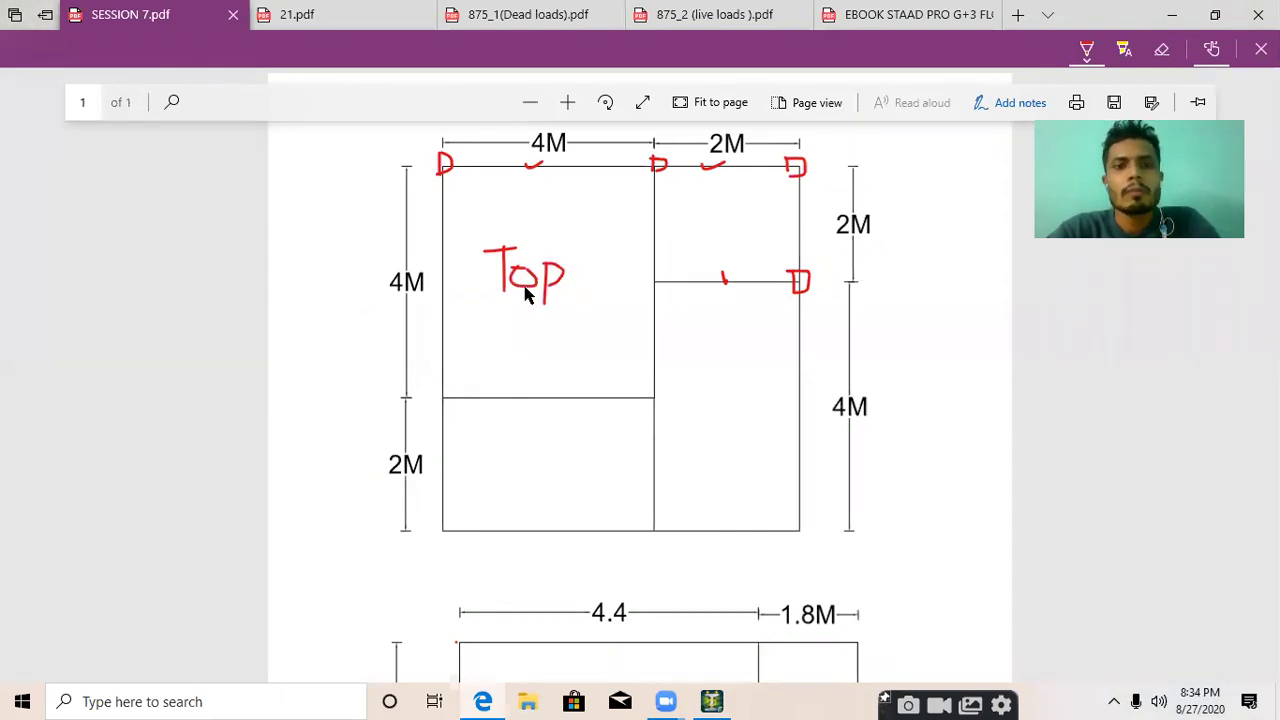
left_click(711, 701)
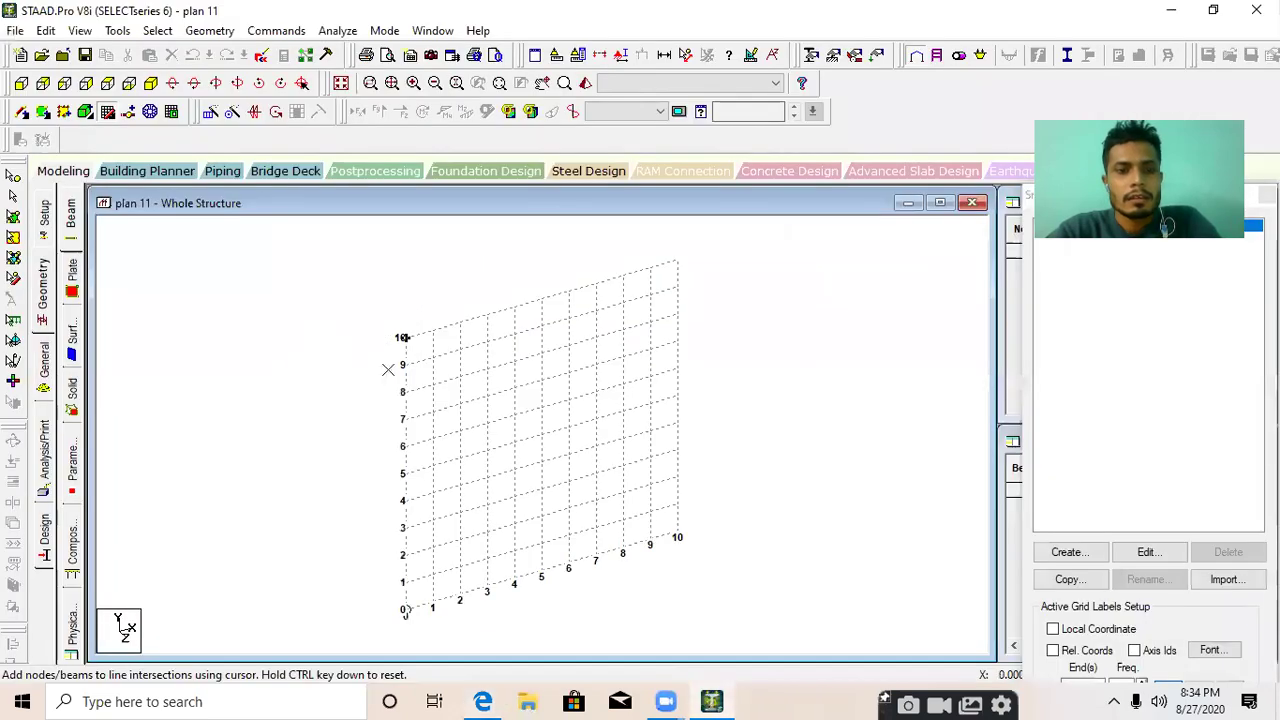
left_click(108, 86)
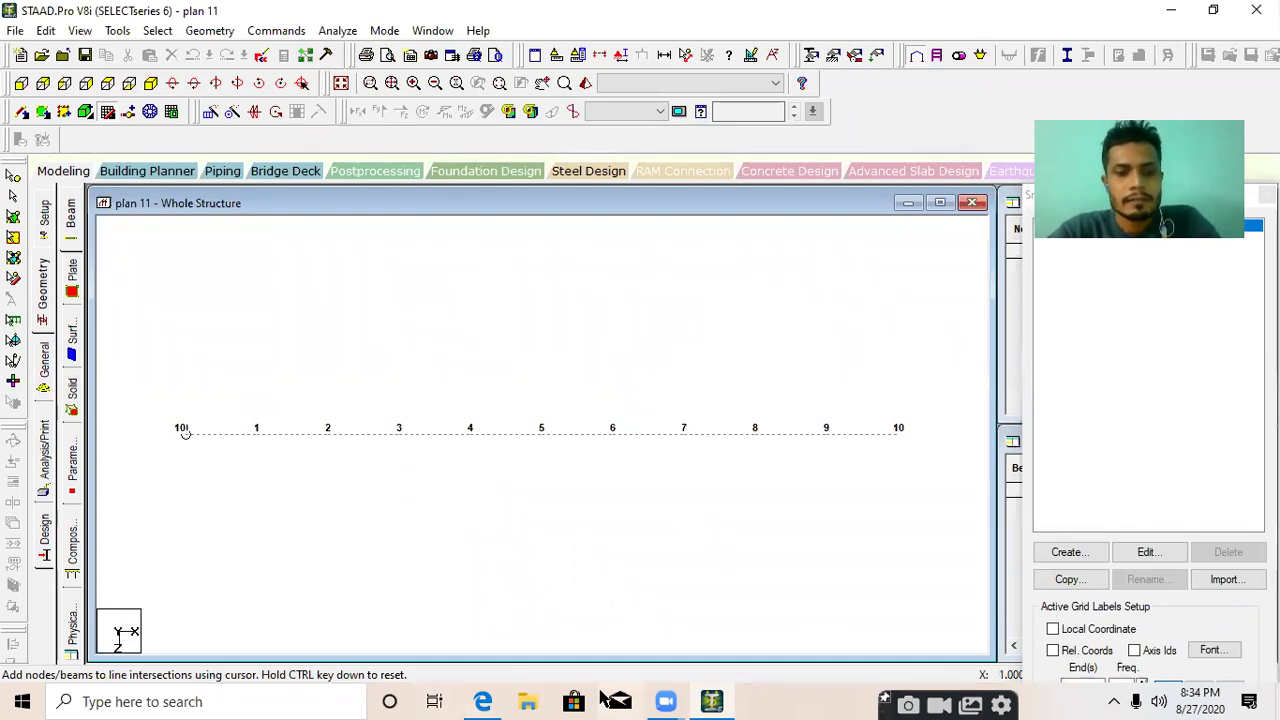
Switch to the PDF plan in Edge, draw labelled X and Z axis arrows, and mark the 4M and 2M spans along each direction
left_click(488, 700)
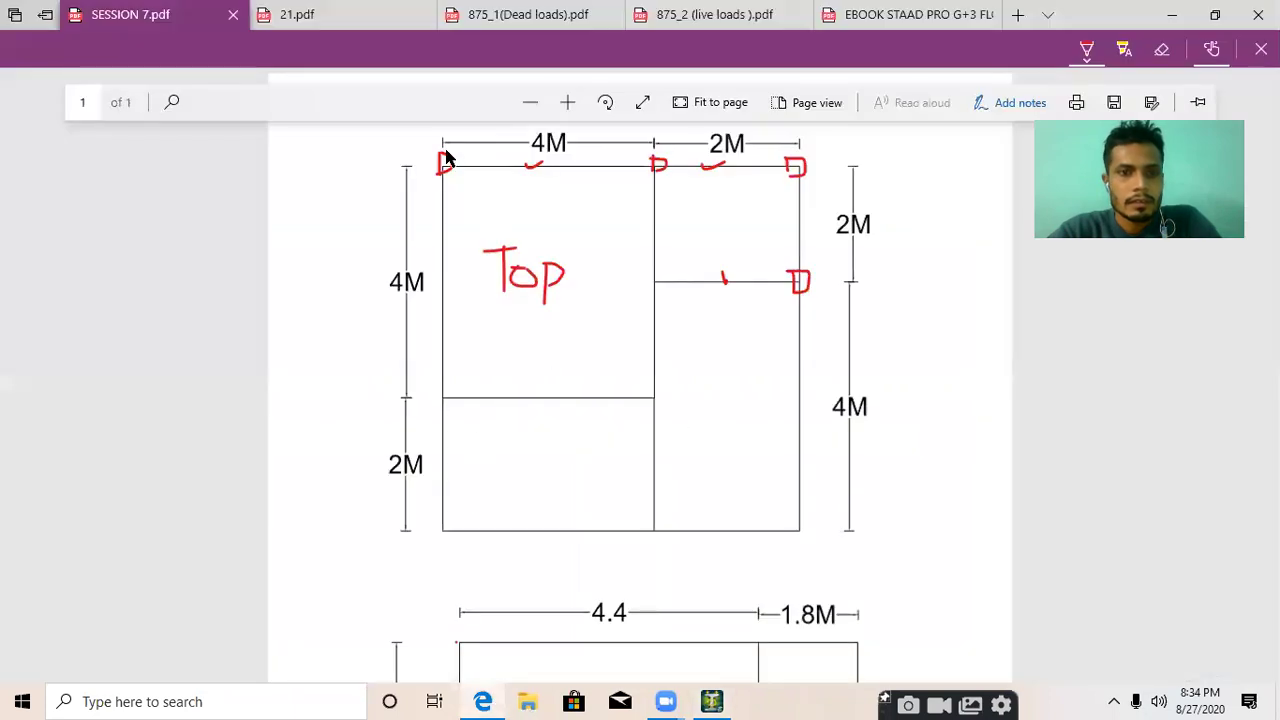
mouse_move(430, 132)
left_mouse_down()
mouse_move(508, 127)
mouse_move(482, 140)
mouse_move(508, 151)
left_mouse_up()
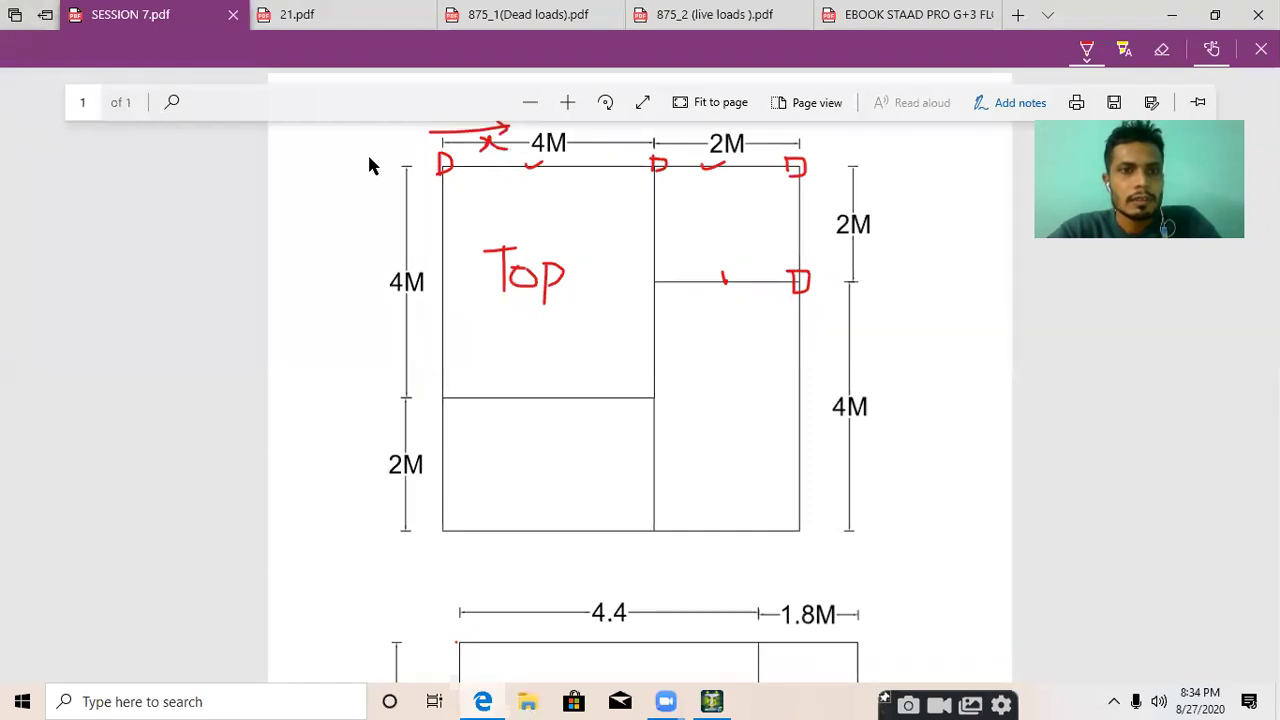
mouse_move(355, 155)
left_mouse_down()
mouse_move(352, 272)
mouse_move(368, 252)
mouse_move(337, 300)
mouse_move(360, 300)
left_mouse_up()
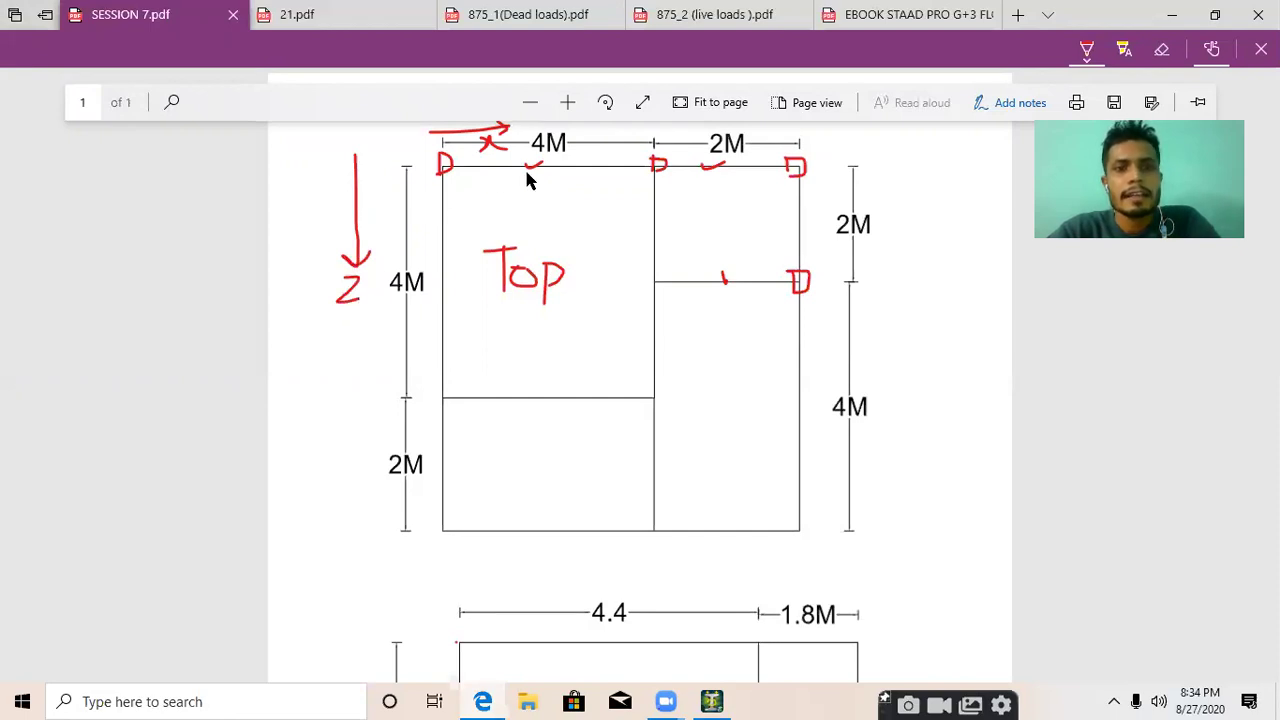
left_click_drag(474, 177, 574, 180)
left_click_drag(655, 177, 731, 176)
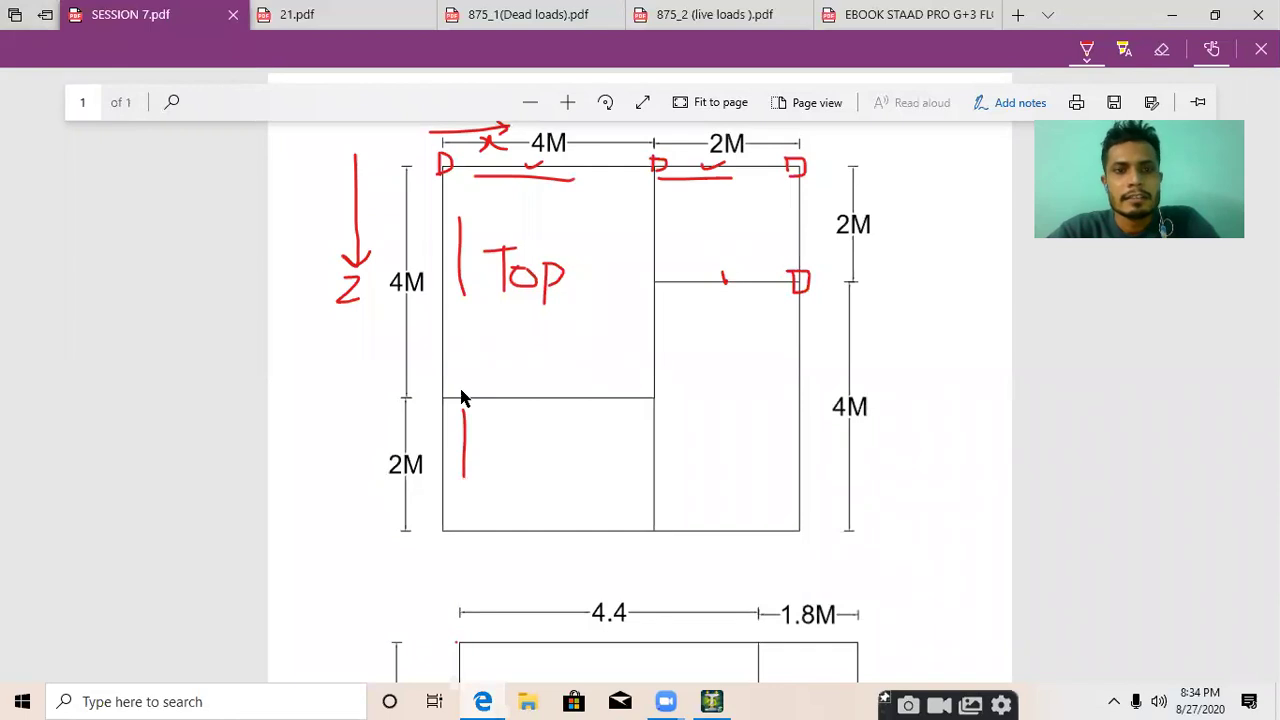
Label the plan's upper-left corner (0,0,0) and dot the node points at its corners and wall junctions
mouse_move(377, 143)
left_mouse_down()
mouse_move(376, 178)
mouse_move(438, 128)
mouse_move(448, 140)
mouse_move(455, 130)
left_mouse_up()
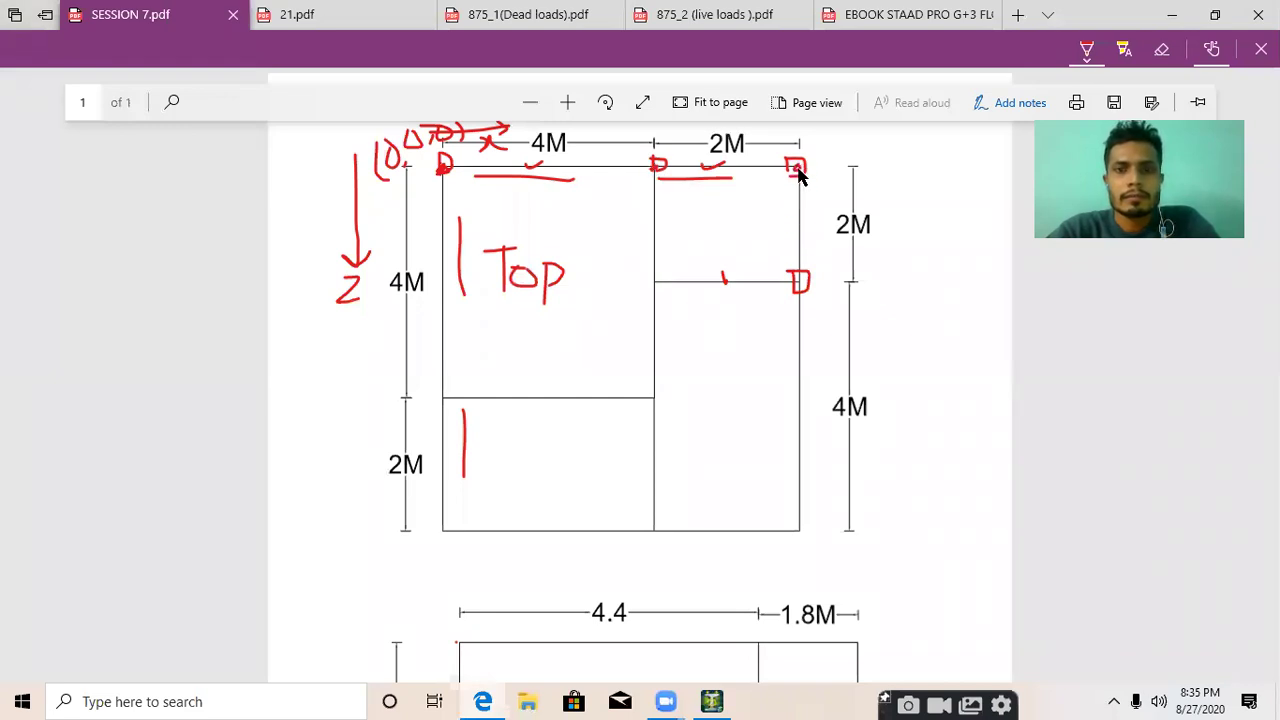
left_click(654, 282)
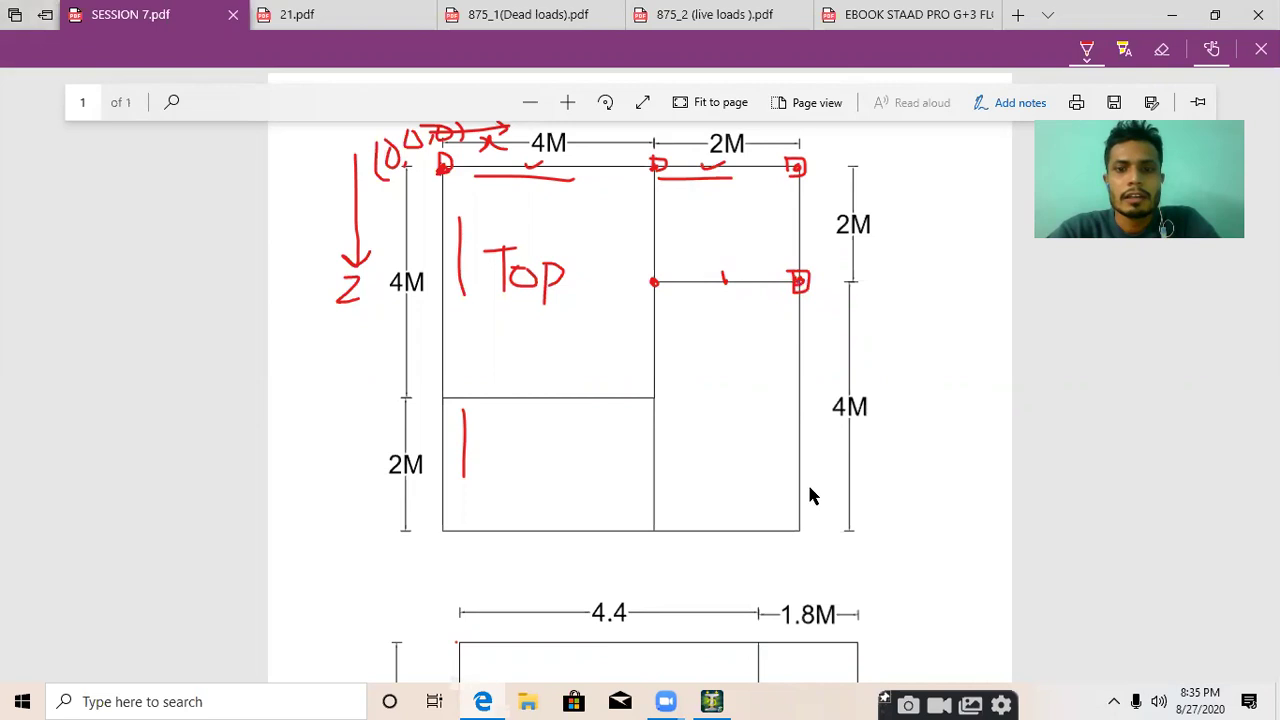
left_click_drag(799, 533, 806, 535)
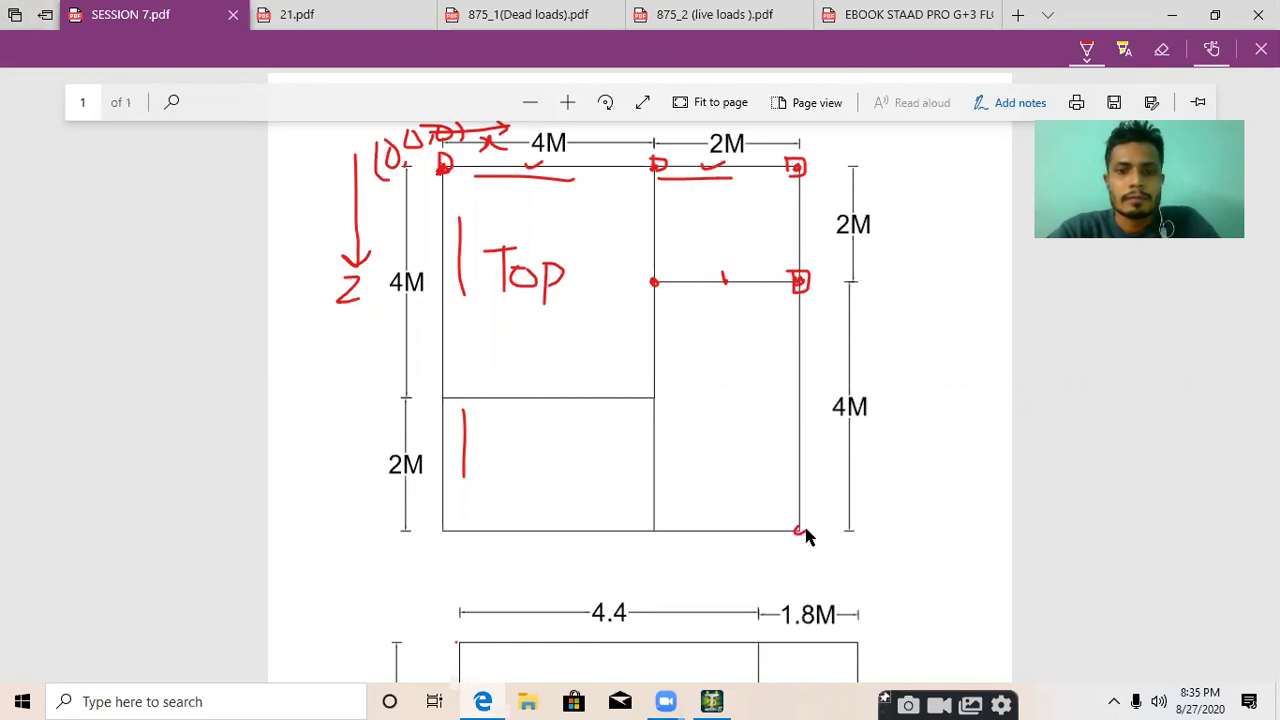
left_click(654, 529)
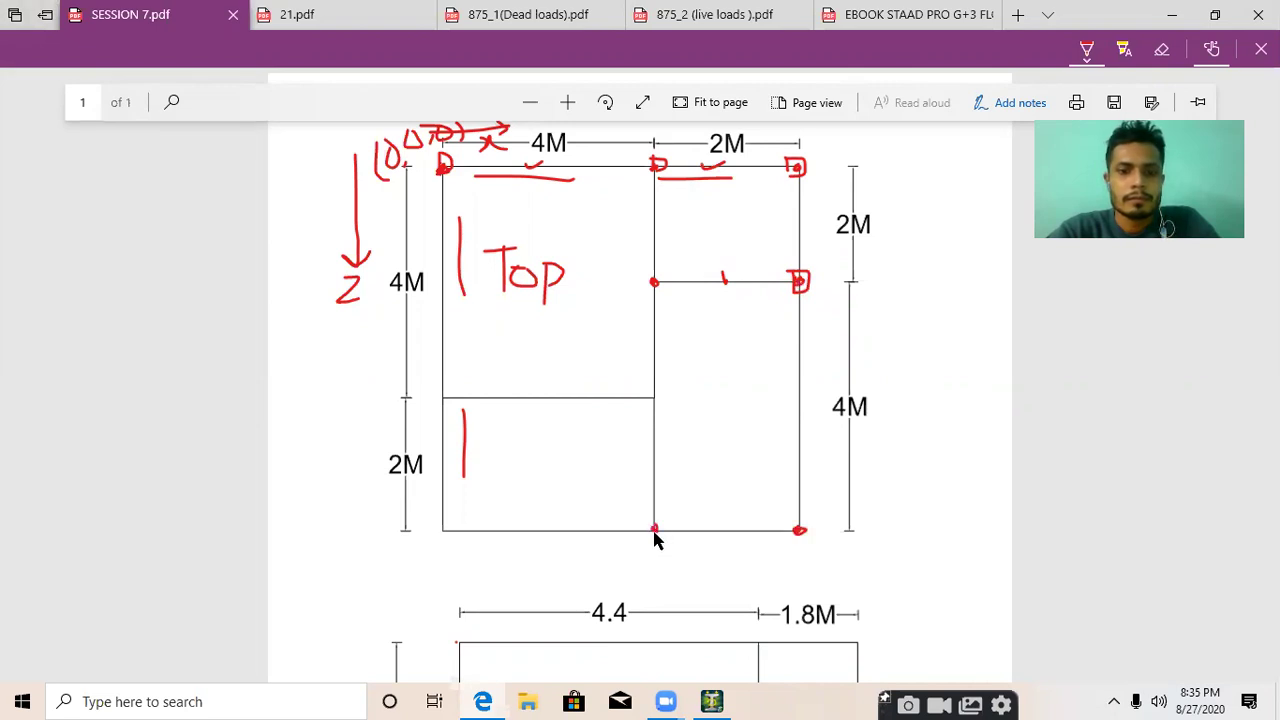
left_click(442, 529)
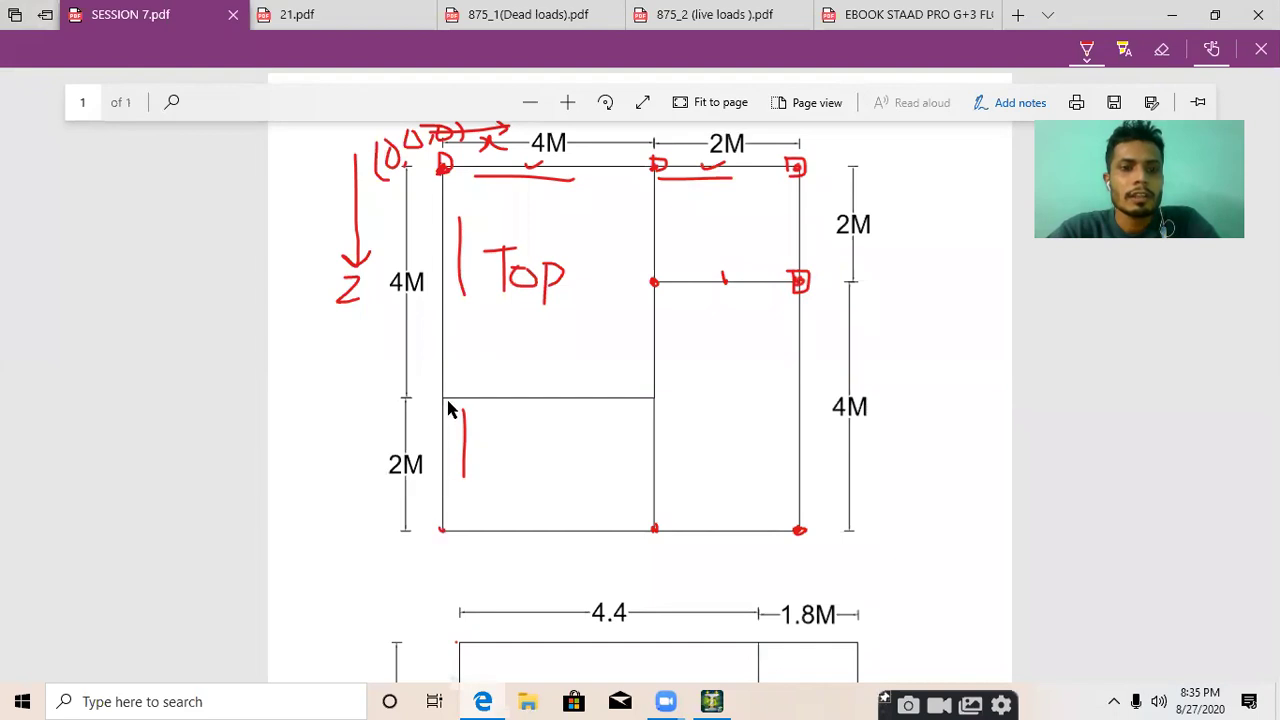
left_click(441, 397)
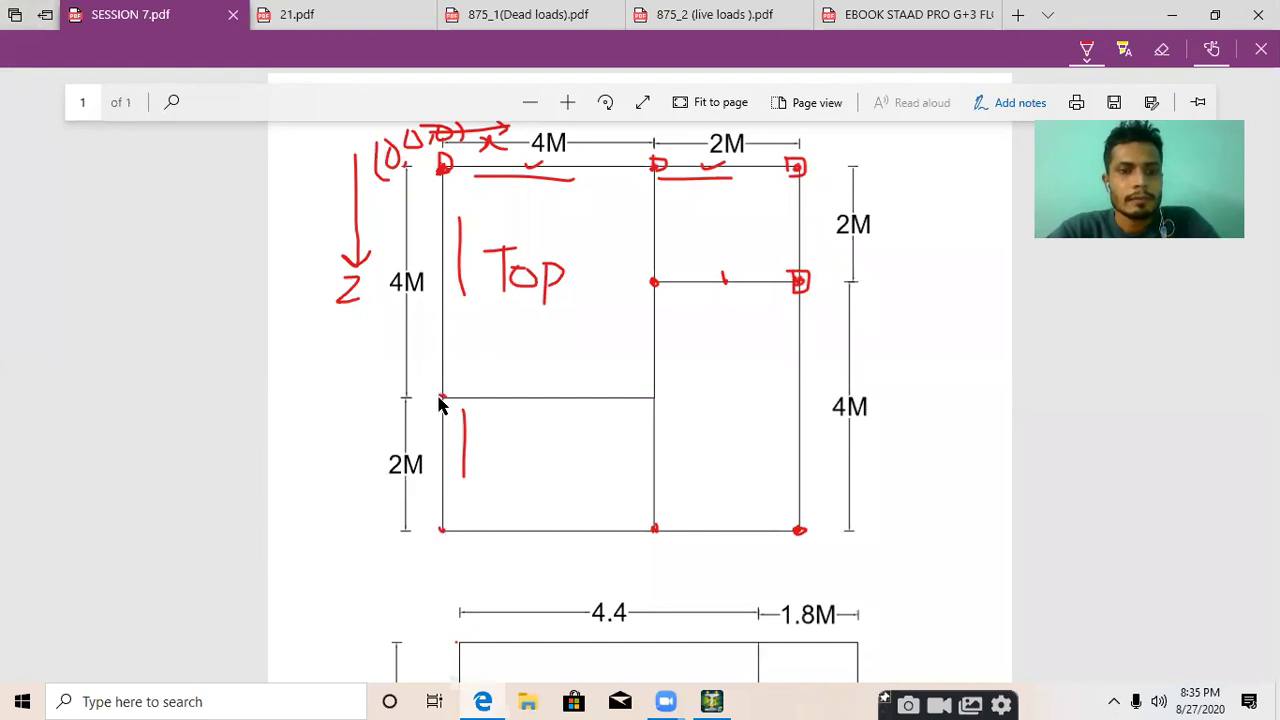
left_click(648, 398)
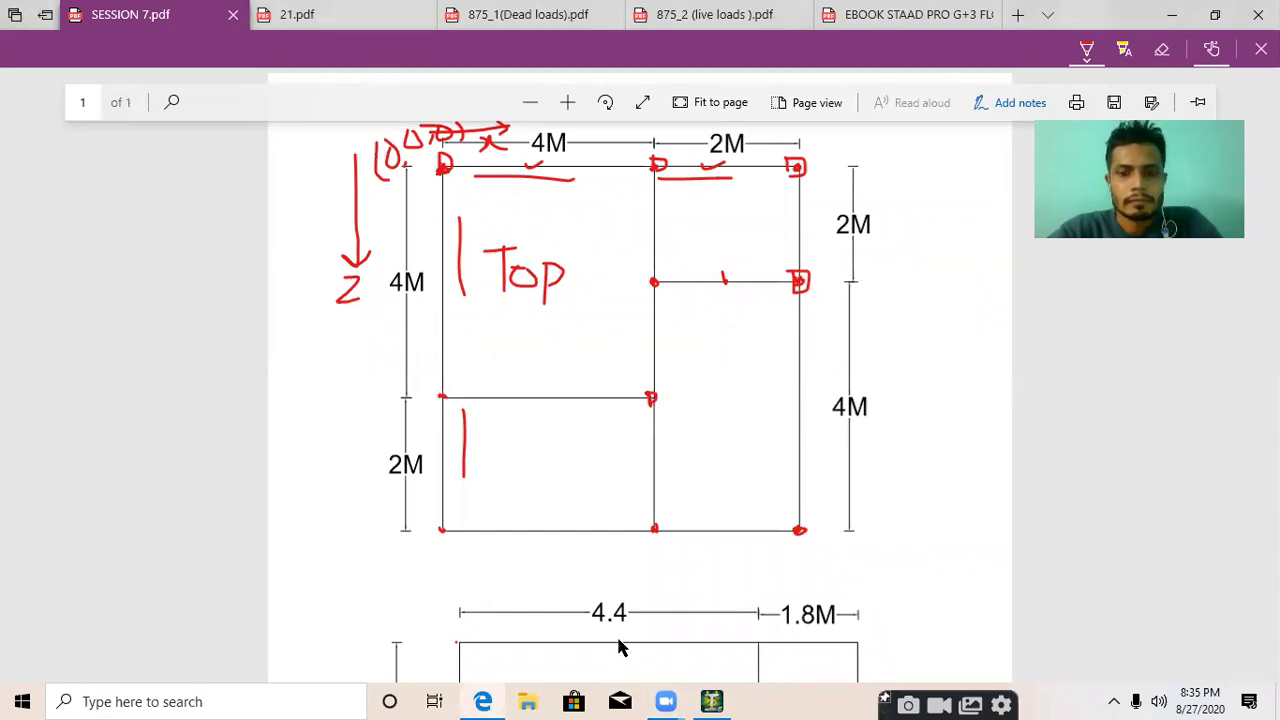
Switch to STAAD.Pro, restore the isometric view and close the Snap Node/Beam grid
left_click(712, 701)
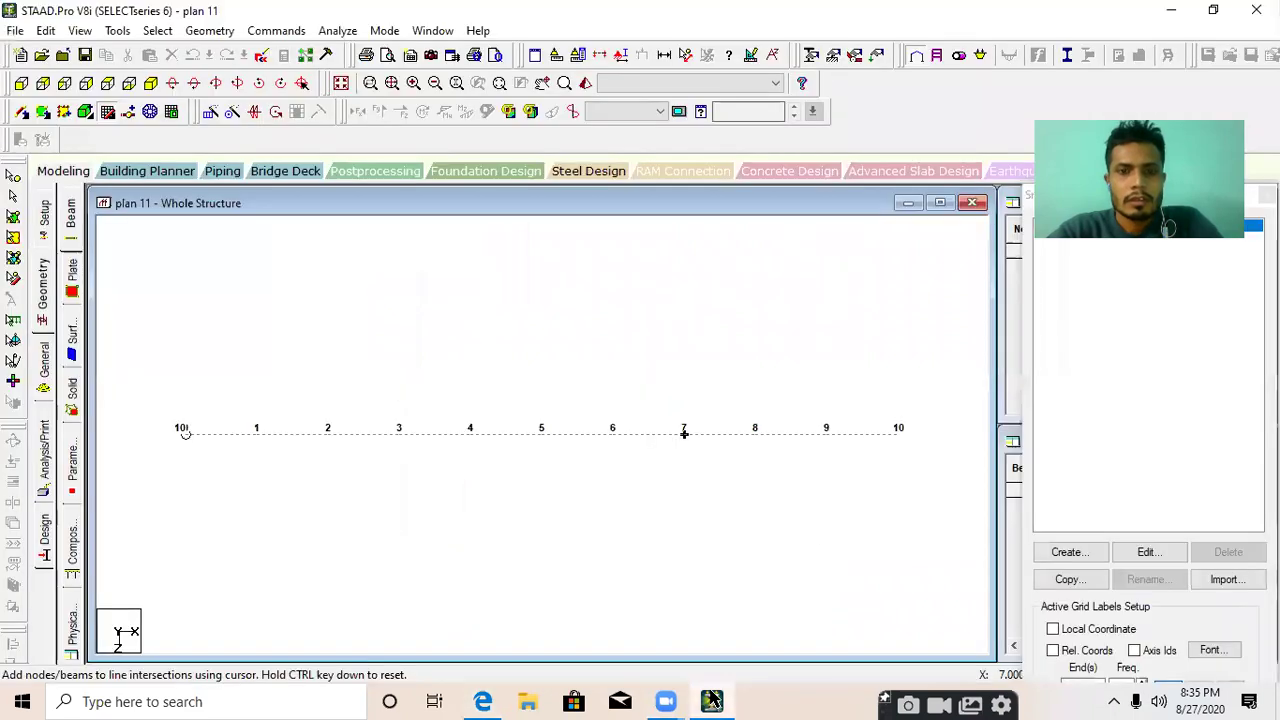
left_click(151, 83)
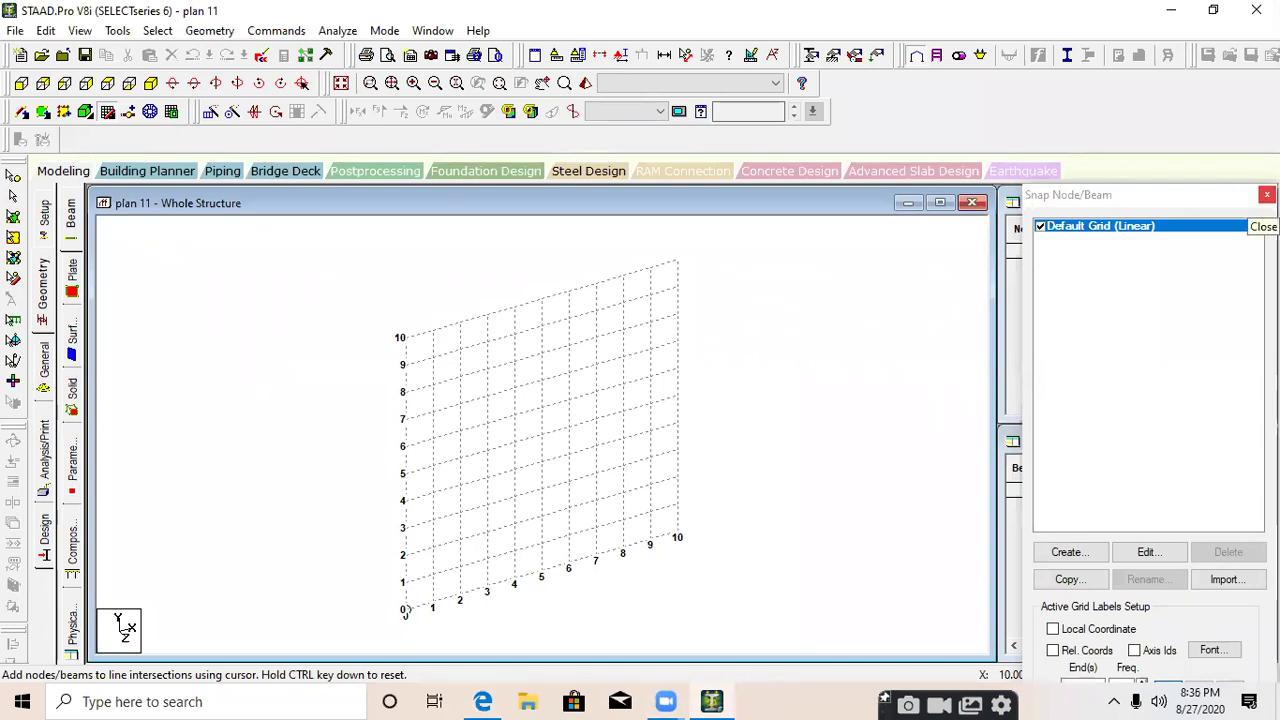
left_click(1267, 194)
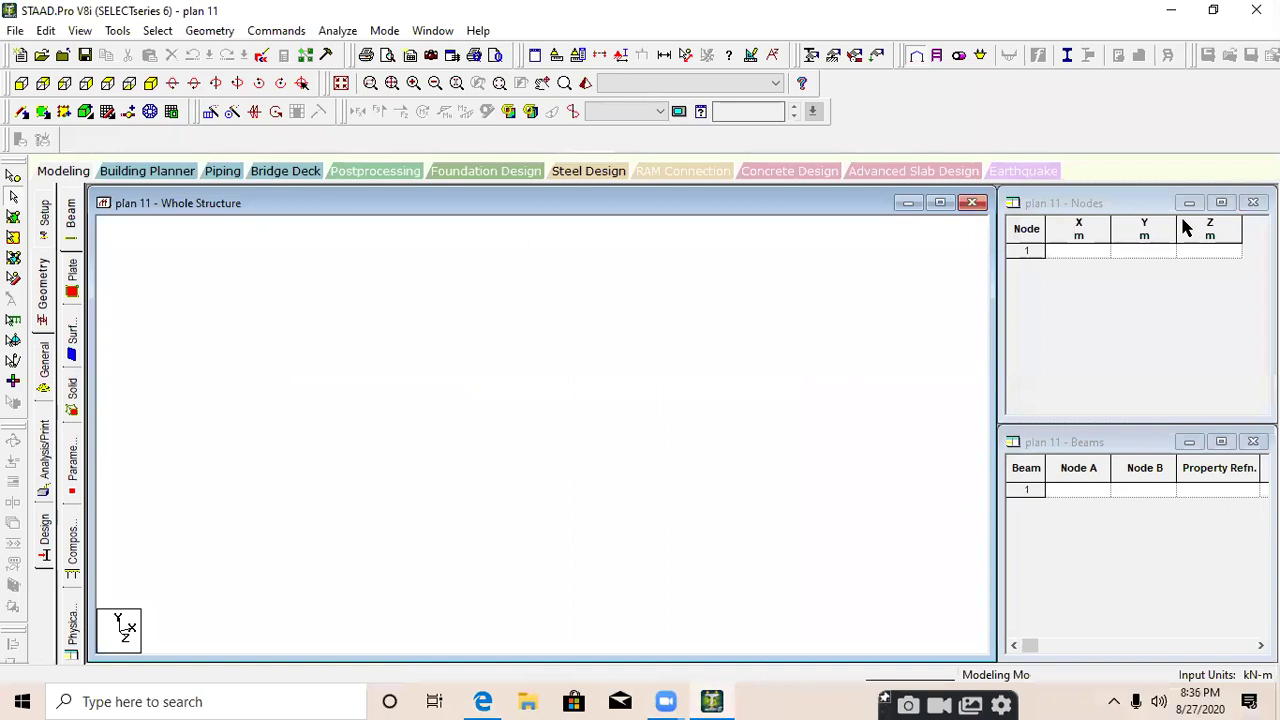
Add the first node at X 0, Y 0, Z 0 in the node table
left_click(1076, 251)
type("0")
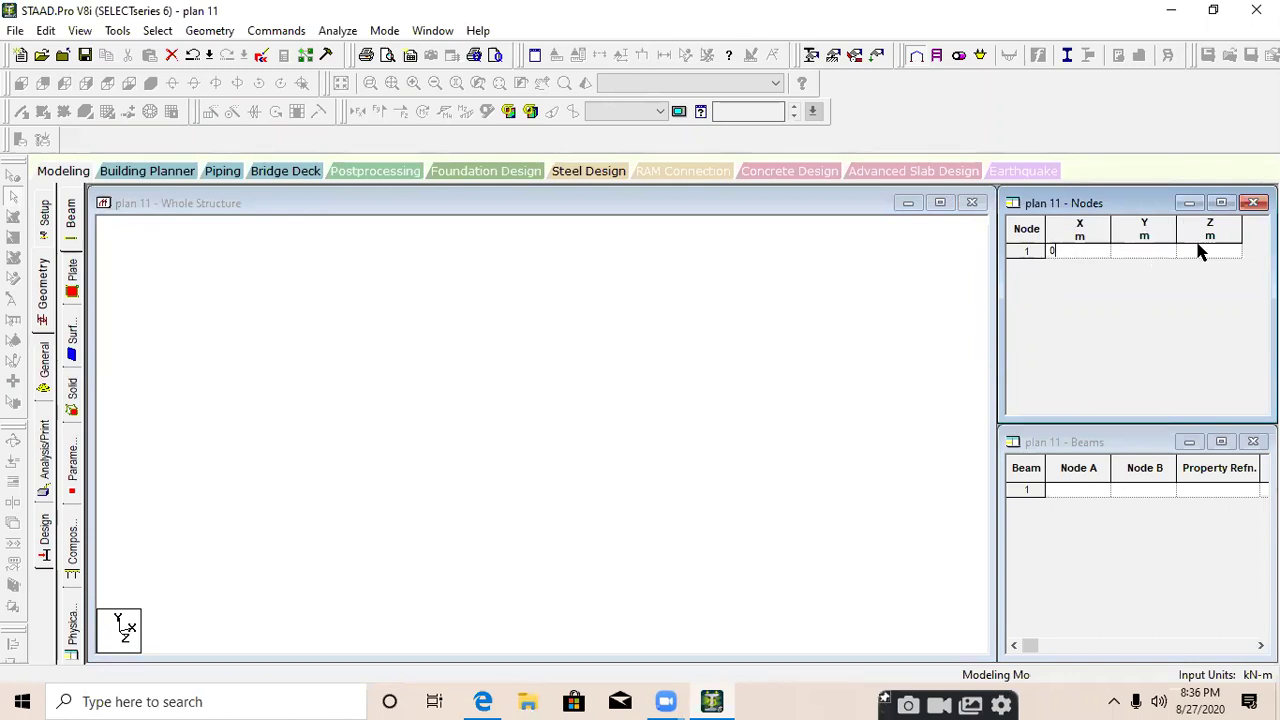
key("Tab")
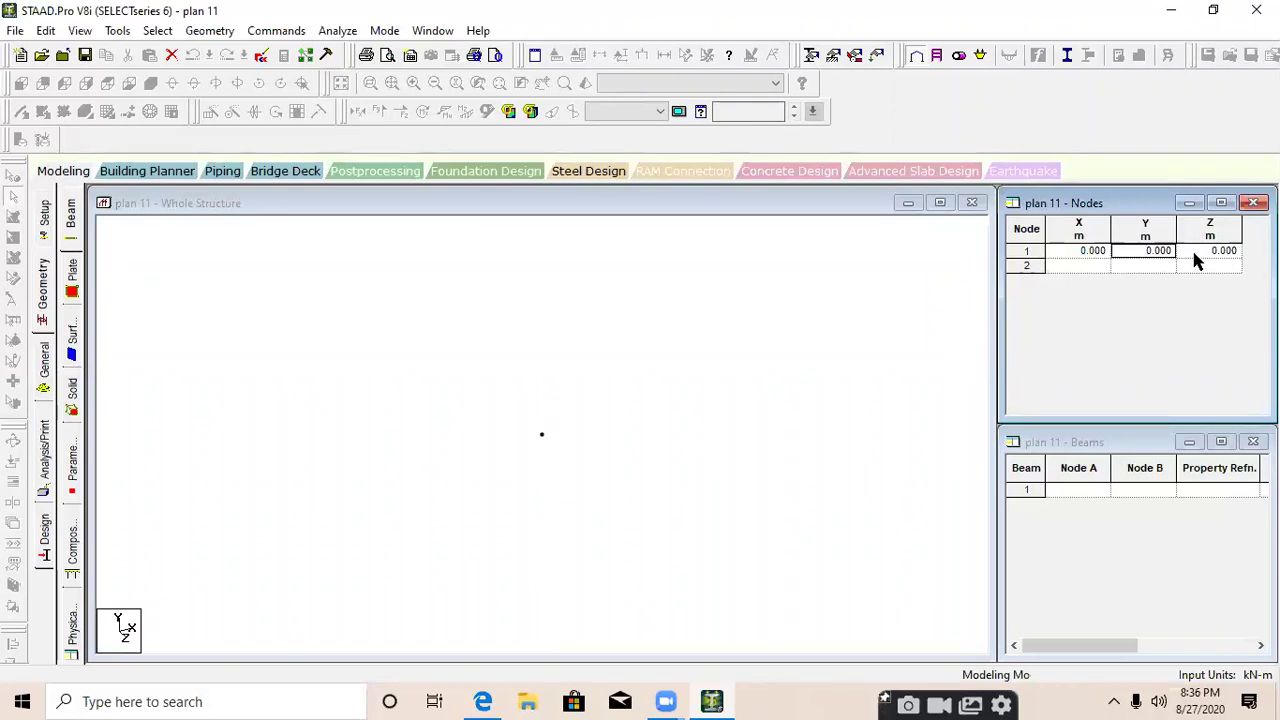
left_click(771, 409)
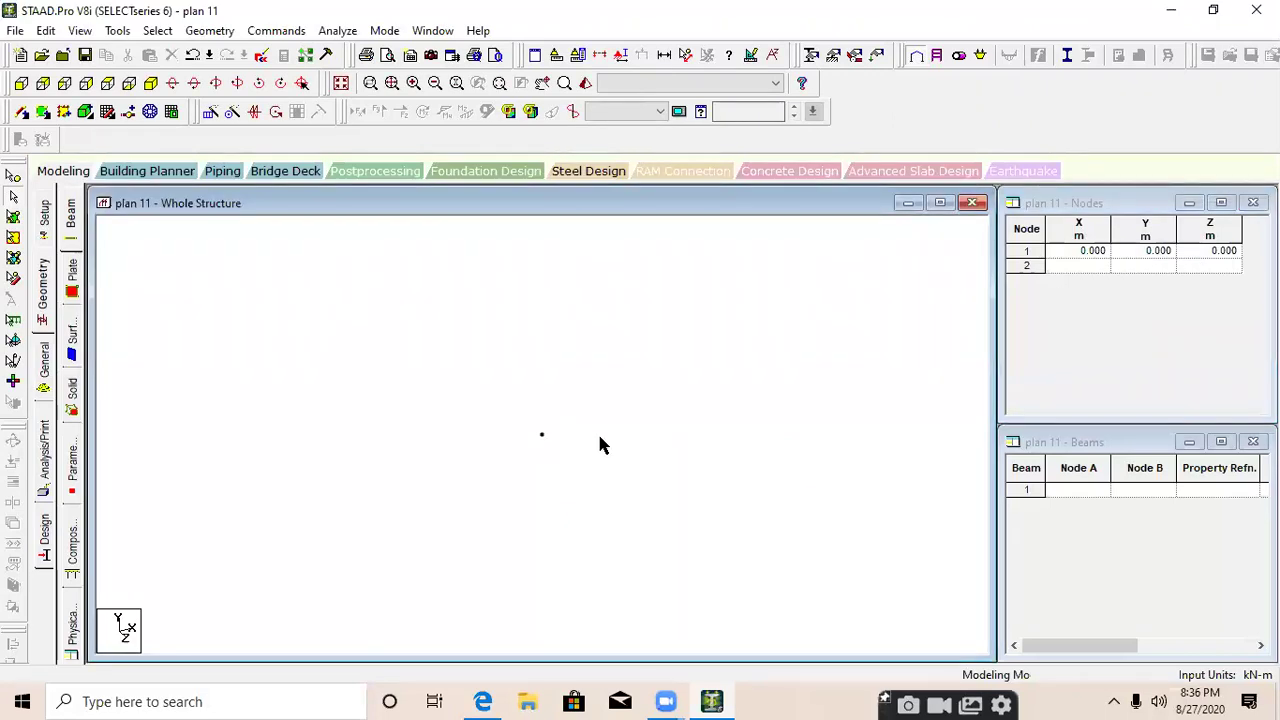
View the model from the top and select the origin node with the Nodes Cursor
left_click(108, 84)
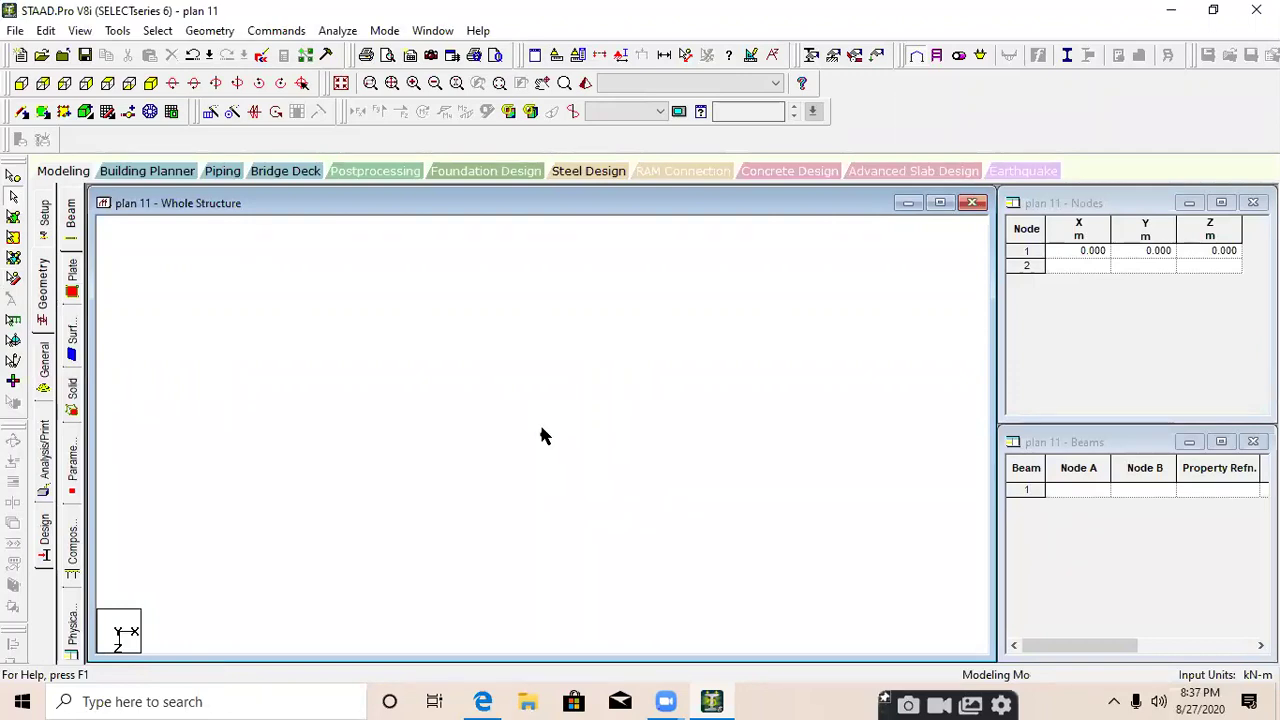
left_click(12, 178)
left_click_drag(551, 392, 505, 492)
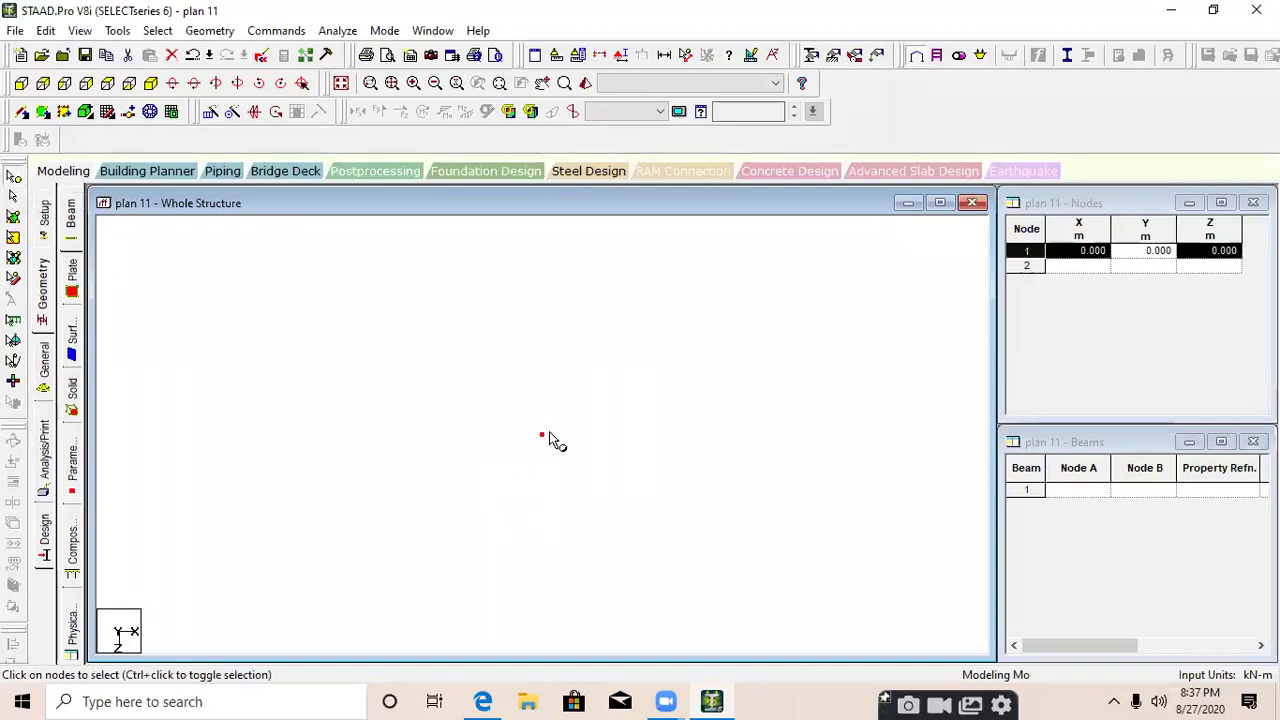
left_click(548, 458)
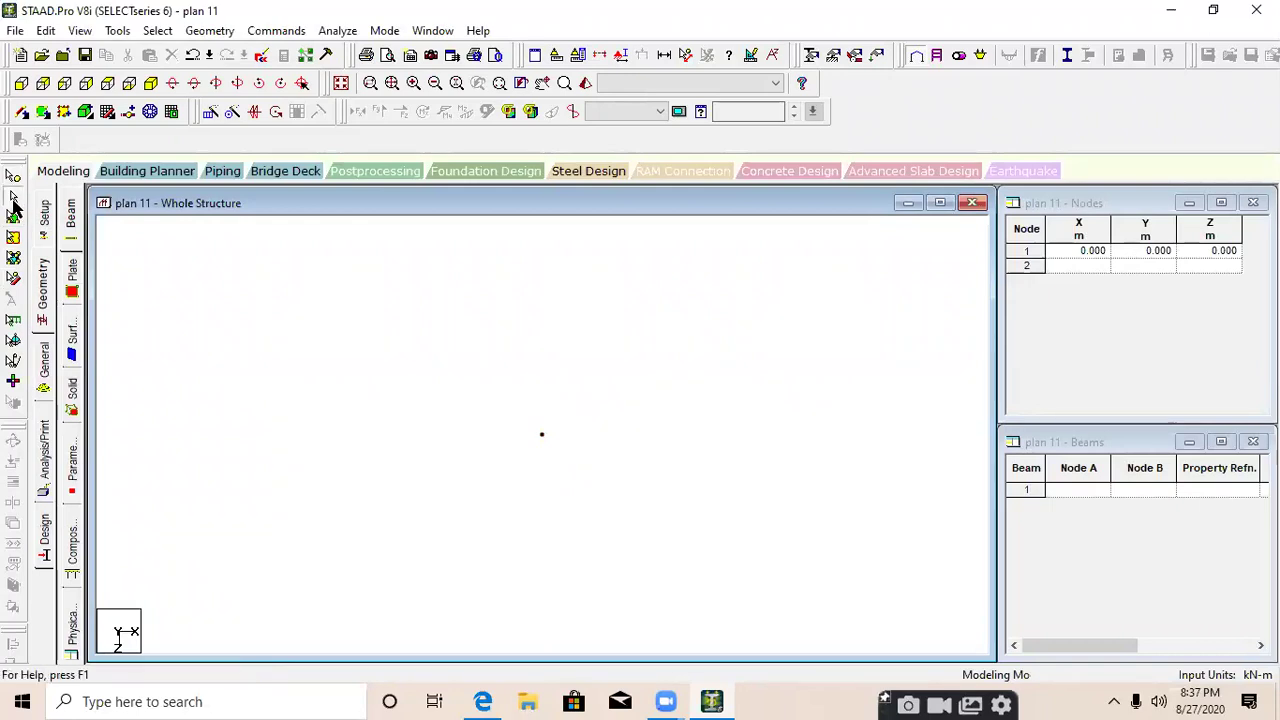
left_click_drag(567, 395, 508, 500)
mouse_move(545, 420)
left_mouse_down()
mouse_move(517, 486)
mouse_move(566, 410)
left_mouse_up()
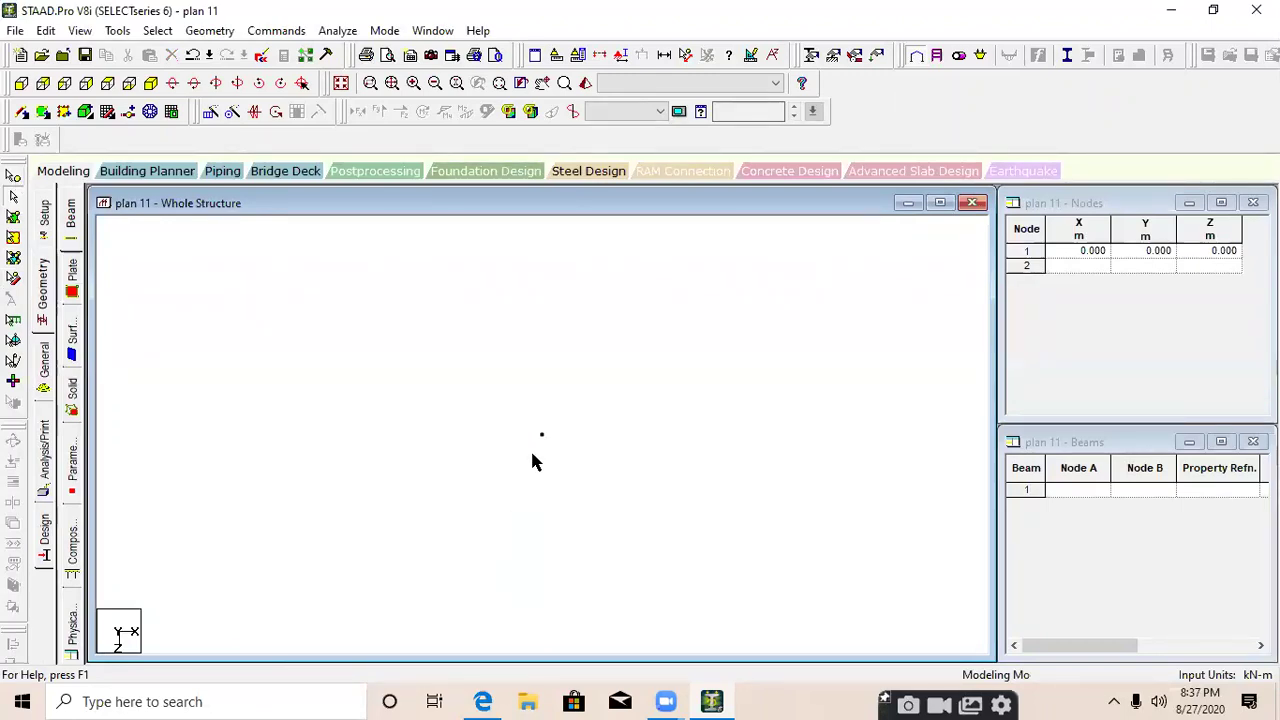
left_click(12, 179)
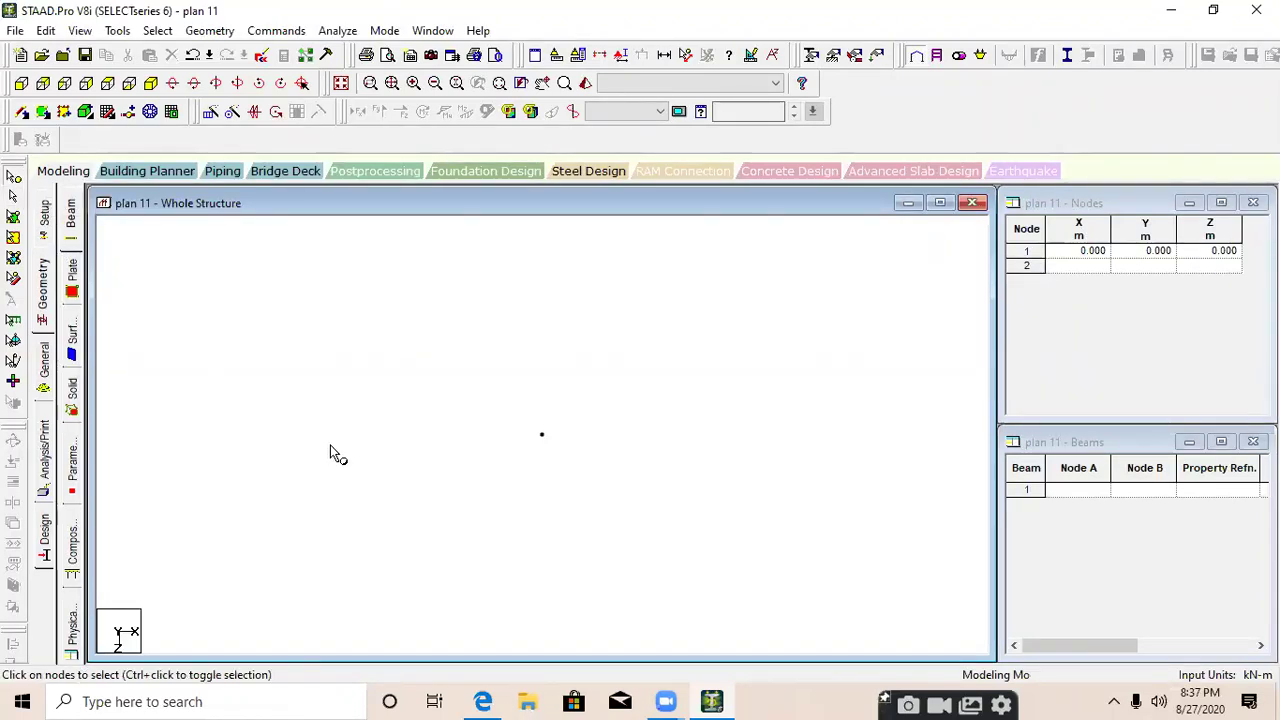
left_click_drag(608, 386, 447, 523)
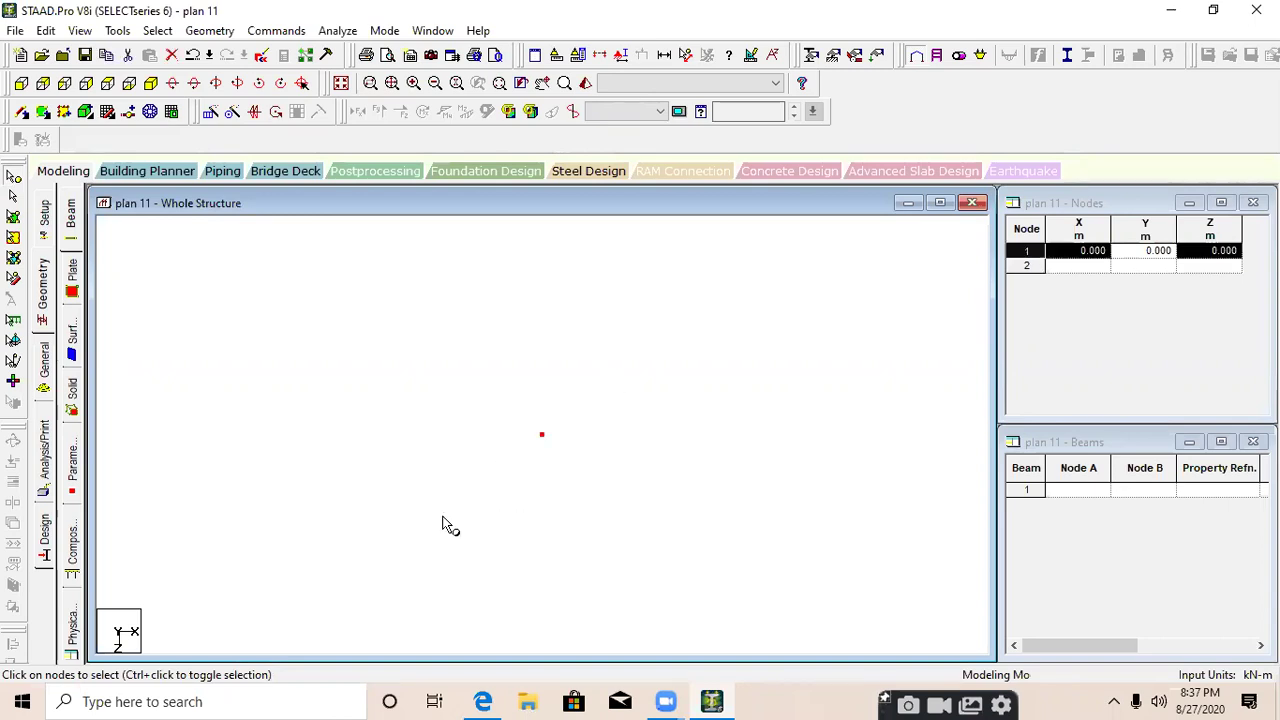
Switch to the PDF plan in Edge and draw an arrow along the upper 4M span, from the origin column toward the next column
left_click(497, 700)
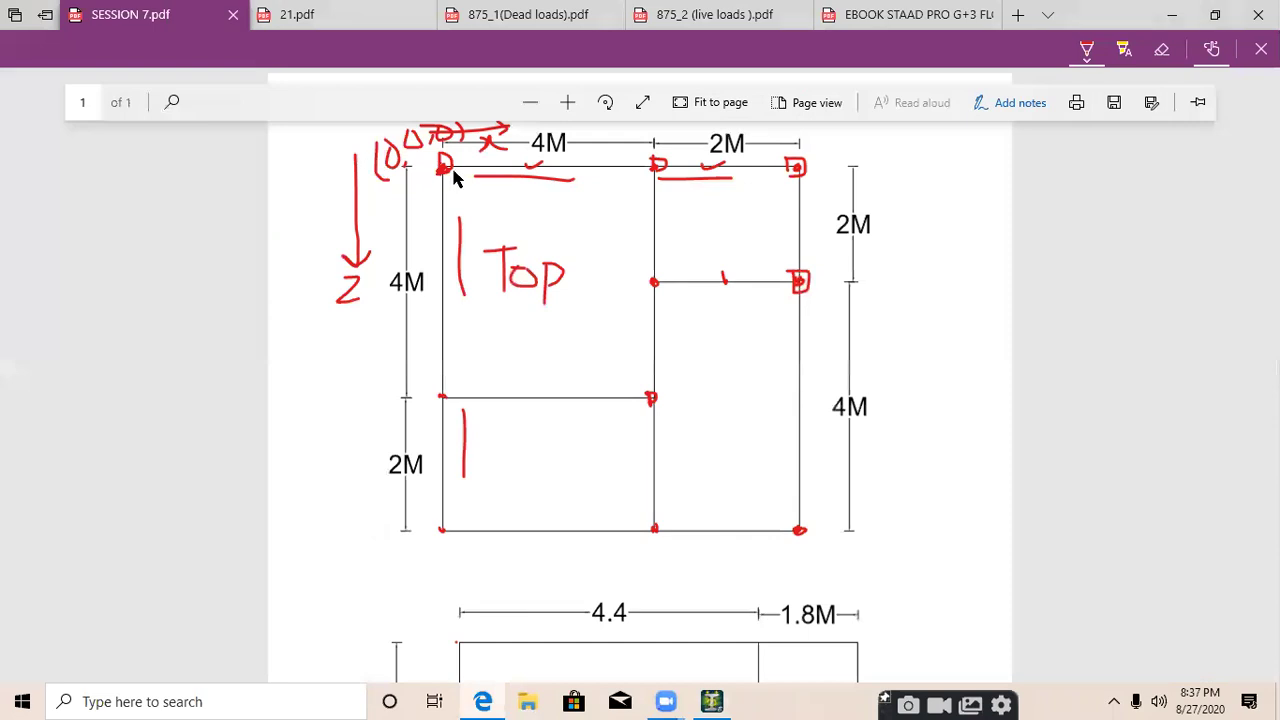
key("super+e")
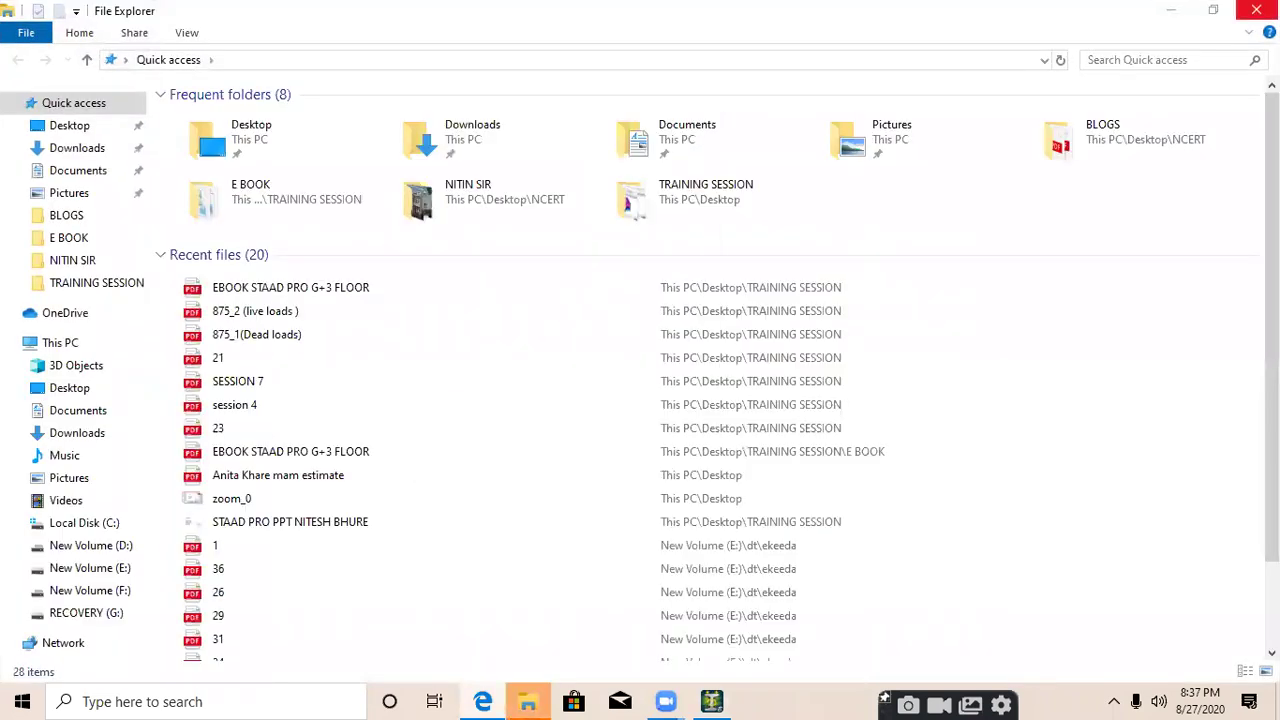
left_click(1242, 12)
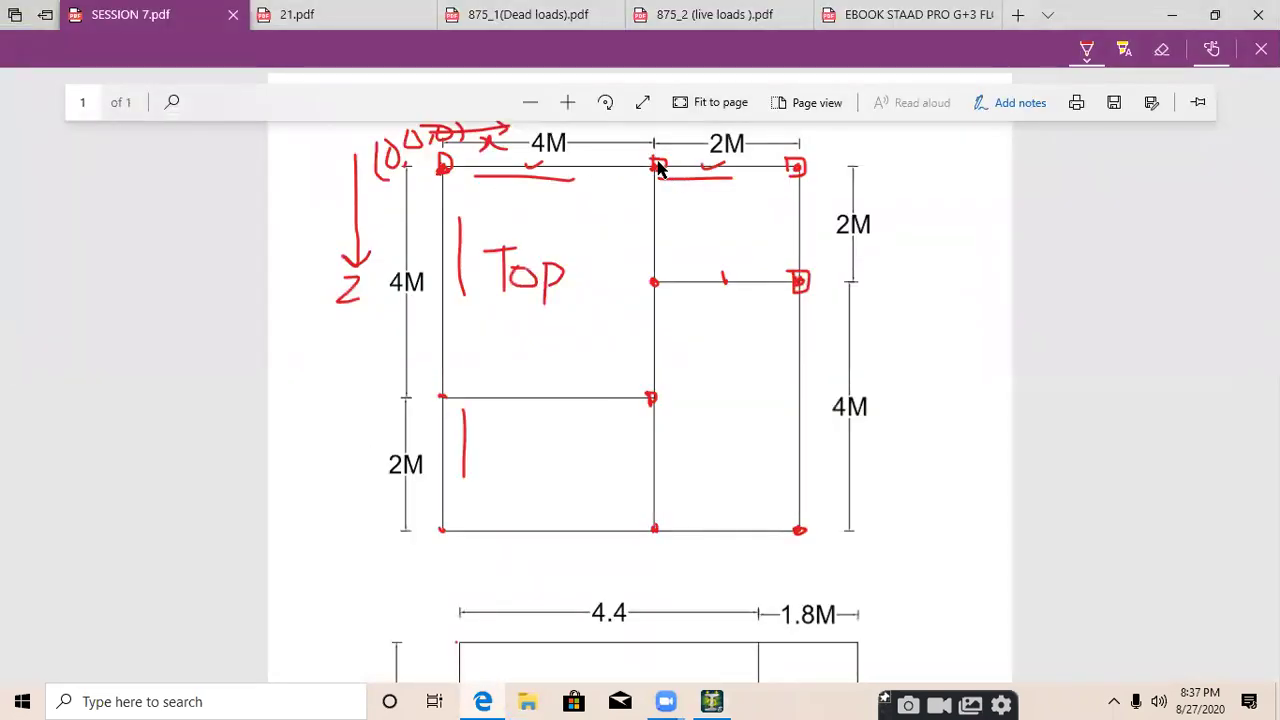
mouse_move(443, 166)
left_mouse_down()
mouse_move(626, 174)
mouse_move(604, 182)
left_mouse_up()
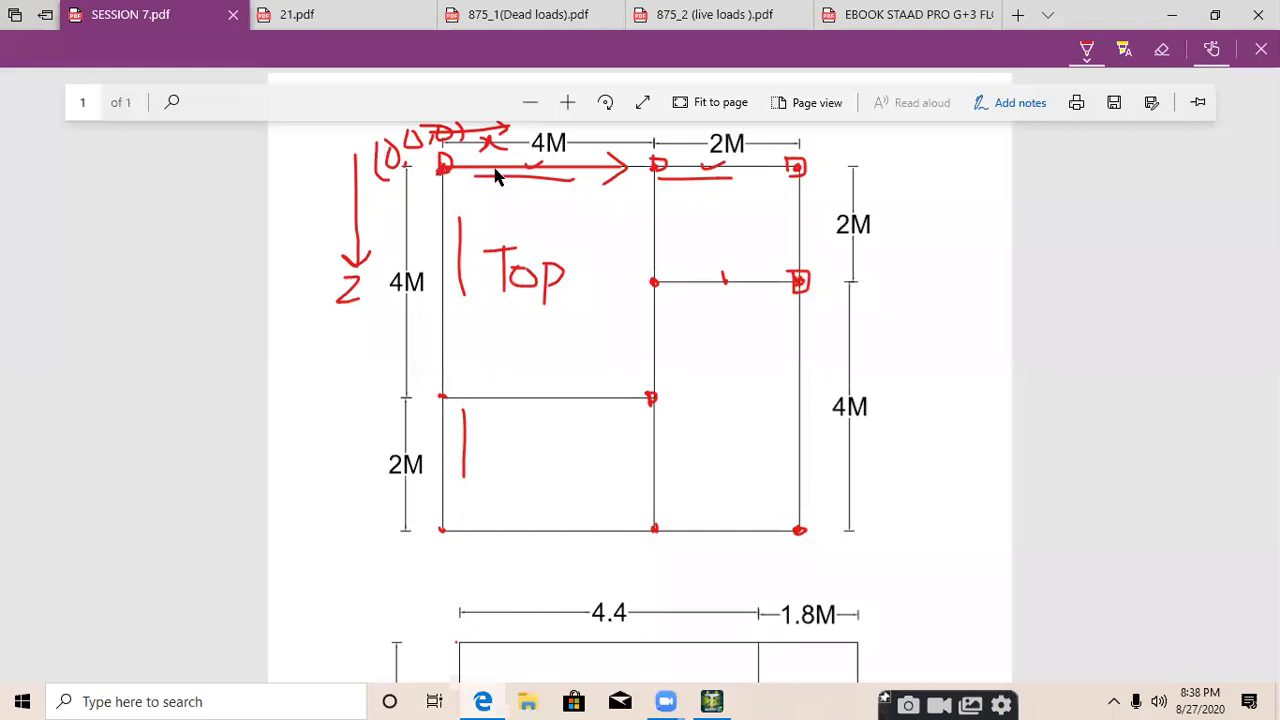
Underline the upper 4M dimension on the plan, and switch to STAAD.Pro to copy the origin node
left_click_drag(527, 160, 565, 160)
left_click(712, 701)
left_click_drag(600, 421, 534, 466)
right_click(565, 389)
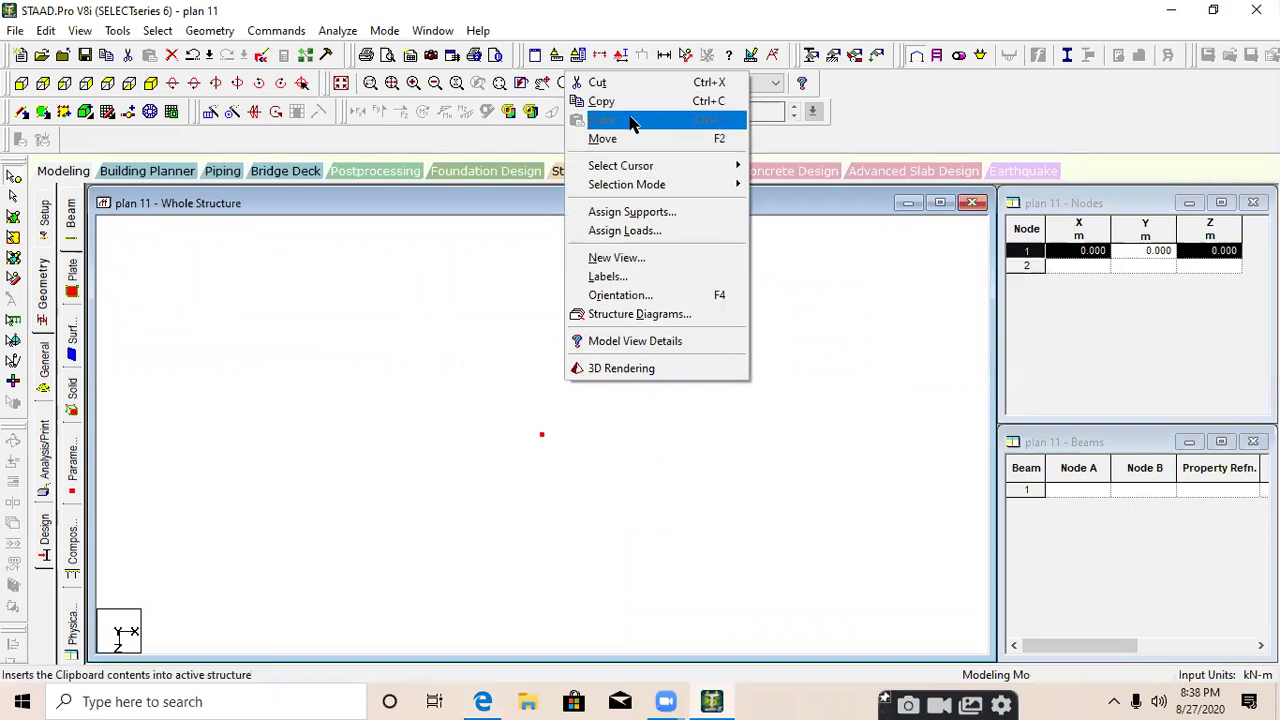
left_click(612, 101)
Paste the copied origin node with a move of 4 m along X and clear the selection
right_click(605, 382)
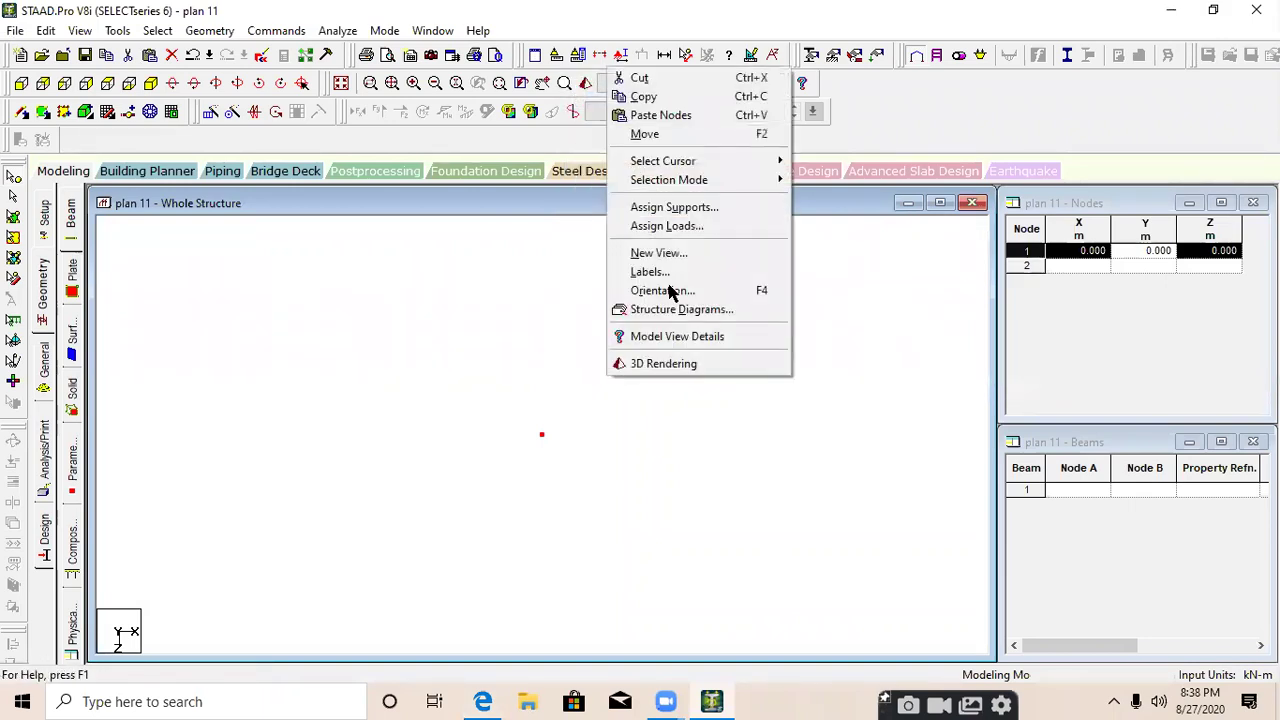
left_click(660, 115)
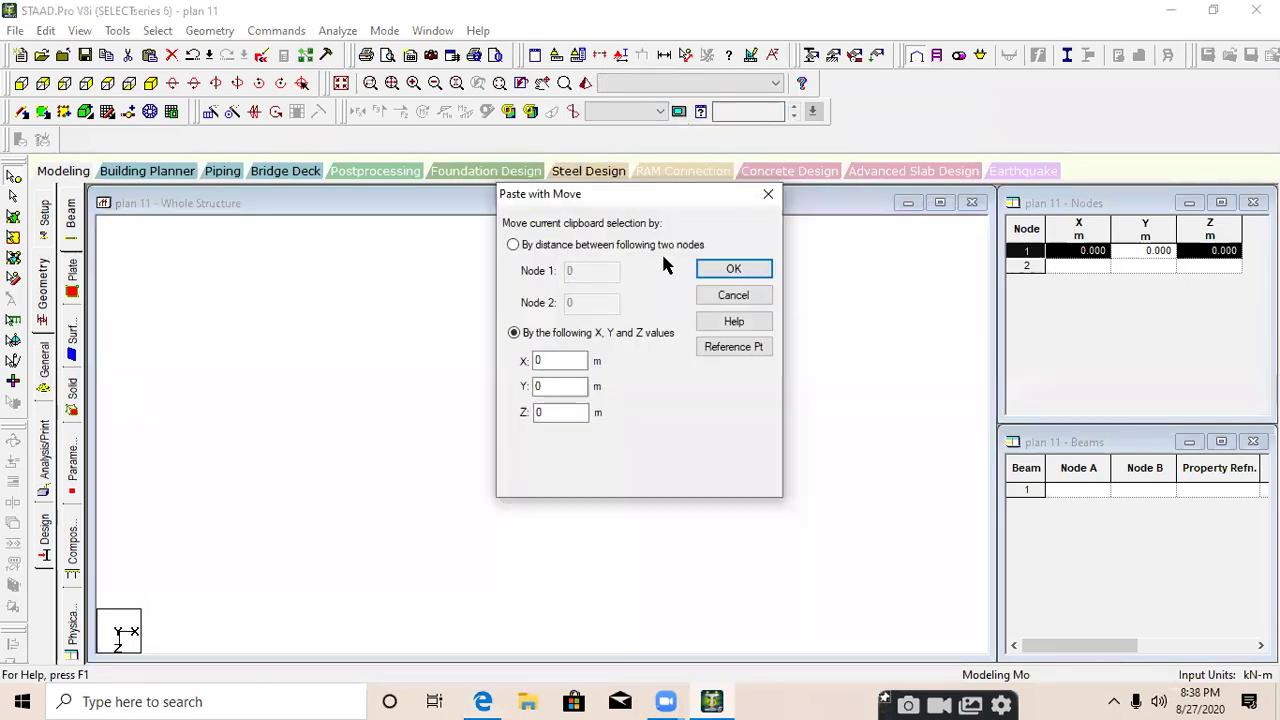
double_click(578, 361)
type("4")
left_click(735, 269)
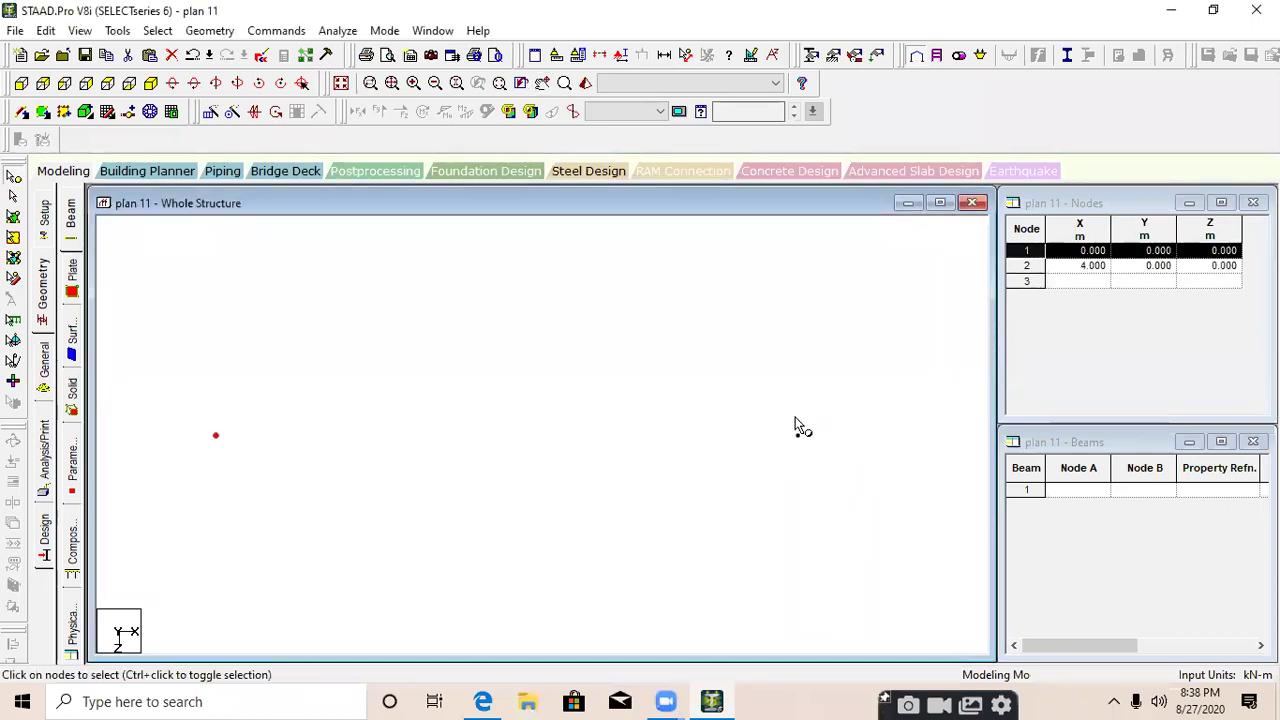
left_click(776, 443)
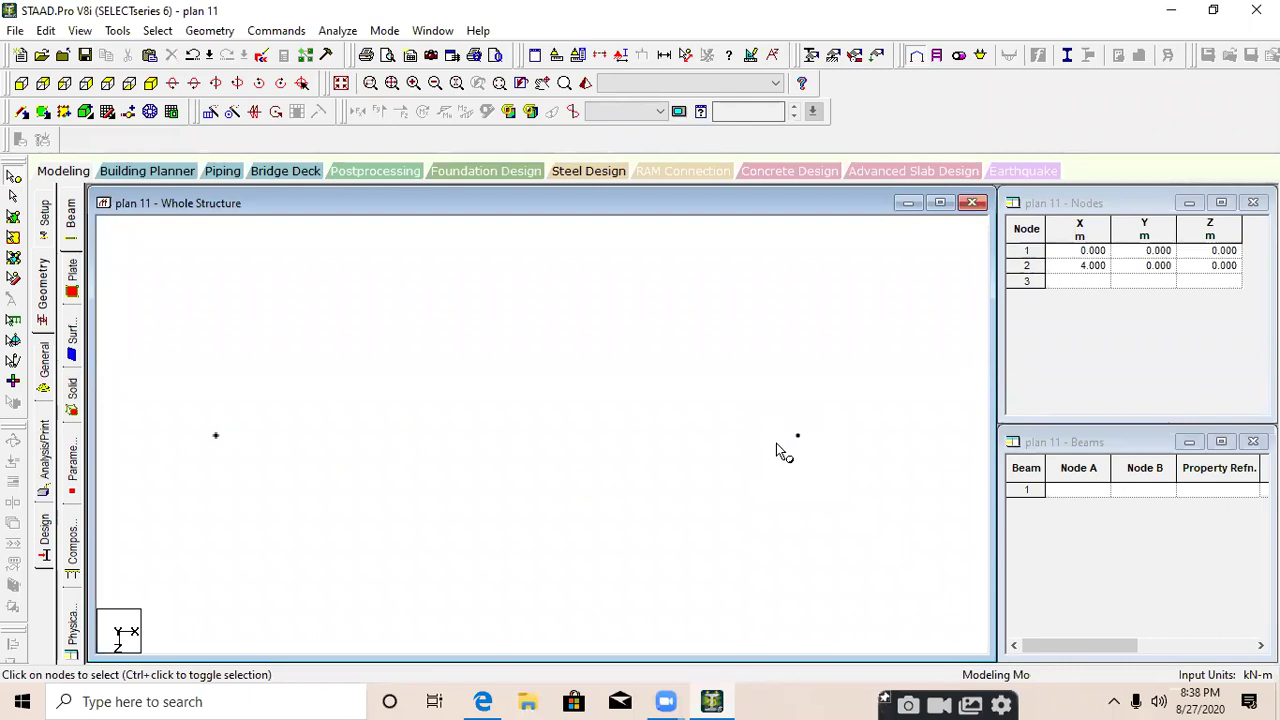
Switch to the PDF plan in Edge, tick the three columns along the upper edge and draw an arrow along the 2M span
left_click(483, 701)
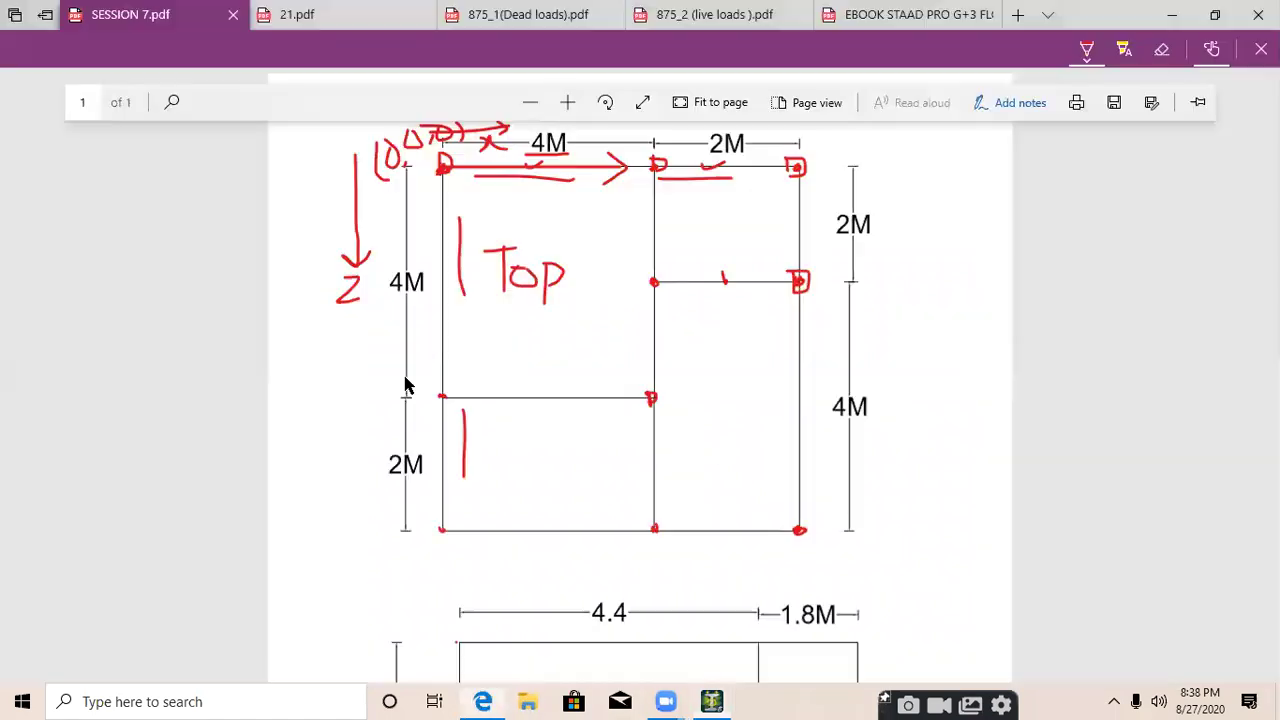
left_click_drag(429, 171, 452, 165)
left_click_drag(636, 170, 676, 162)
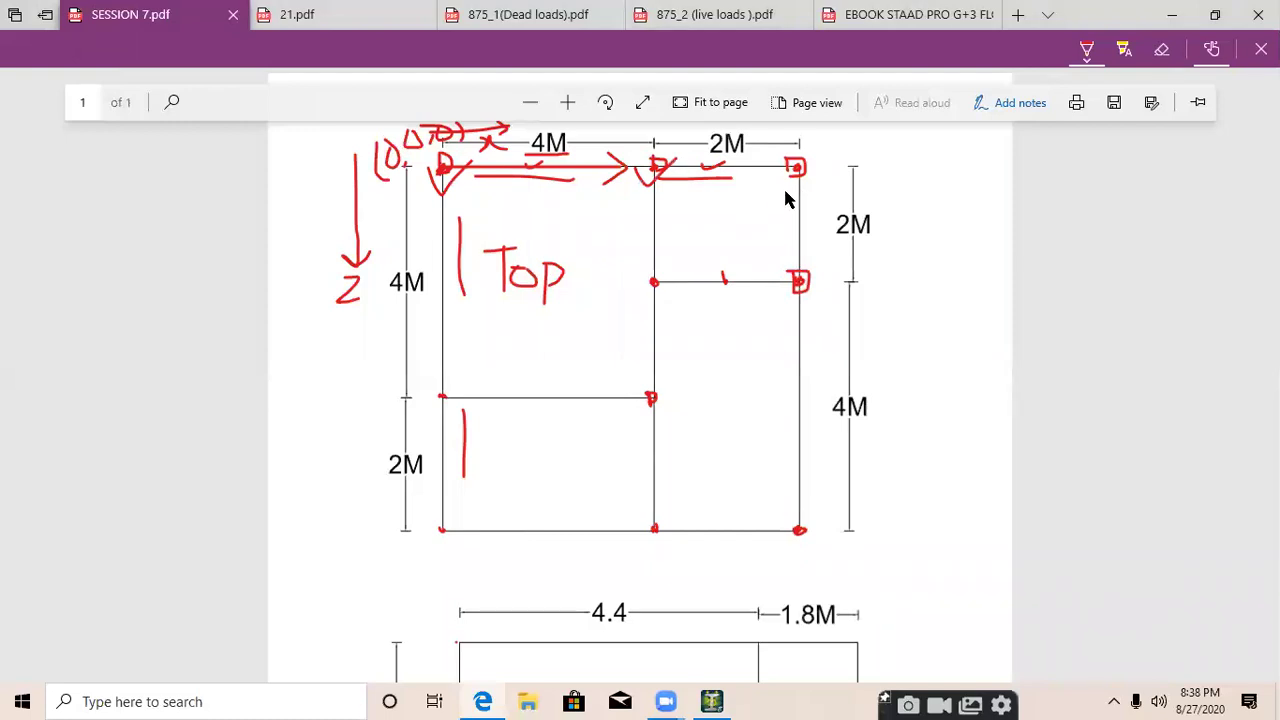
left_click_drag(788, 172, 822, 163)
mouse_move(676, 172)
left_mouse_down()
mouse_move(768, 167)
mouse_move(757, 177)
left_mouse_up()
Switch to STAAD.Pro, copy the node at X 4 by 2 m along X and save the structure
left_click(1170, 14)
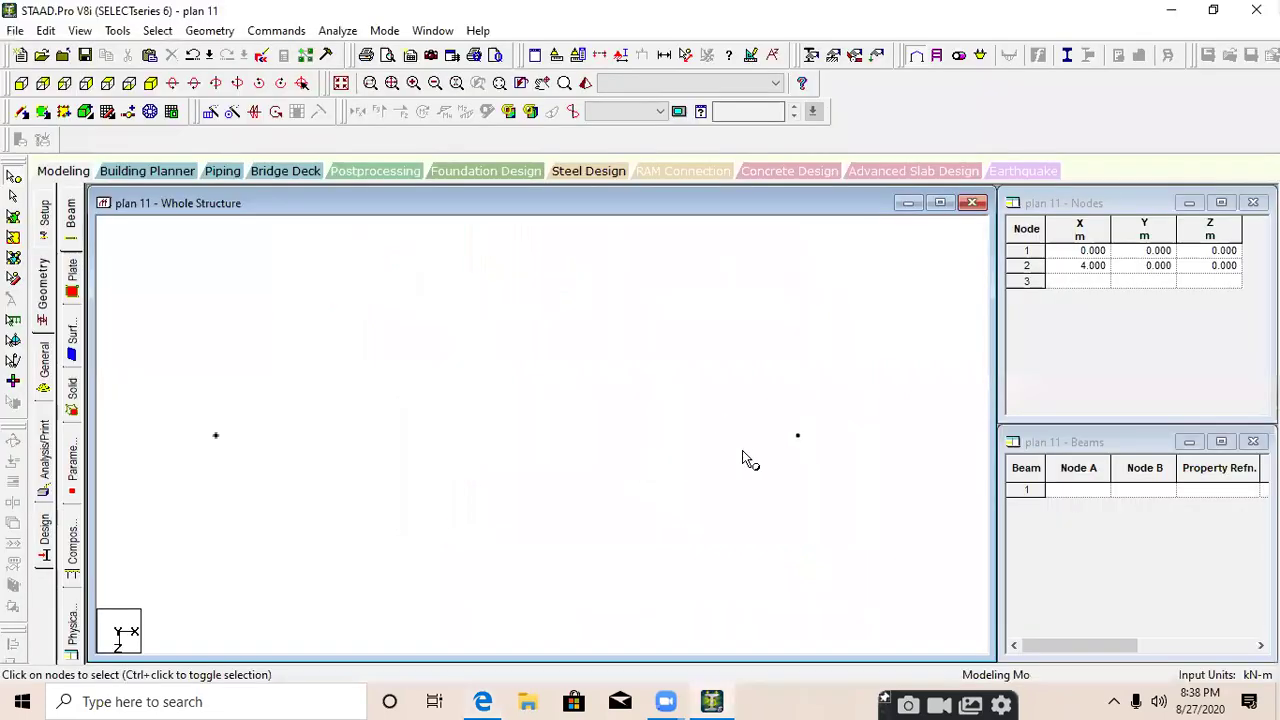
left_click(771, 478)
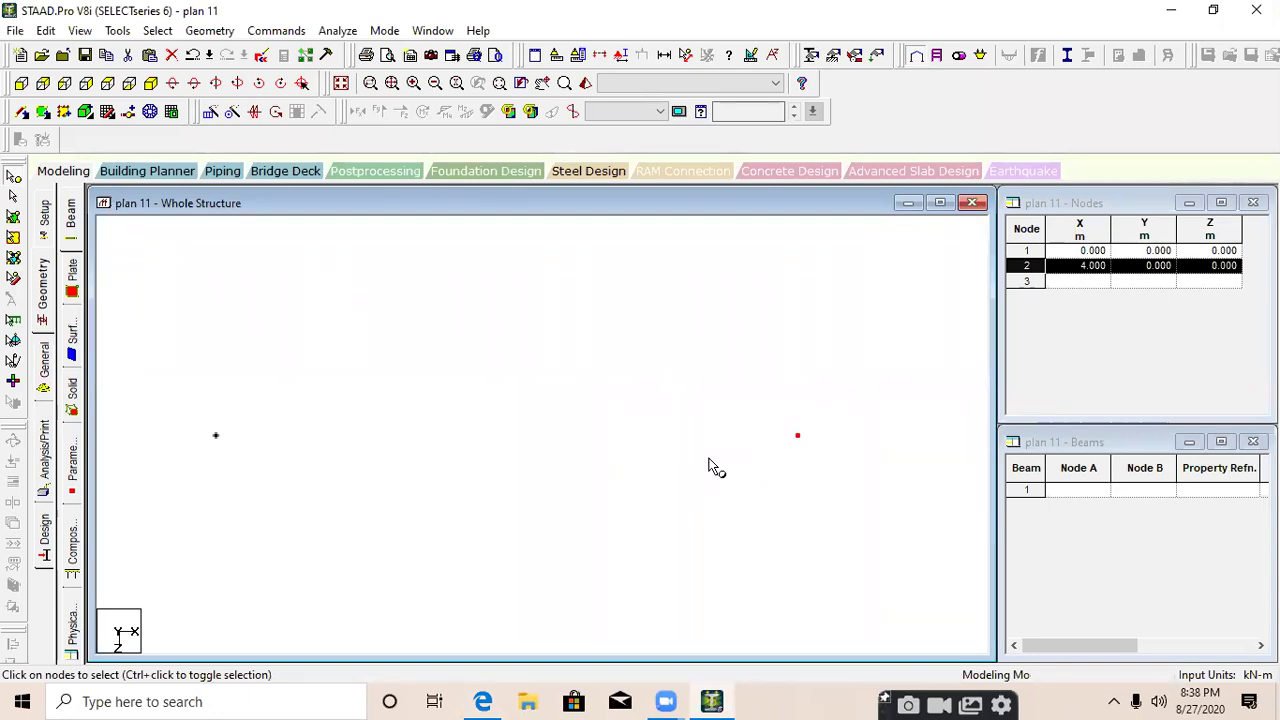
key("ctrl+v")
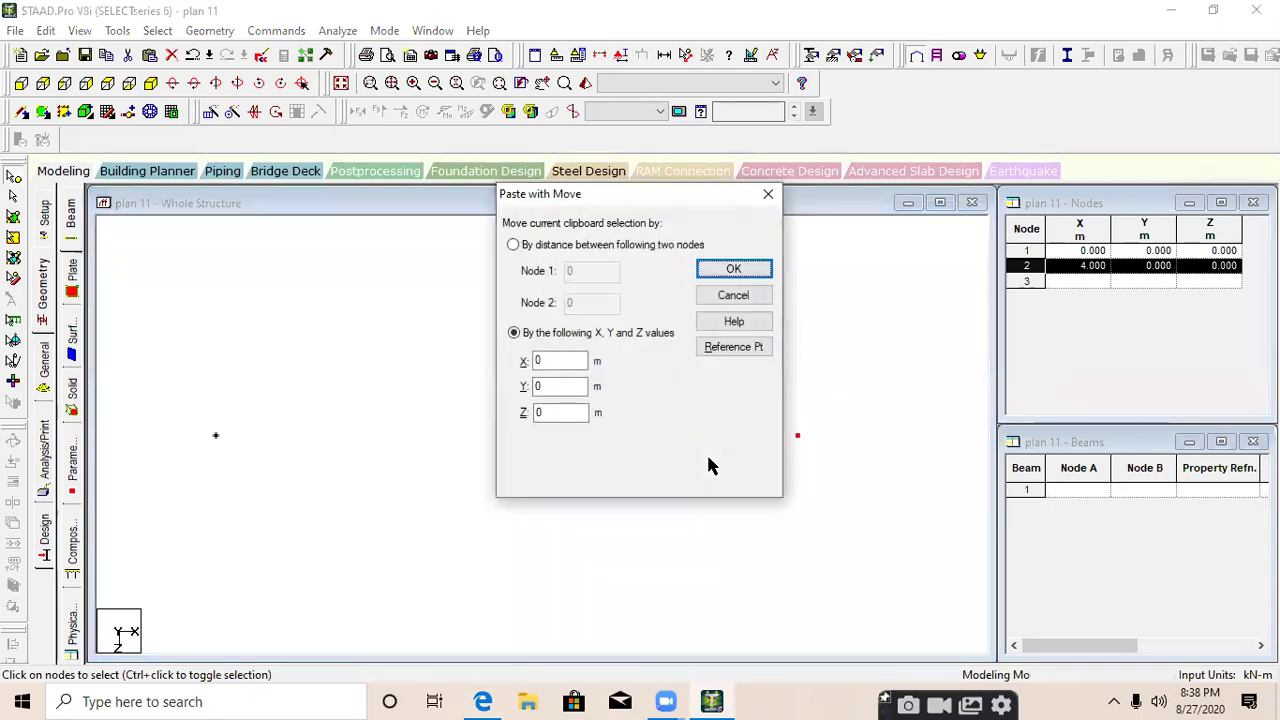
double_click(562, 360)
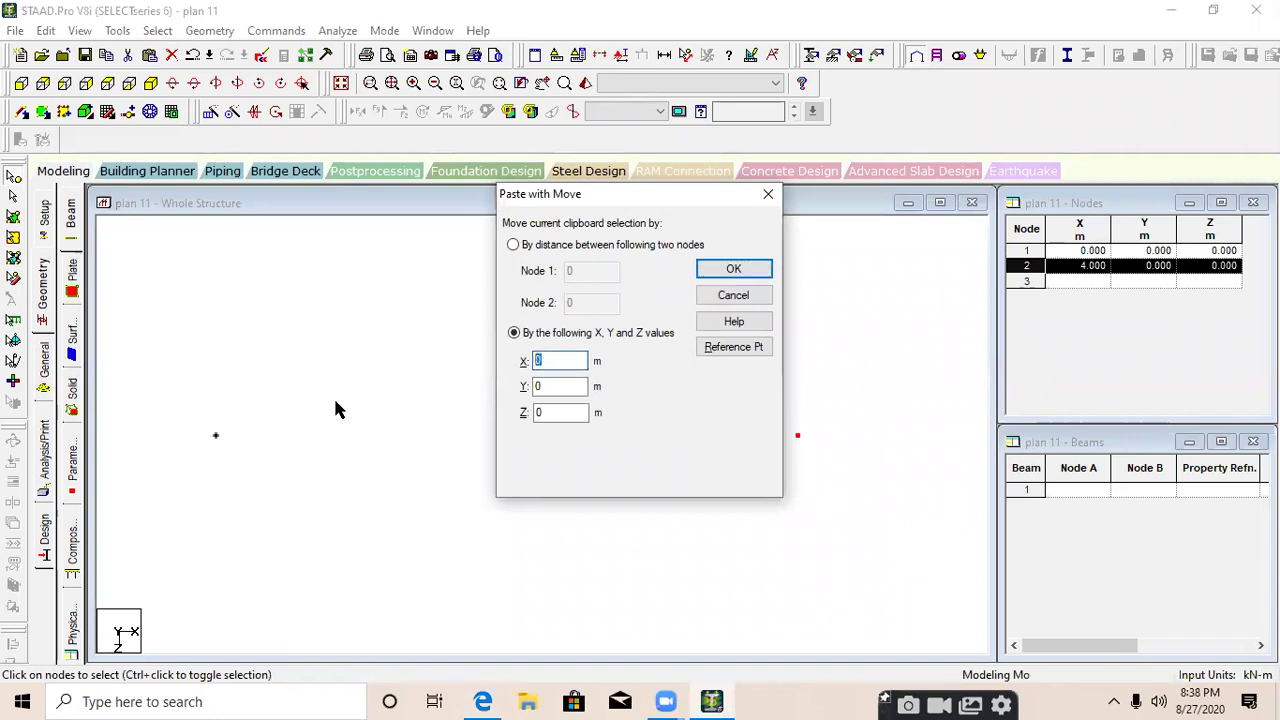
type("2")
left_click(733, 269)
left_click(640, 391)
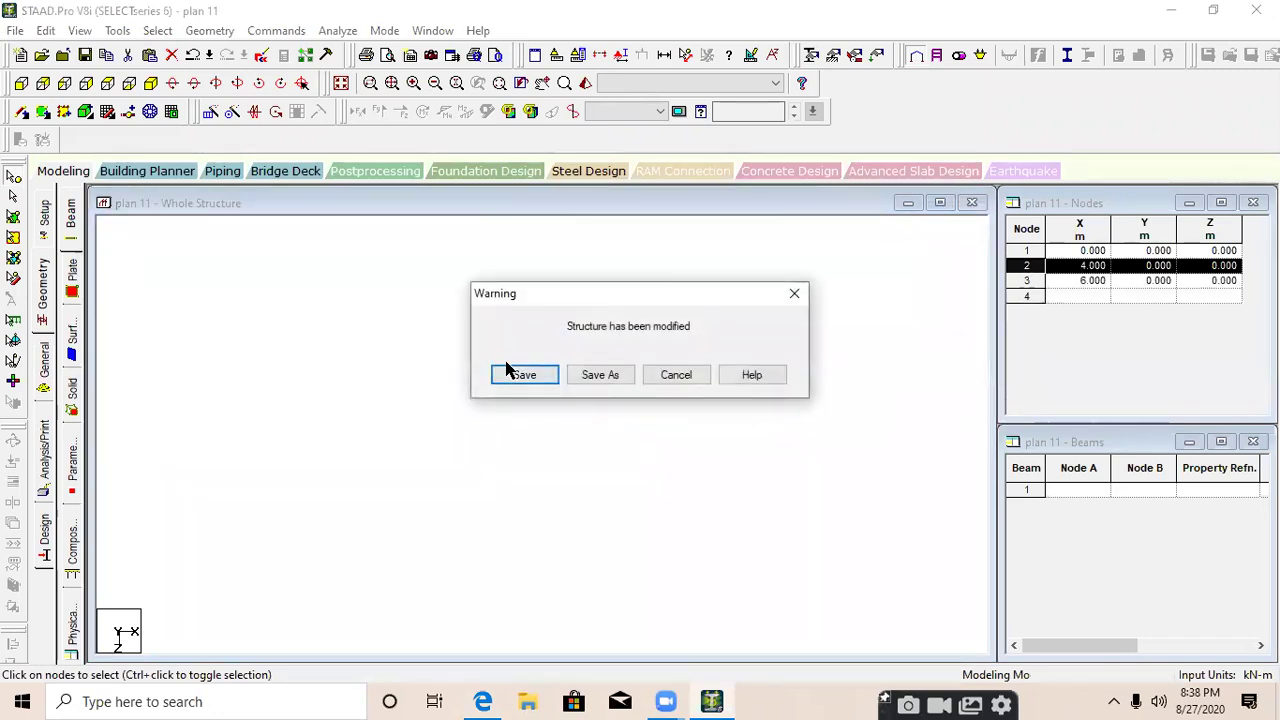
left_click(509, 375)
left_click(697, 468)
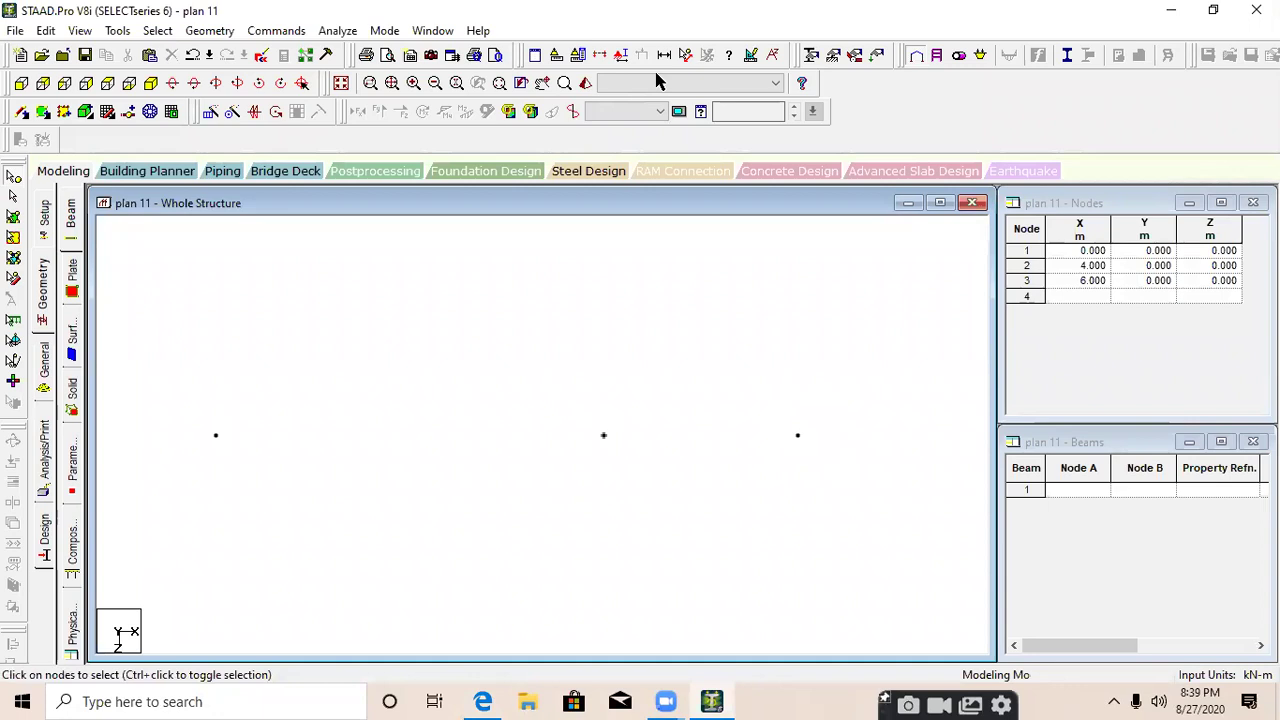
Switch to the PDF plan in Edge, tick the two columns below the upper 2M span and erase the marks along that span
left_click(482, 701)
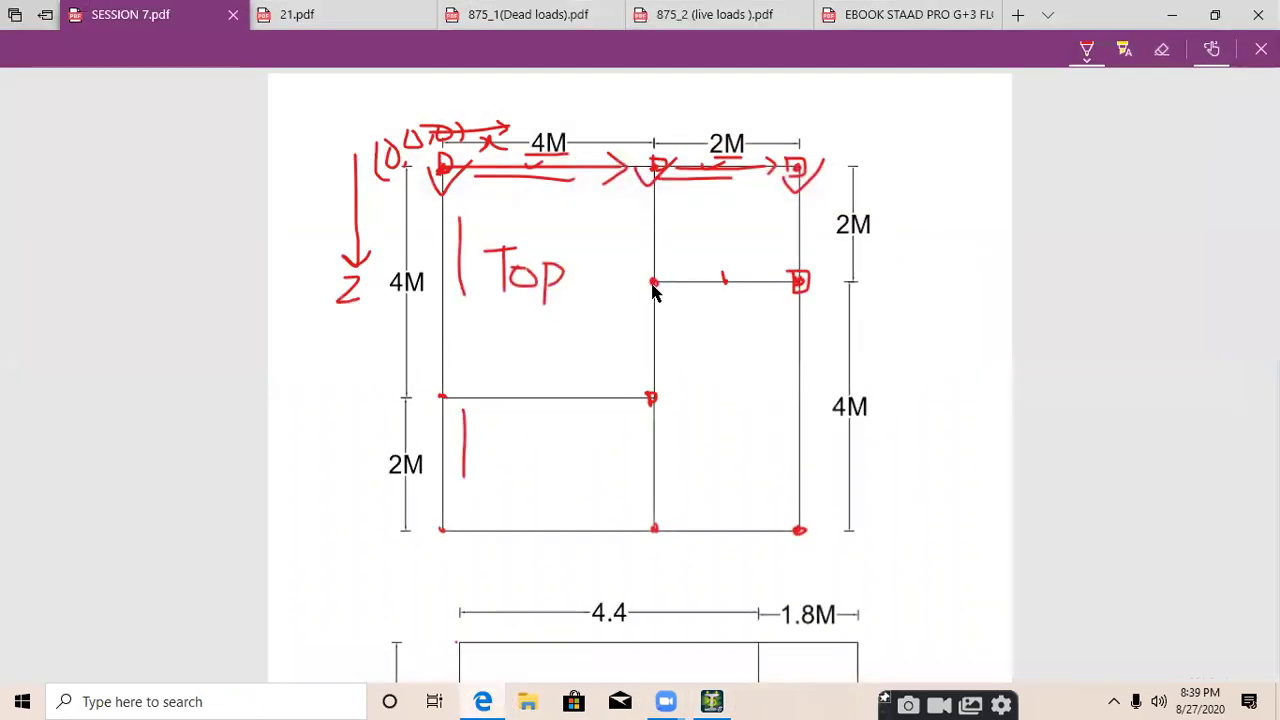
left_click_drag(652, 278, 662, 295)
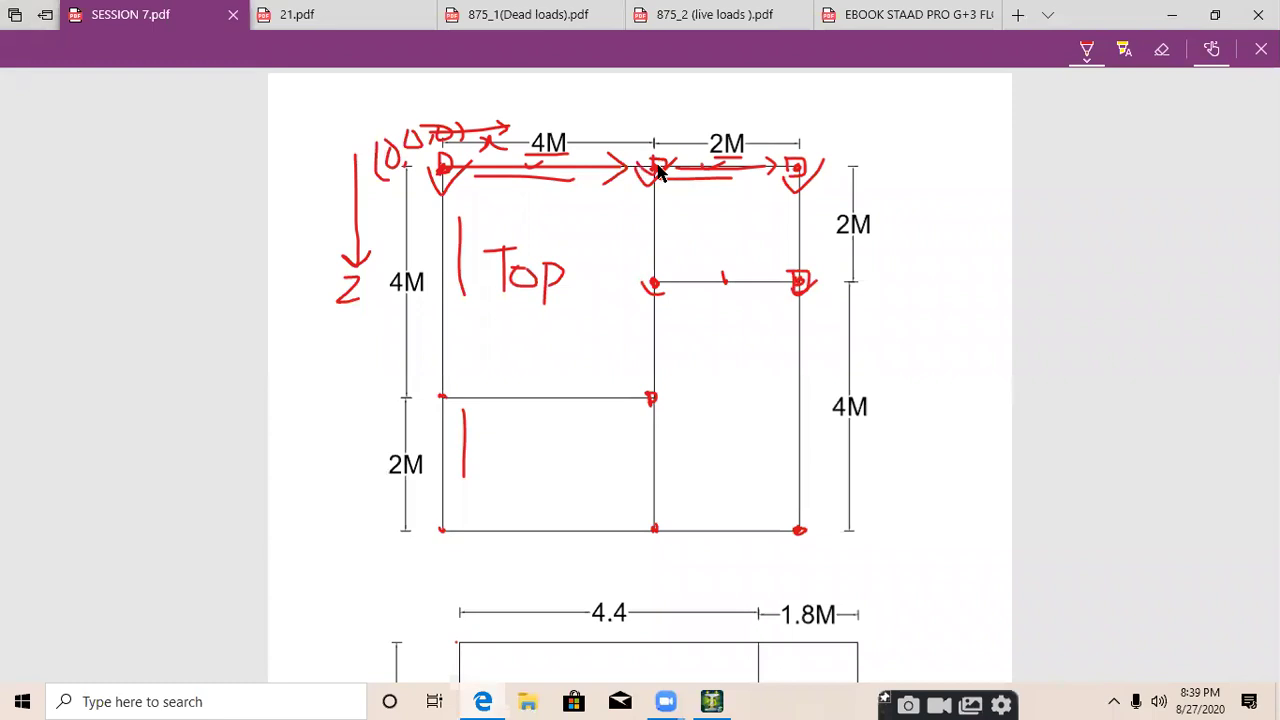
left_click(1161, 49)
mouse_move(857, 168)
left_mouse_down()
mouse_move(746, 188)
mouse_move(634, 180)
mouse_move(780, 165)
mouse_move(700, 171)
left_mouse_up()
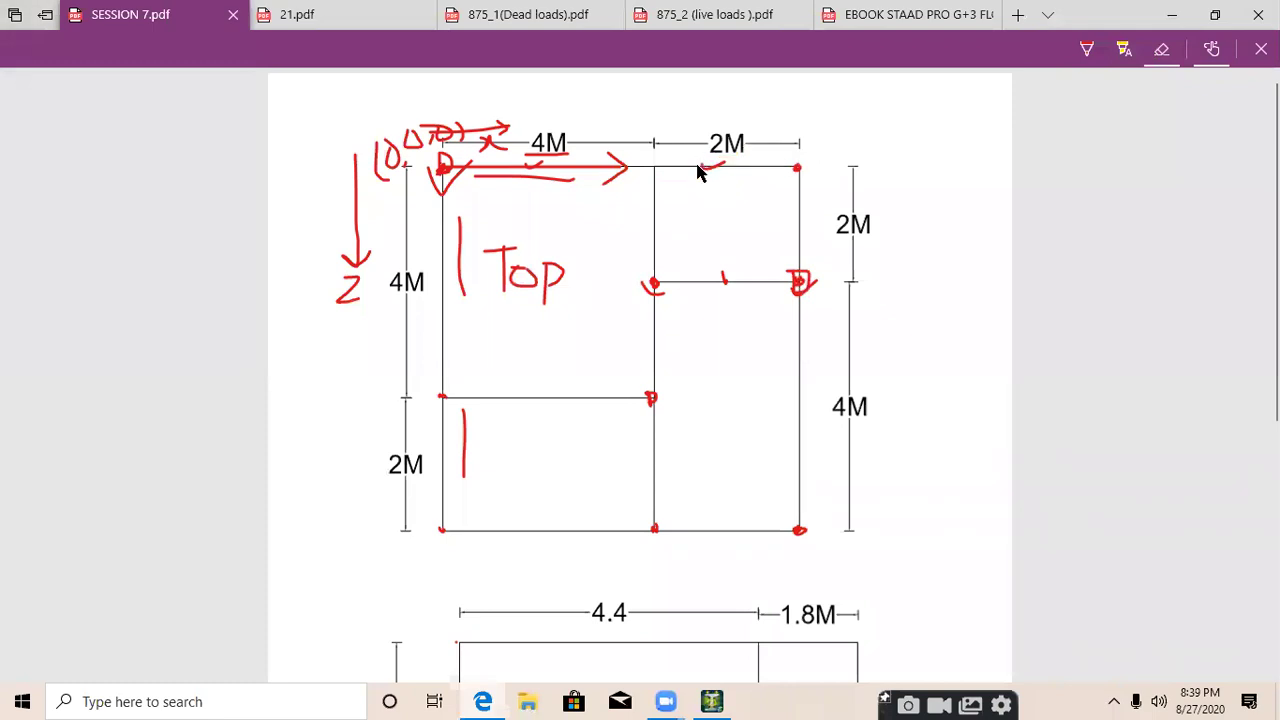
left_click(790, 171)
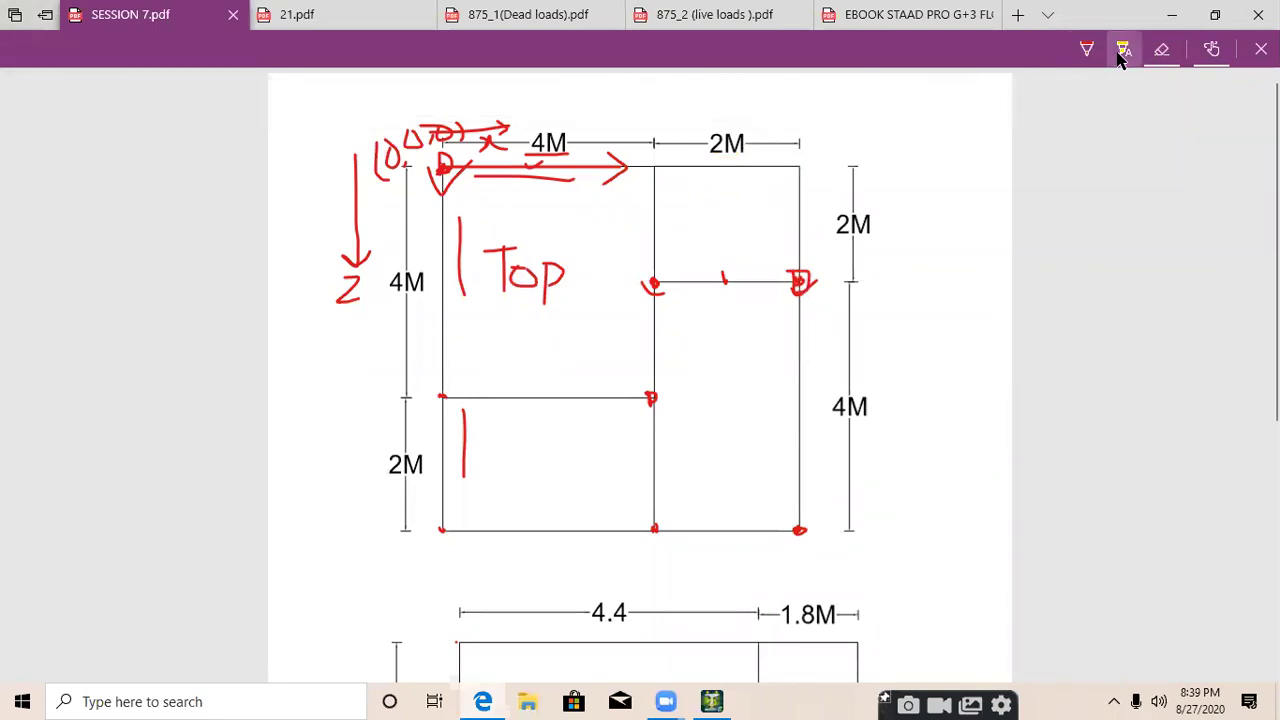
Pen outlines around the two columns of the upper 2M span, and mark the 2M offset below them with a downward arrow and an underline
left_click(1087, 49)
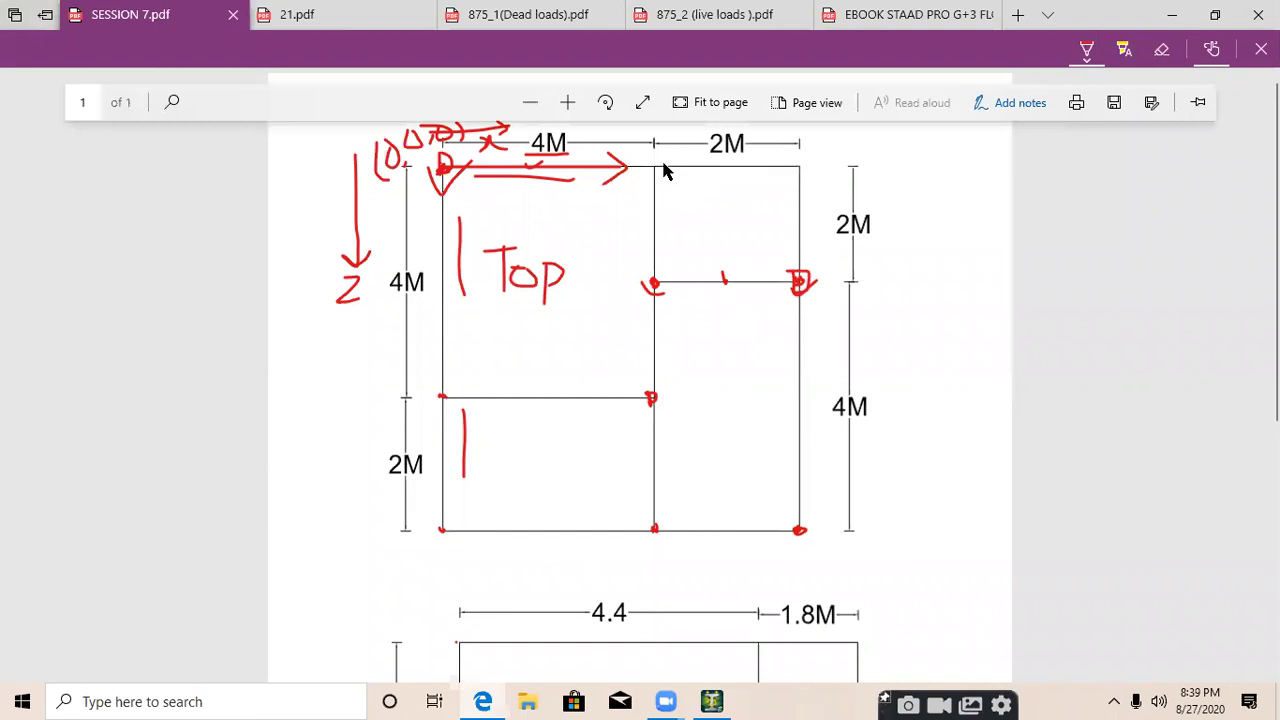
mouse_move(643, 173)
left_mouse_down()
mouse_move(674, 171)
mouse_move(657, 166)
left_mouse_up()
mouse_move(791, 163)
left_mouse_down()
mouse_move(812, 180)
mouse_move(791, 163)
mouse_move(737, 257)
mouse_move(722, 242)
mouse_move(760, 228)
mouse_move(866, 240)
left_mouse_up()
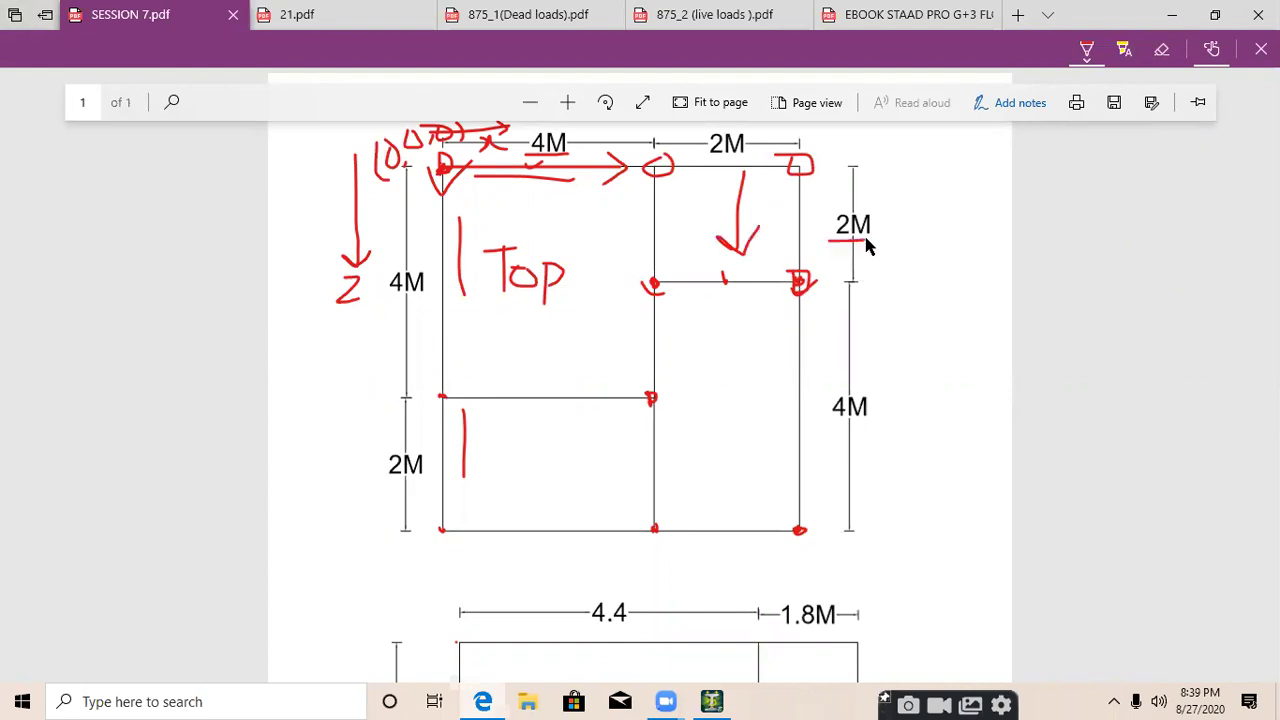
Switch to STAAD.Pro and copy the nodes at X 4 and X 6 by 2 m along Z
left_click(1172, 14)
left_click_drag(868, 380, 541, 518)
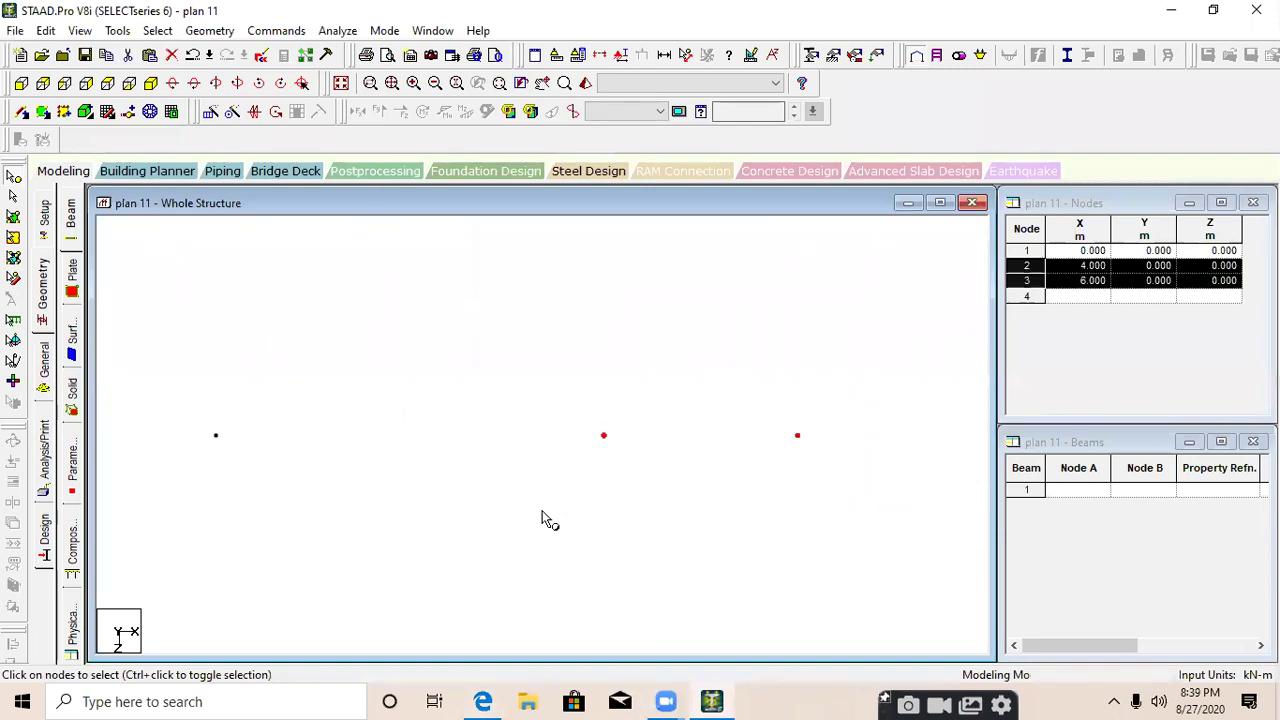
key("ctrl+v")
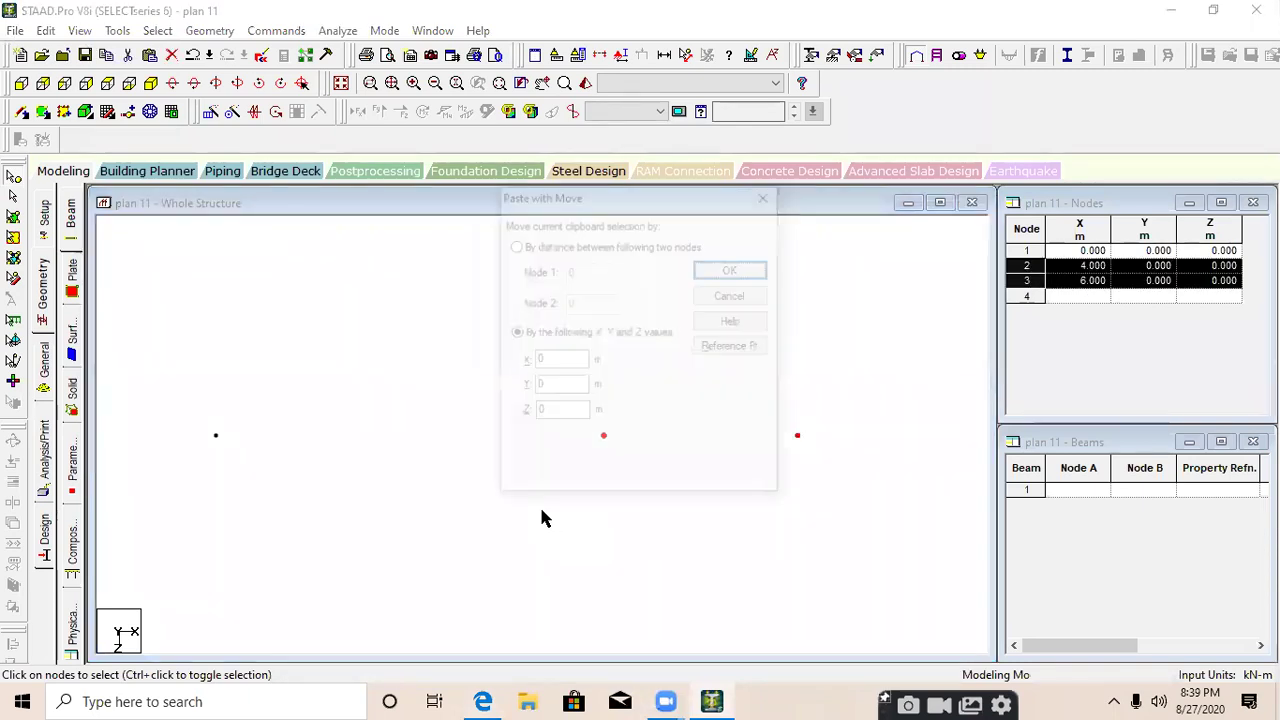
double_click(558, 412)
type("2")
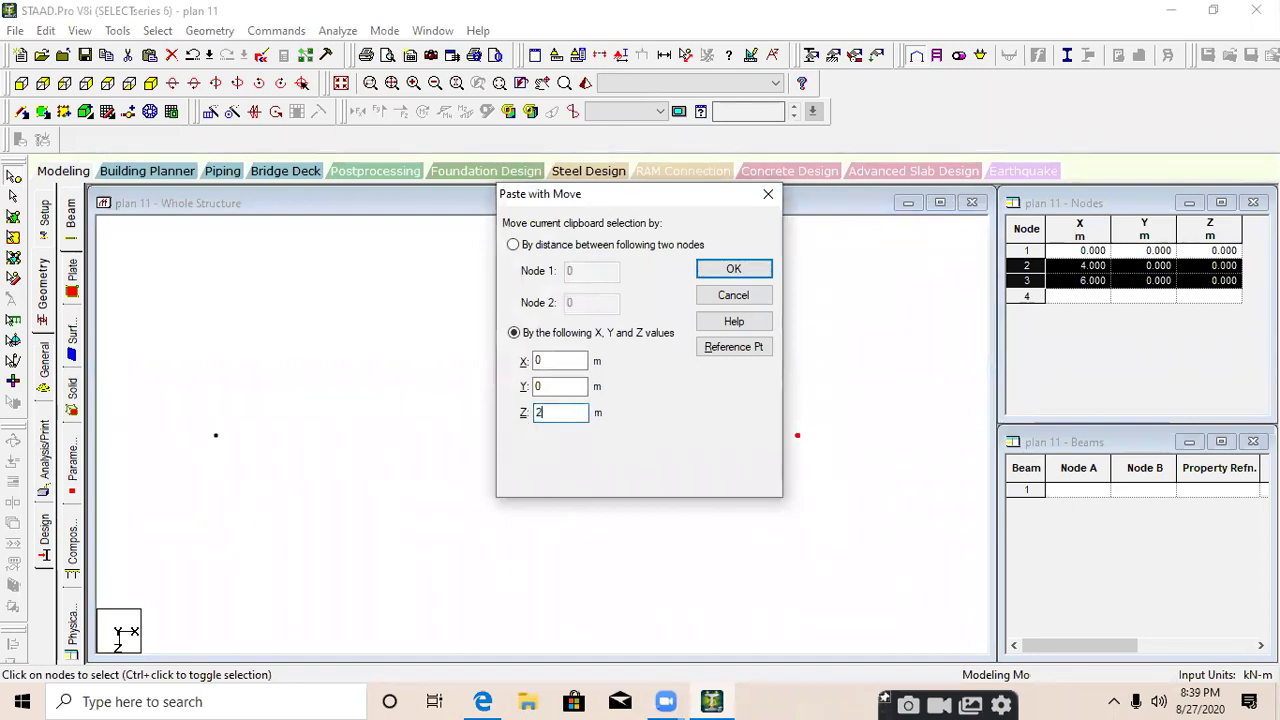
left_click(736, 268)
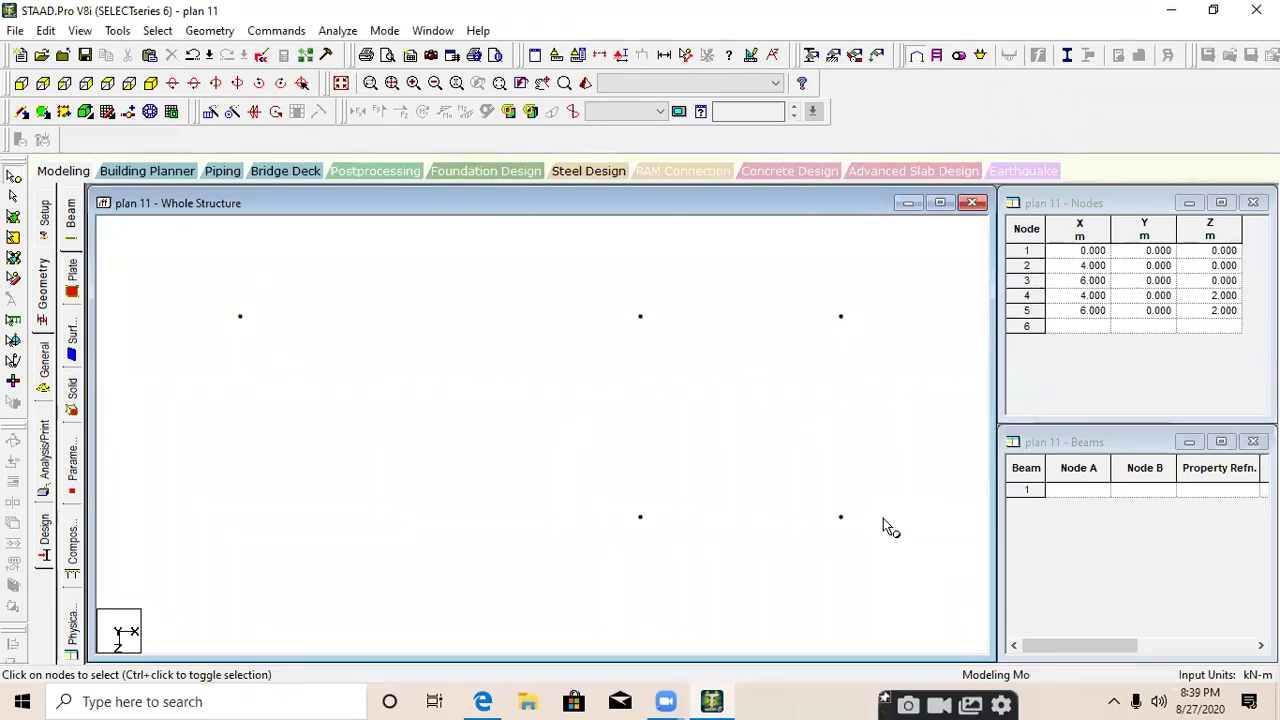
Switch to the PDF plan in Edge and mark the columns at both ends of the beam 4M below the origin edge
left_click(483, 702)
left_click_drag(656, 401, 648, 398)
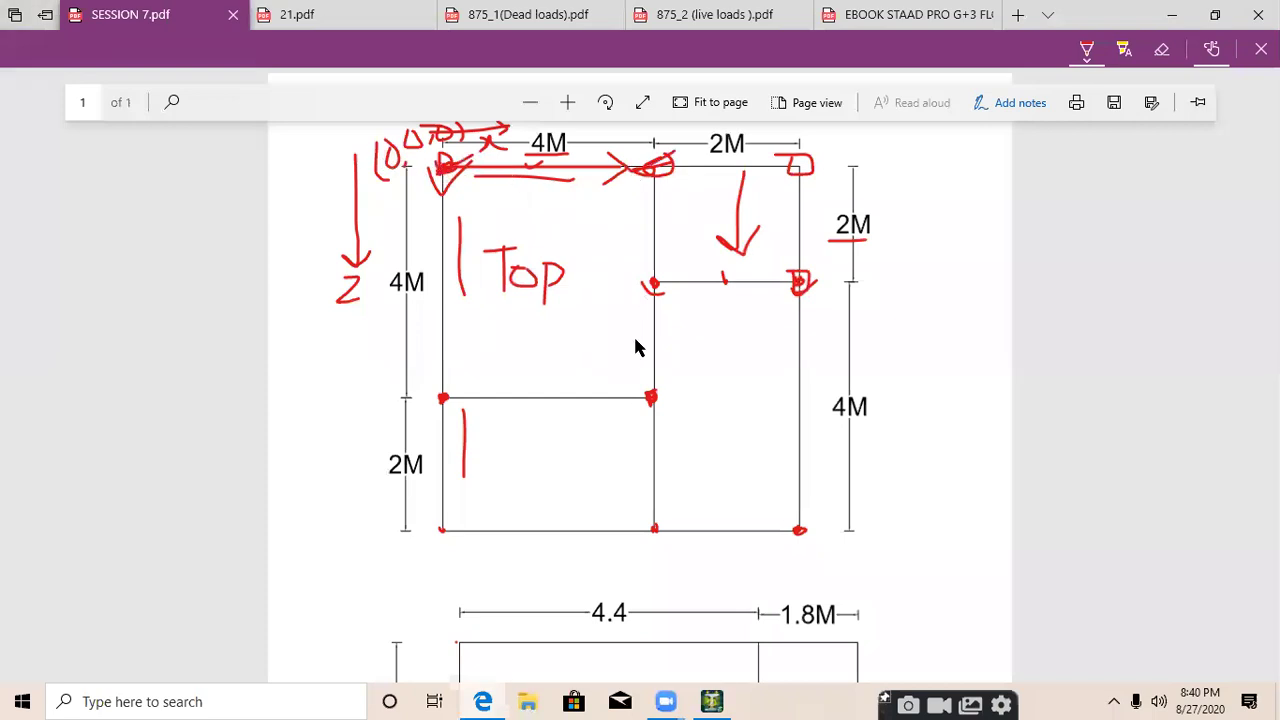
left_click_drag(648, 398, 688, 395)
Switch to STAAD.Pro and copy the nodes at X 0 and X 4 on the Z 0 line by 4 m along Z
left_click(1172, 14)
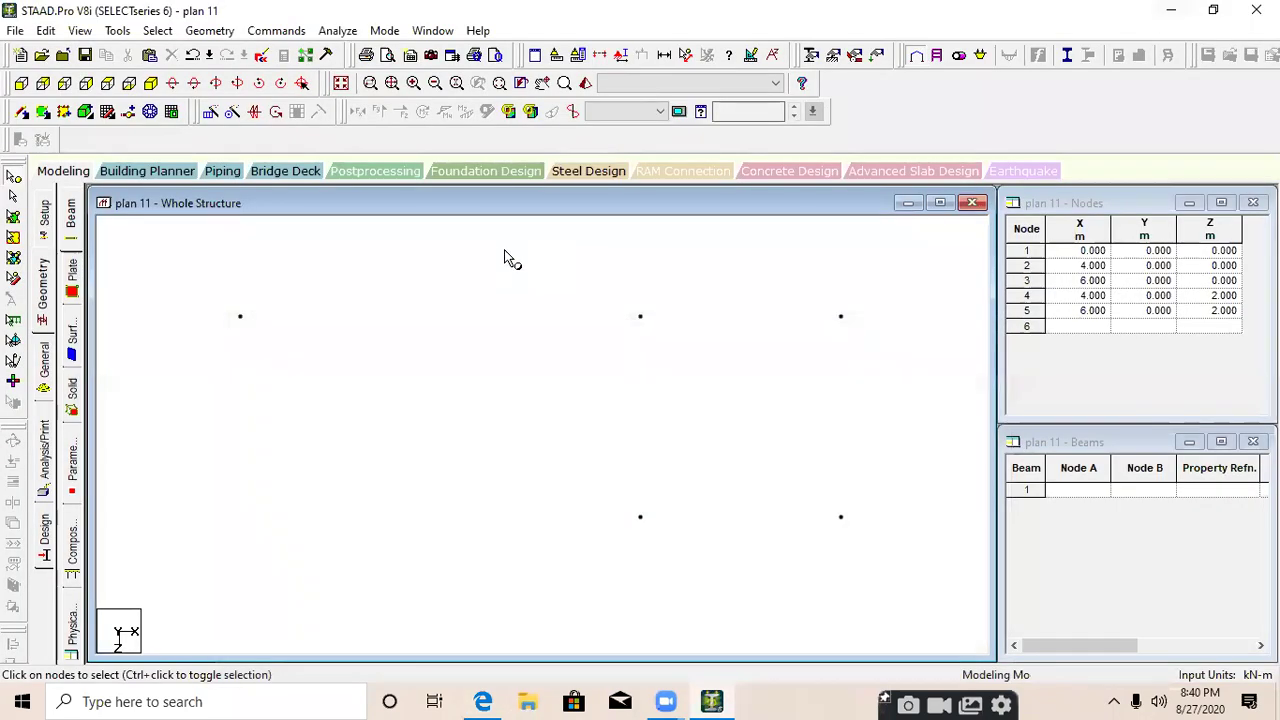
left_click_drag(677, 282, 200, 360)
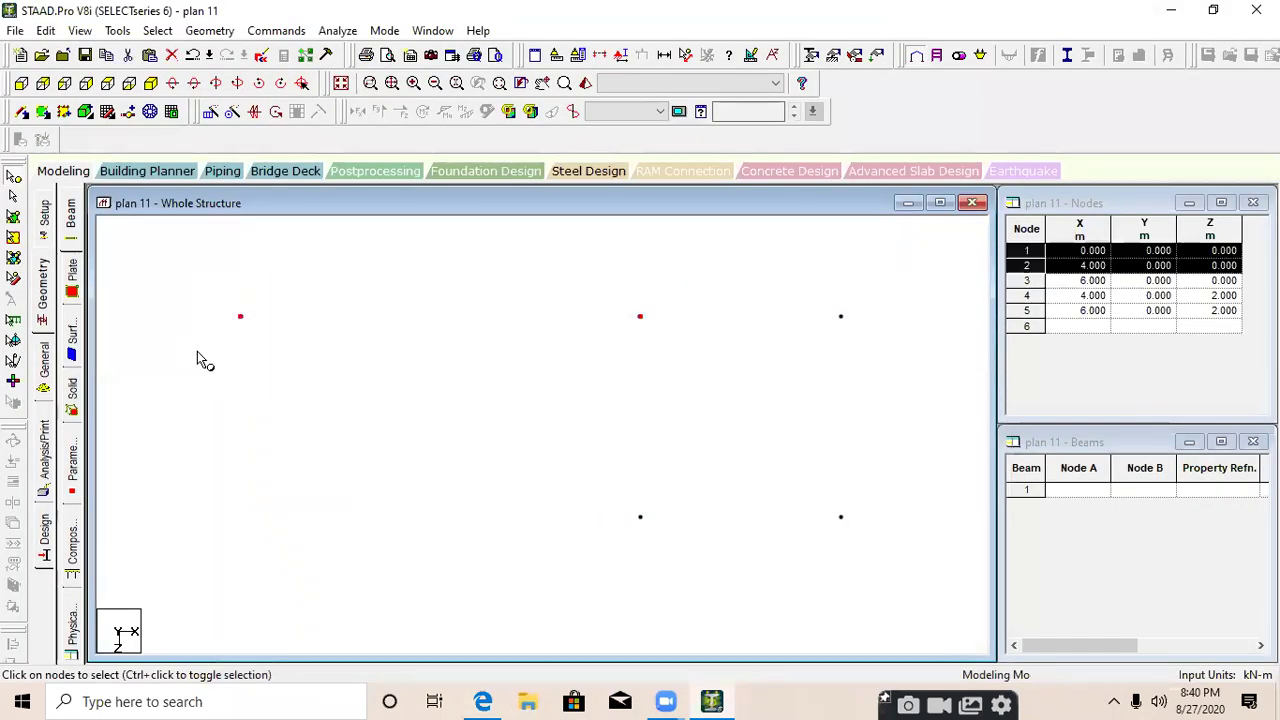
key("ctrl+v")
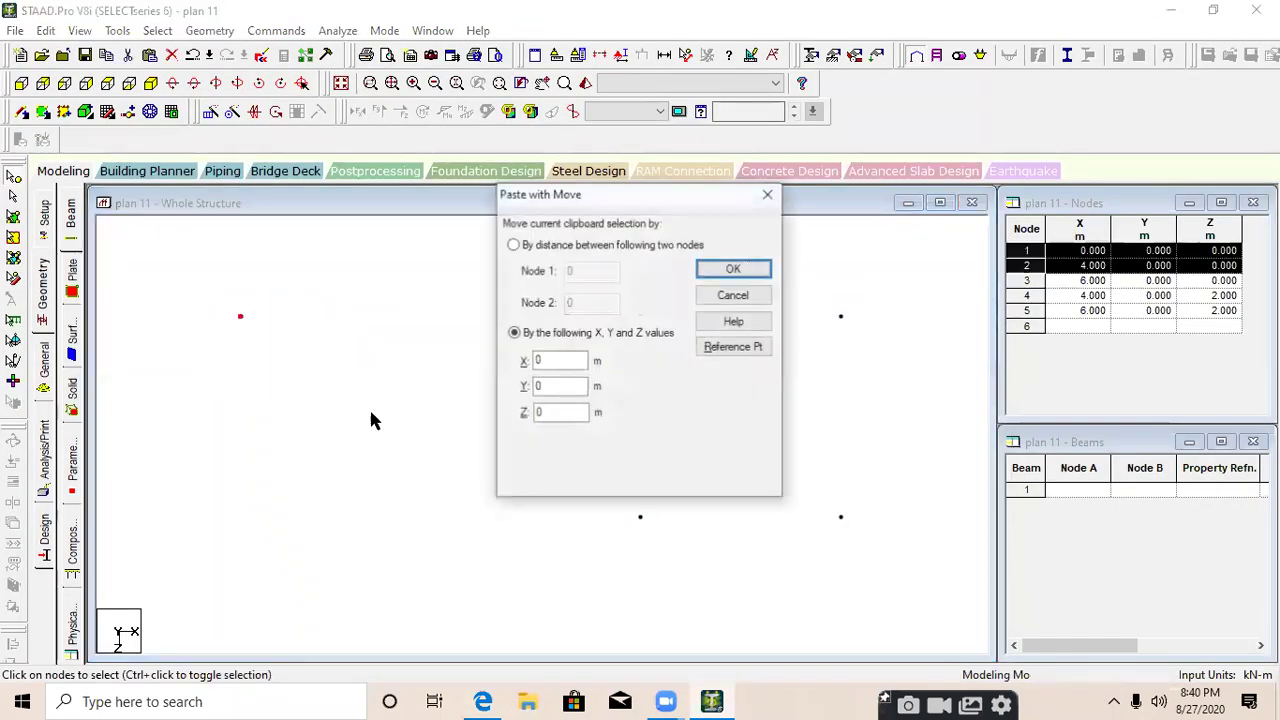
double_click(570, 412)
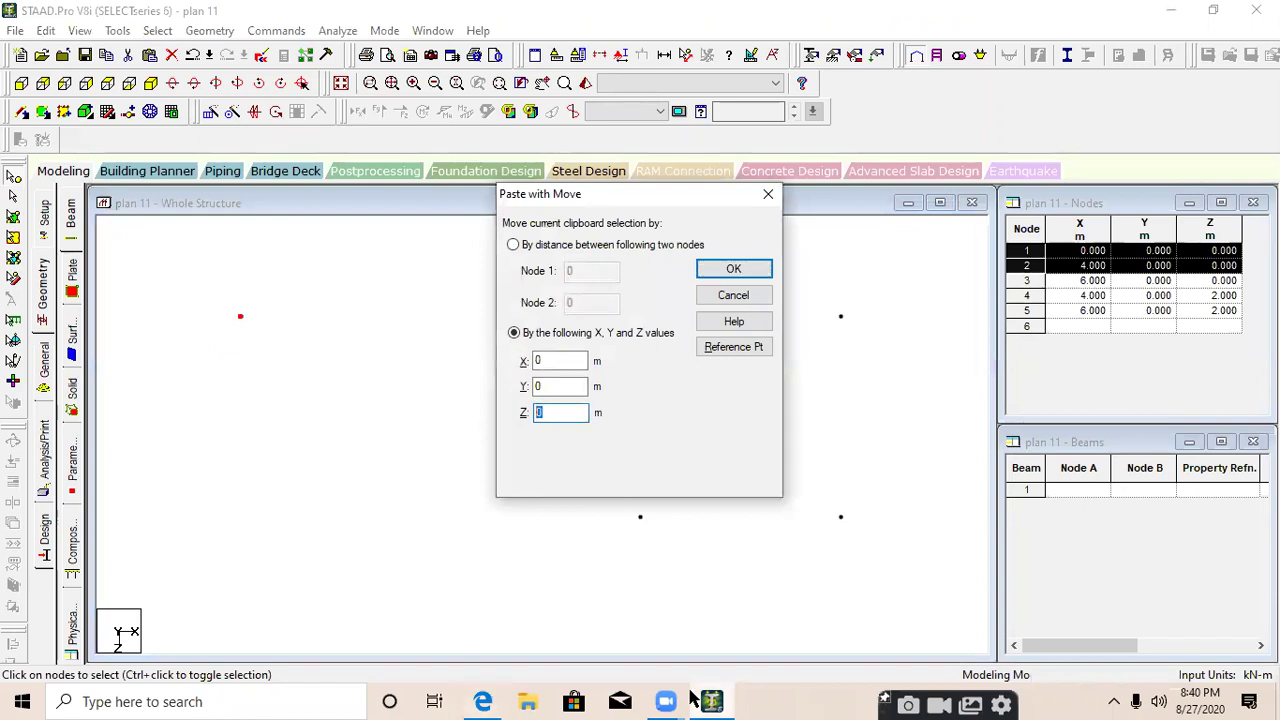
left_click(483, 701)
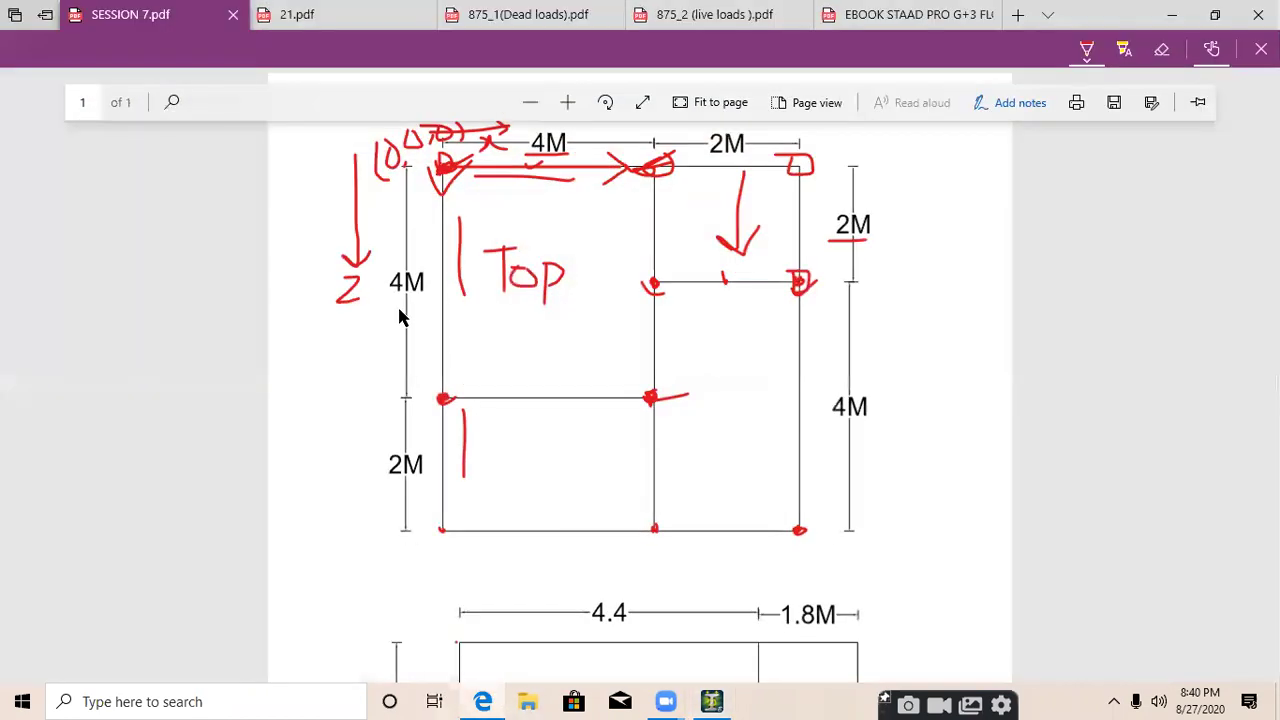
left_click(1170, 13)
type("4")
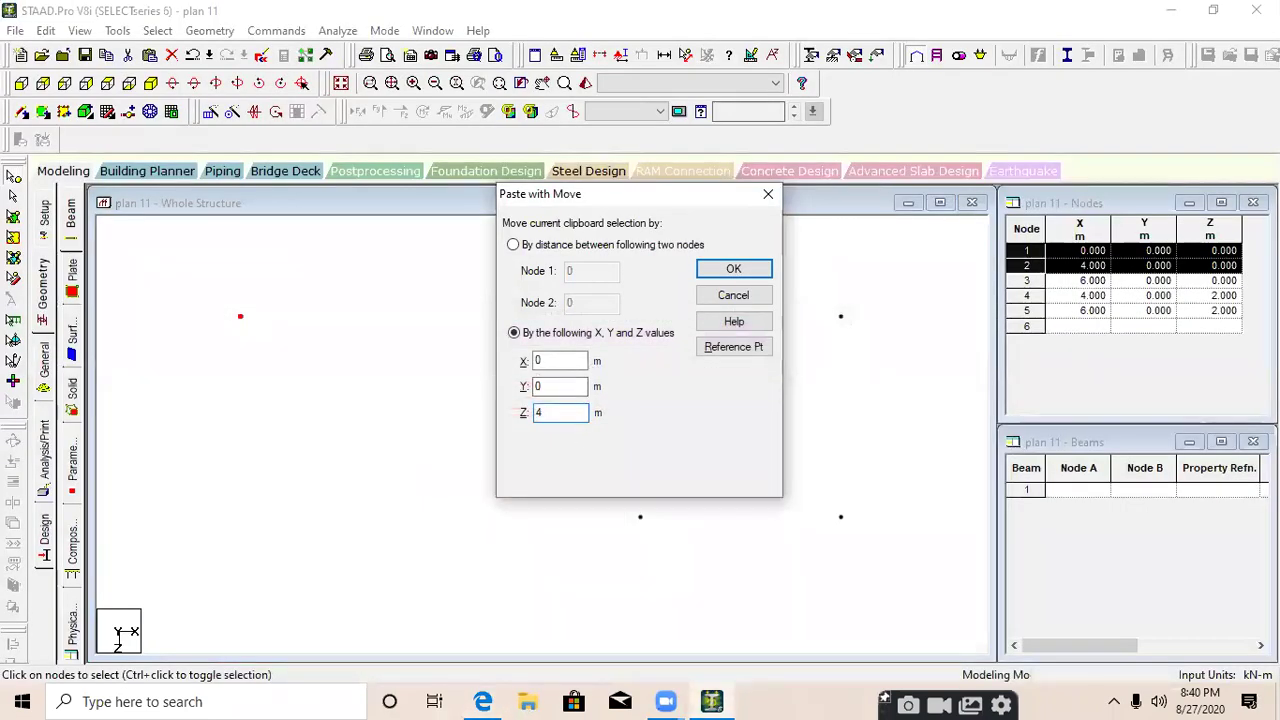
left_click(726, 270)
left_click(566, 480)
scroll(563, 480, "up", 2)
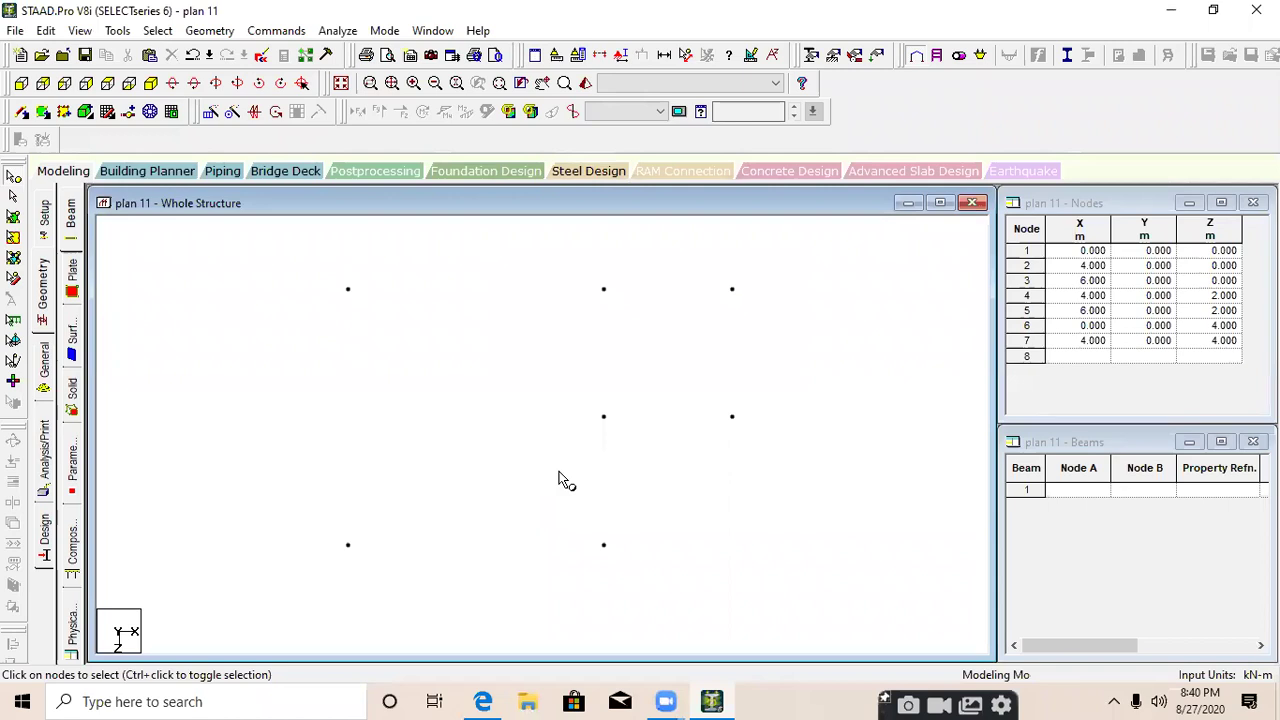
scroll(609, 556, "down", 2)
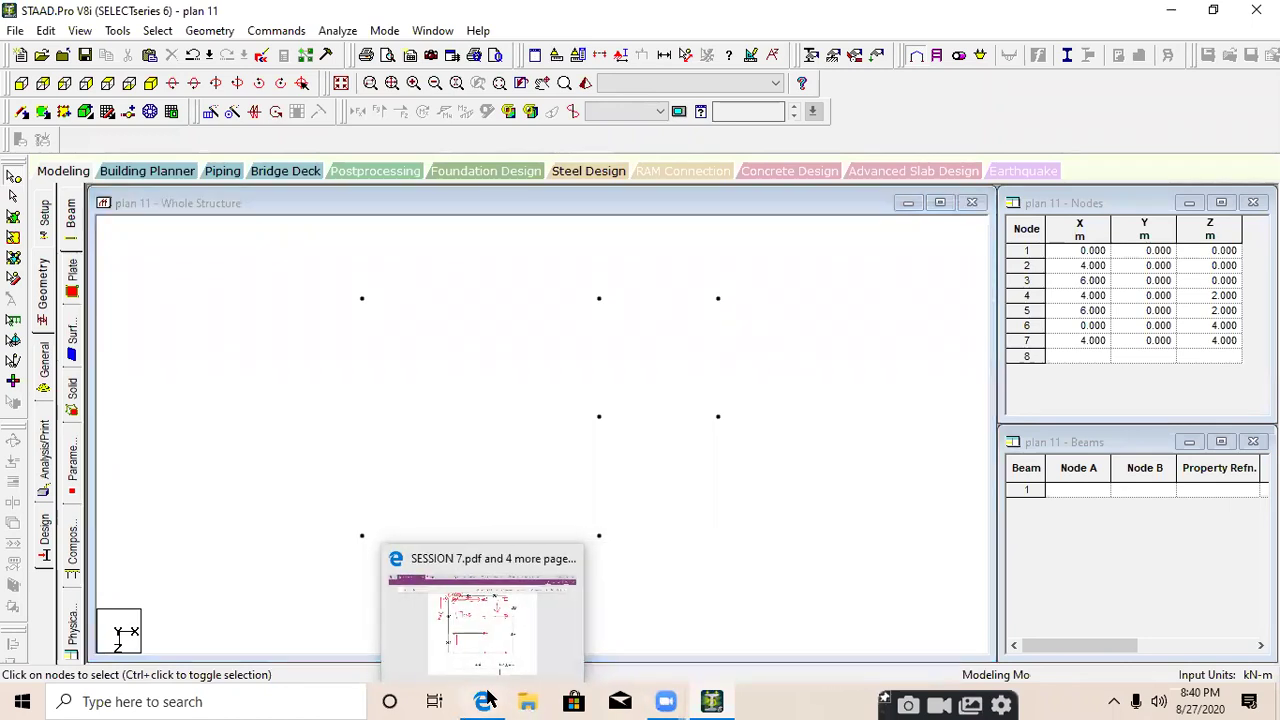
Switch to the PDF plan in Edge, mark the columns along the lower edge and draw a downward arrow beside the 2M and 4M dimensions
left_click(470, 628)
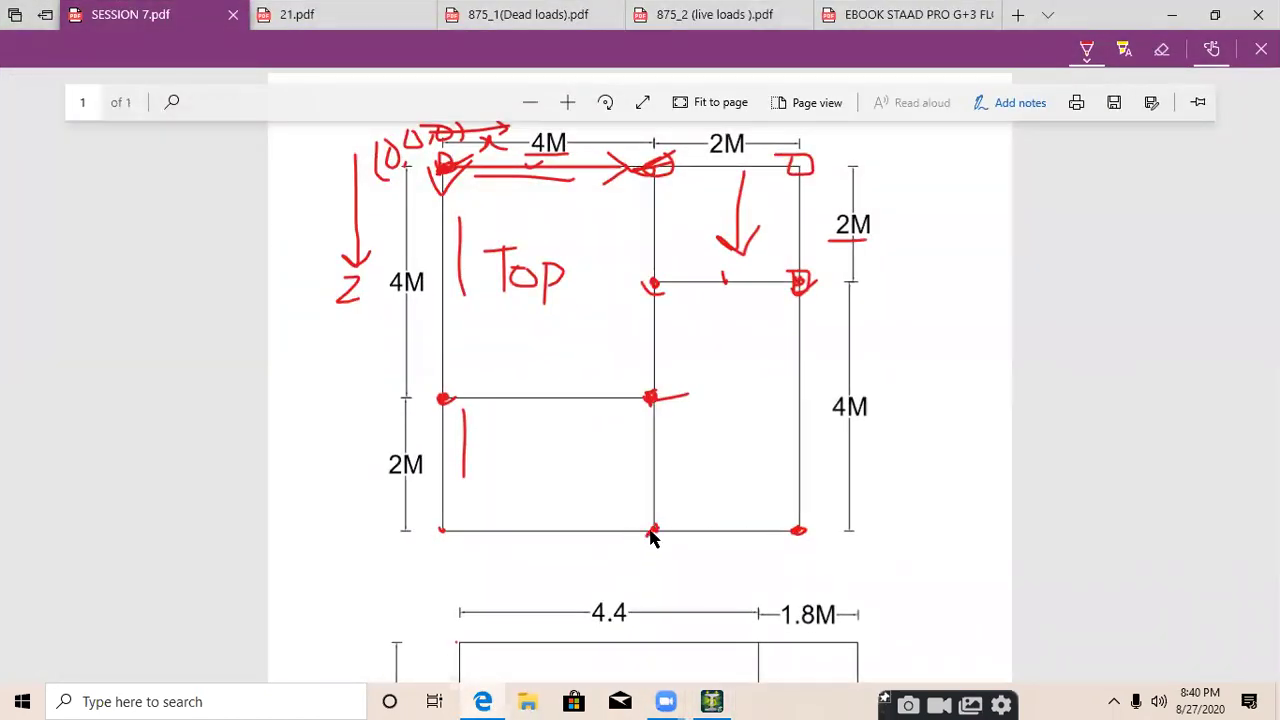
left_click_drag(440, 537, 449, 531)
mouse_move(889, 256)
left_mouse_down()
mouse_move(891, 386)
mouse_move(899, 369)
left_mouse_up()
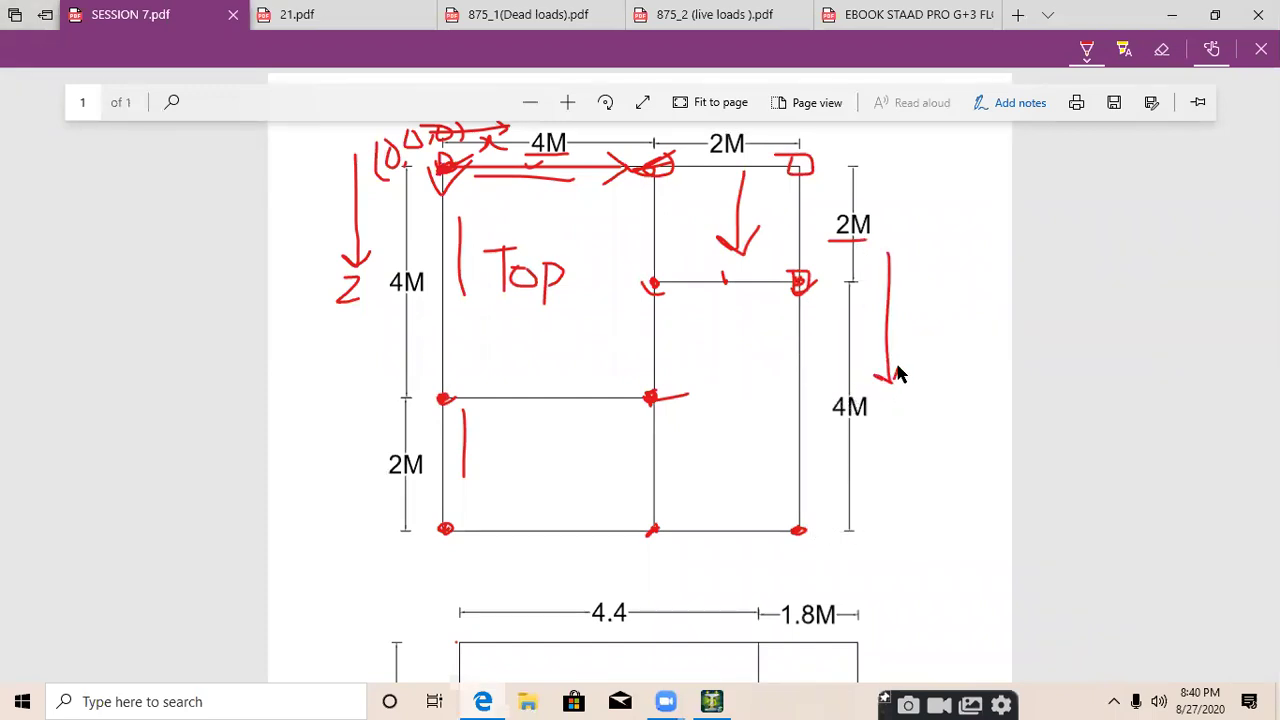
Switch to STAAD.Pro and copy the three nodes on the Z 0 line by 6 m along Z
key("alt+Tab")
left_click_drag(774, 281, 270, 308)
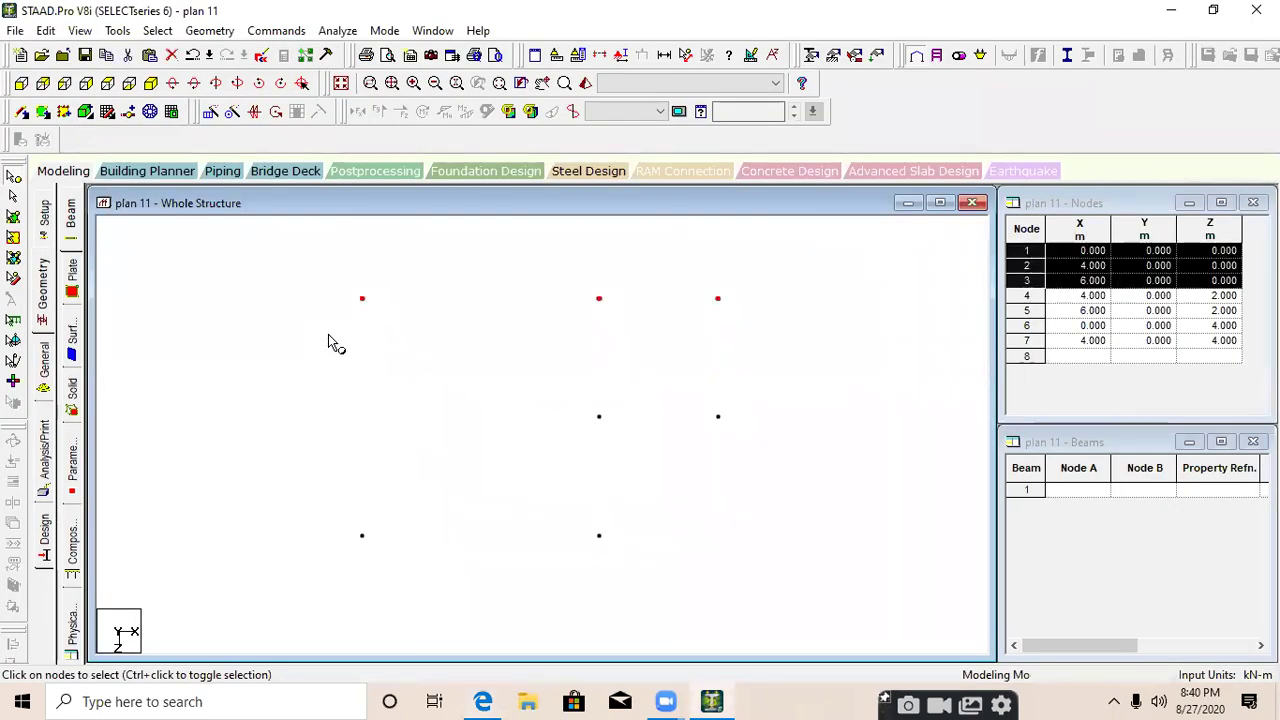
key("ctrl+v")
double_click(571, 412)
type("6")
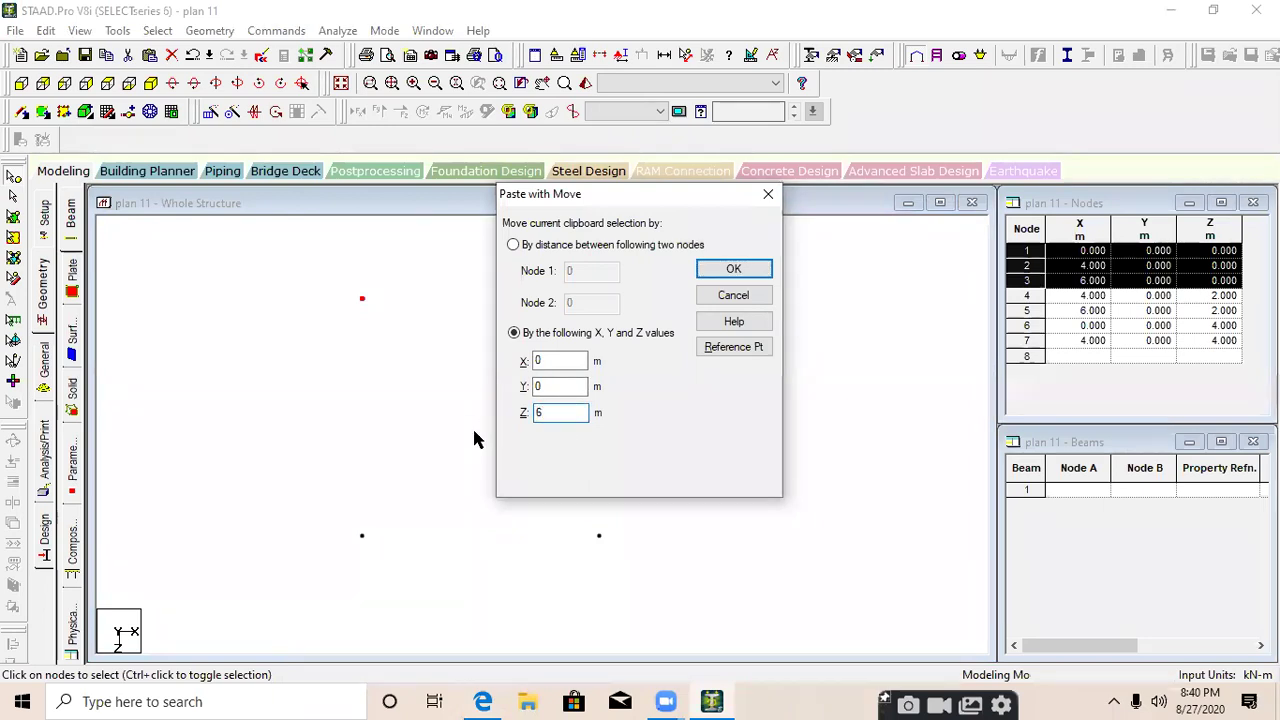
left_click(731, 271)
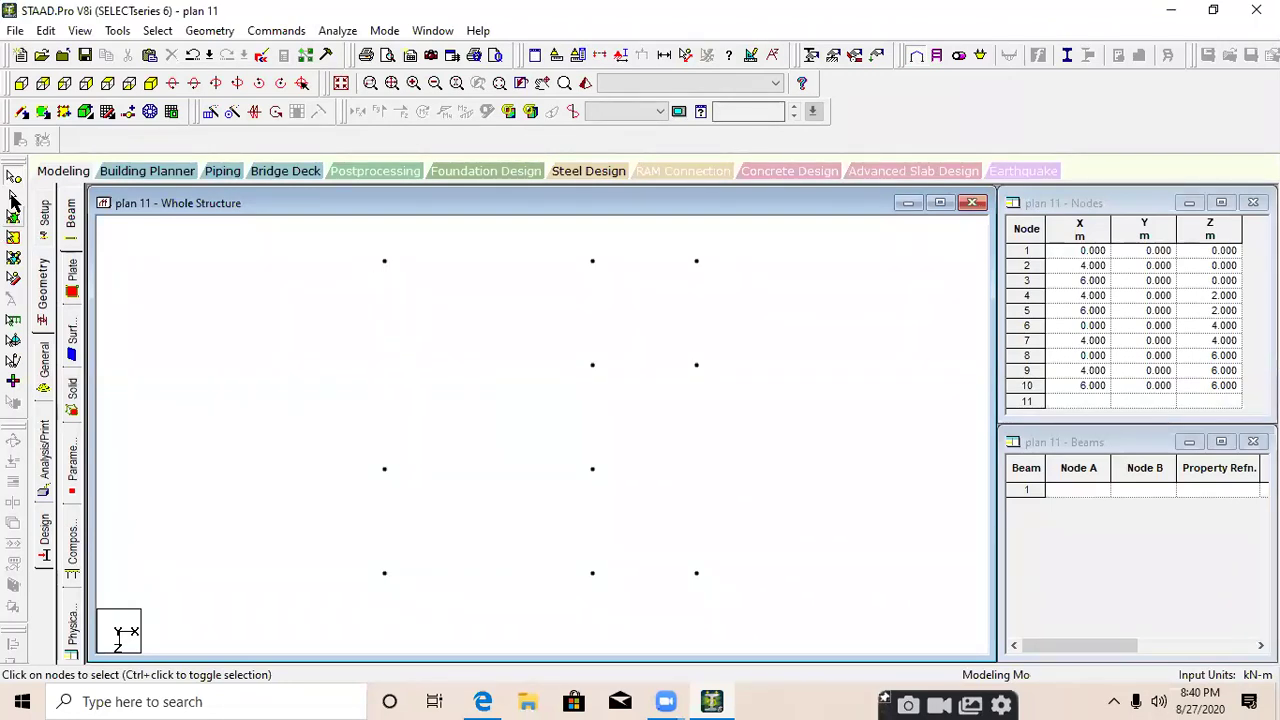
Select all nodes of the plan and connect them with beams along the X axis
left_click_drag(325, 234, 756, 618)
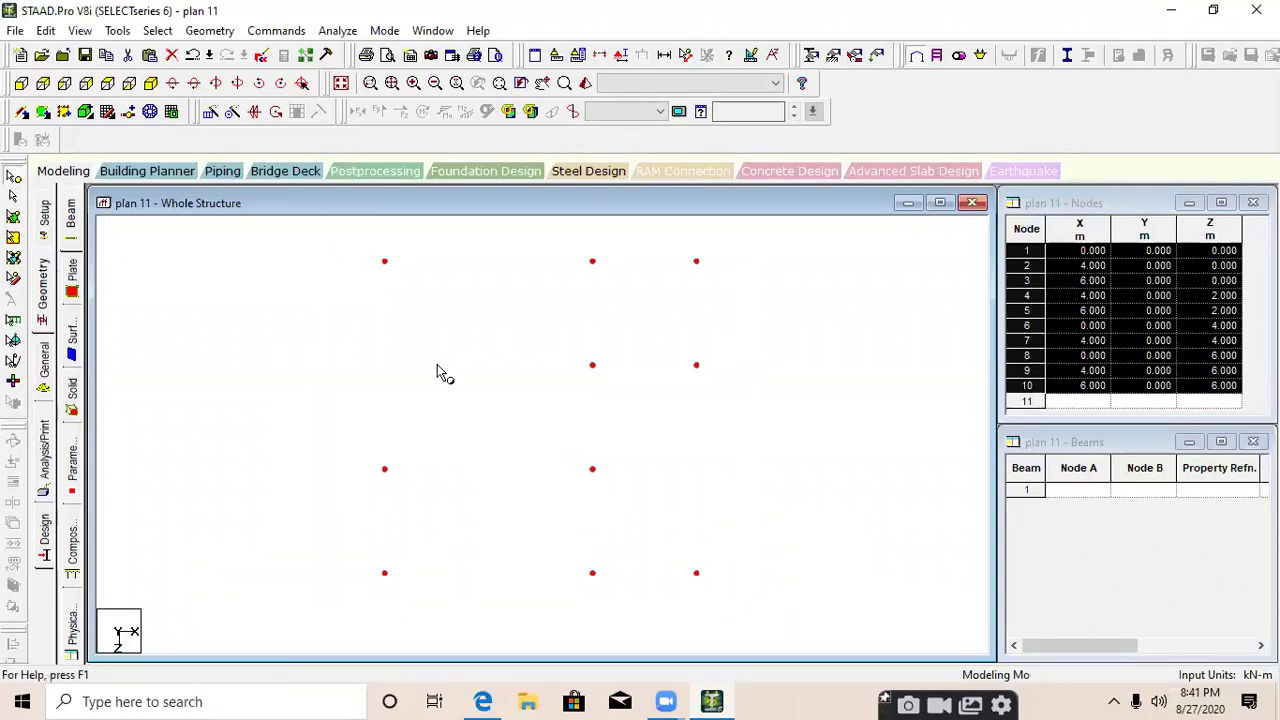
left_click_drag(325, 236, 751, 612)
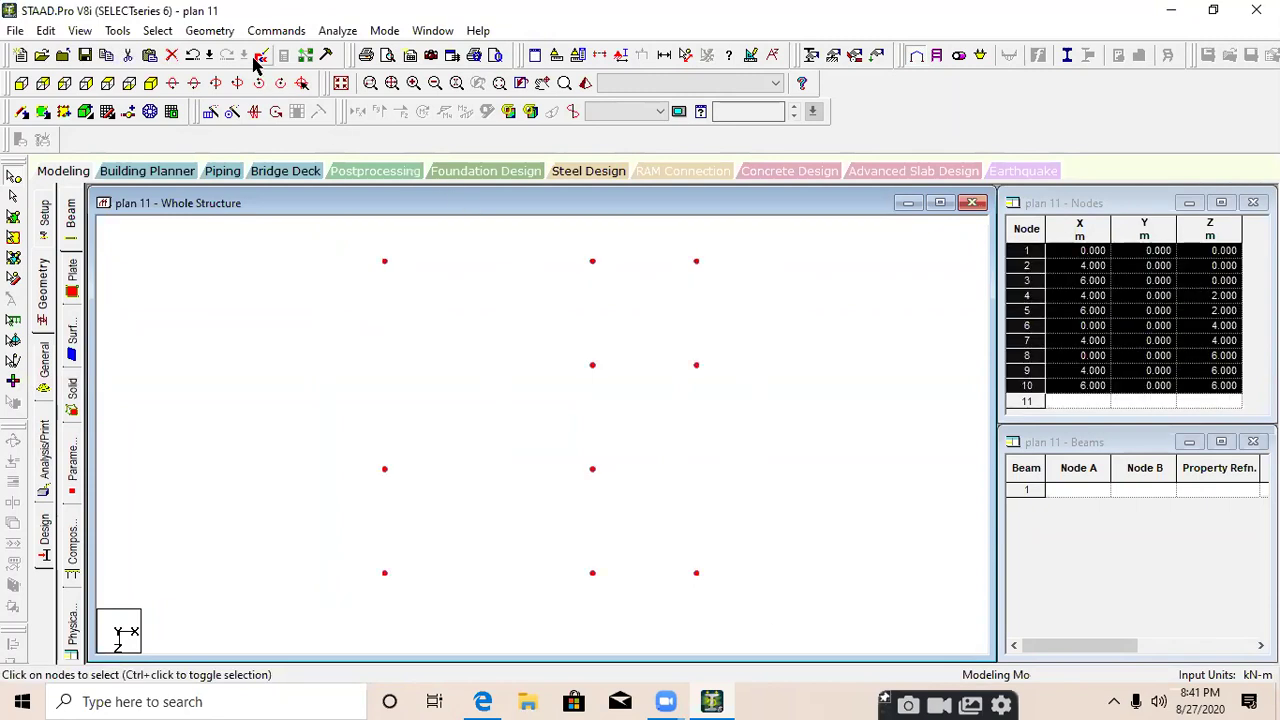
left_click(207, 33)
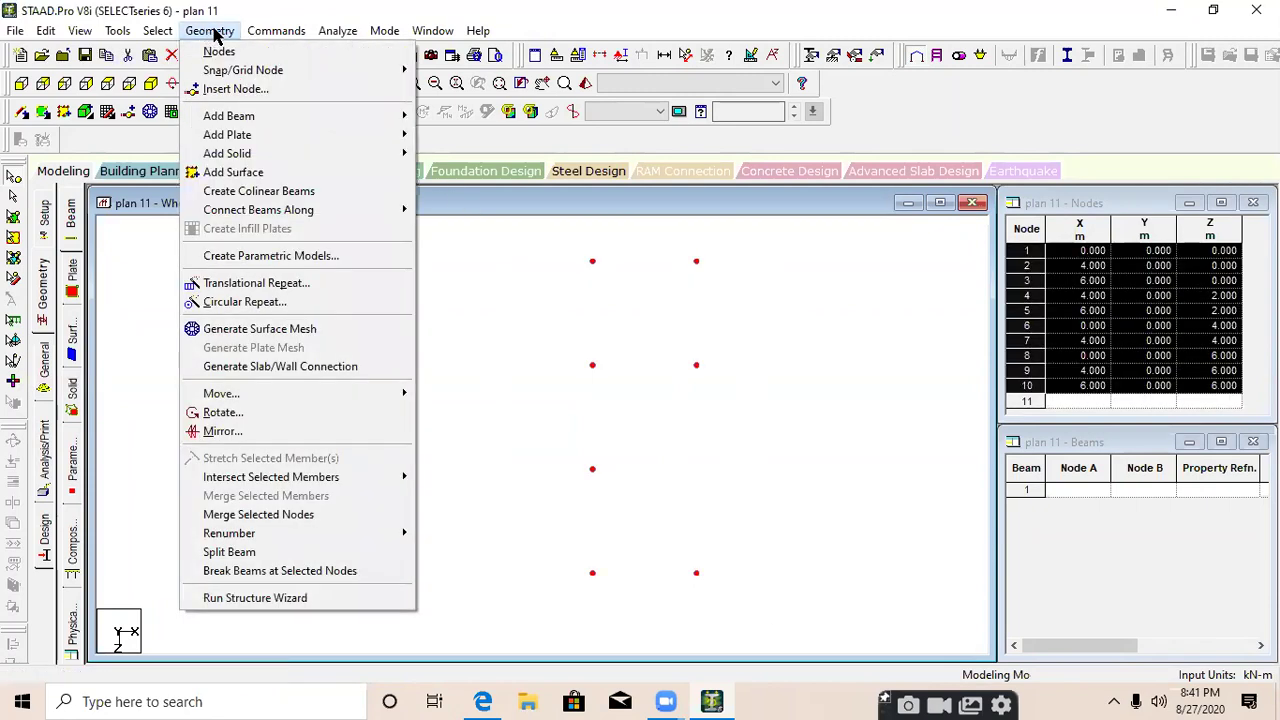
mouse_move(328, 217)
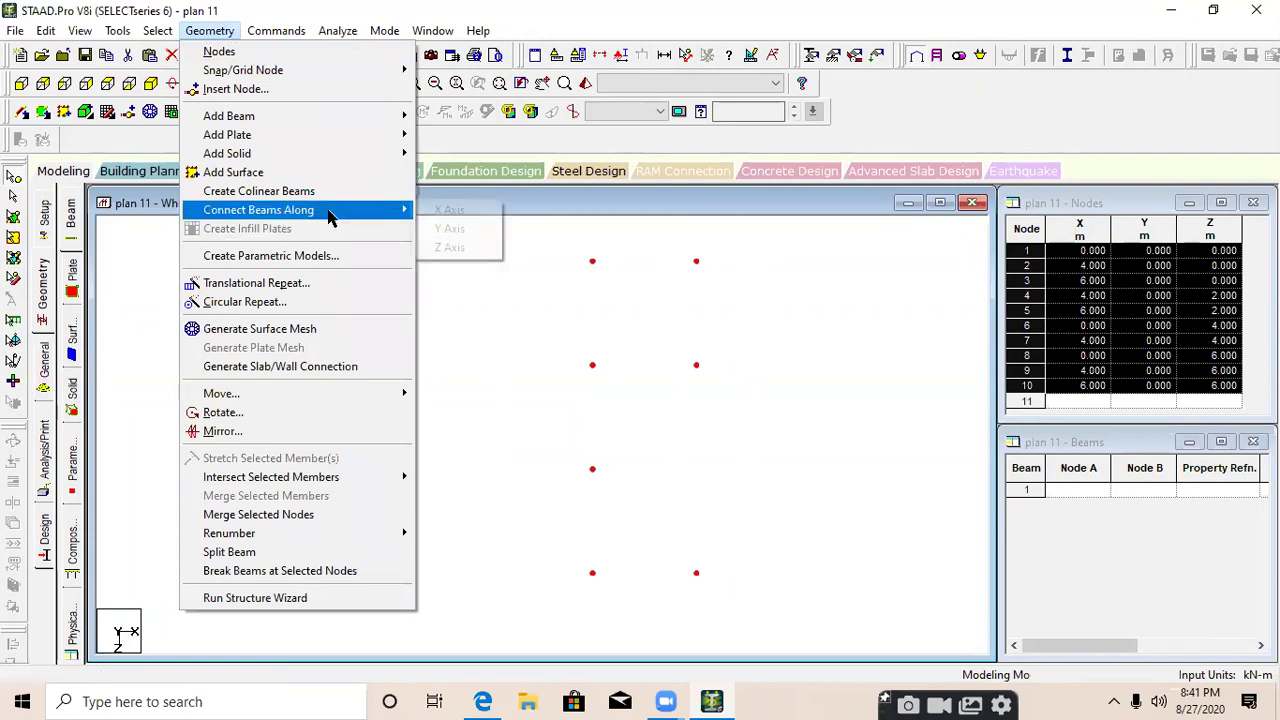
left_click(450, 213)
left_click(670, 390)
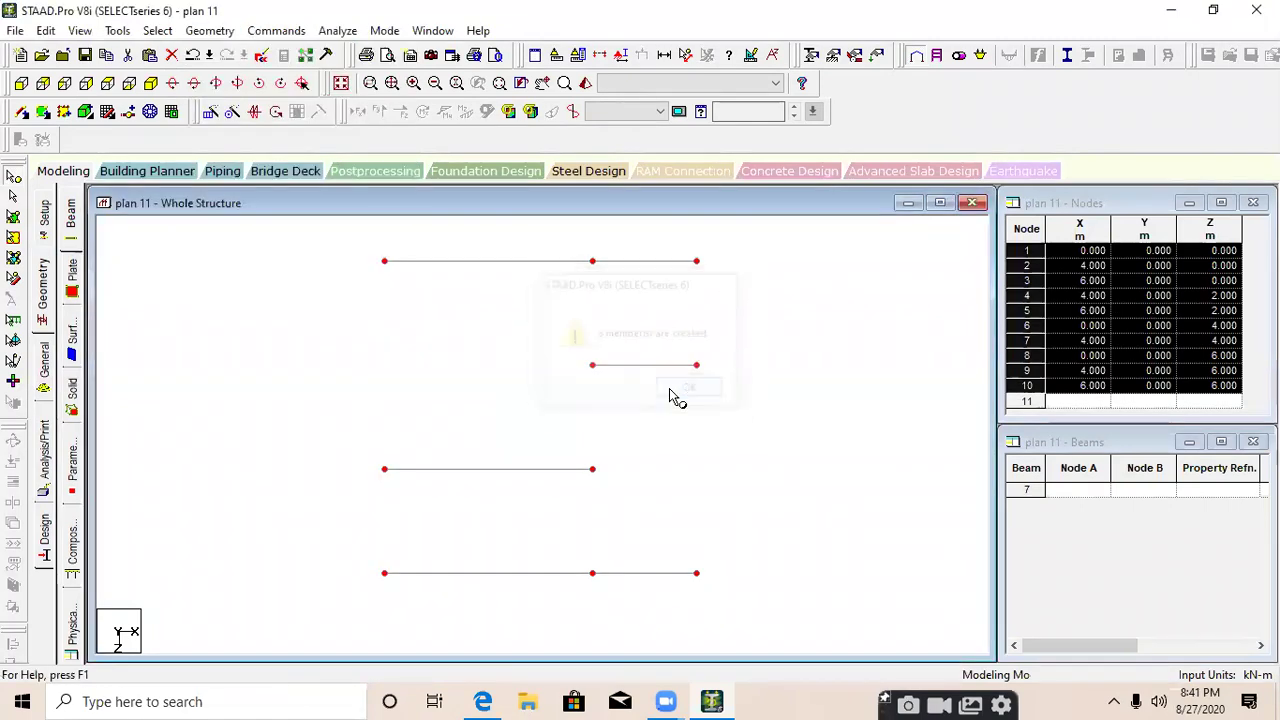
Connect the selected nodes with beams along the Z axis
left_click(212, 32)
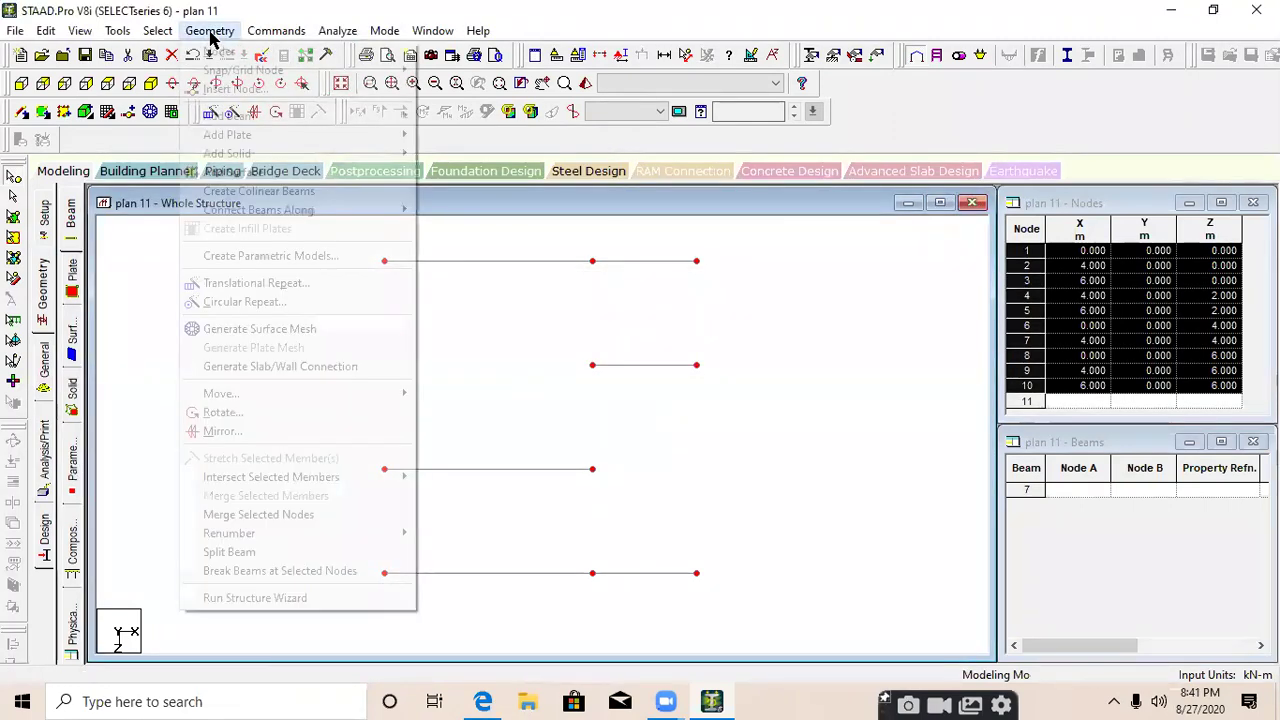
mouse_move(252, 215)
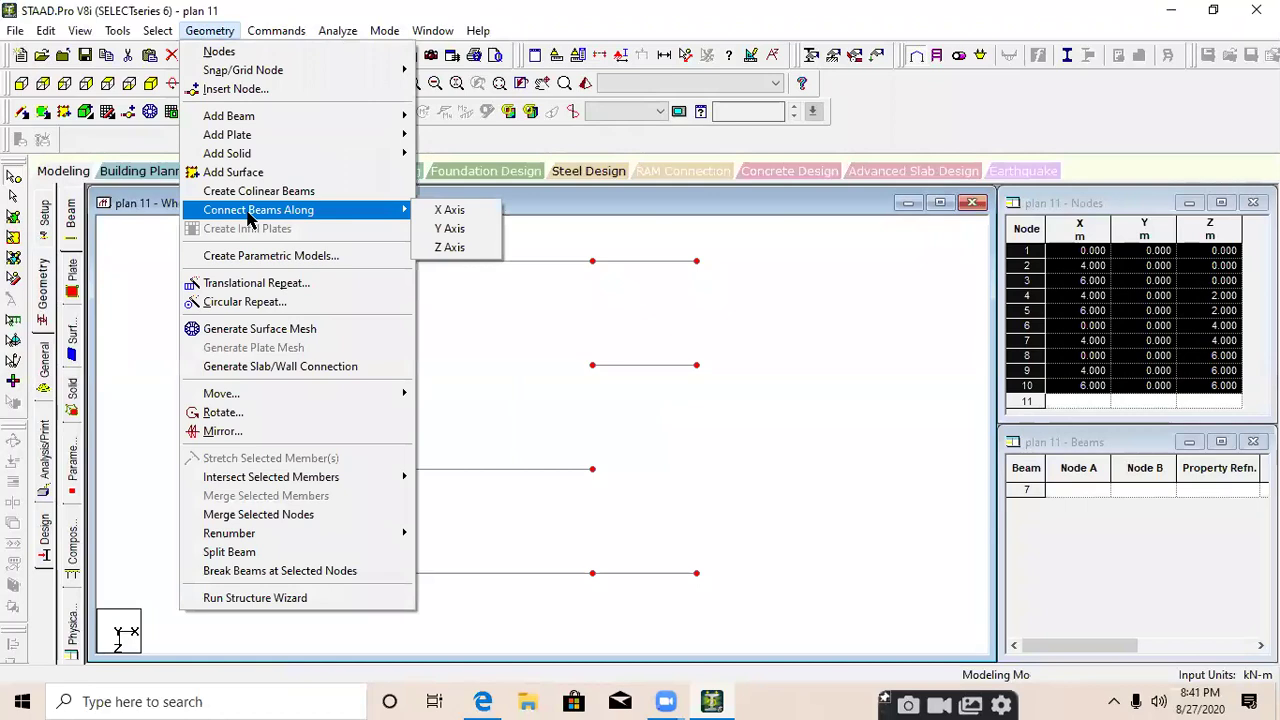
left_click(451, 249)
left_click(690, 390)
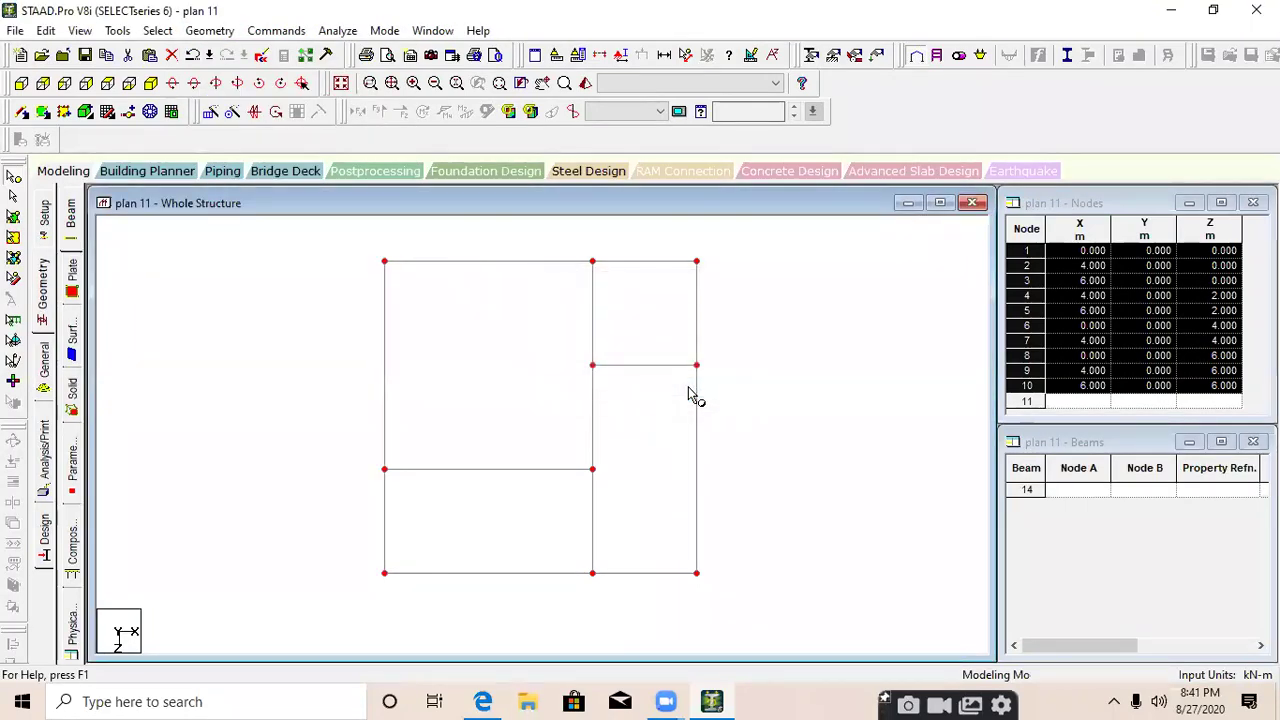
Clear the node selection and display the beam dimensions for the whole view
middle_click_drag(615, 378, 611, 374)
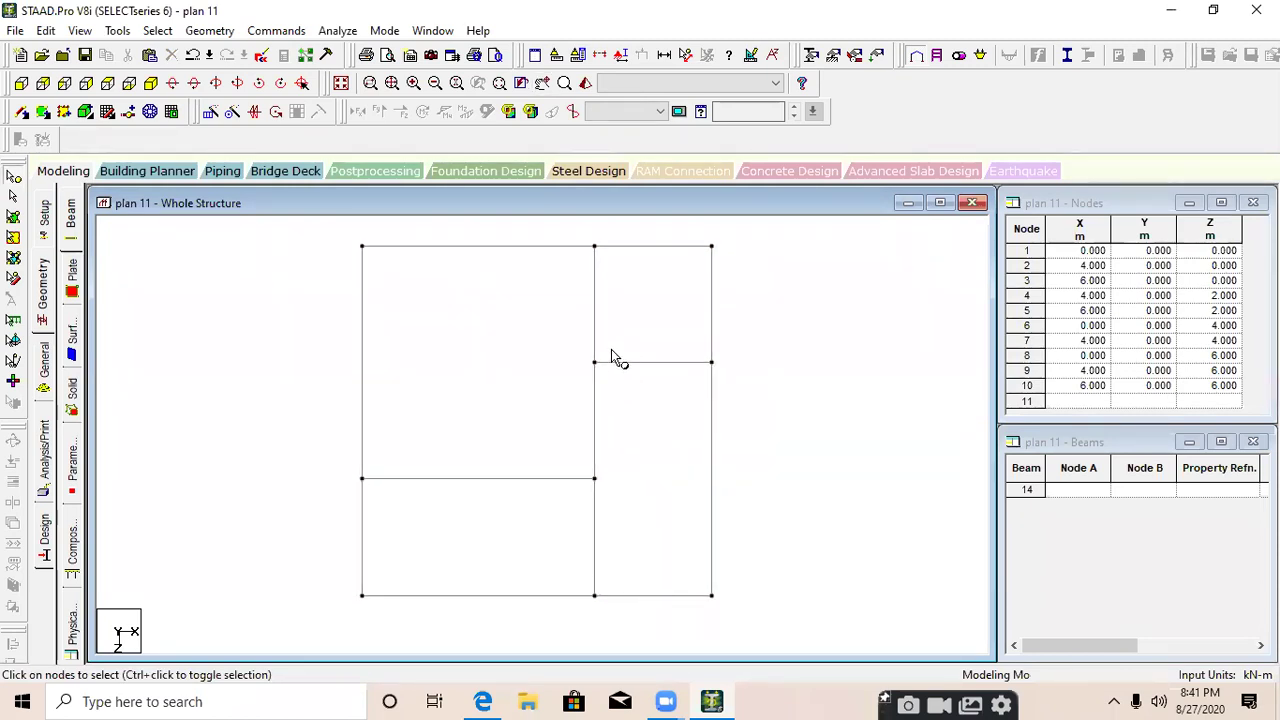
left_click(661, 55)
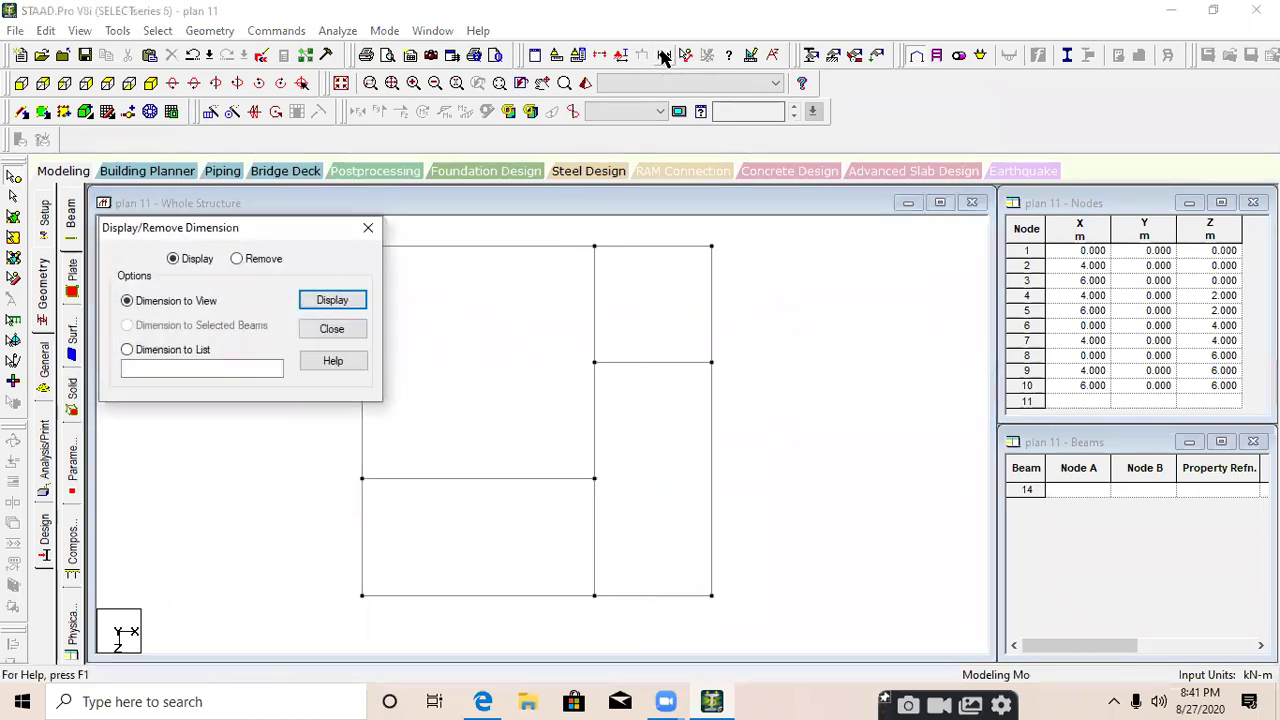
left_click(331, 301)
left_click(367, 228)
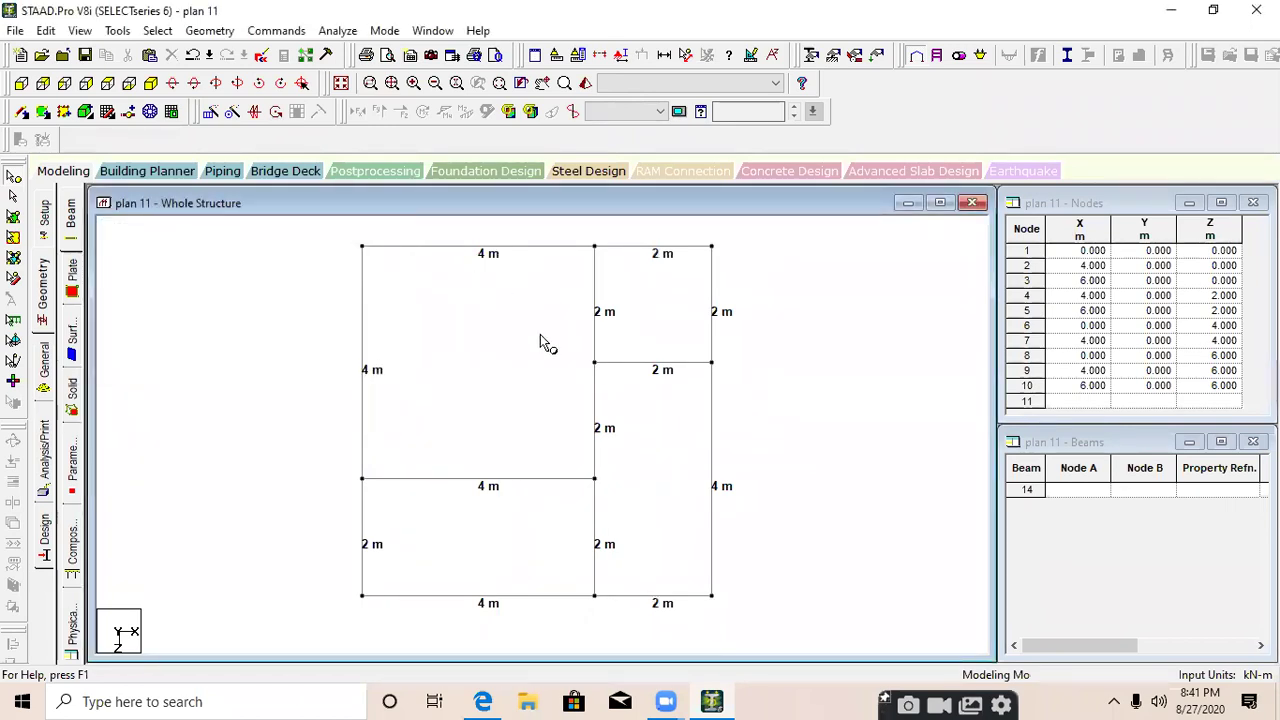
Switch to the PDF plan in Edge and erase the red ink marks over the first plan
left_click(483, 701)
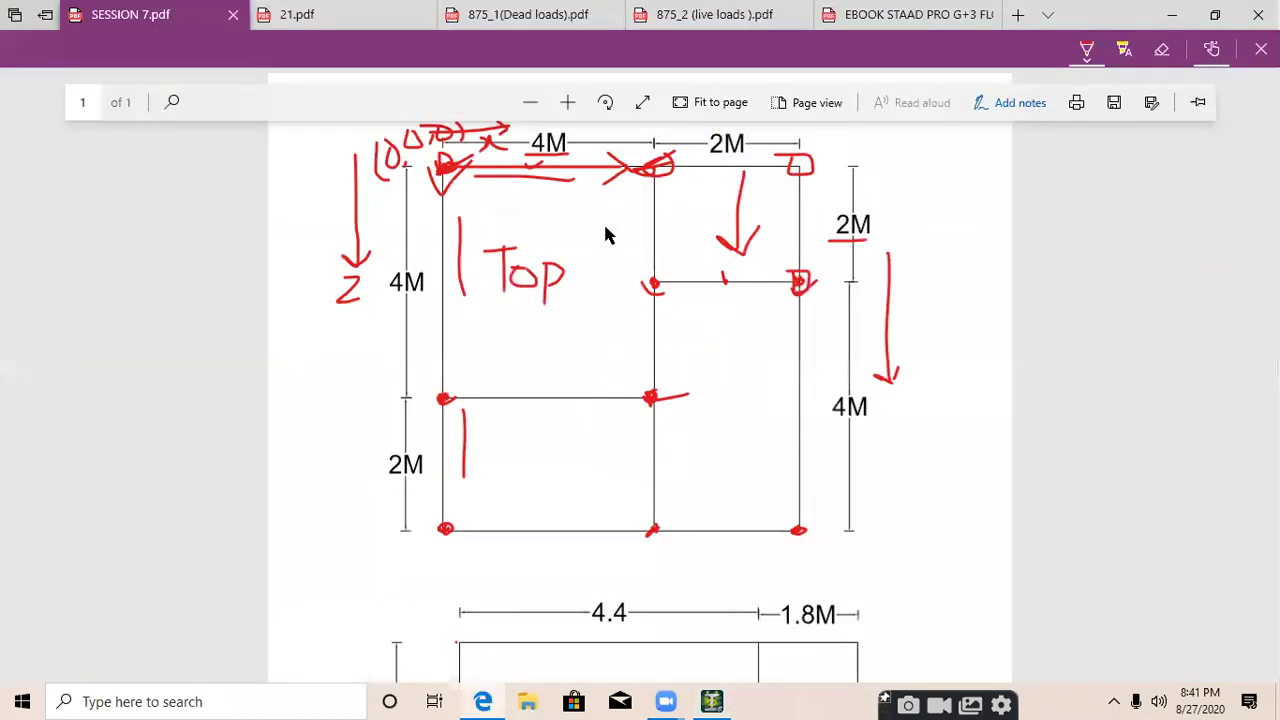
left_click(1161, 49)
mouse_move(750, 170)
left_mouse_down()
mouse_move(425, 192)
mouse_move(455, 127)
mouse_move(470, 178)
mouse_move(457, 129)
mouse_move(358, 188)
mouse_move(294, 309)
mouse_move(671, 309)
mouse_move(617, 277)
mouse_move(634, 162)
mouse_move(623, 203)
mouse_move(791, 163)
mouse_move(786, 323)
mouse_move(858, 357)
mouse_move(851, 243)
mouse_move(557, 89)
mouse_move(506, 154)
mouse_move(355, 469)
mouse_move(572, 434)
left_mouse_up()
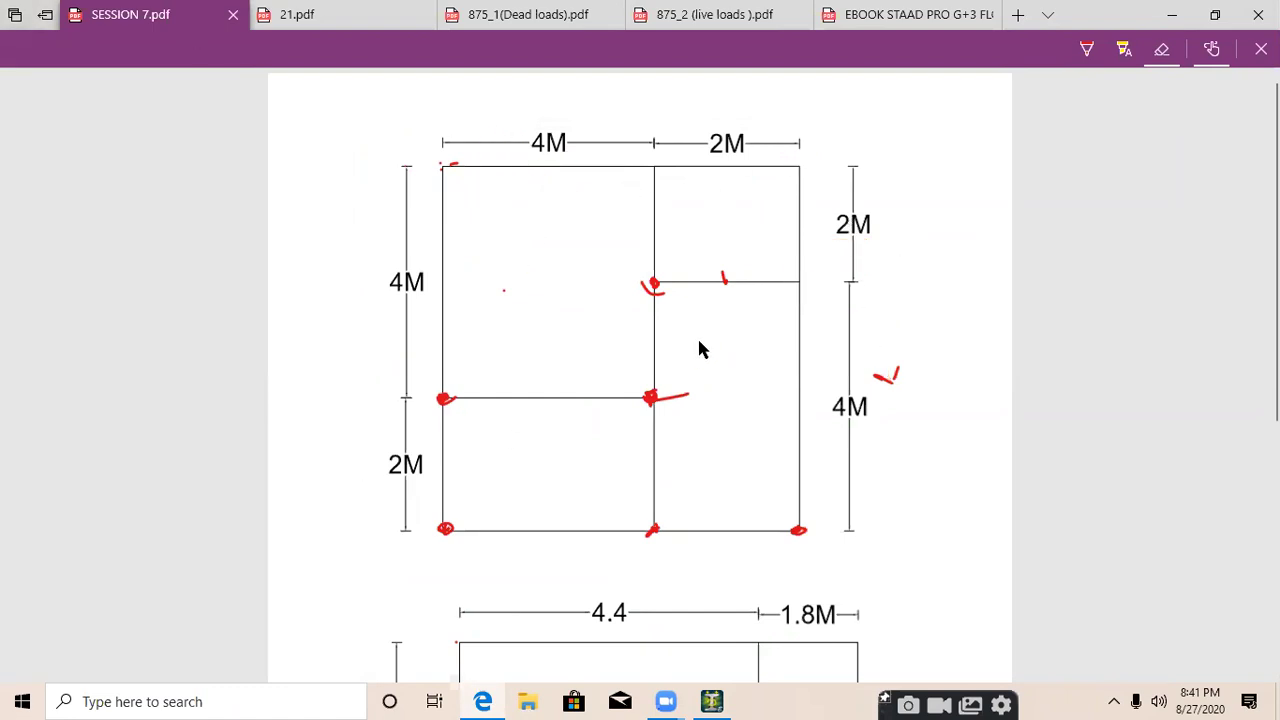
Switch to STAAD.Pro, select all plan beams and set up a Translational Repeat along global Y with 4 steps
left_click(1173, 14)
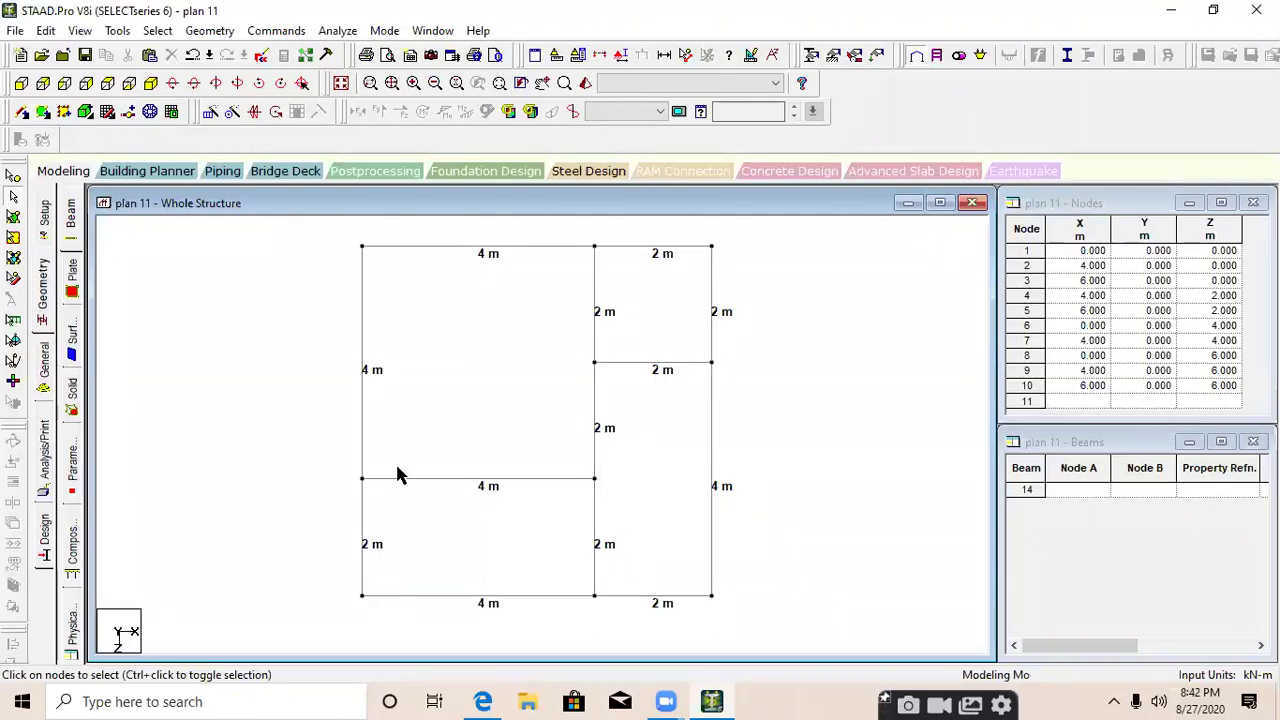
scroll(398, 465, "down", 1)
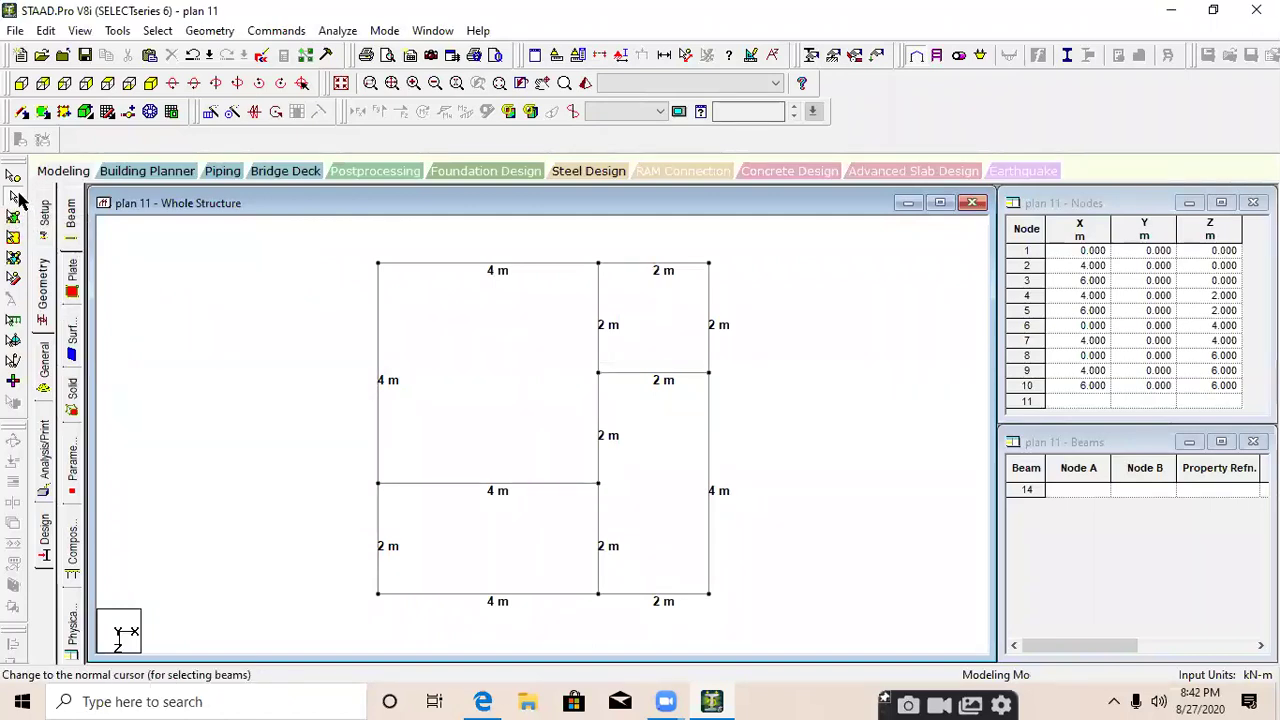
left_click(419, 263)
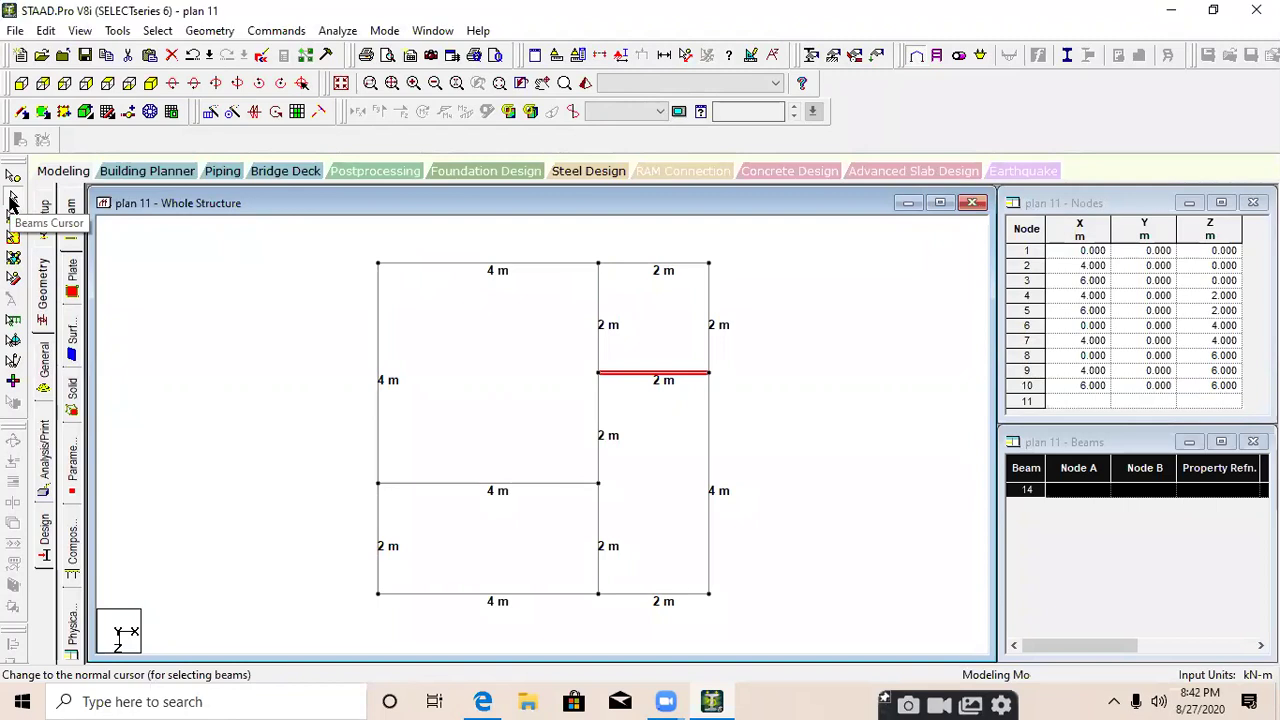
left_click_drag(350, 252, 768, 632)
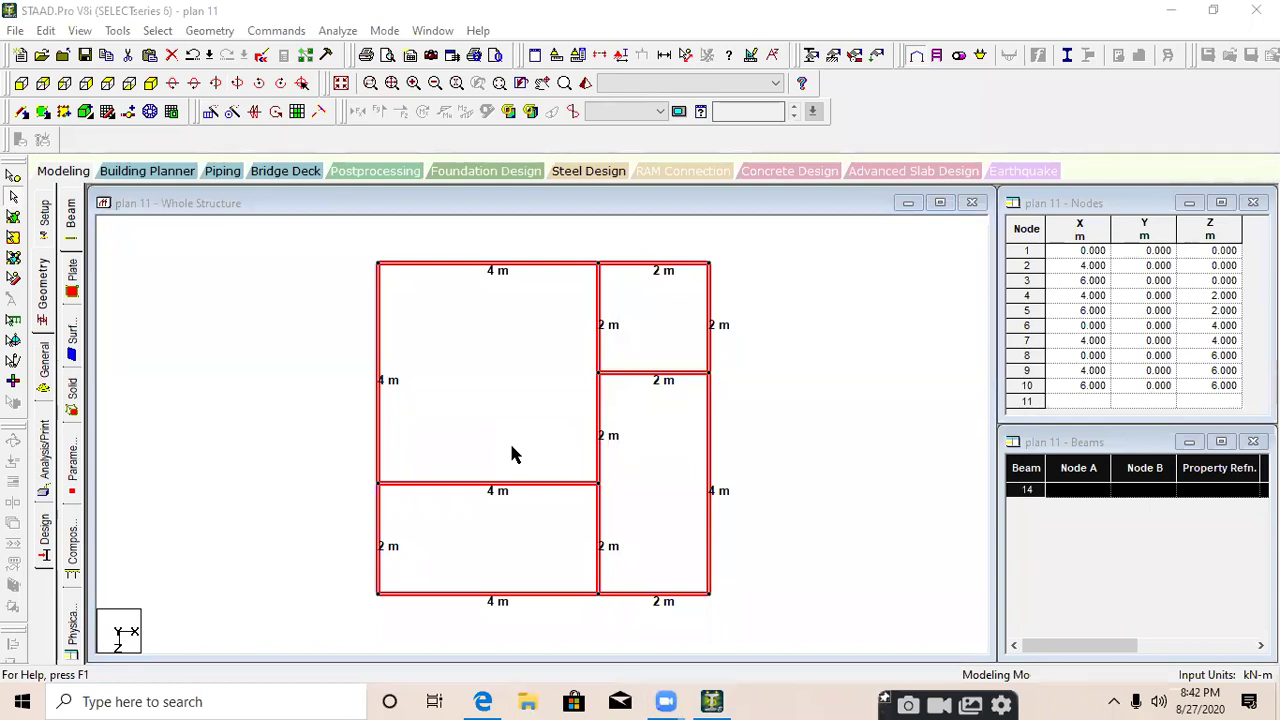
left_click(209, 112)
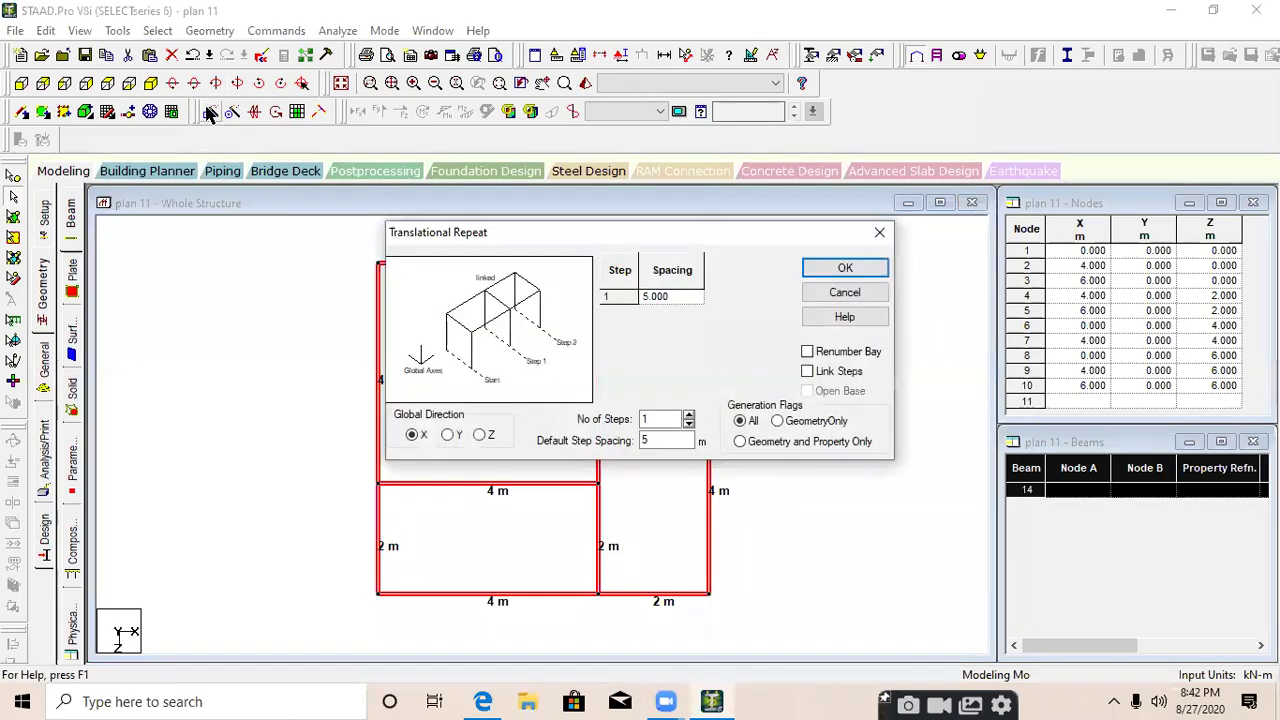
left_click(449, 436)
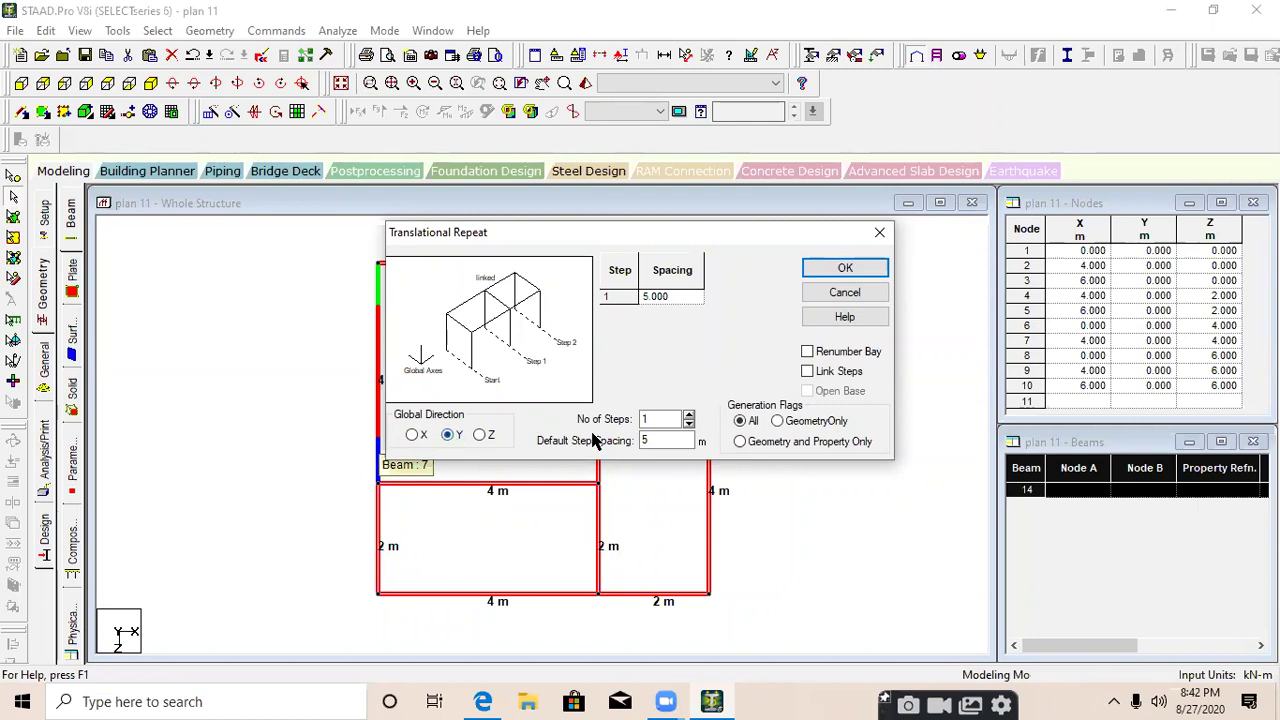
left_click(688, 415)
left_click(687, 415)
left_click(687, 415)
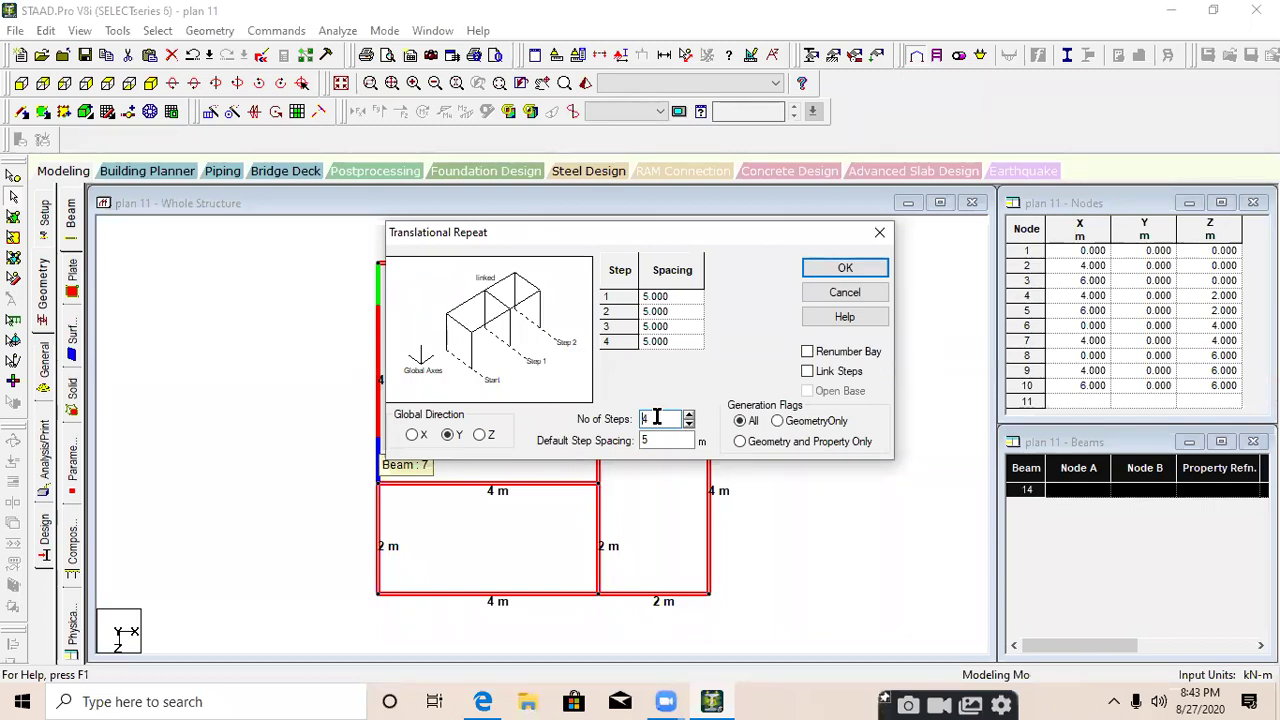
Set the default step spacing to 3.2 m, enable Link Steps and generate the repeated storeys
left_click(686, 440)
key("BackSpace")
type("3.2")
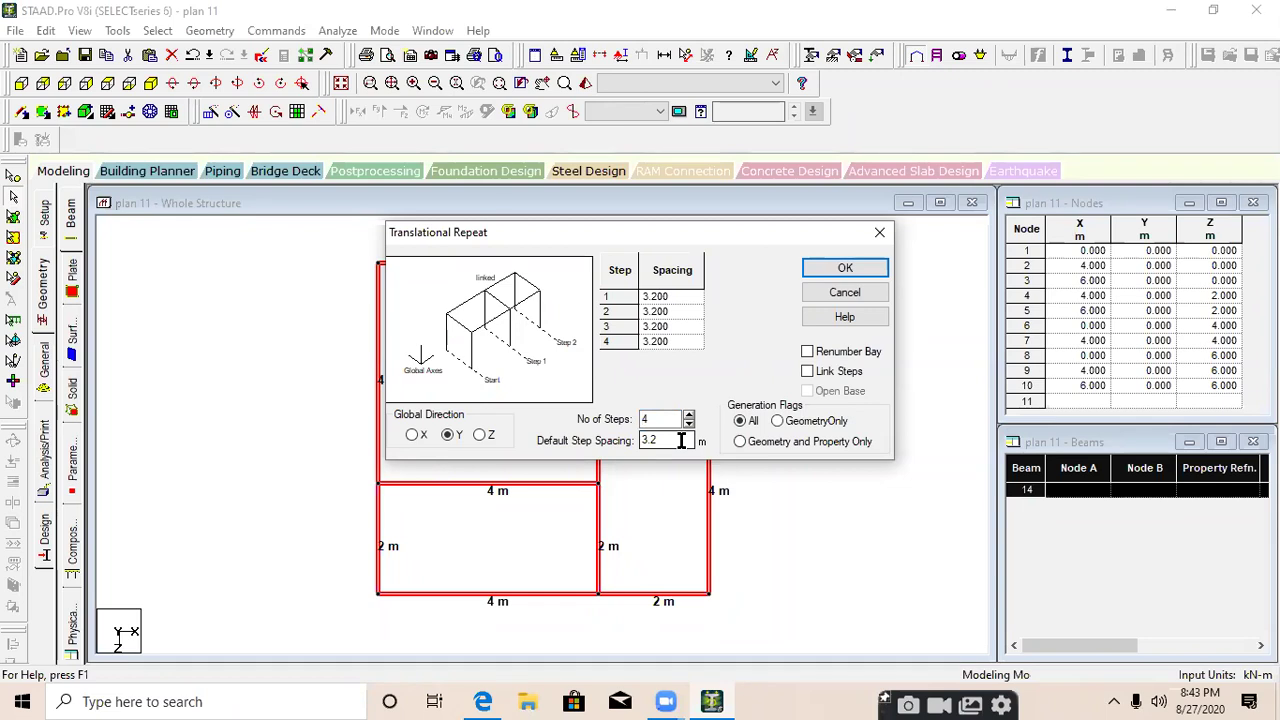
left_click(835, 377)
left_click(845, 268)
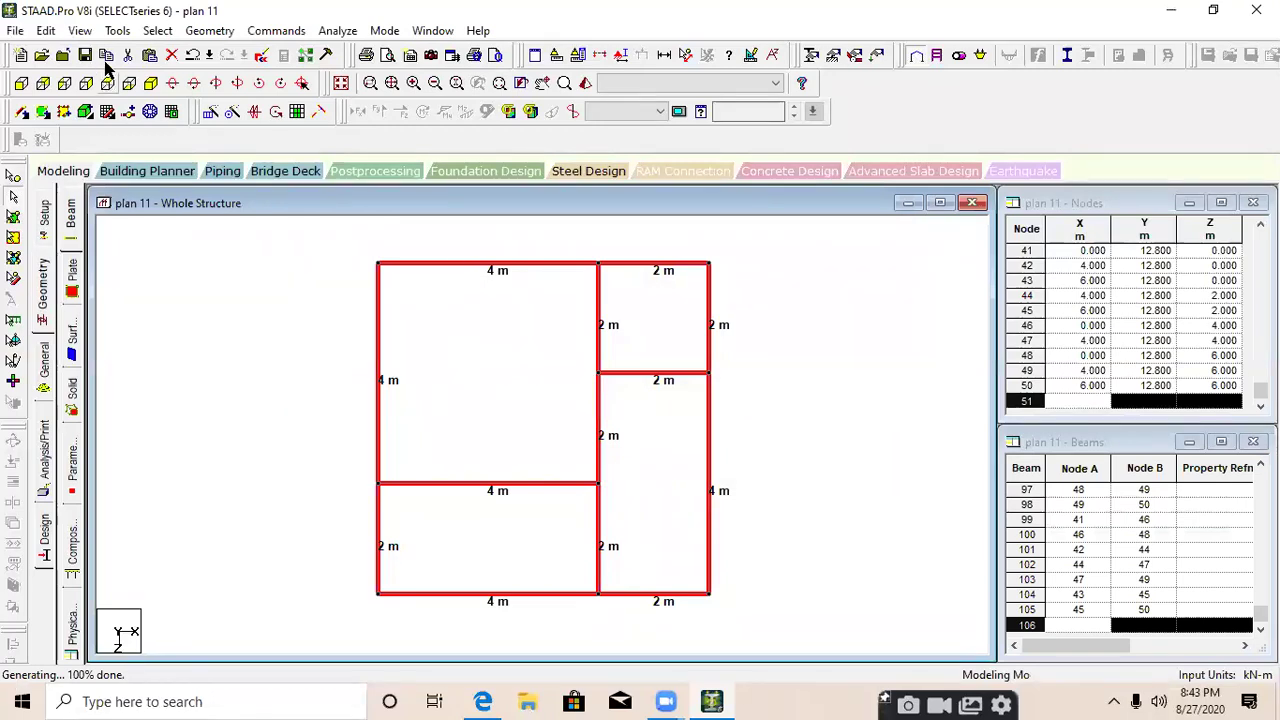
Delete all the selected ground-level beams in the isometric view and switch to the front view
left_click(150, 85)
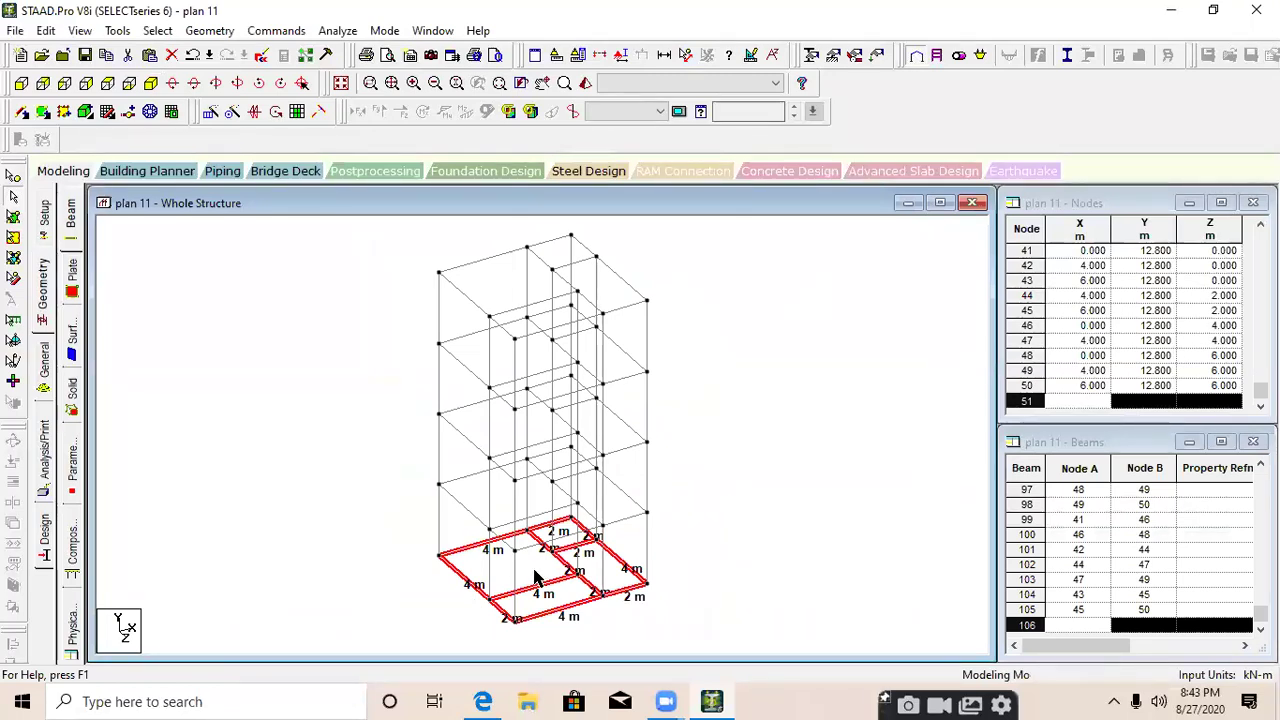
key("Delete")
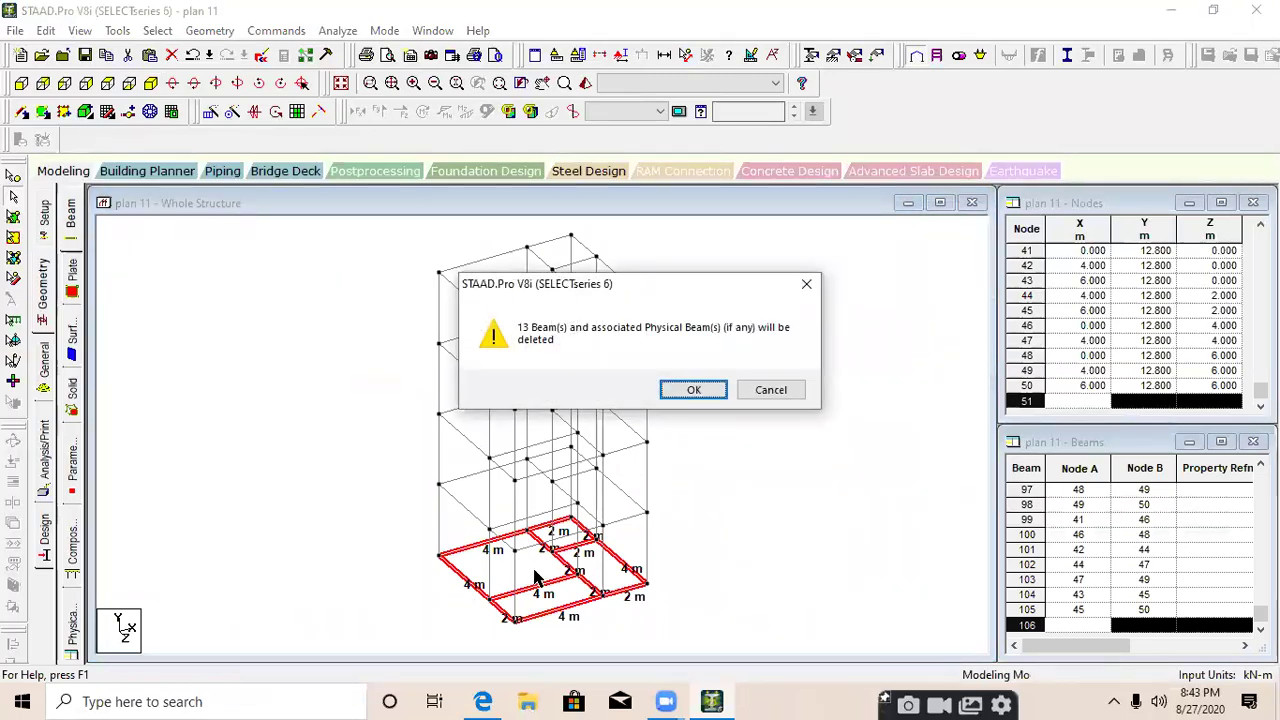
key("Return")
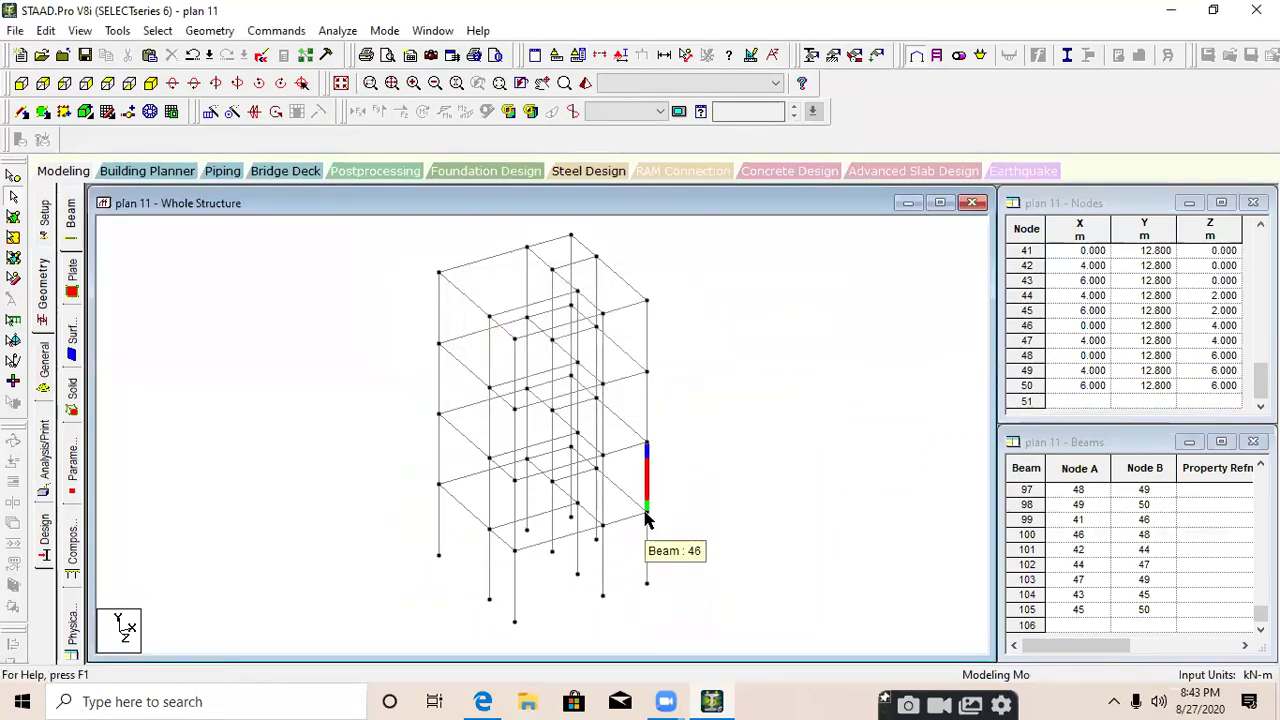
left_click(736, 392)
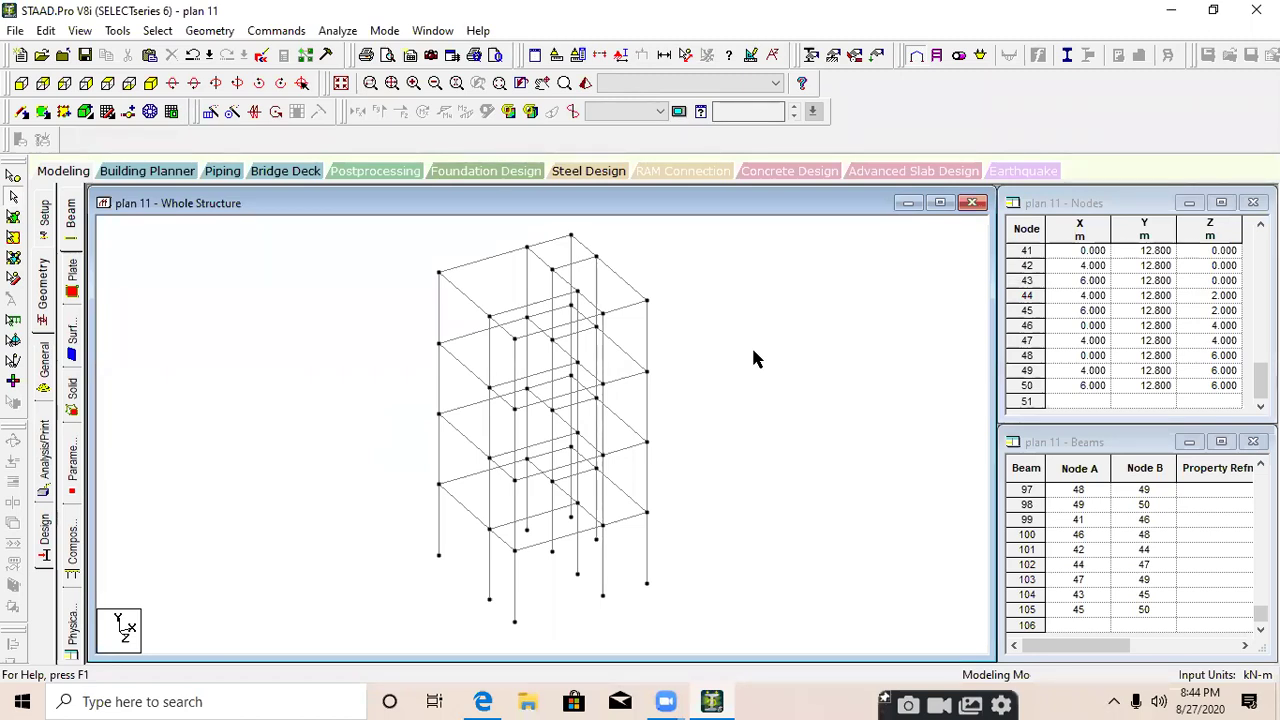
left_click(20, 90)
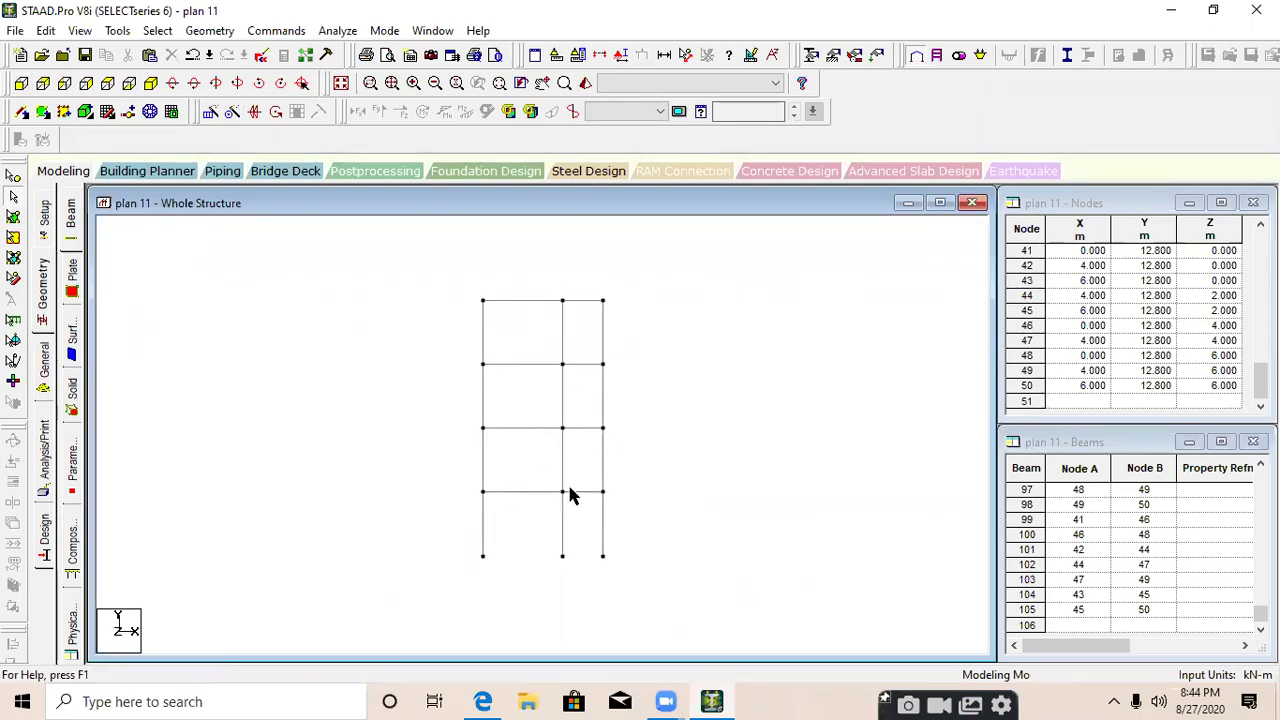
left_click_drag(435, 285, 665, 312)
left_click(571, 490)
left_click(480, 428, "ctrl")
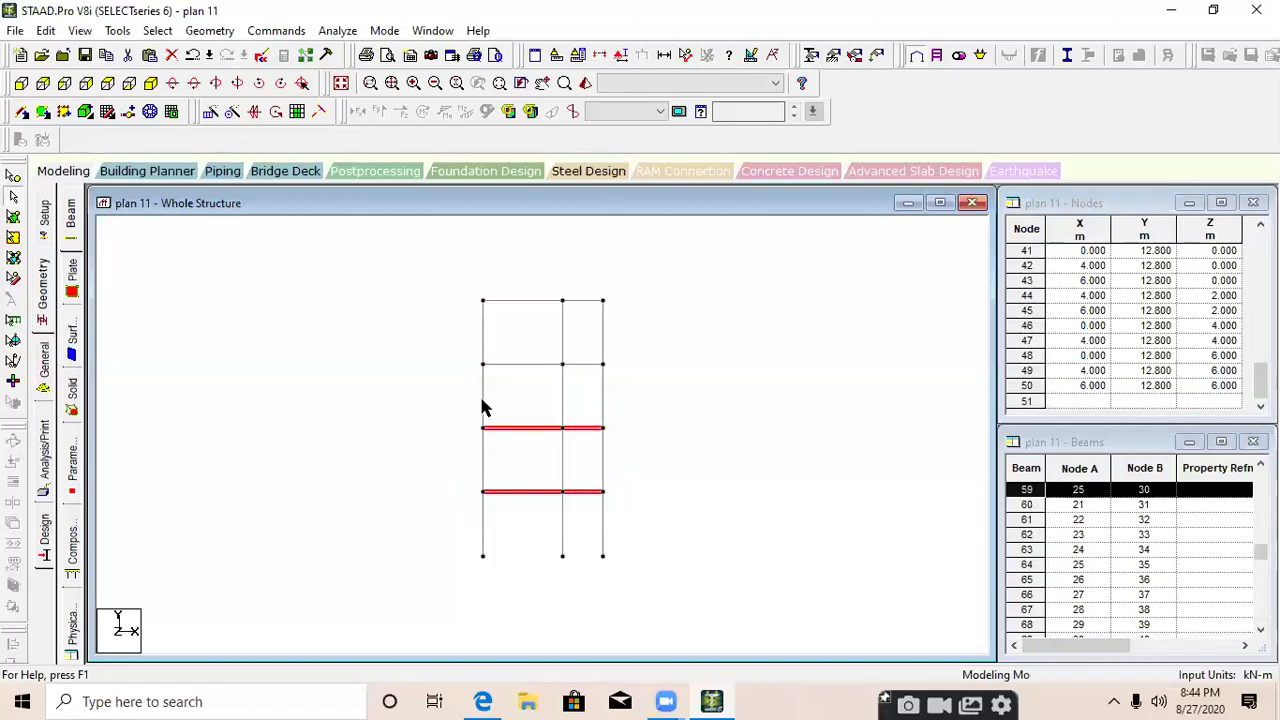
left_click(598, 364, "ctrl")
left_click_drag(434, 270, 652, 312, "ctrl")
left_click(400, 455)
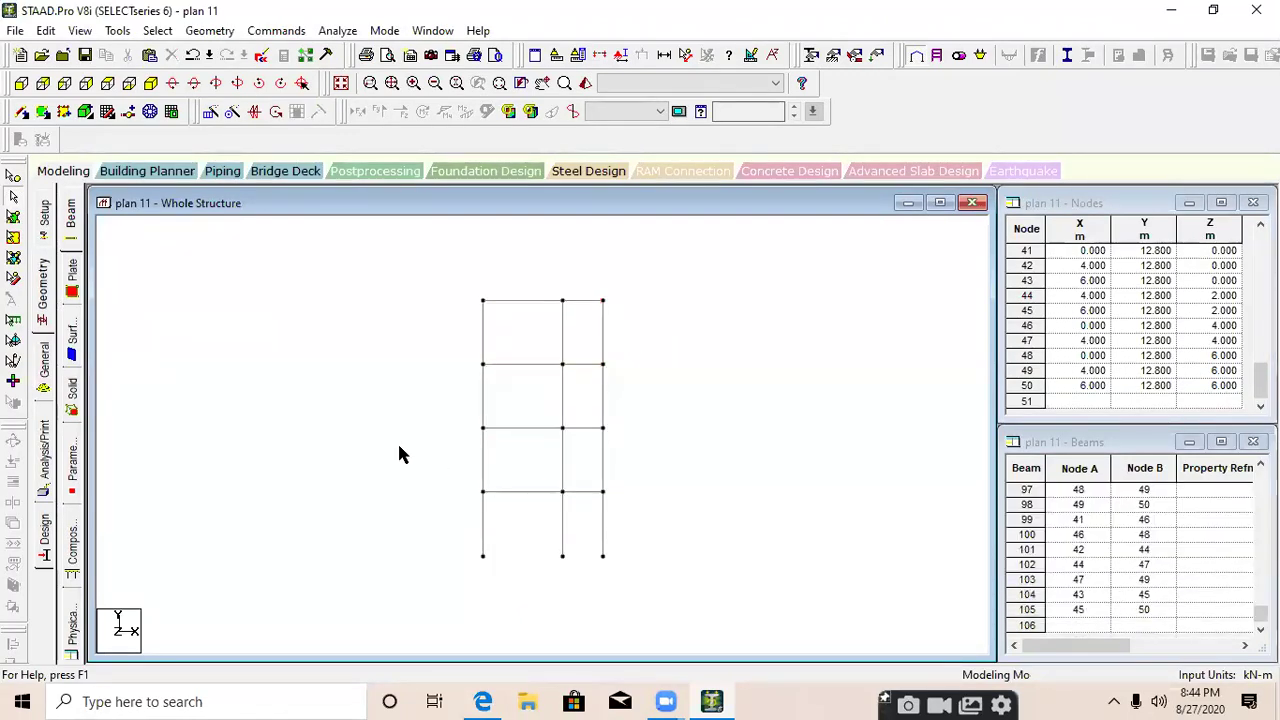
Select only the horizontal beams on all four floor levels and show them in the isometric view
left_click_drag(443, 487, 651, 500)
left_click_drag(451, 418, 636, 446, "ctrl")
left_click_drag(460, 357, 651, 371, "ctrl")
left_click_drag(426, 274, 634, 310, "ctrl")
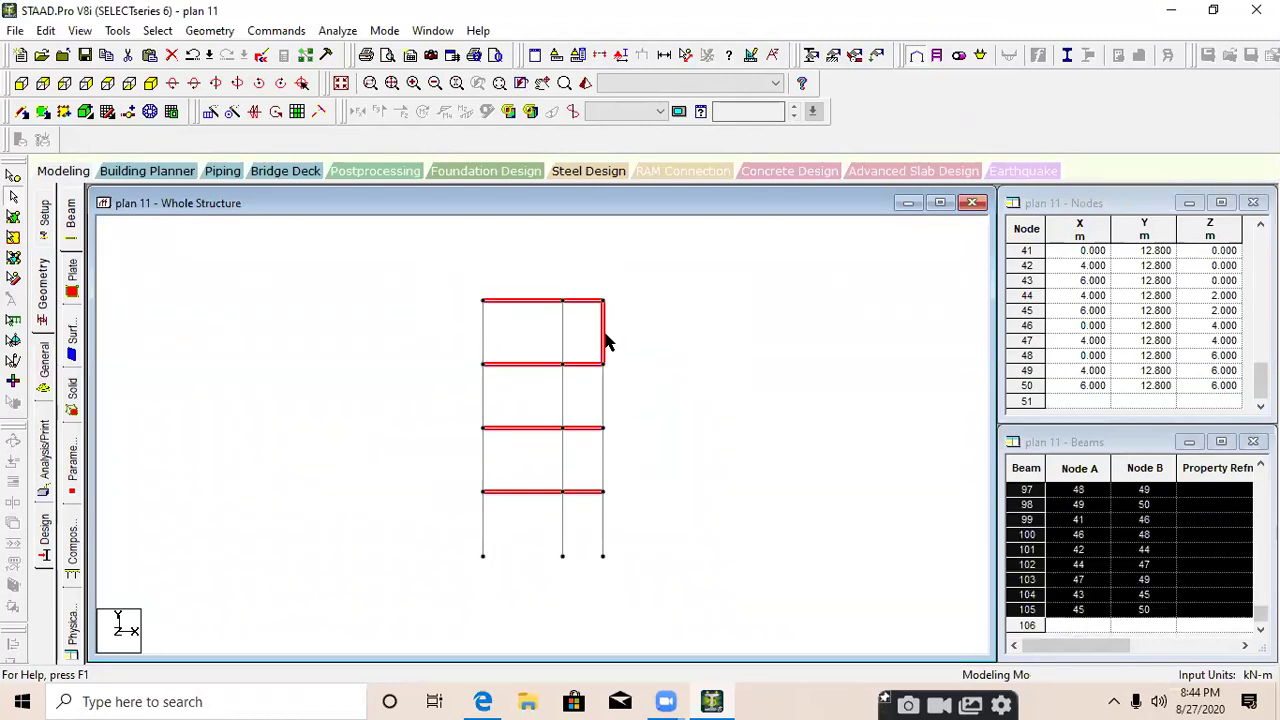
left_click_drag(441, 276, 634, 311, "ctrl")
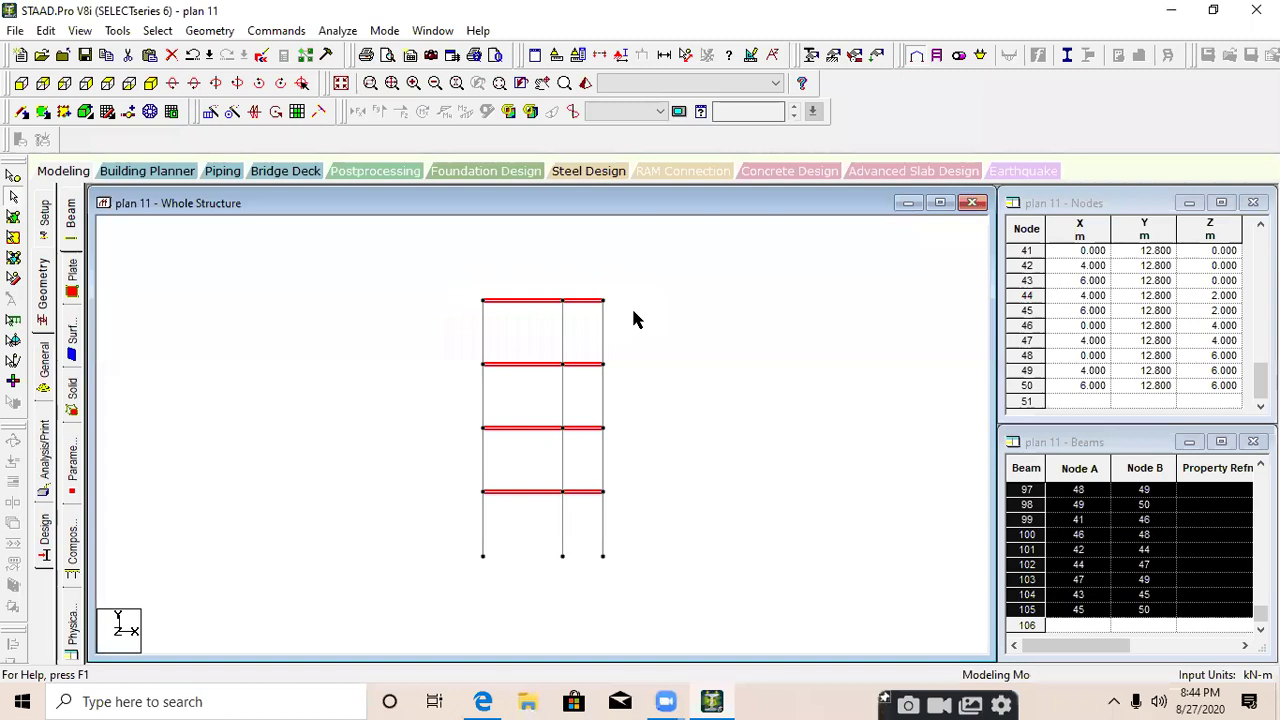
left_click(156, 85)
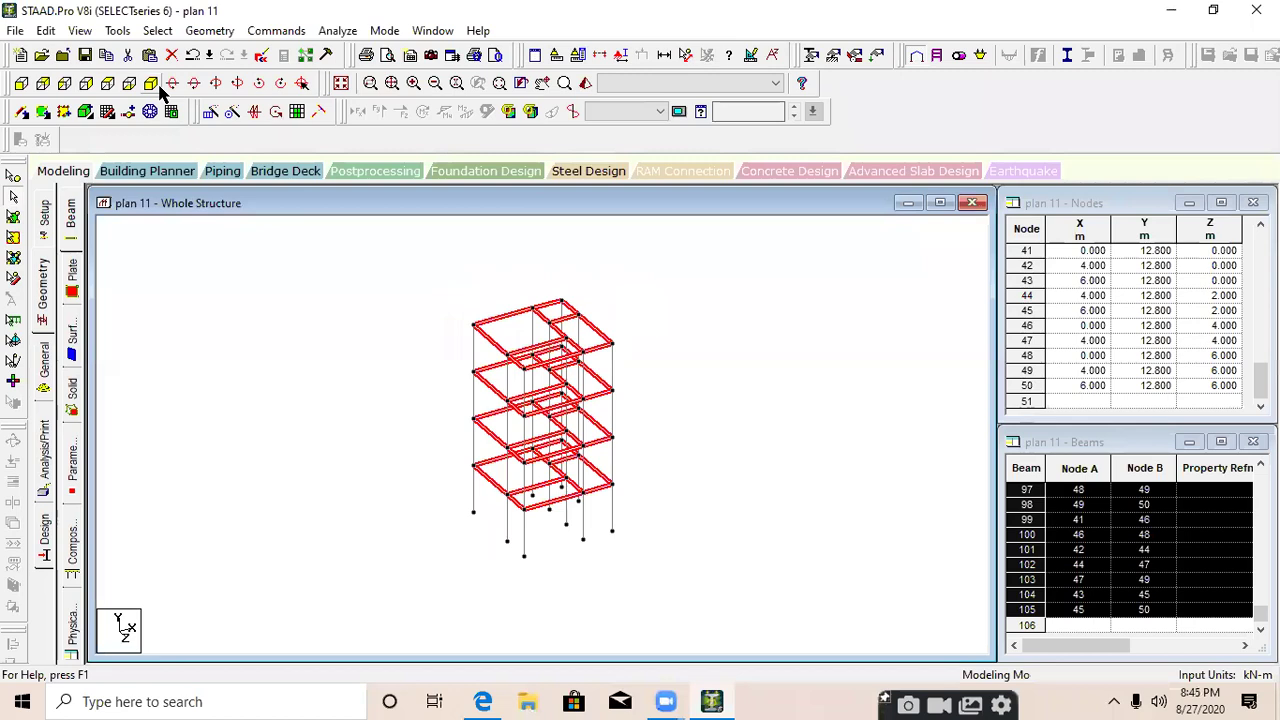
Fill the selected floor beam grids with plates and check the slabs in the 3D rendered view
left_click(297, 113)
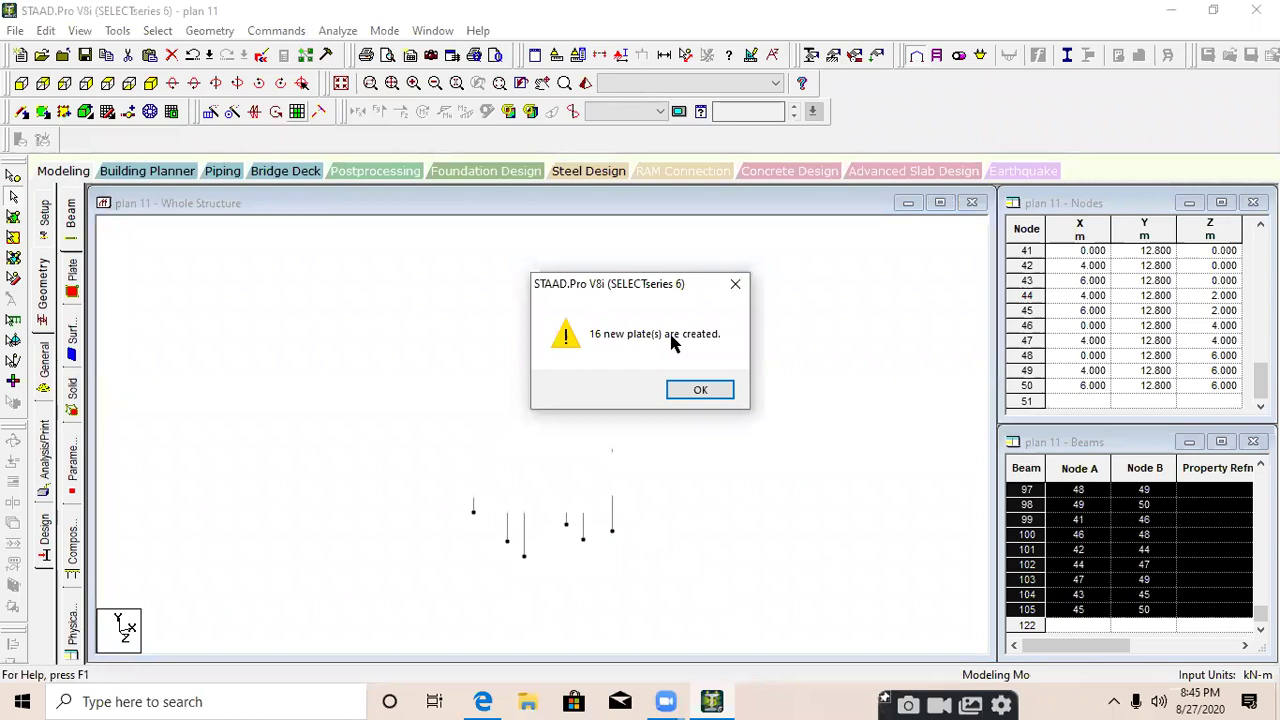
left_click(721, 393)
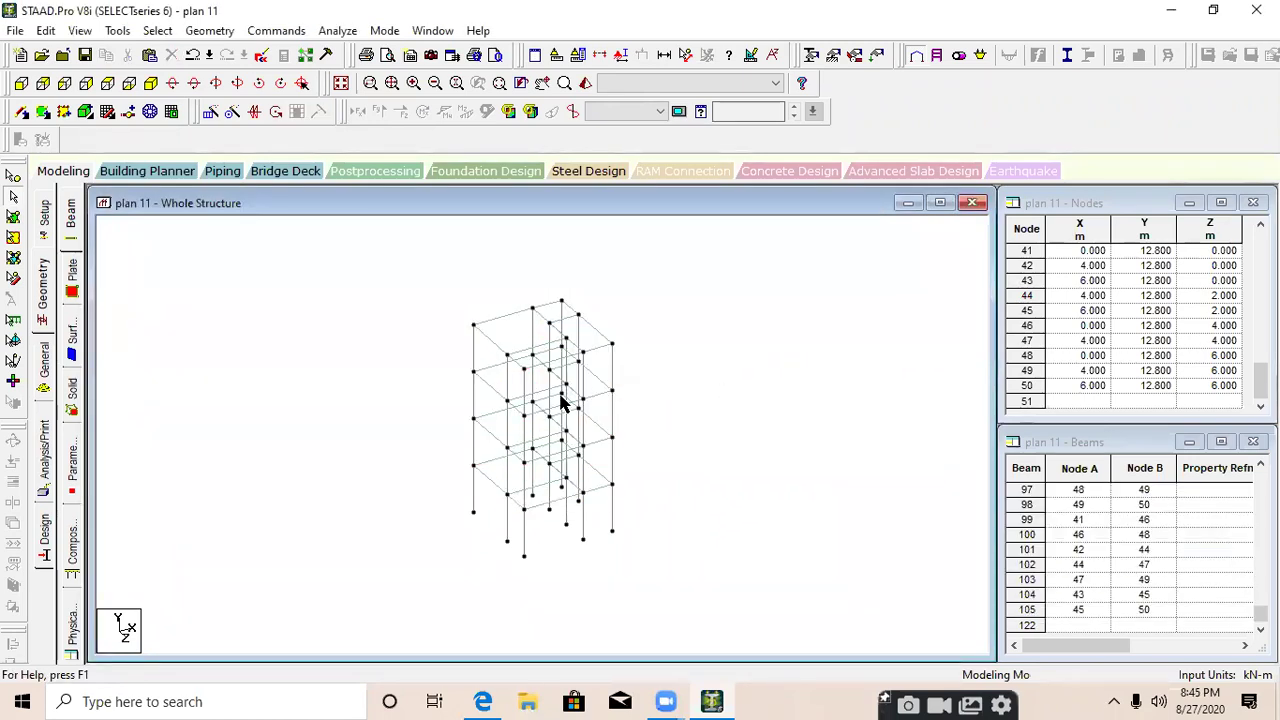
right_click(697, 318)
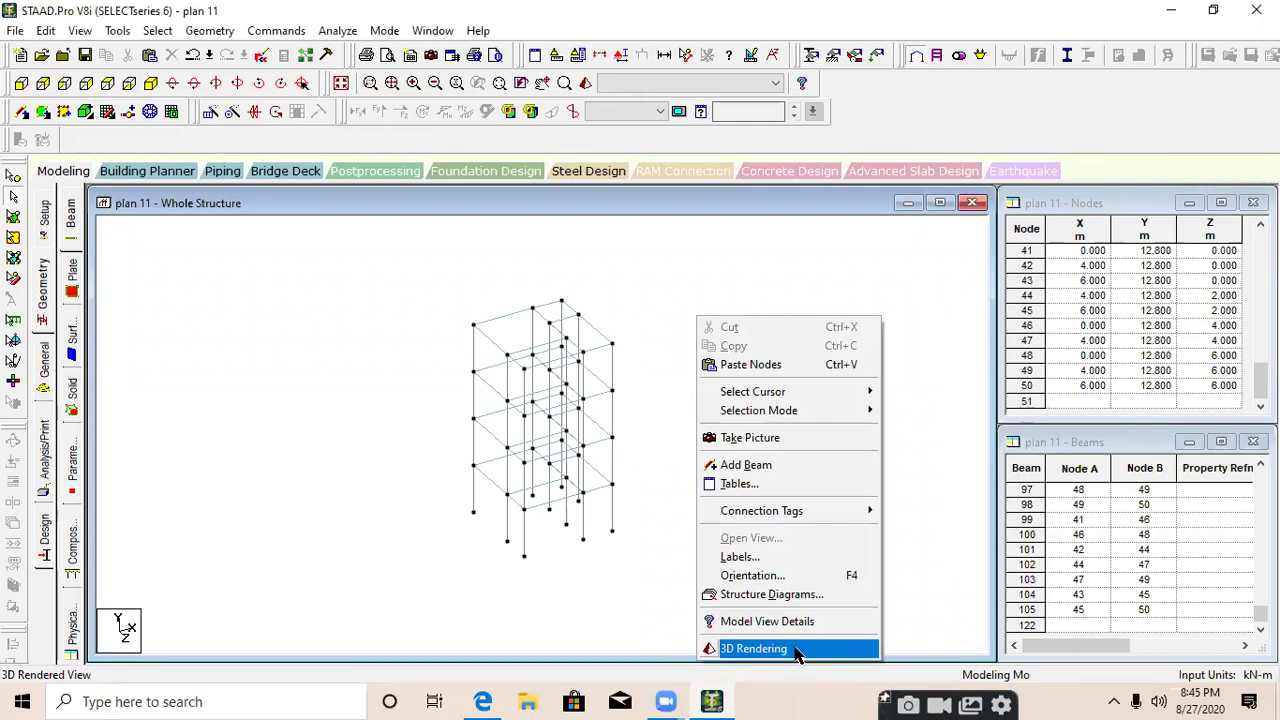
left_click(797, 650)
left_click_drag(709, 429, 751, 414)
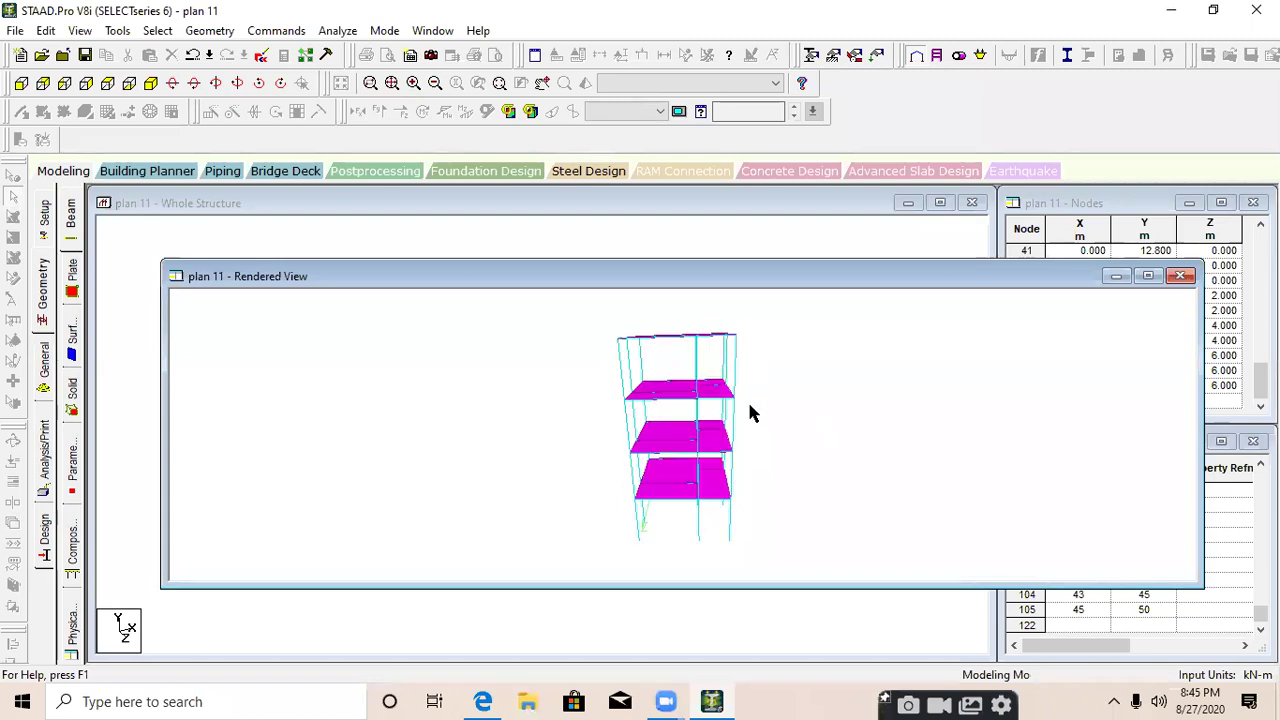
left_click(1180, 277)
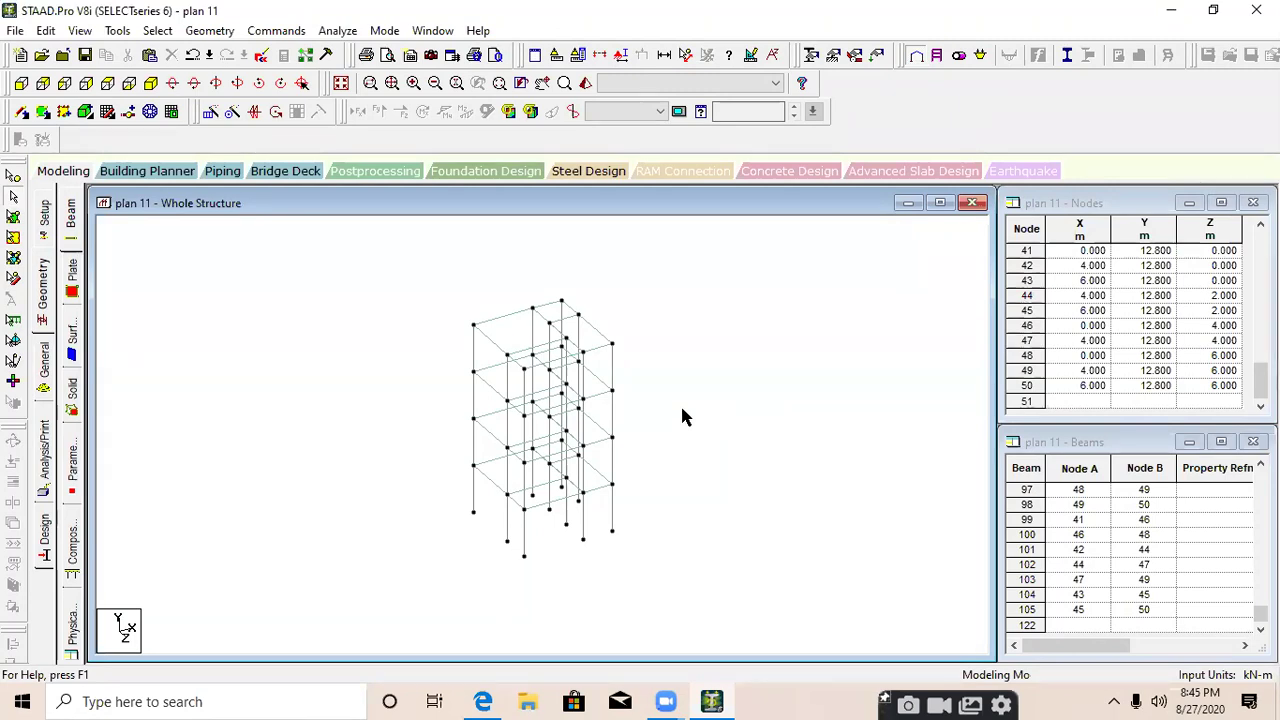
Define a rectangular concrete section property with YD 0.3 m and ZD 0.2 m
left_click(42, 368)
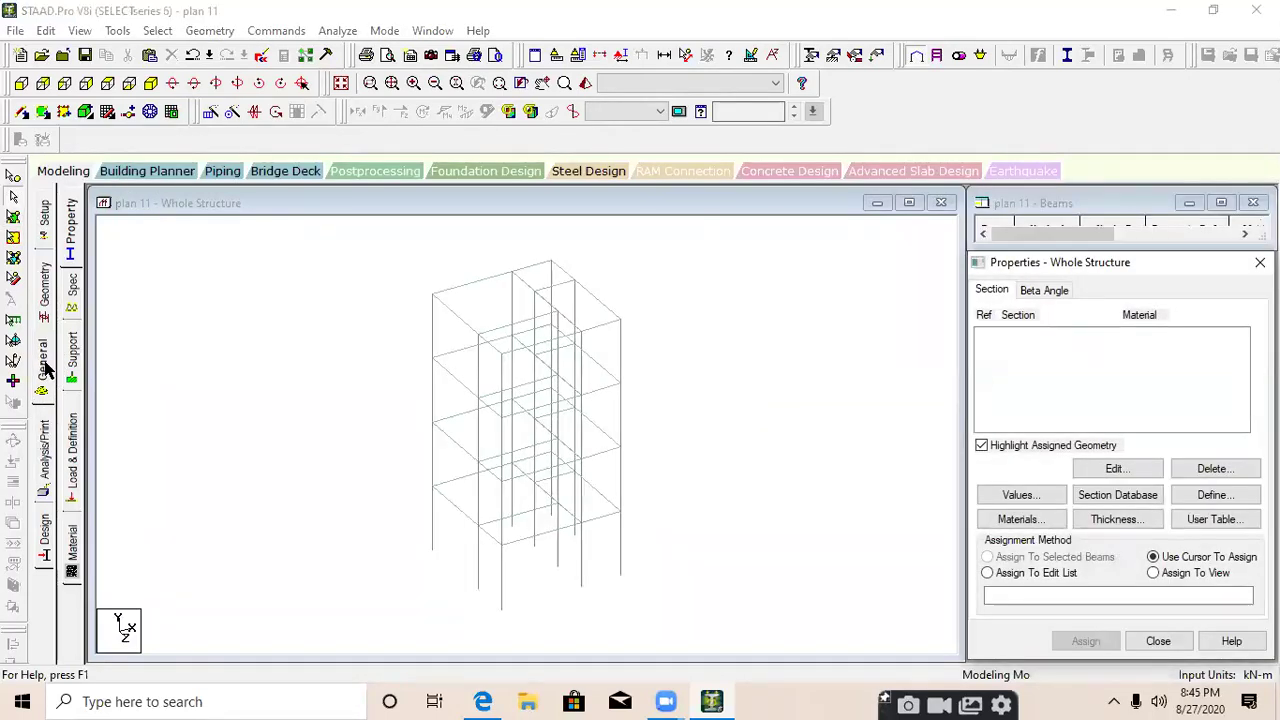
left_click(47, 370)
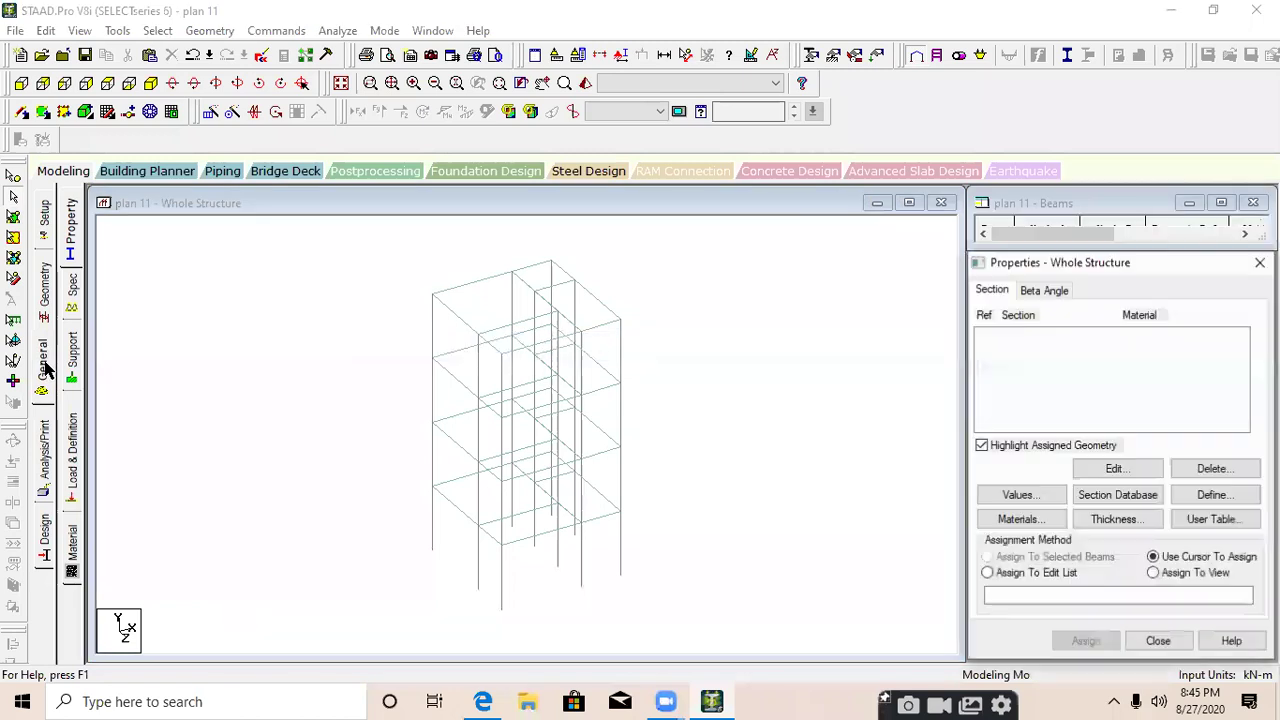
left_click(71, 240)
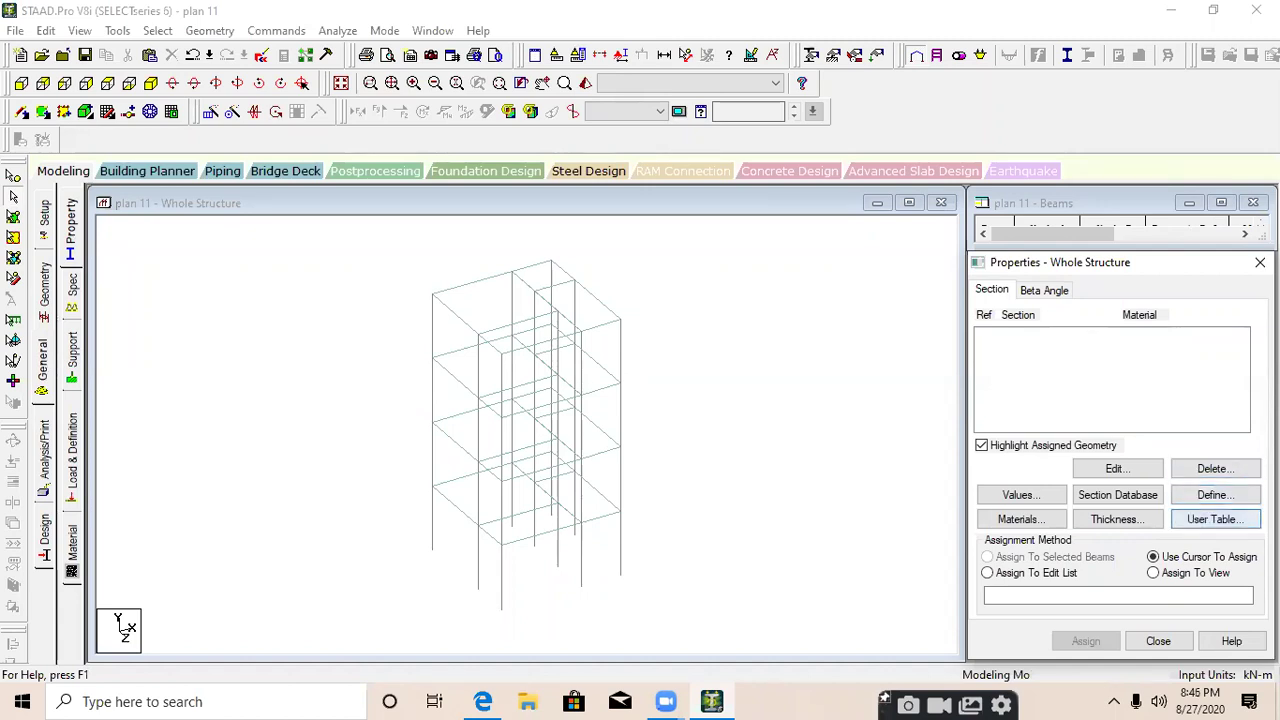
left_click(1216, 496)
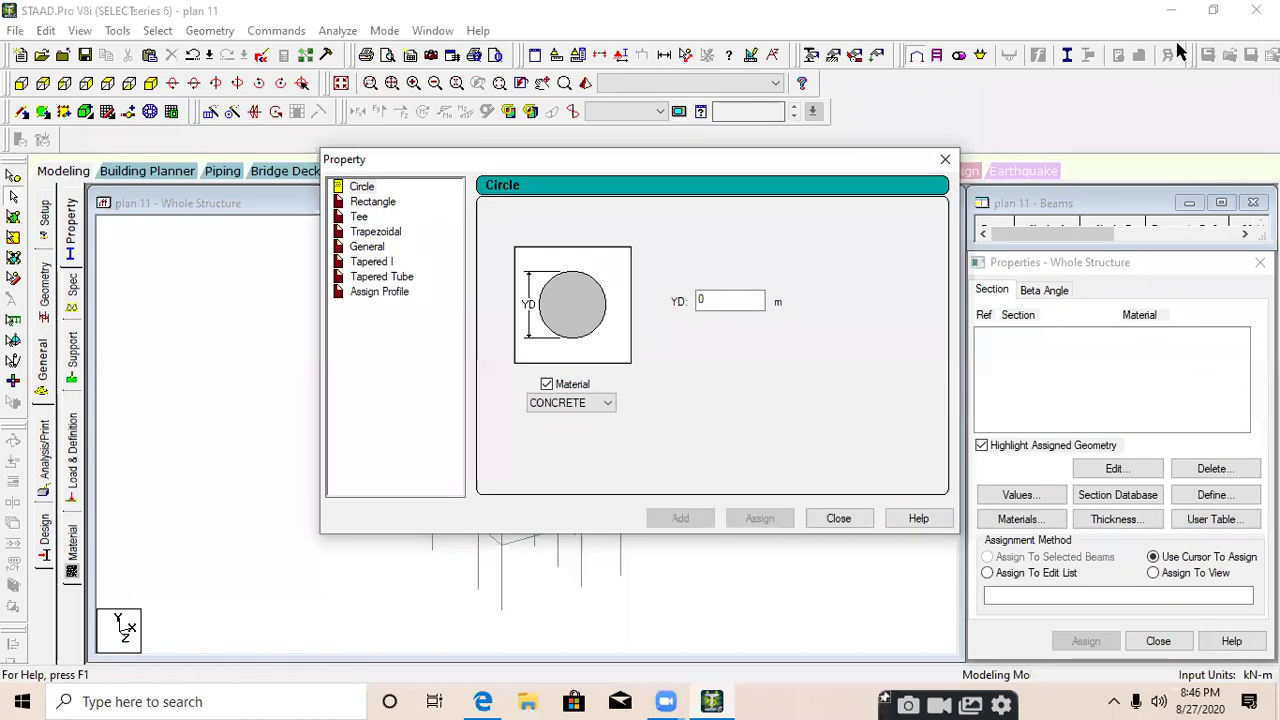
left_click(385, 205)
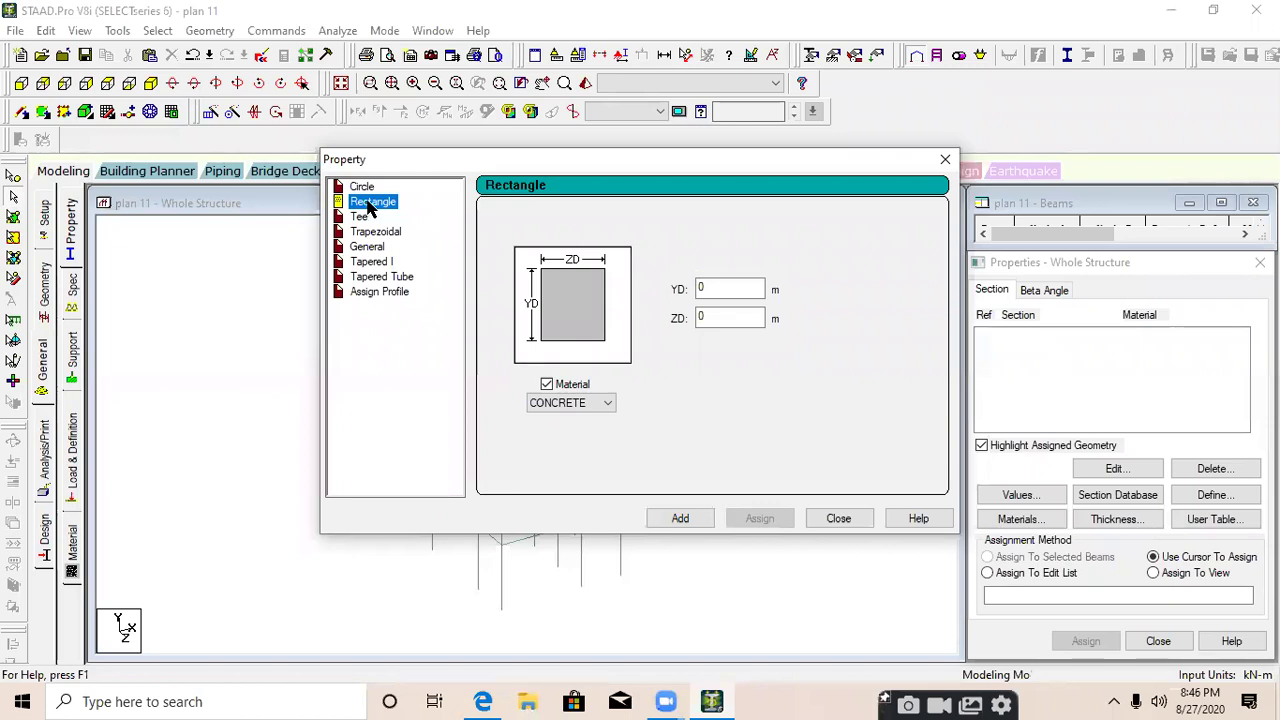
left_click(754, 289)
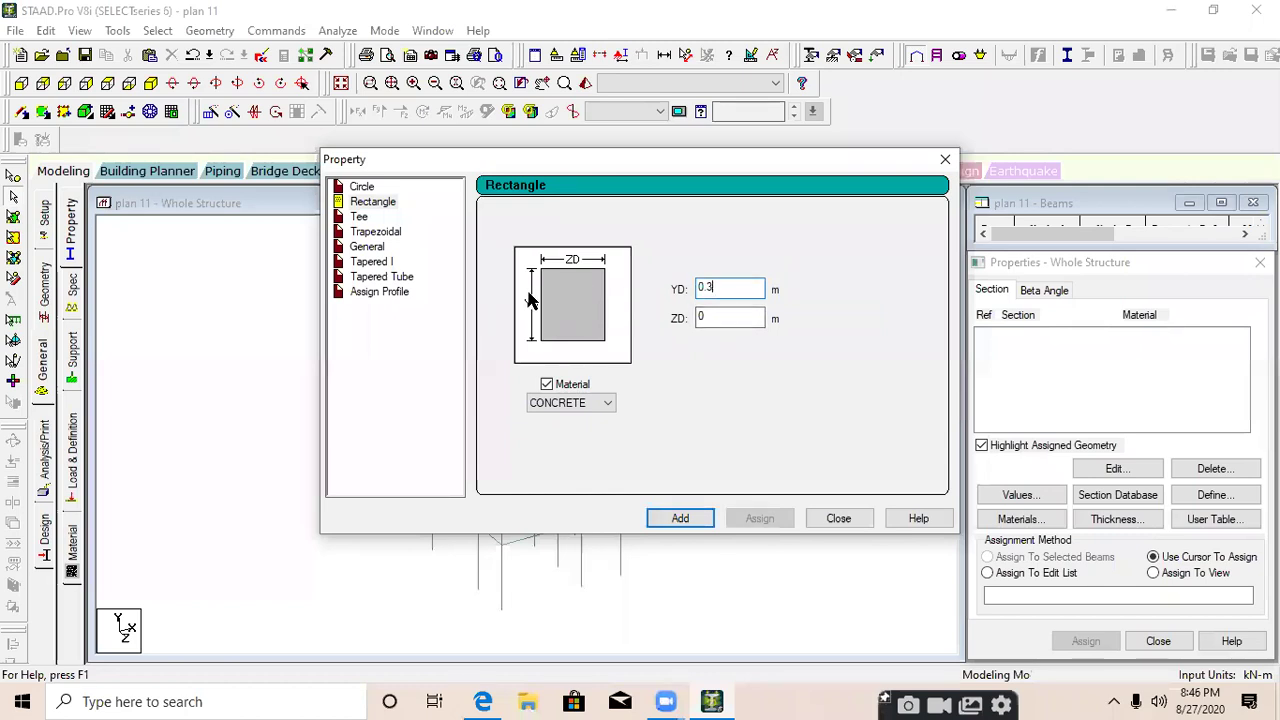
key("Tab")
type("0.2")
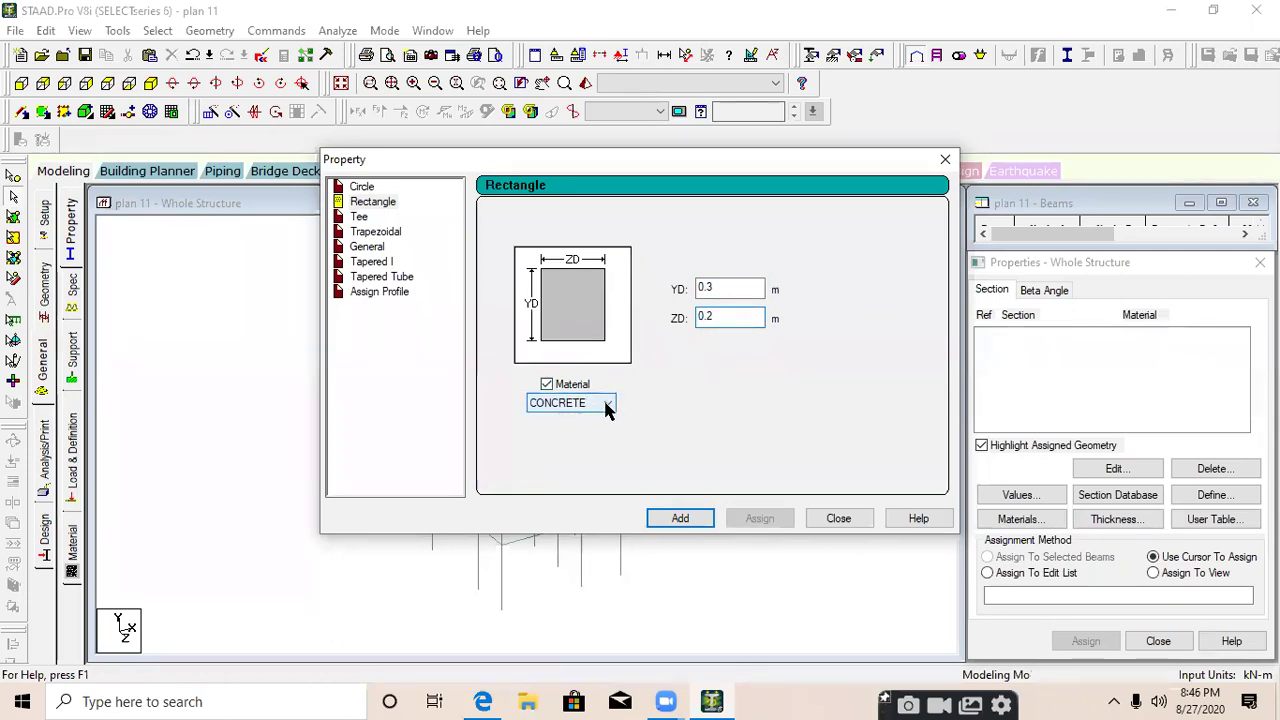
left_click(682, 523)
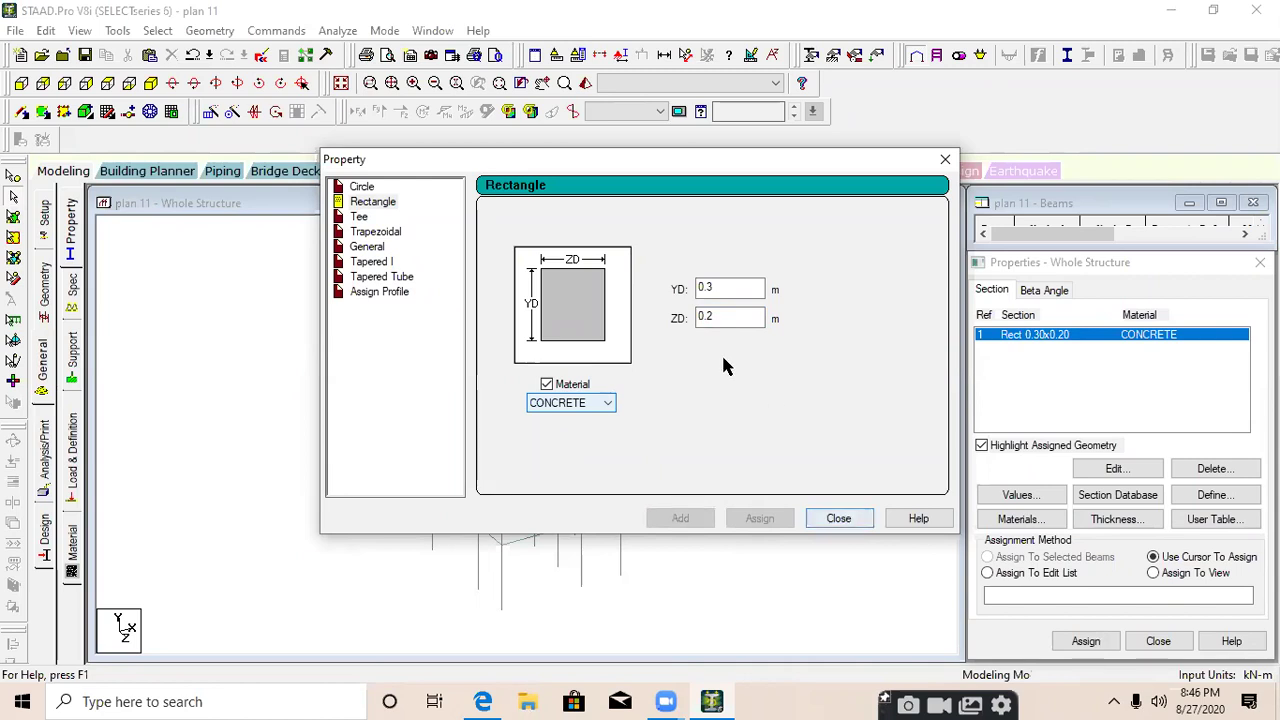
Add a second rectangular concrete section with YD 0.3 m and ZD 0.3 m
double_click(731, 317)
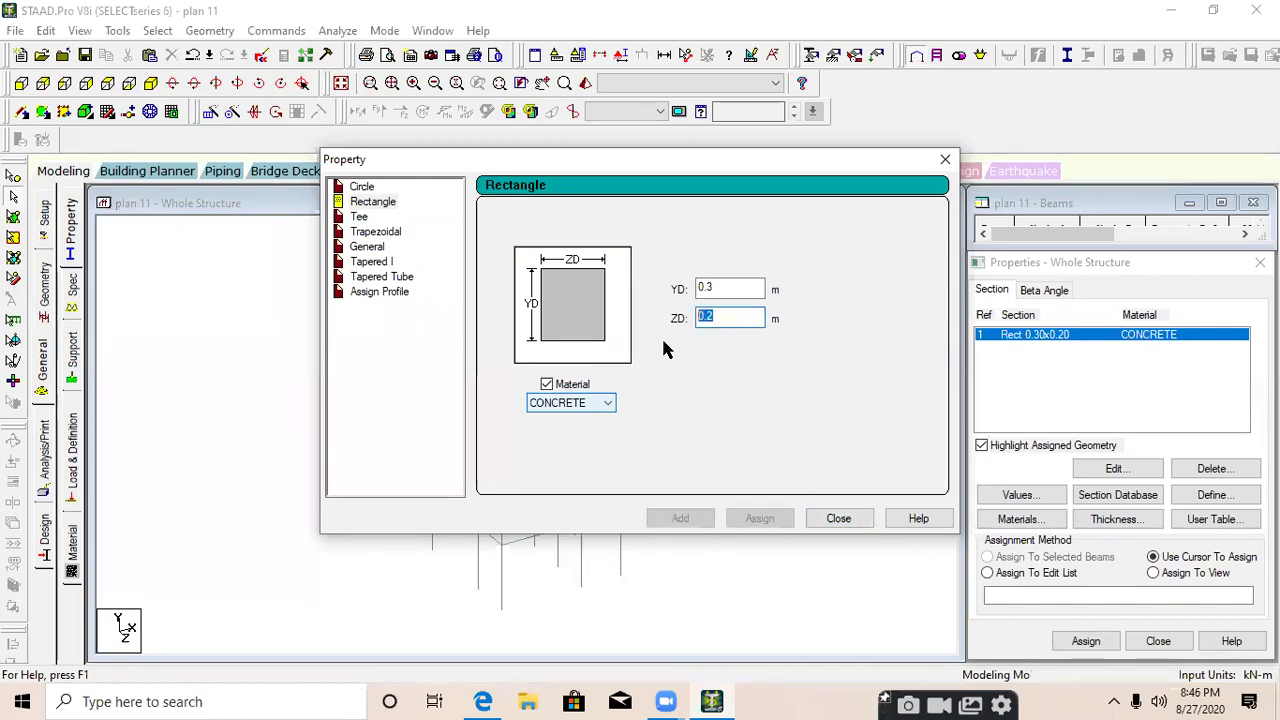
type("0.")
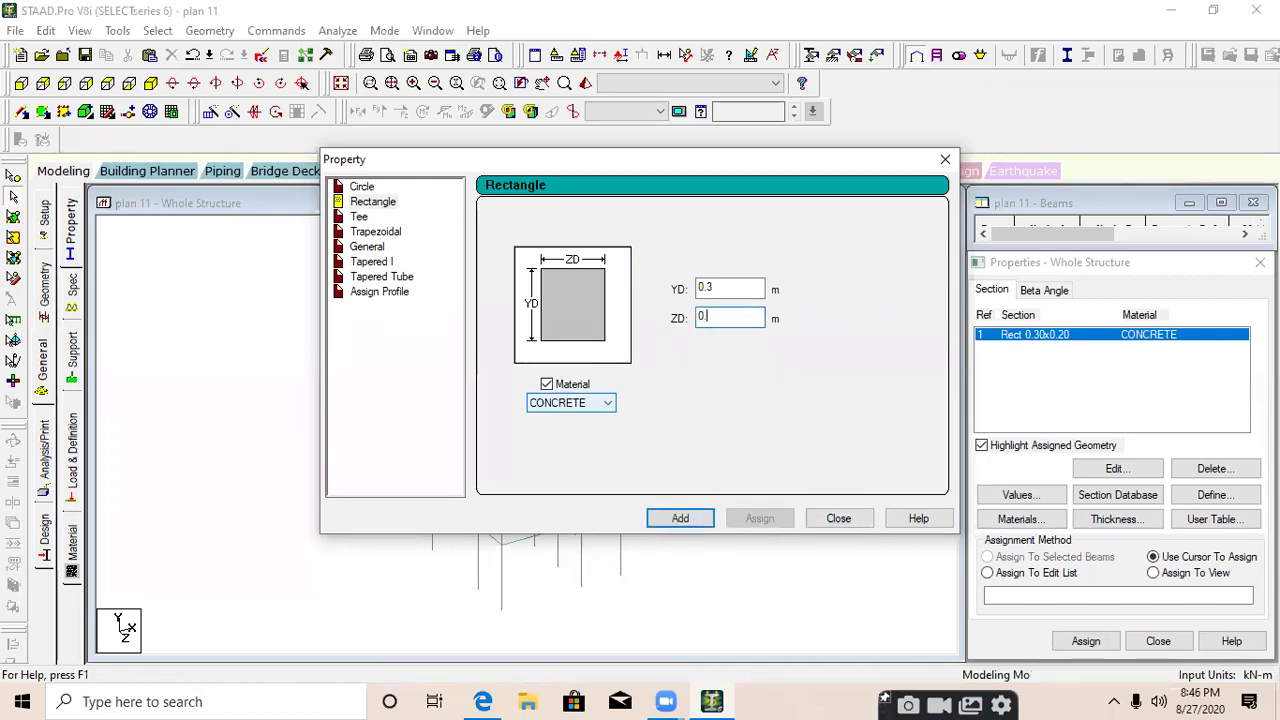
type("3")
left_click(676, 520)
left_click(836, 520)
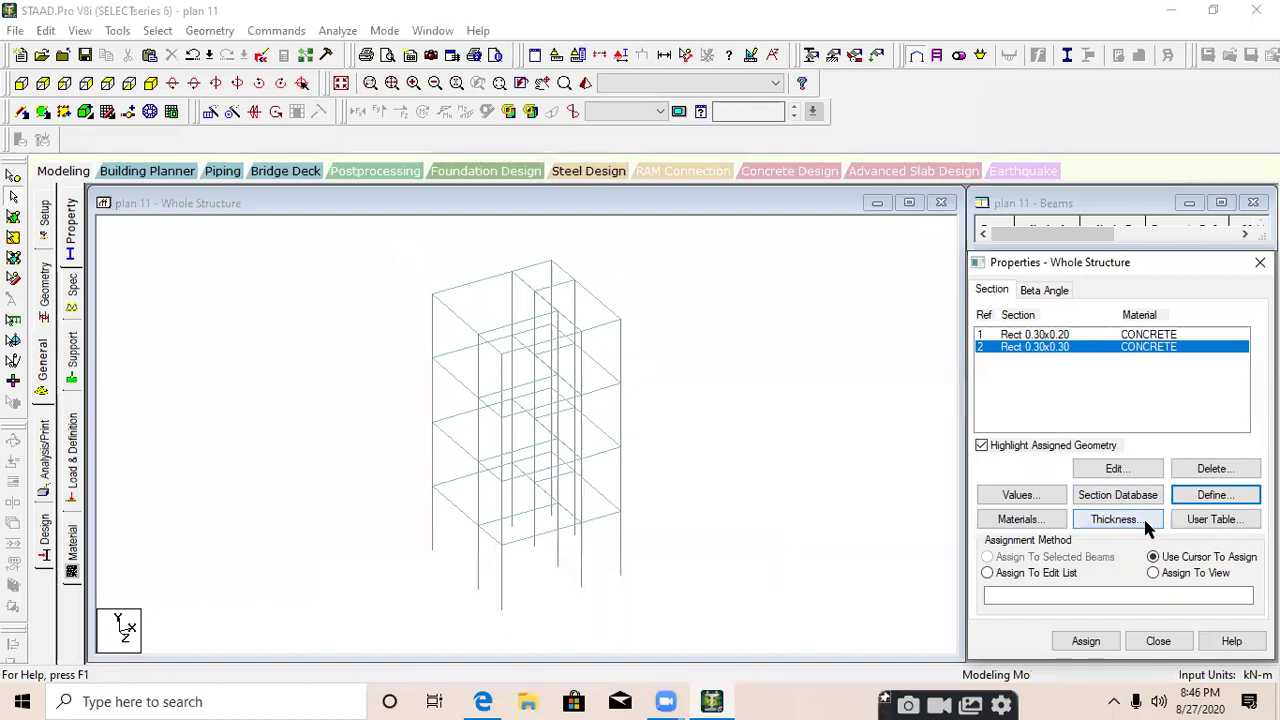
Add a concrete plate element thickness of 0.12 m at all four nodes
left_click(1108, 524)
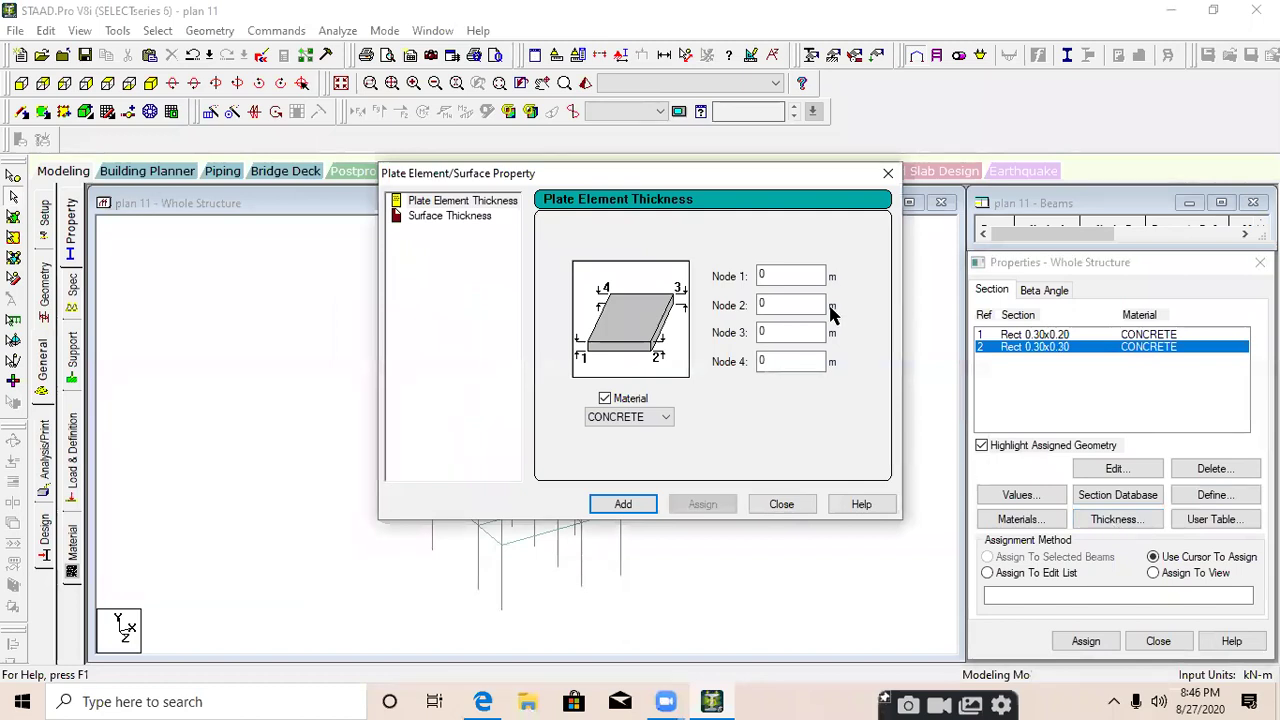
left_click(789, 275)
type(".12")
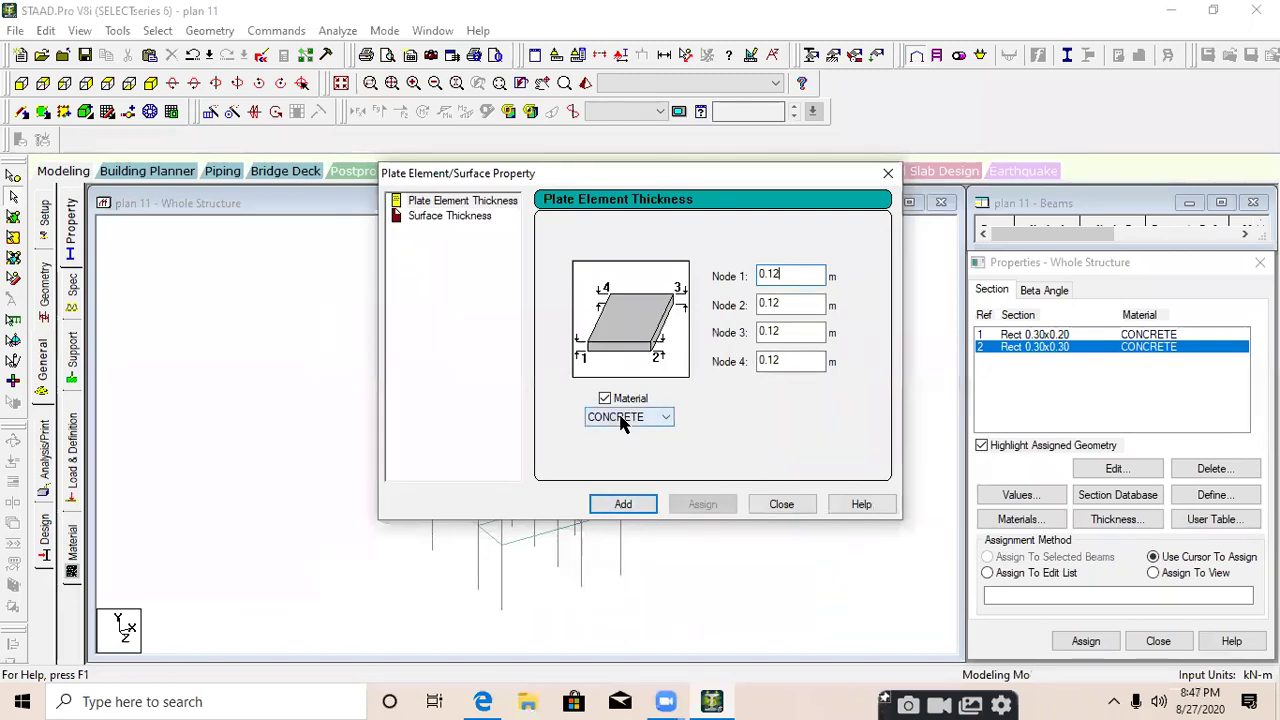
left_click(645, 506)
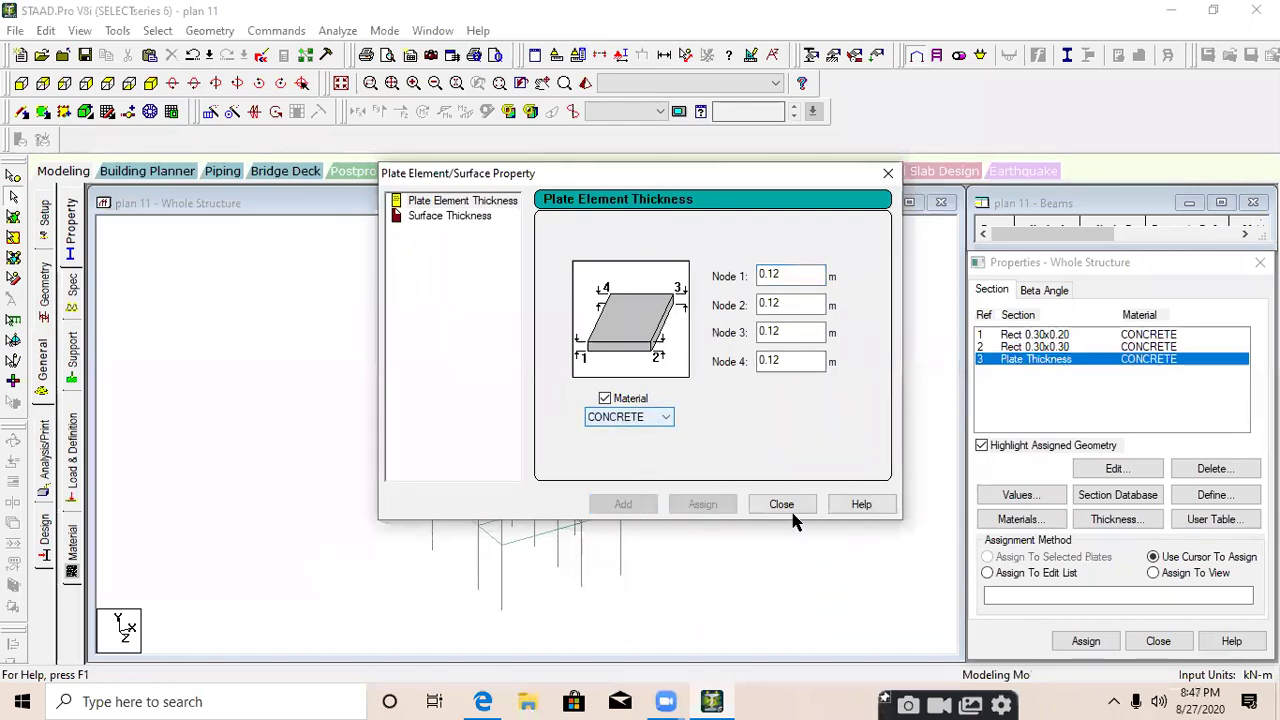
left_click(783, 506)
Assign the Rect 0.30x0.20 section to the horizontal beams on all four floor levels, selected in the front view
left_click(1048, 336)
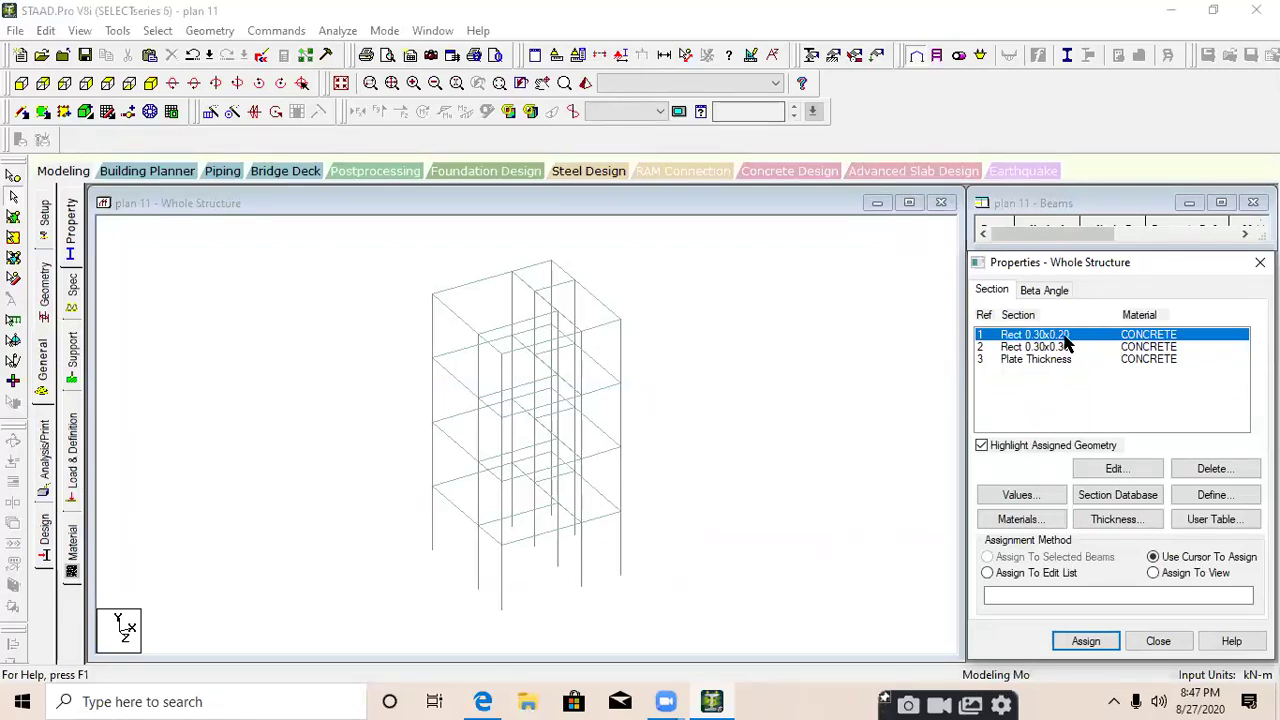
left_click(828, 340)
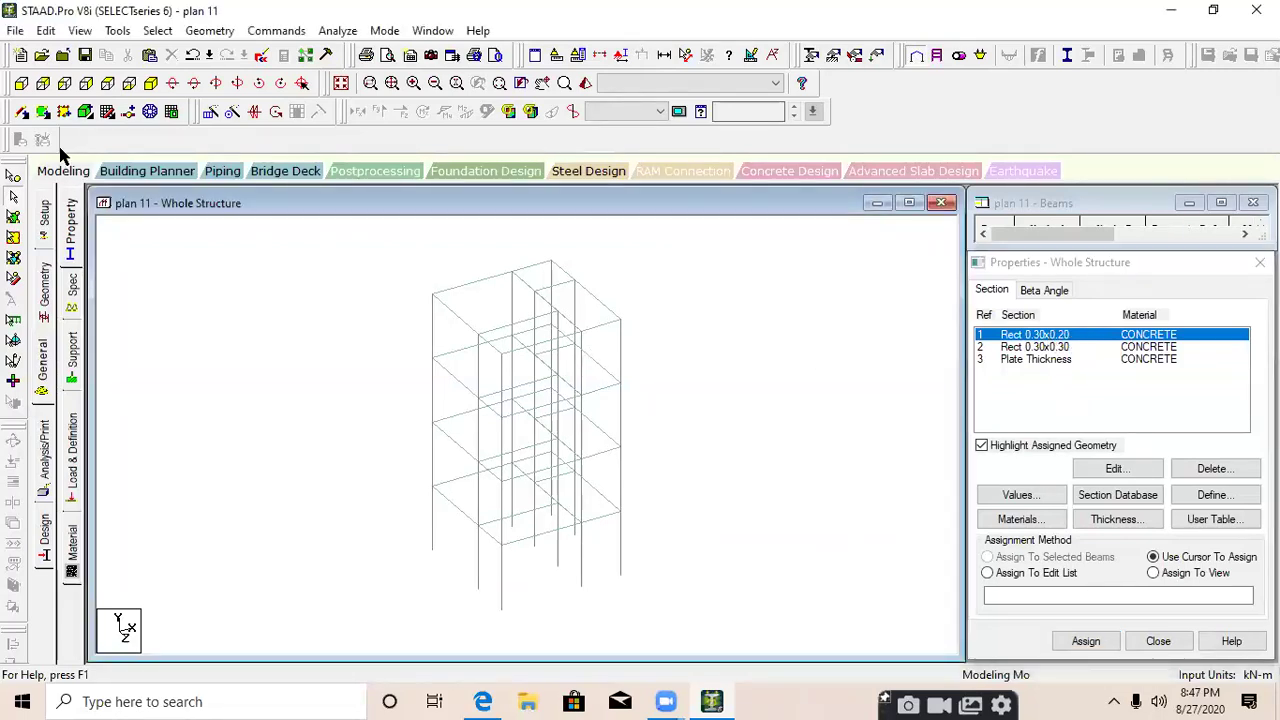
left_click(21, 83)
left_click_drag(397, 244, 641, 278)
left_click_drag(417, 247, 646, 271)
left_click_drag(415, 335, 693, 368)
left_click_drag(411, 423, 676, 446)
left_click_drag(414, 423, 655, 449)
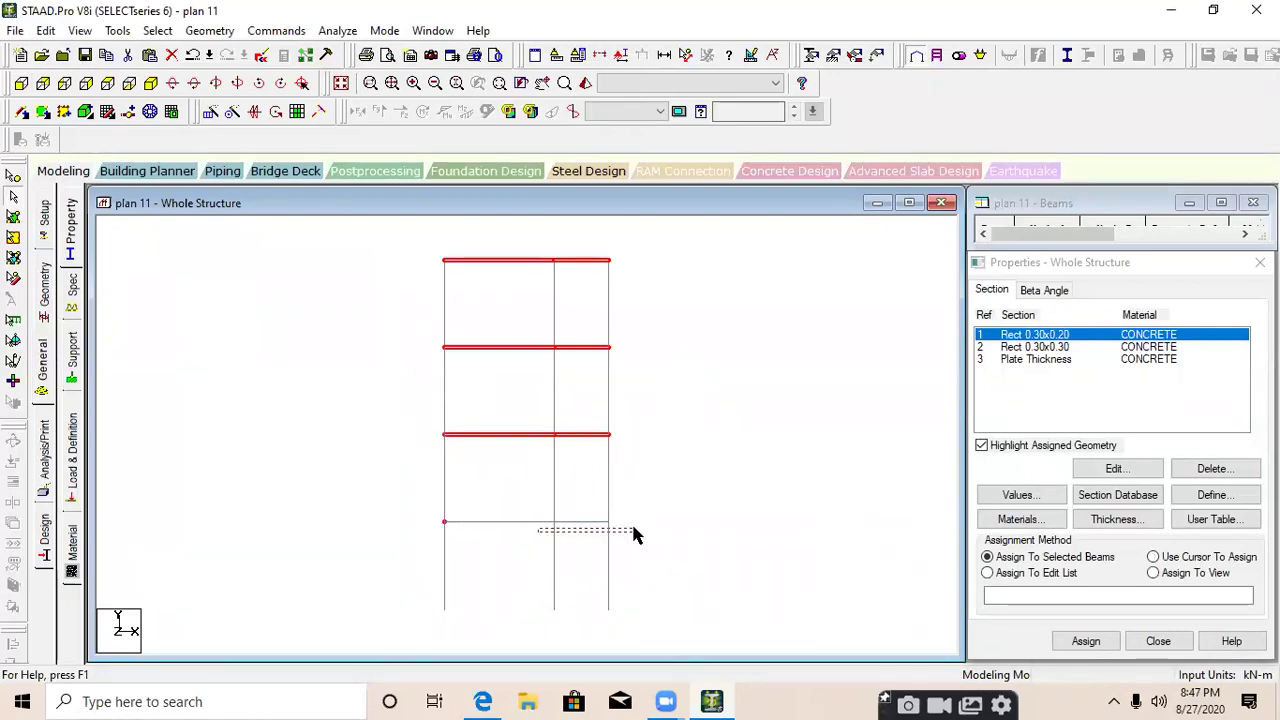
left_click(615, 527)
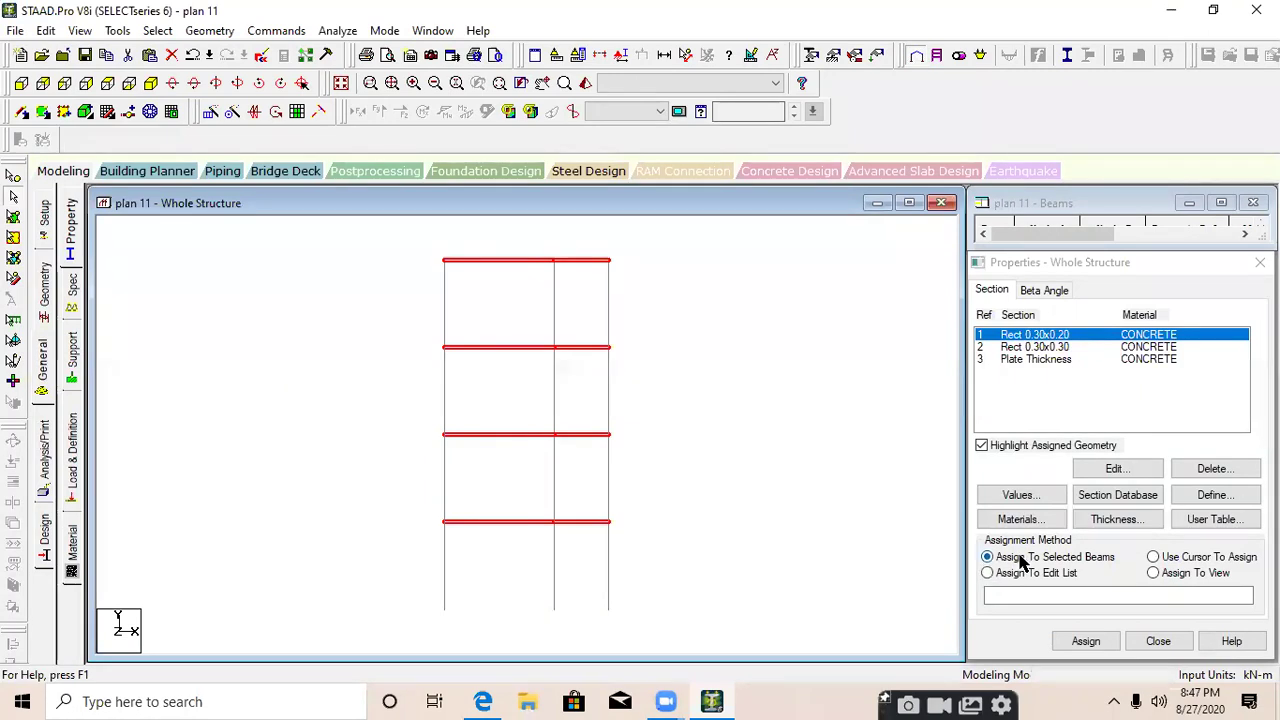
left_click(1095, 642)
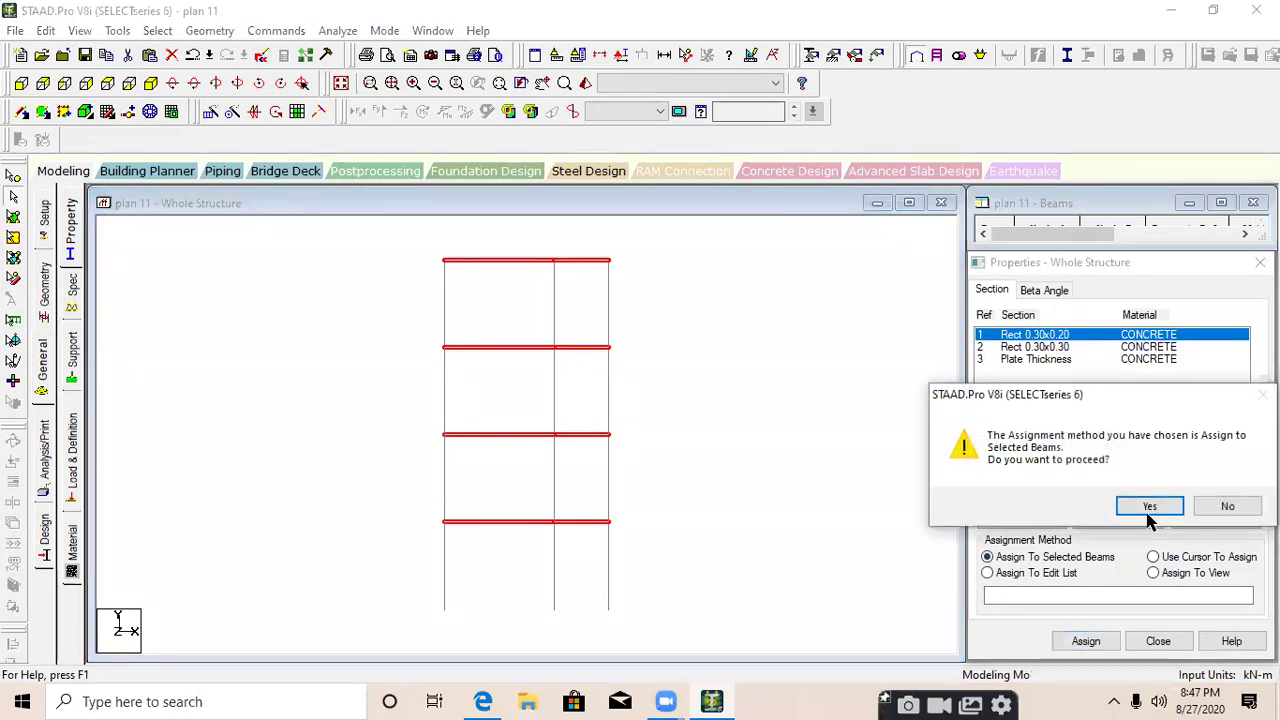
left_click(1148, 507)
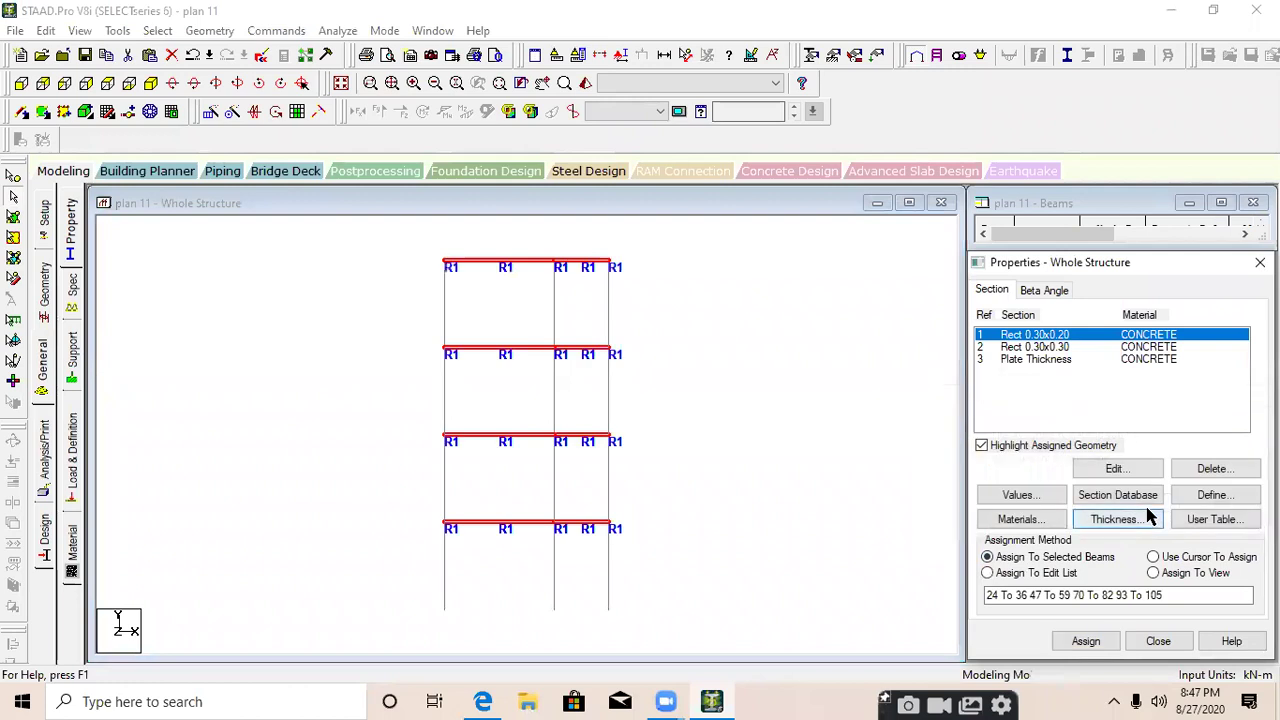
Assign the Rect 0.30x0.30 section to all columns in every storey and show the model in the isometric view
left_click(1043, 347)
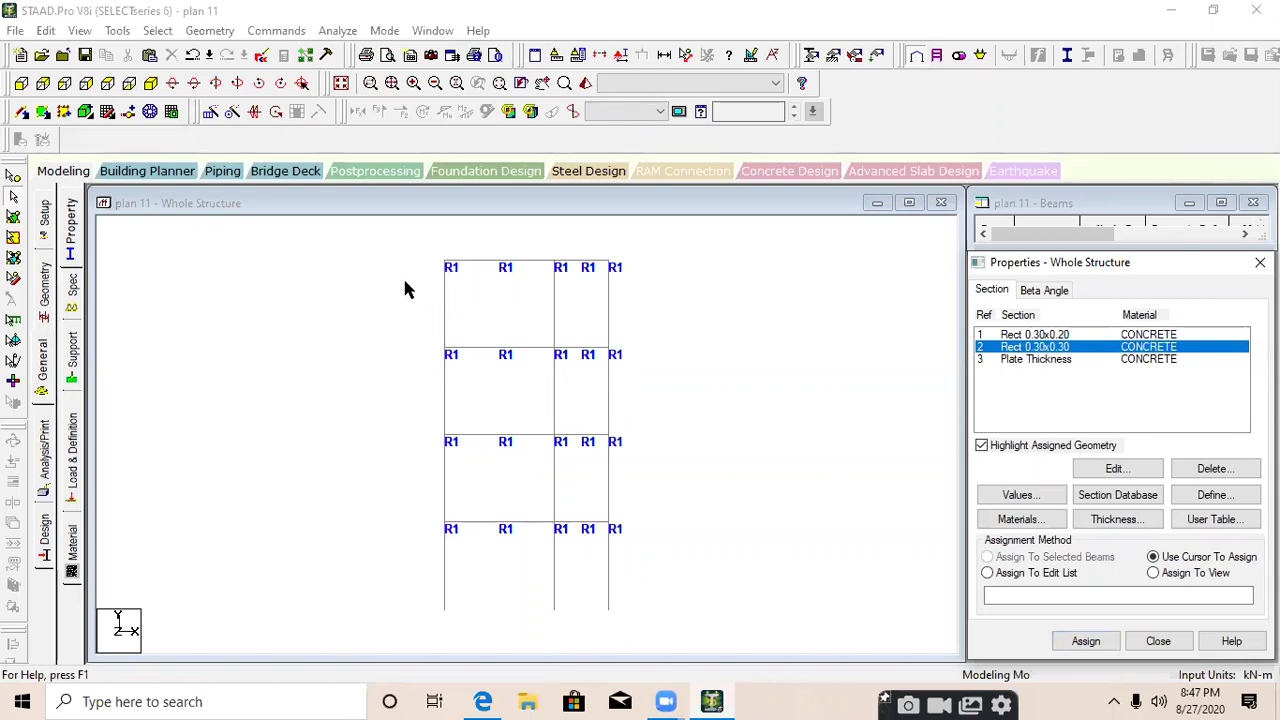
left_click(524, 307)
left_click_drag(392, 282, 714, 324)
left_click_drag(412, 360, 666, 414)
left_click_drag(409, 458, 689, 503)
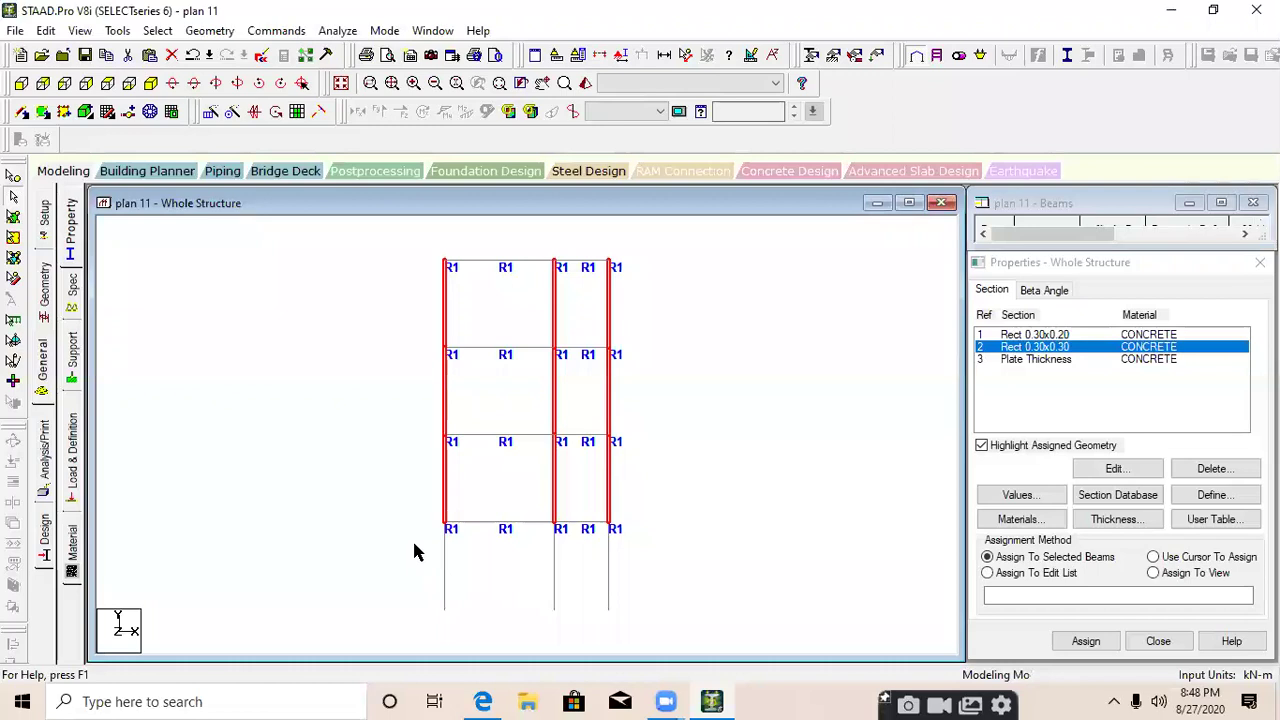
left_click_drag(417, 552, 680, 590)
left_click(152, 84)
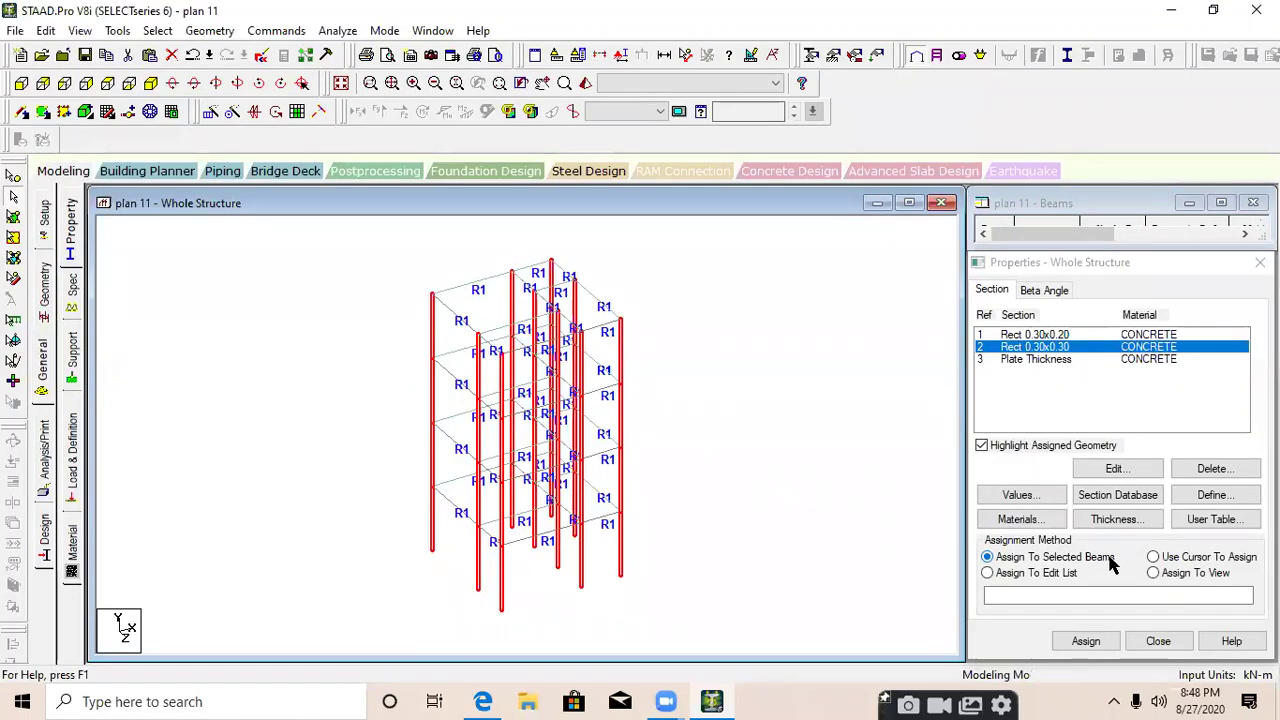
left_click(1092, 641)
left_click(1150, 507)
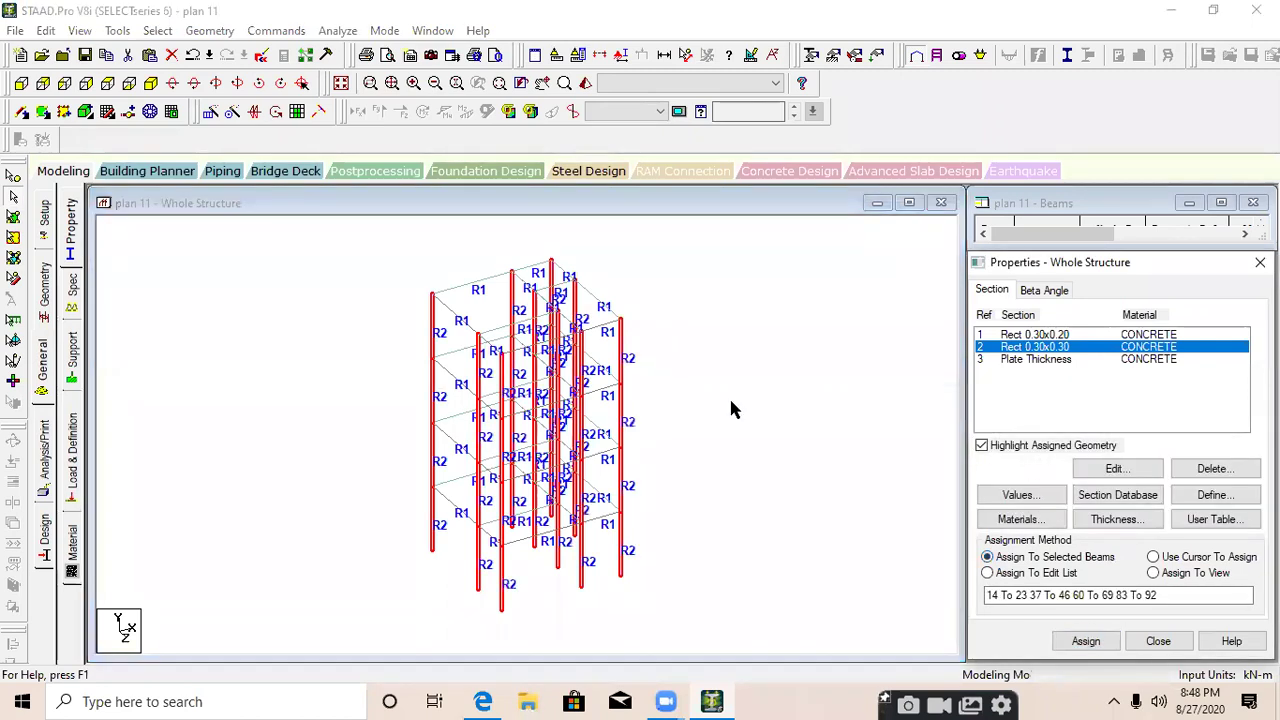
Assign the plate thickness property to all plates using Assign To View and decline the auto save
left_click(1060, 368)
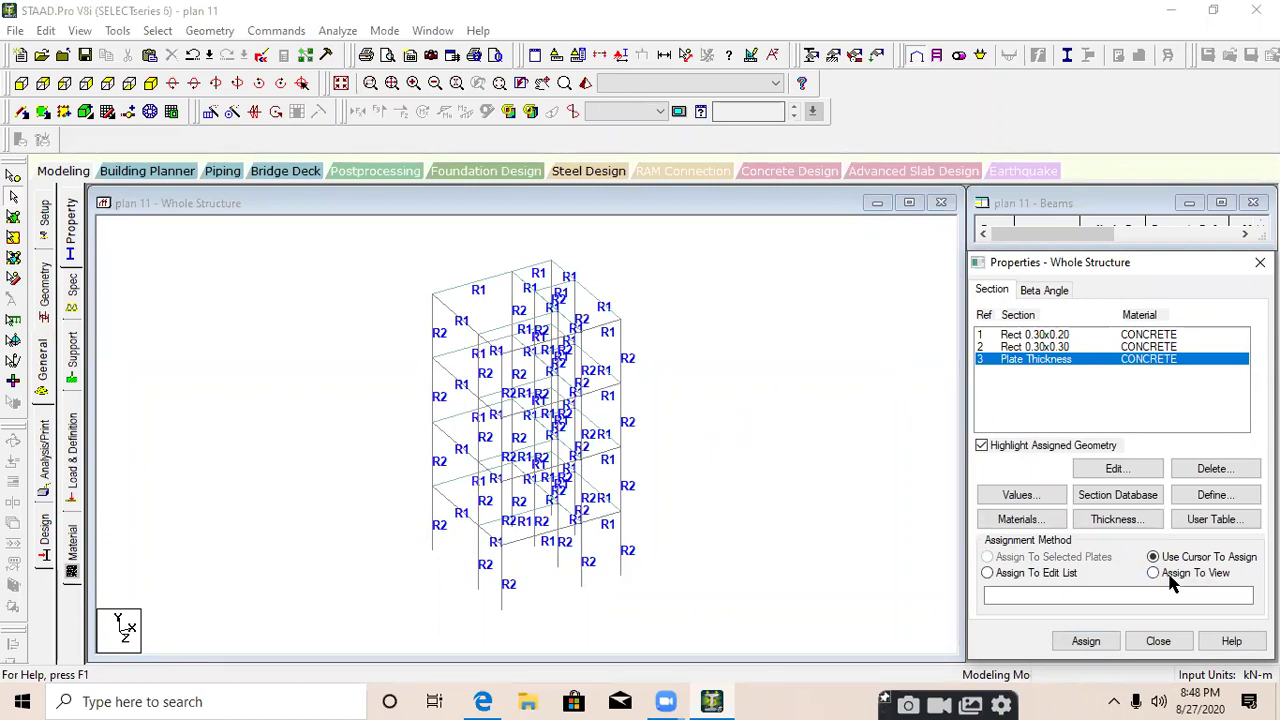
left_click(1195, 575)
left_click(1086, 641)
left_click(1126, 505)
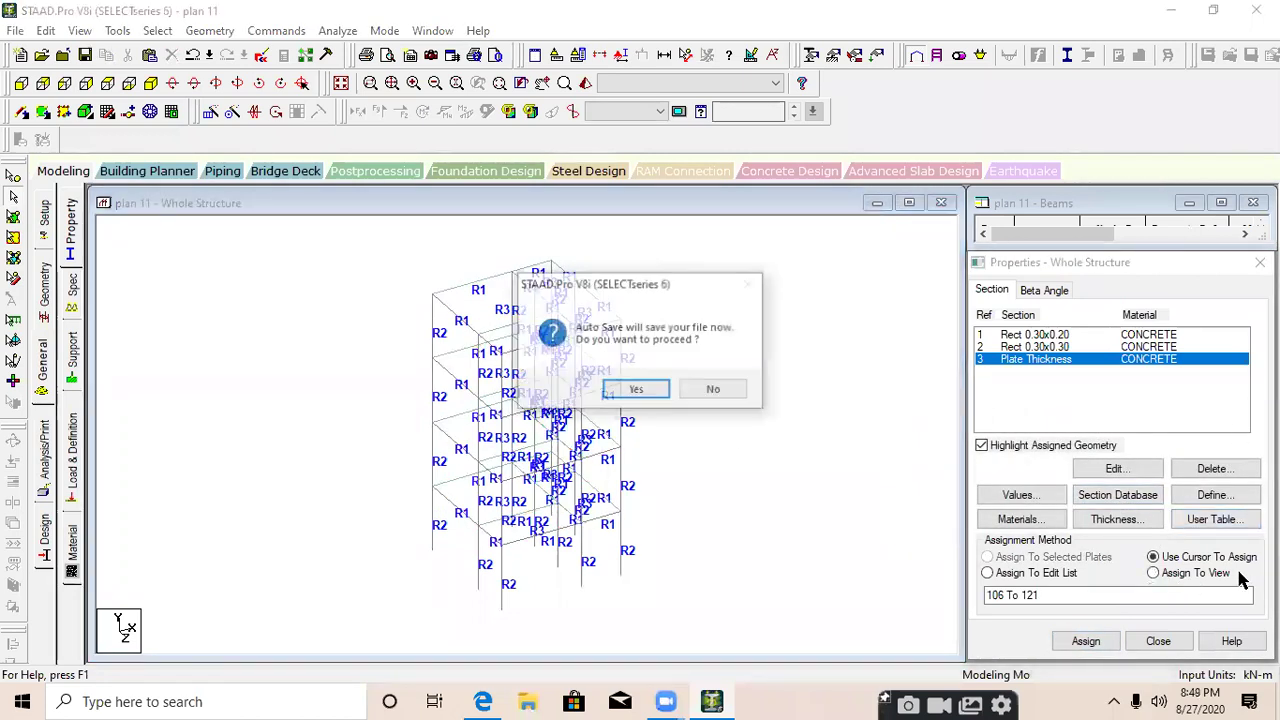
left_click(729, 392)
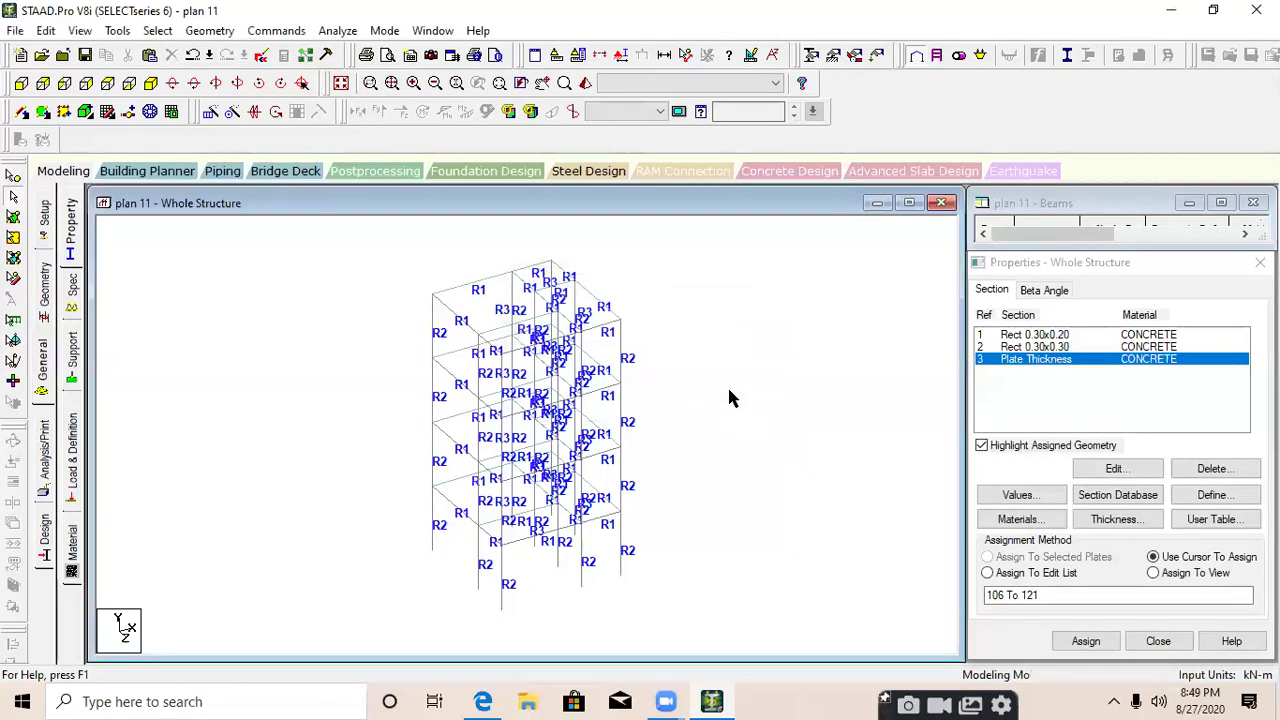
Highlight the members assigned to the plate thickness, Rect 0.30x0.20 and Rect 0.30x0.30 properties to check the assignments
left_click(1040, 358)
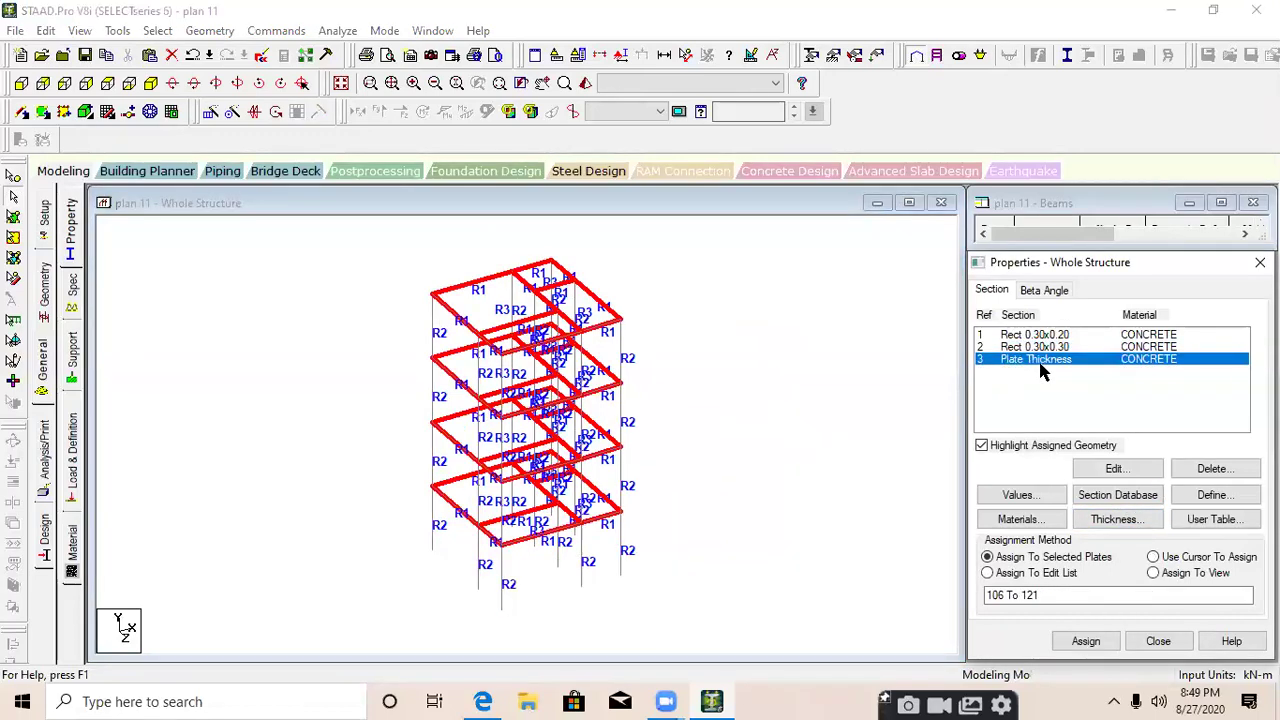
left_click(1046, 336)
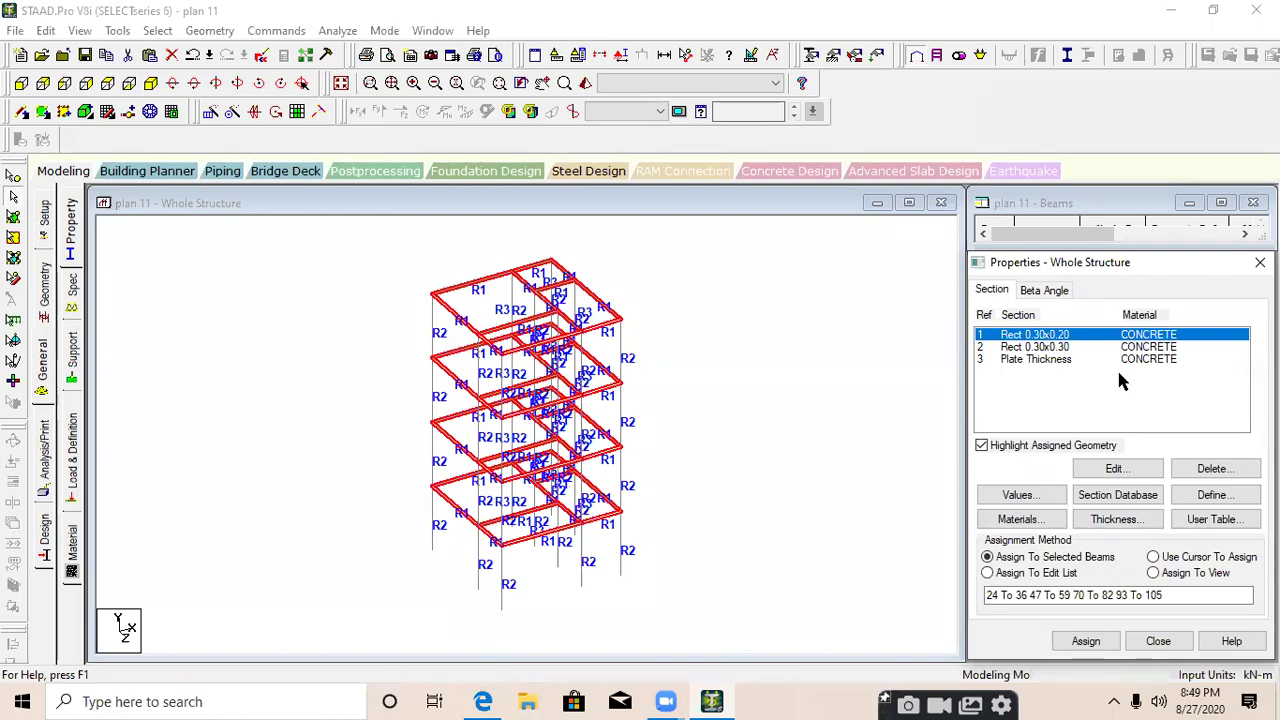
left_click(1095, 347)
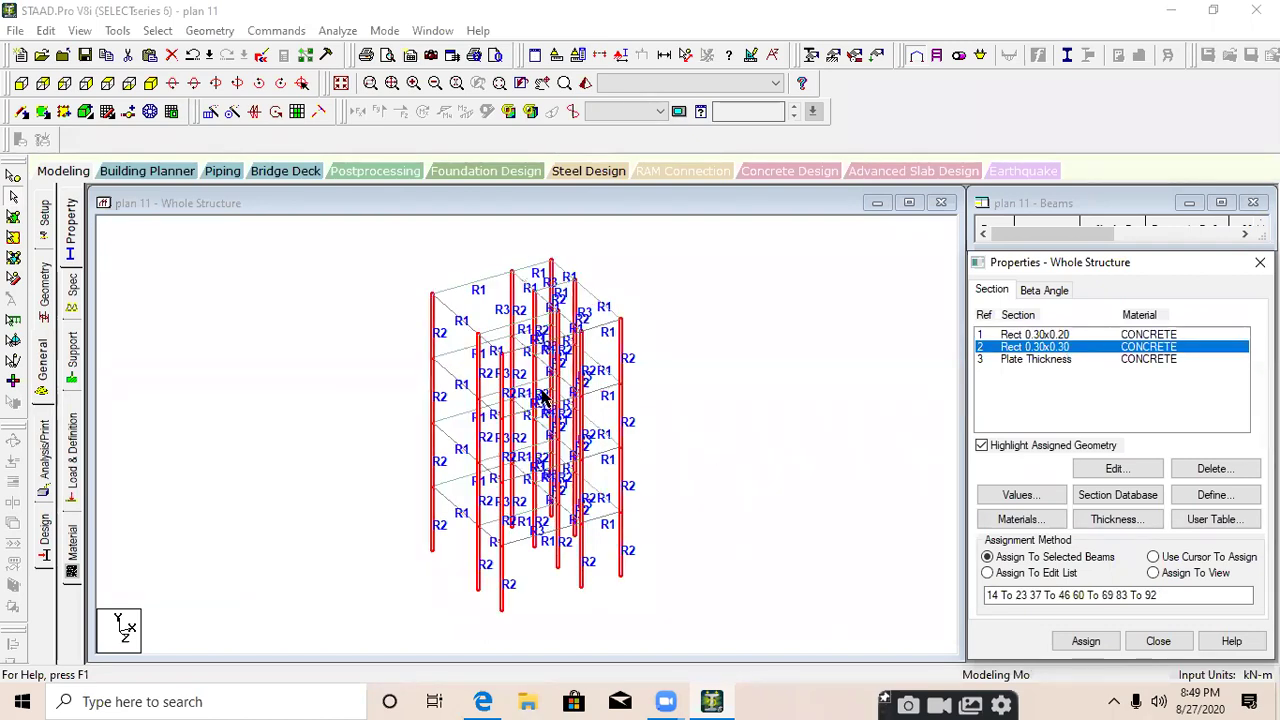
Highlight the plates assigned to the Plate Thickness property to check them, and clear the highlighting
left_click(1058, 360)
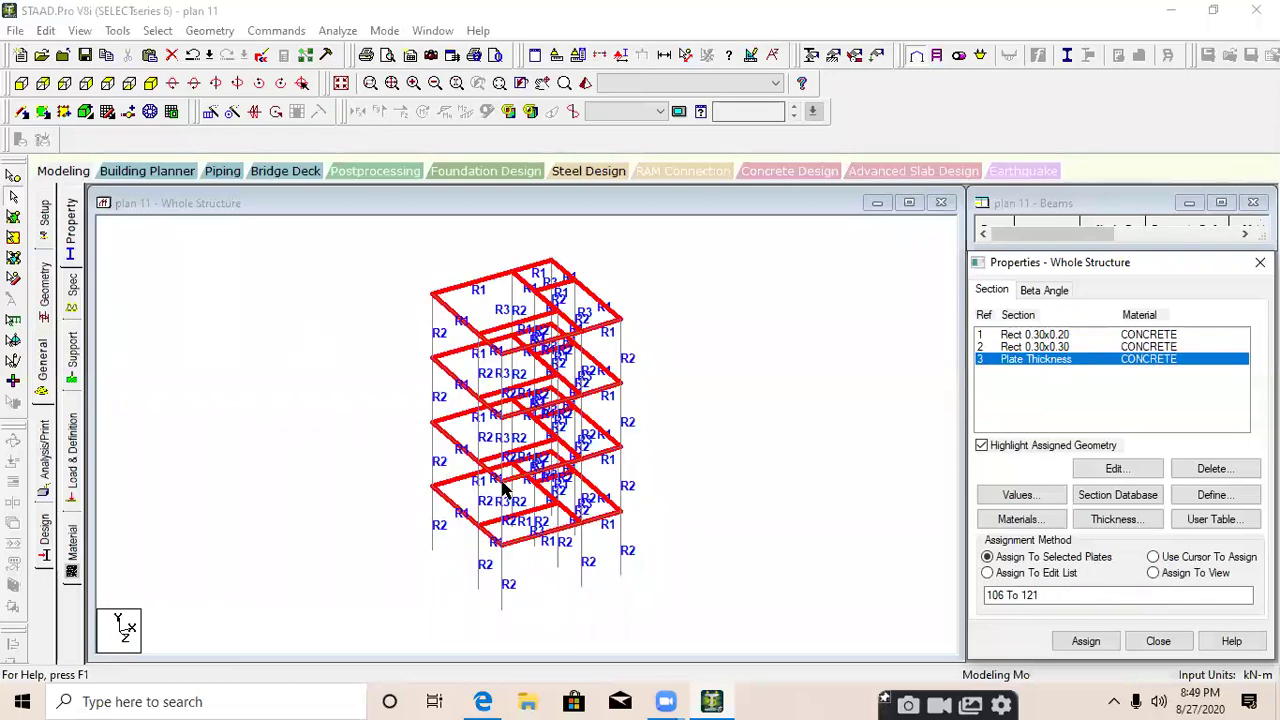
left_click(768, 385)
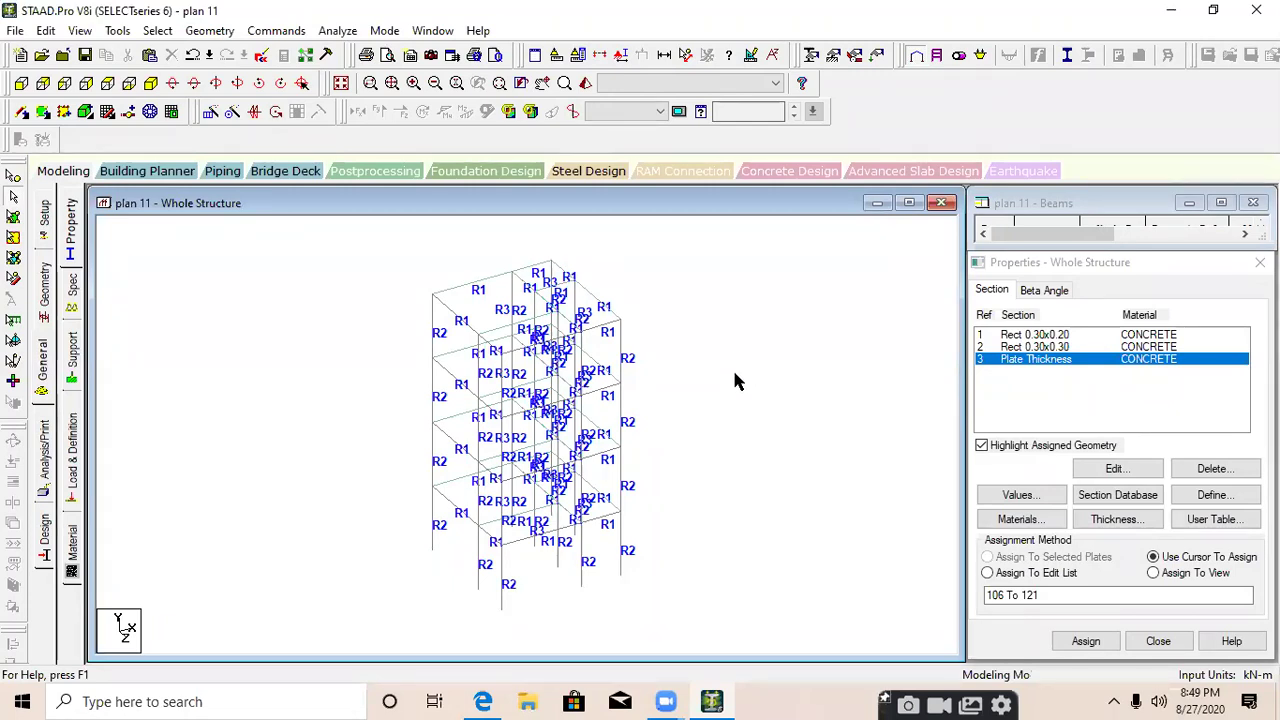
Create a fixed support definition for the structure
left_click(73, 368)
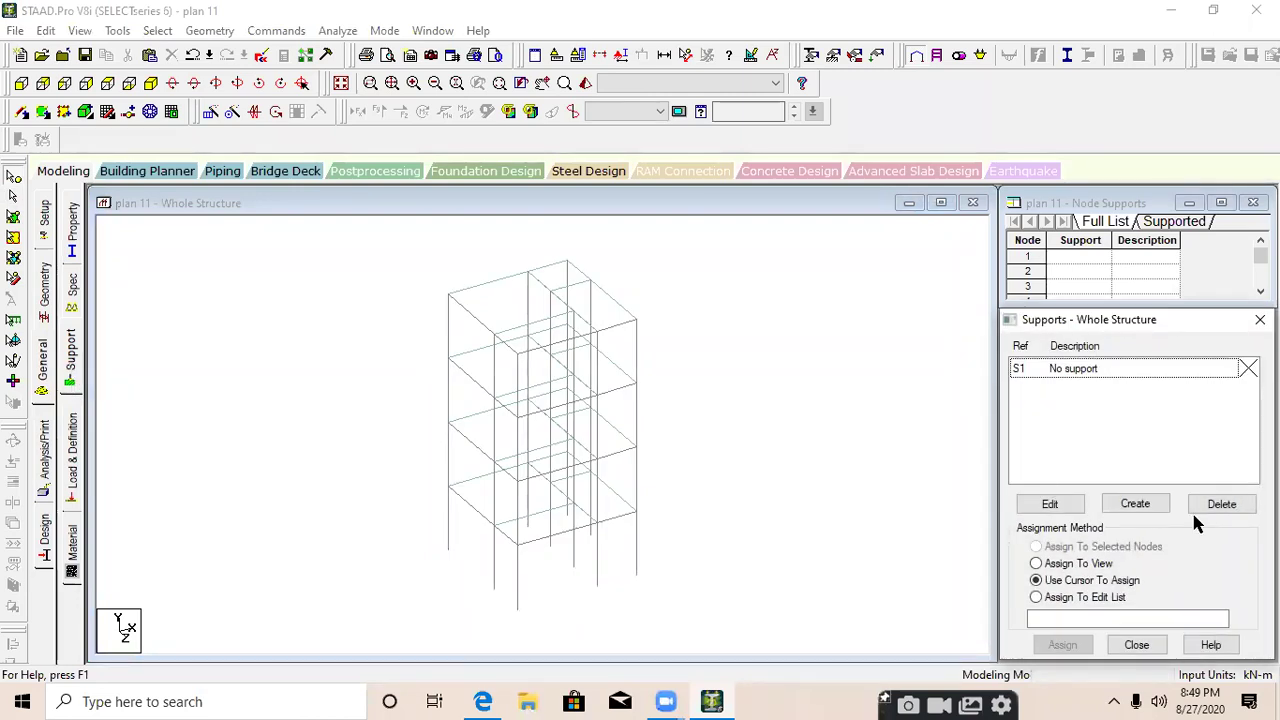
left_click(1137, 505)
left_click(1138, 505)
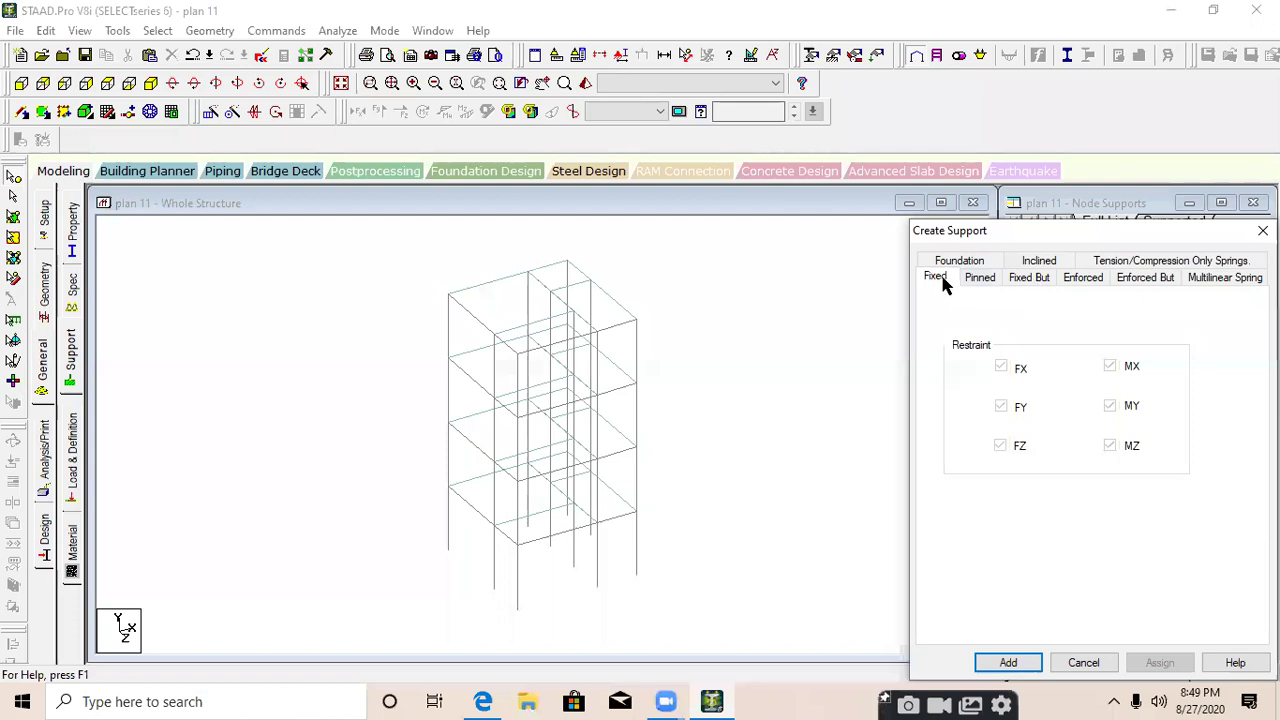
left_click(1000, 662)
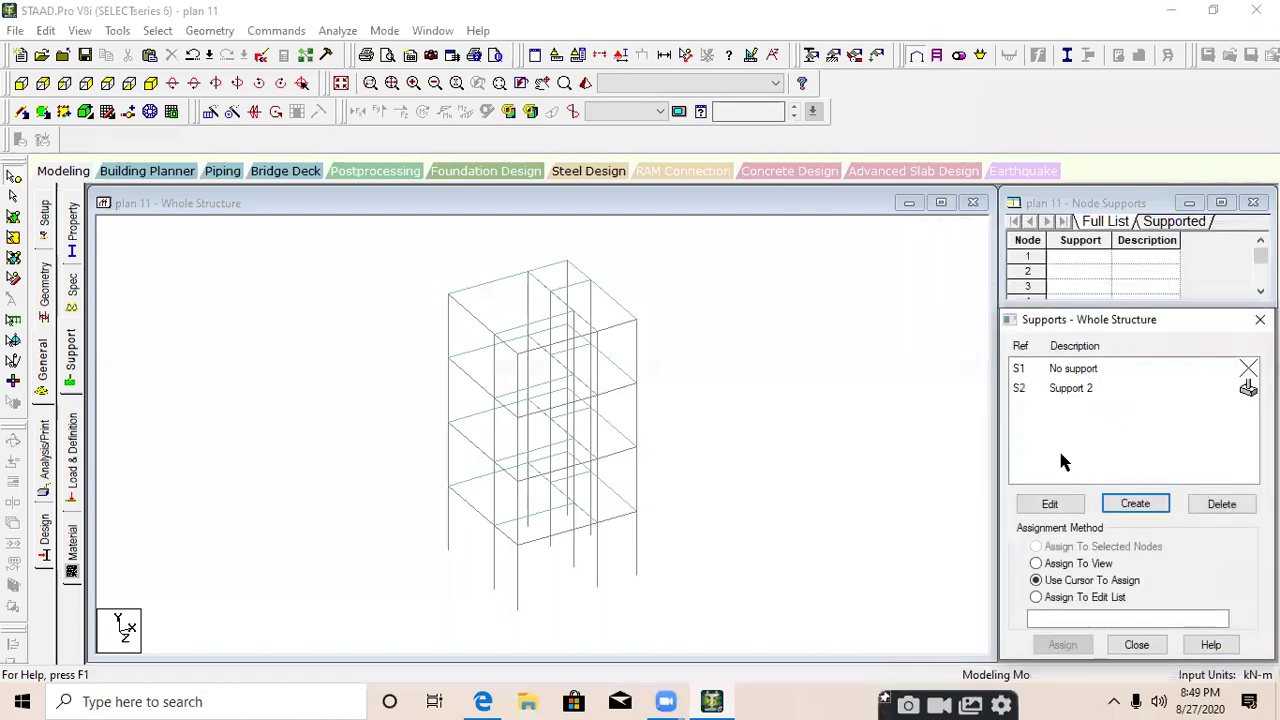
Assign the fixed support S2 to all column base nodes, selected in the front view, and return to the isometric view
left_click(1075, 389)
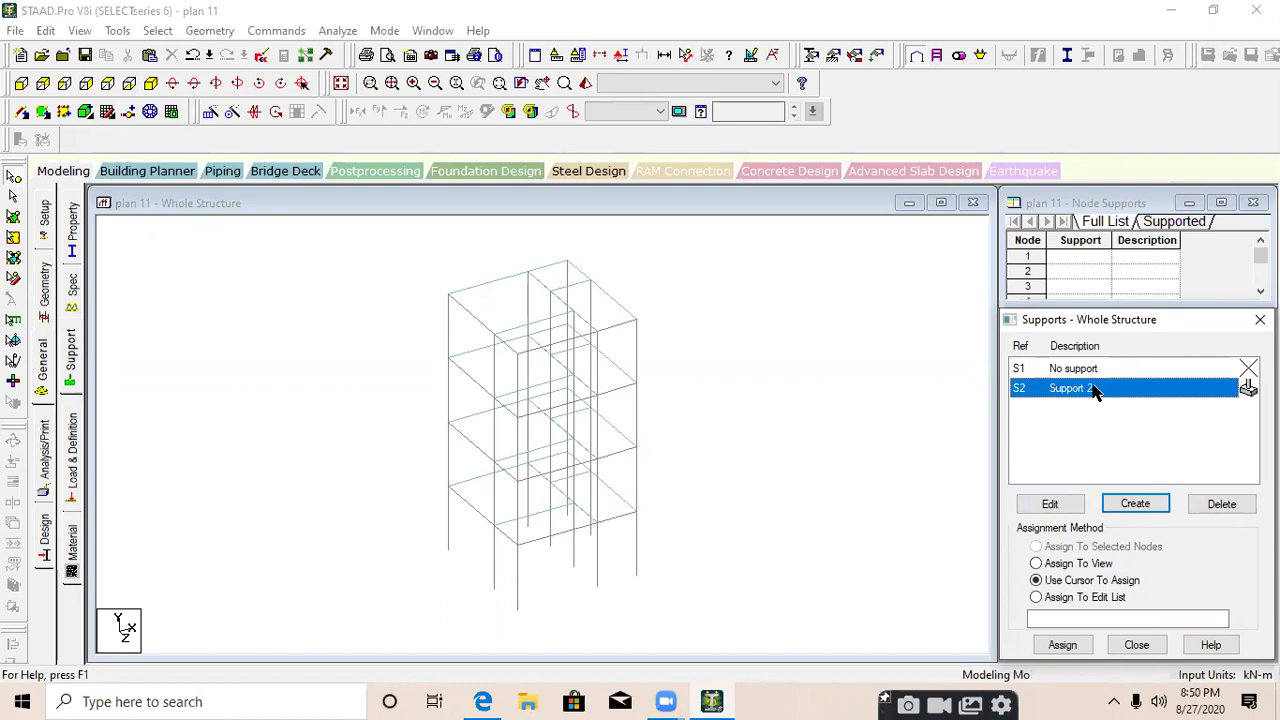
left_click(21, 84)
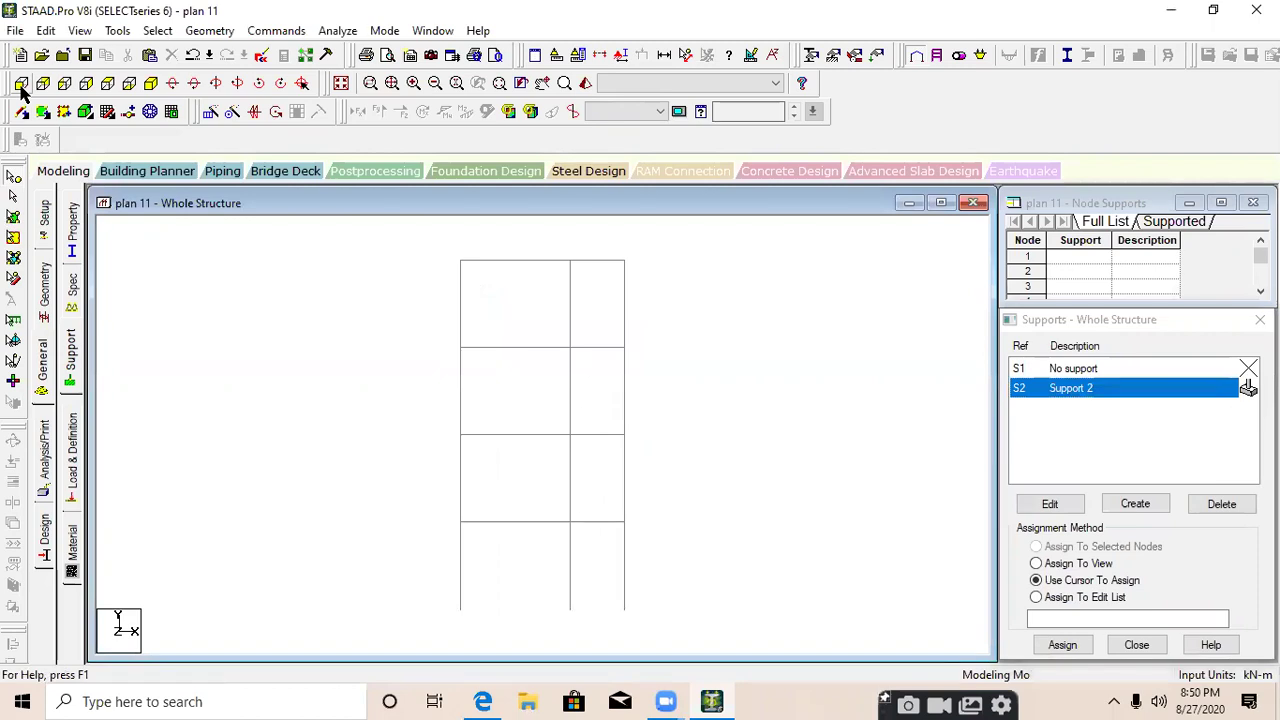
left_click_drag(660, 641, 686, 641)
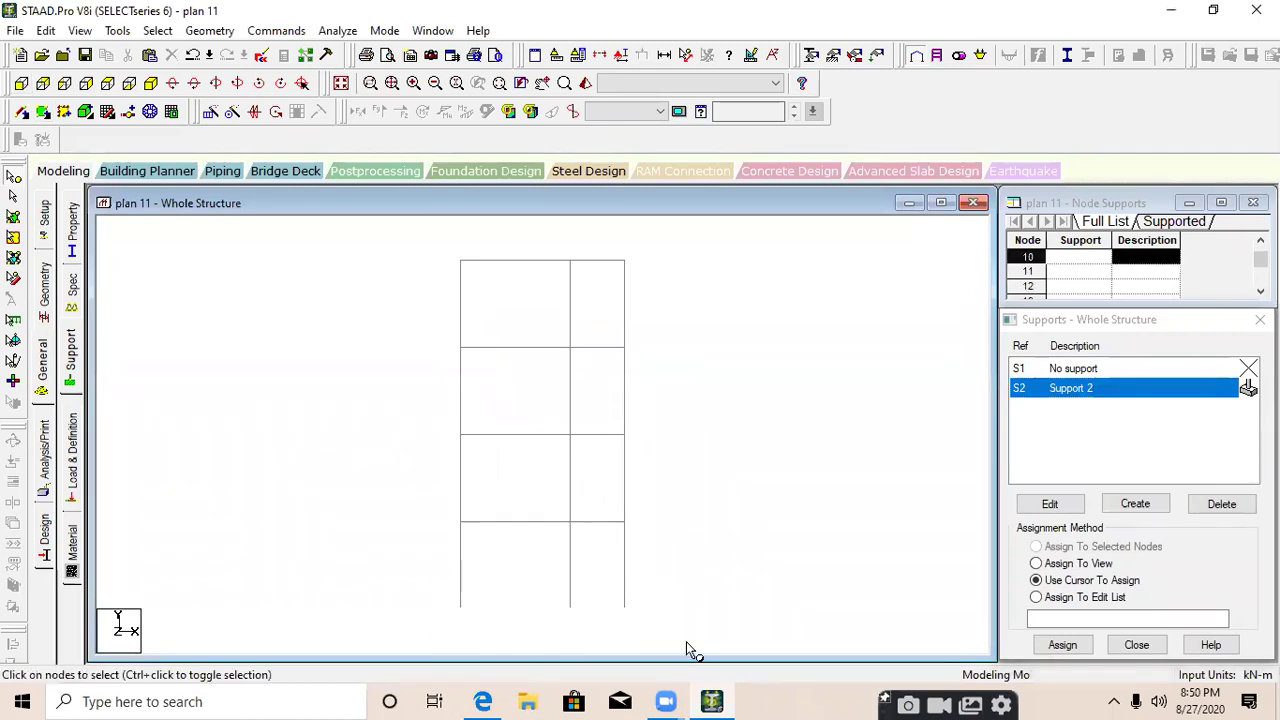
left_click_drag(414, 583, 676, 640)
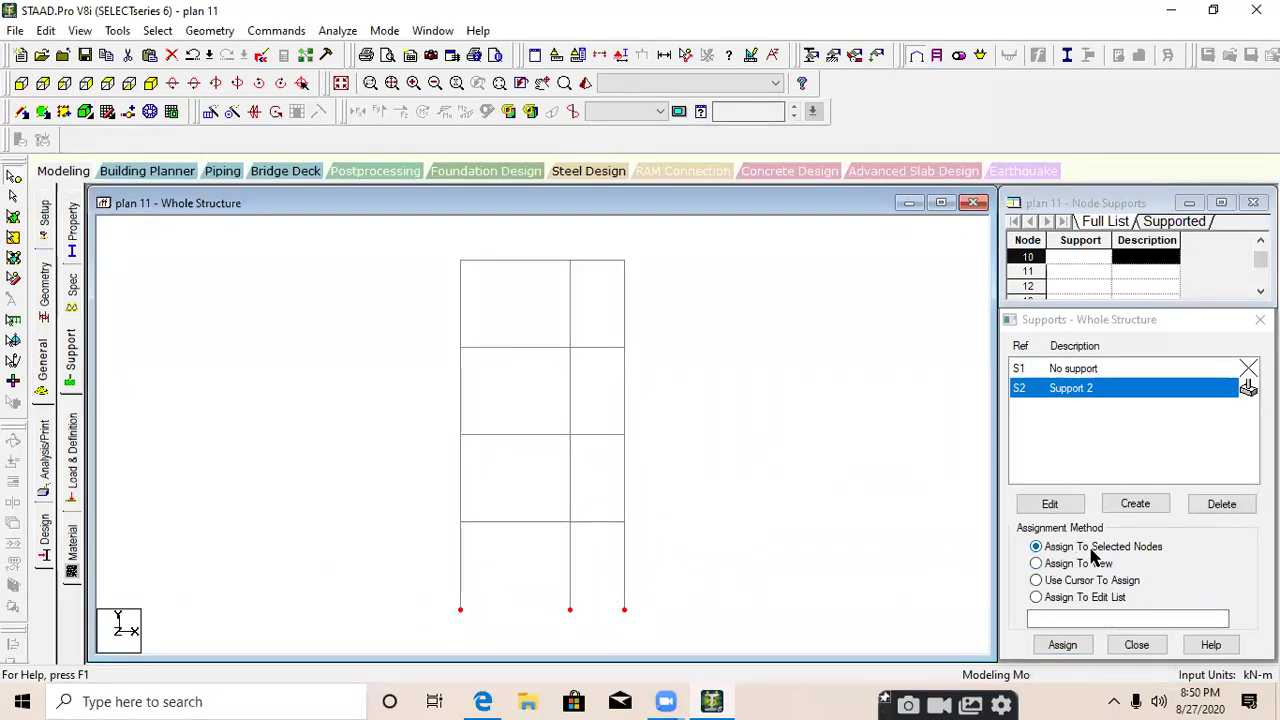
left_click(1063, 645)
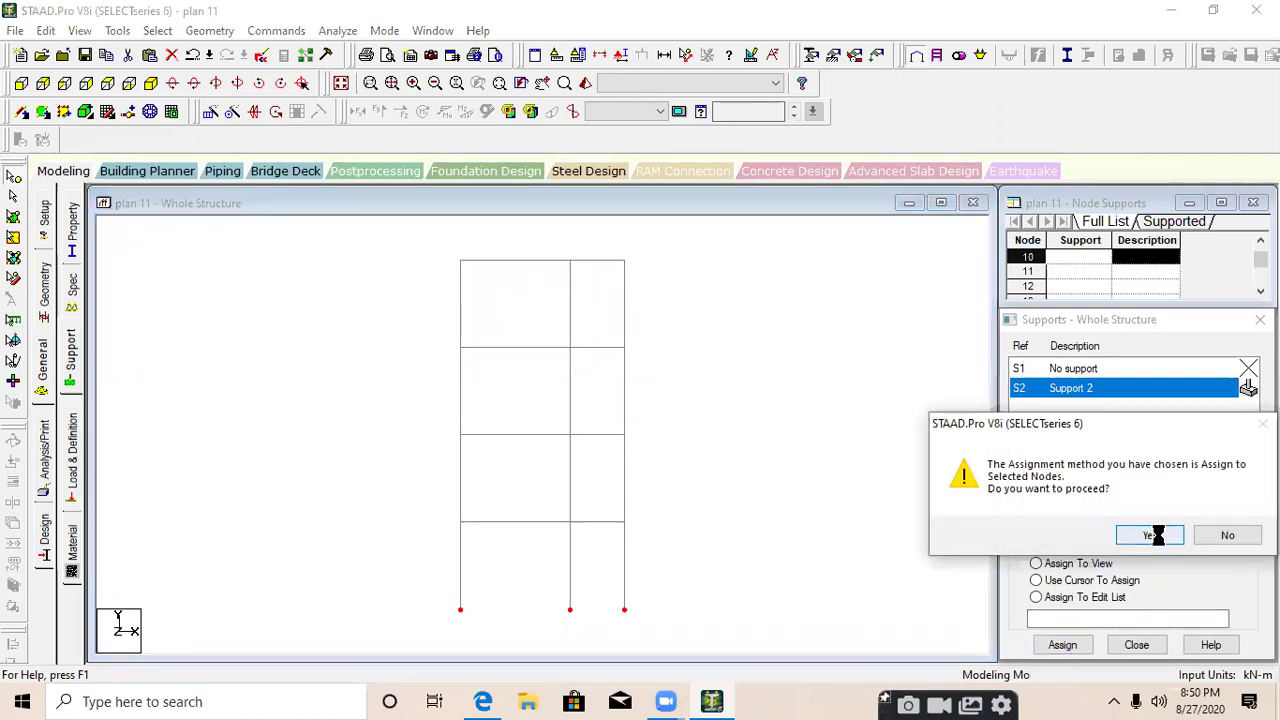
left_click(1152, 535)
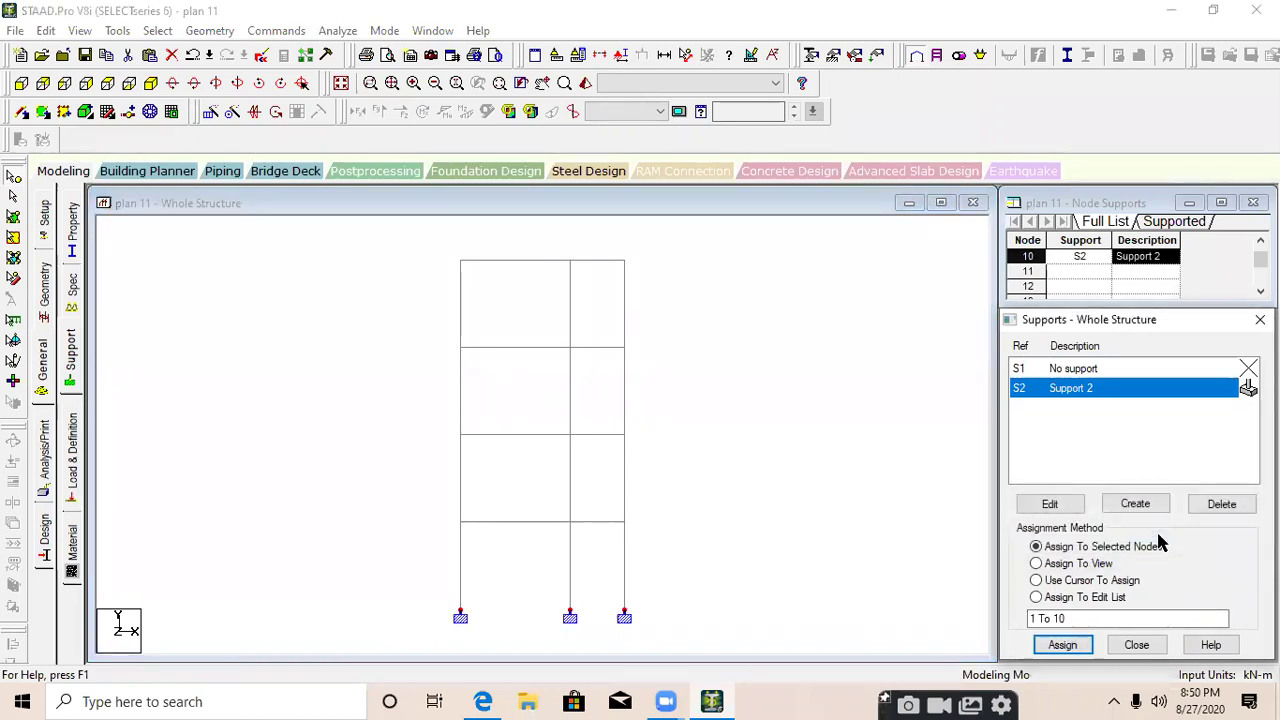
left_click(151, 85)
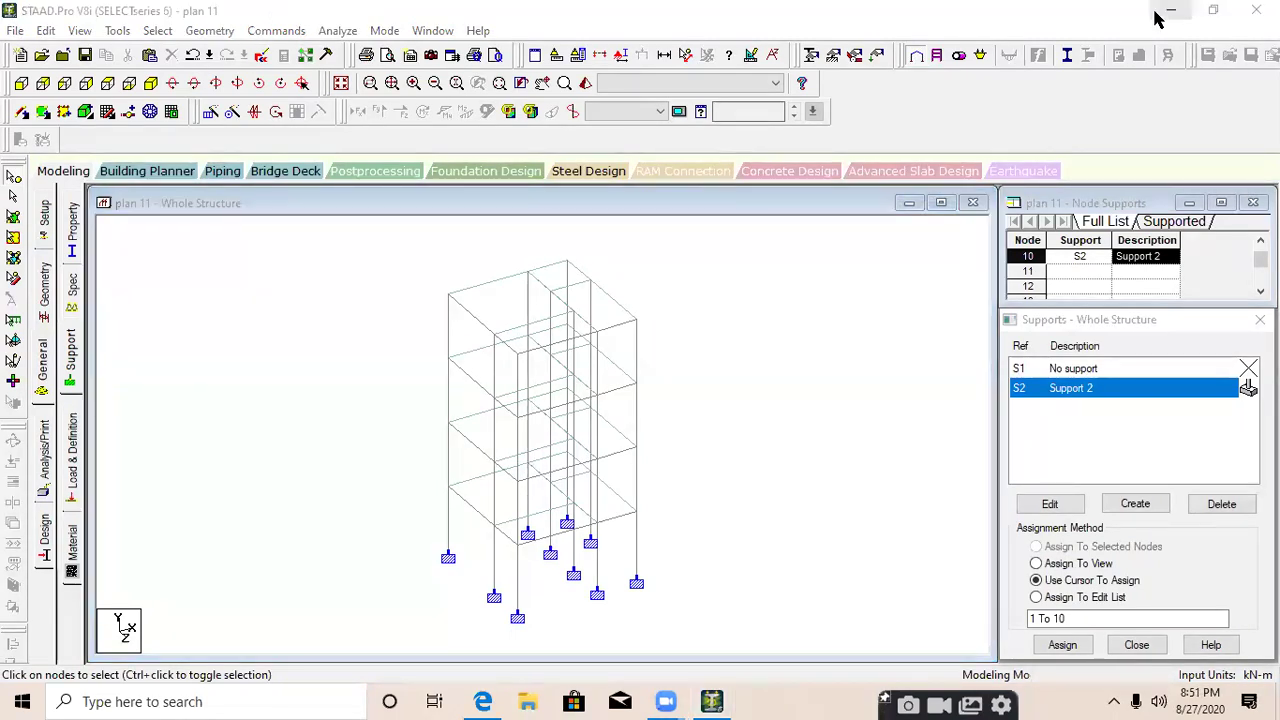
Start a second STAAD.Pro session, examine the base unit options in the program configuration with Metric chosen, and cancel
left_click(1155, 14)
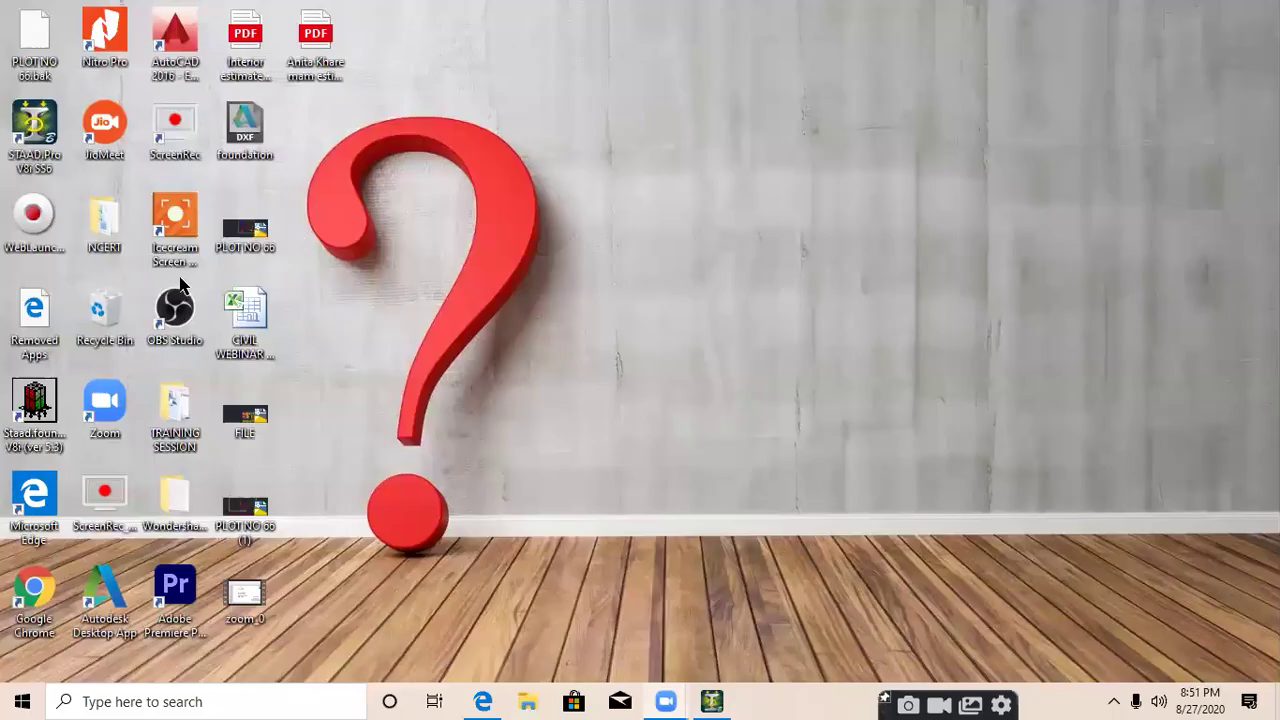
double_click(36, 128)
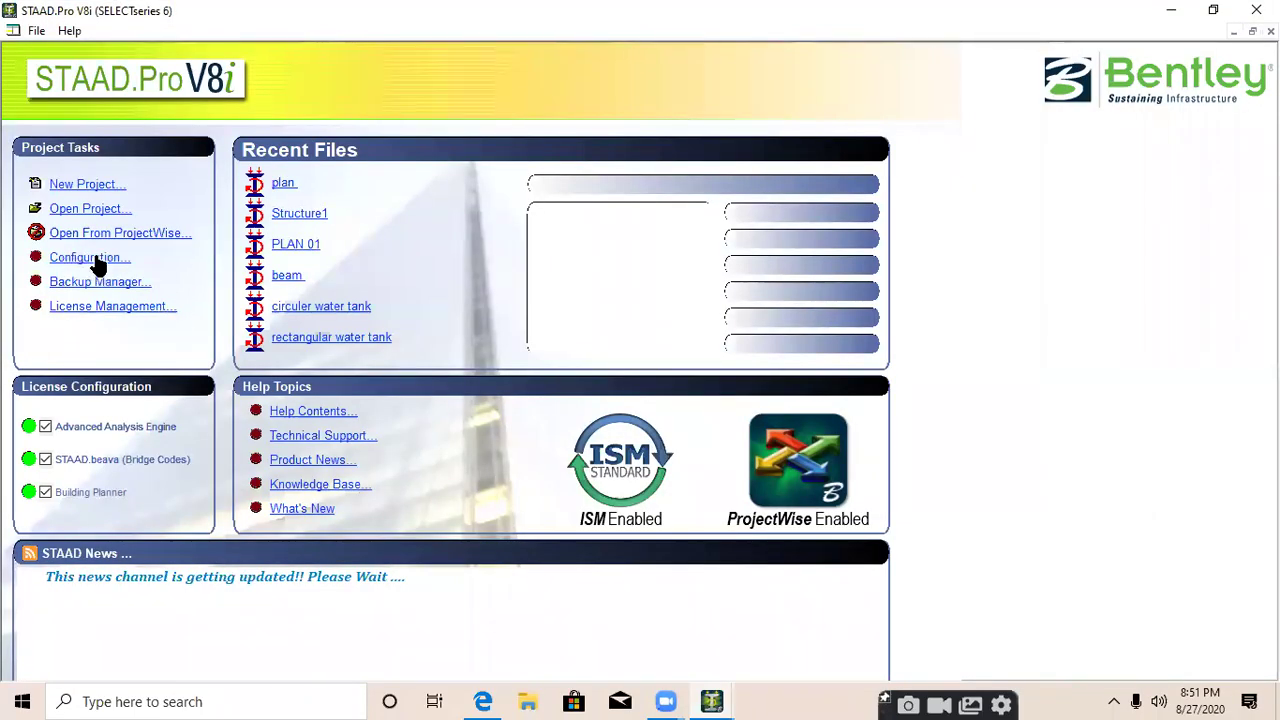
left_click(823, 145)
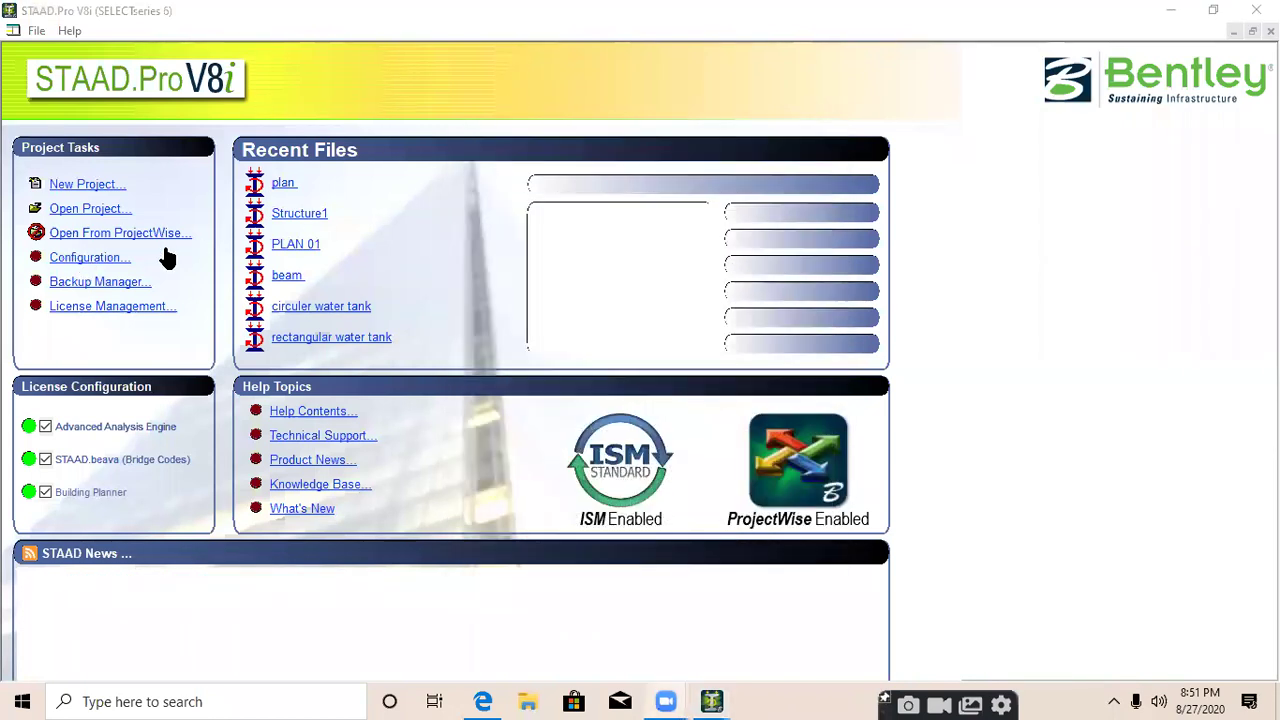
left_click(100, 262)
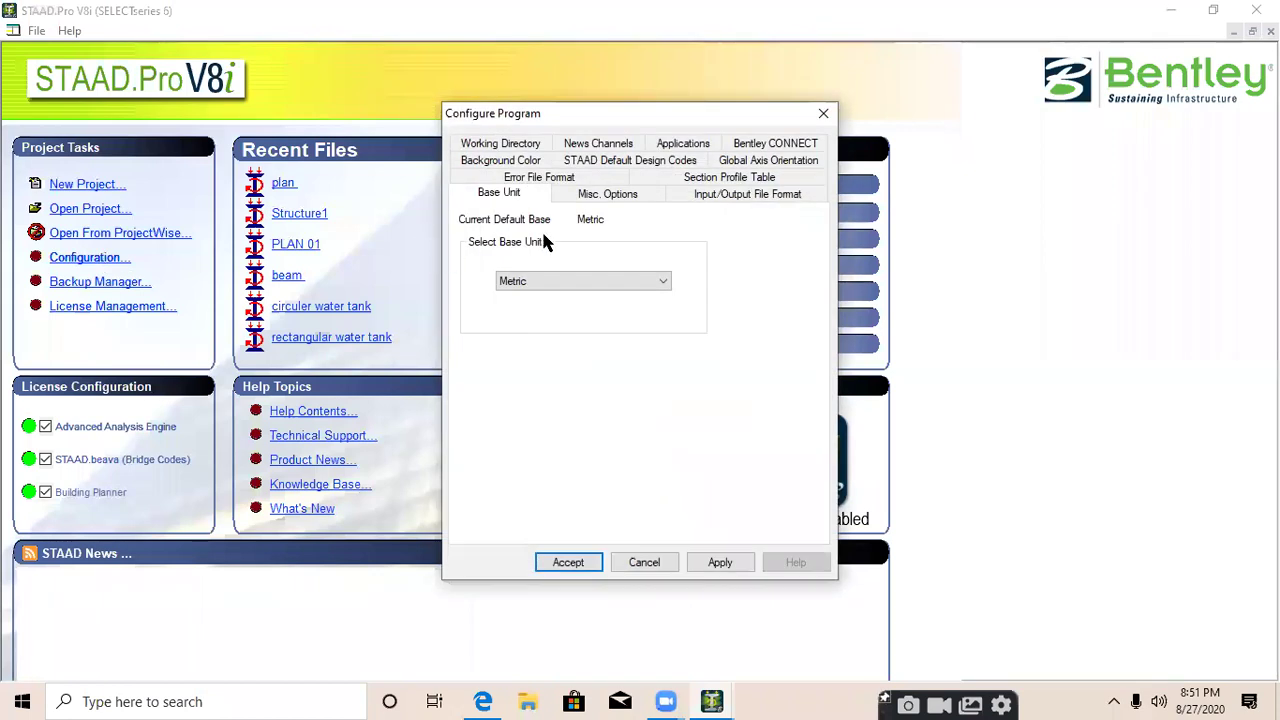
left_click(518, 281)
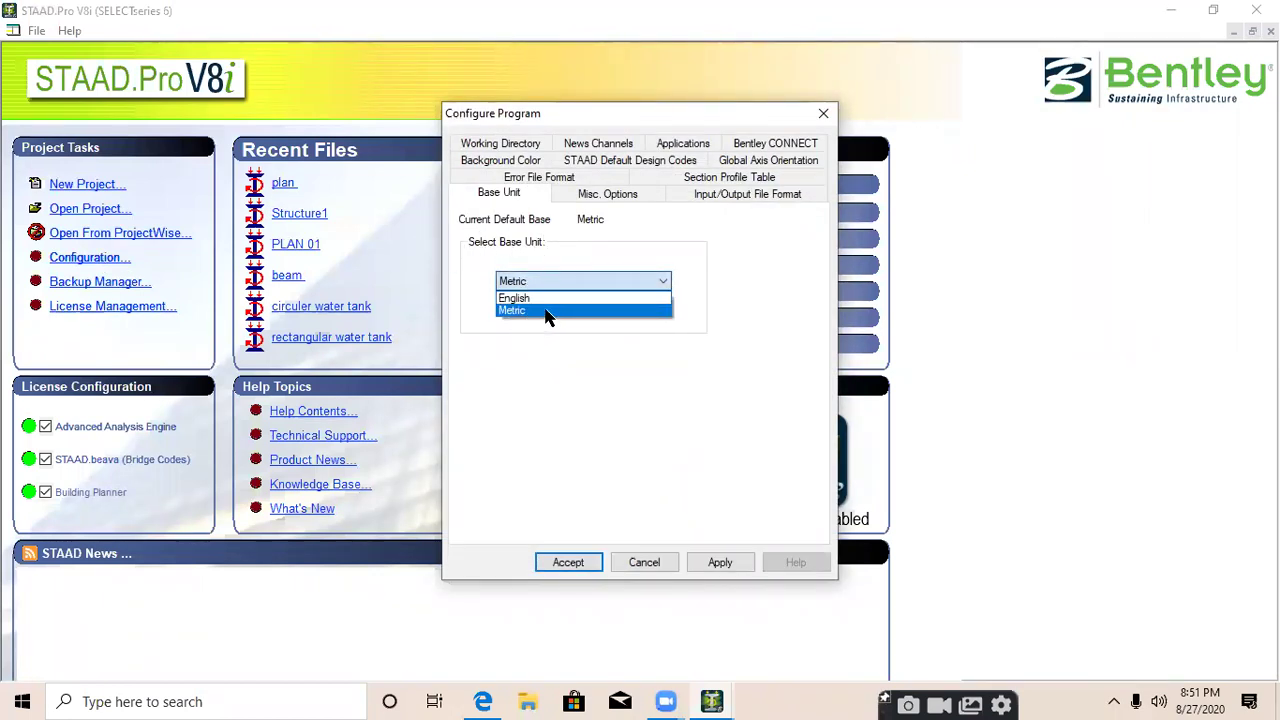
left_click(545, 310)
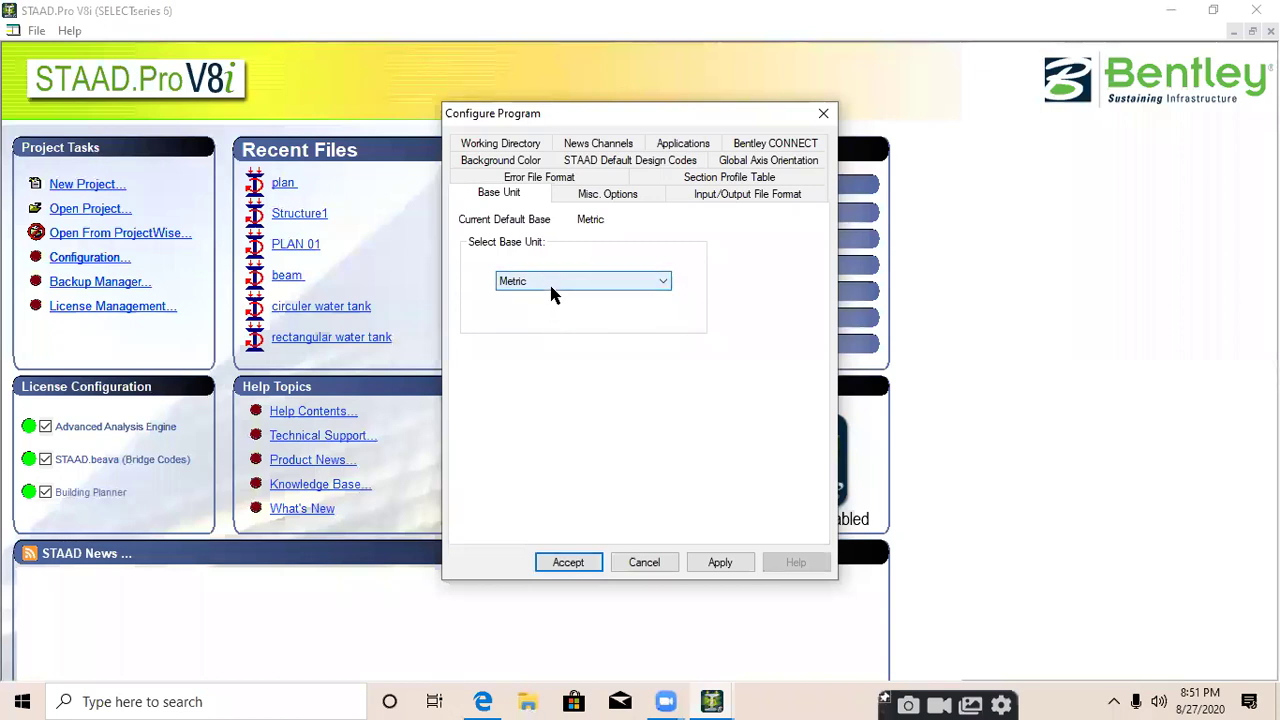
left_click(667, 563)
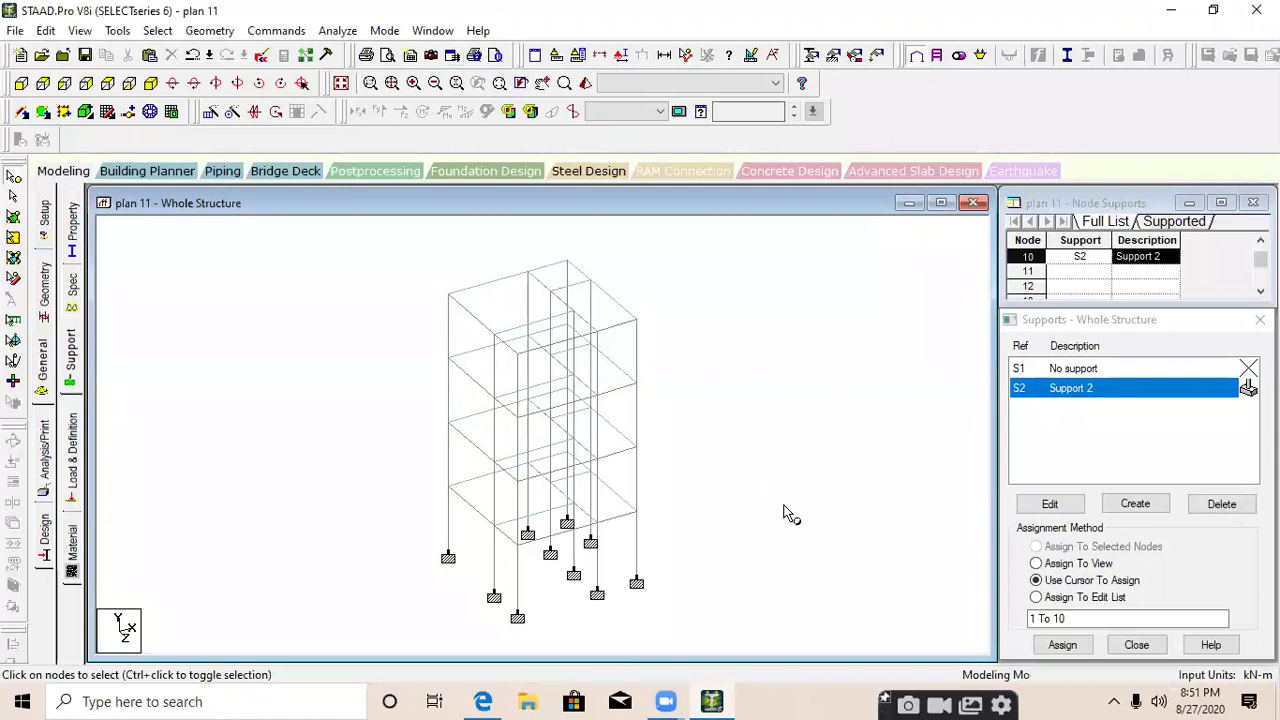
Add primary load case 1 with loading type Dead and the title "dead load"
left_click(72, 466)
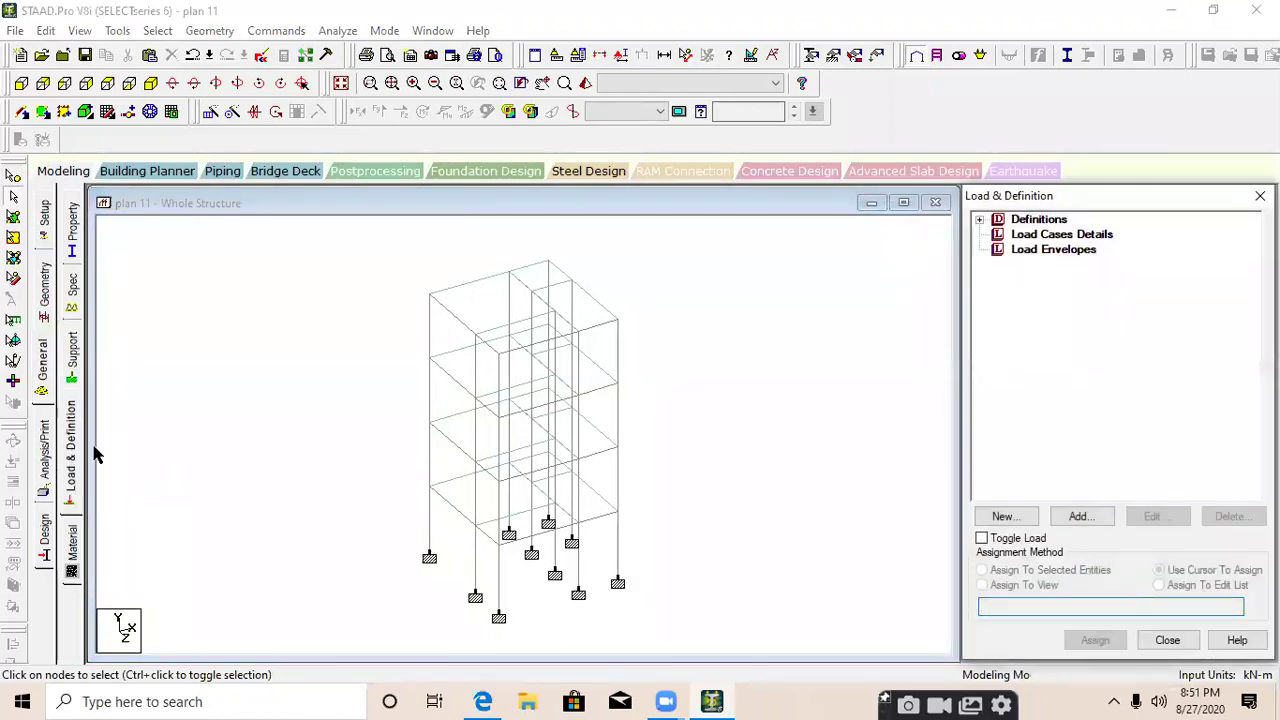
left_click(1045, 236)
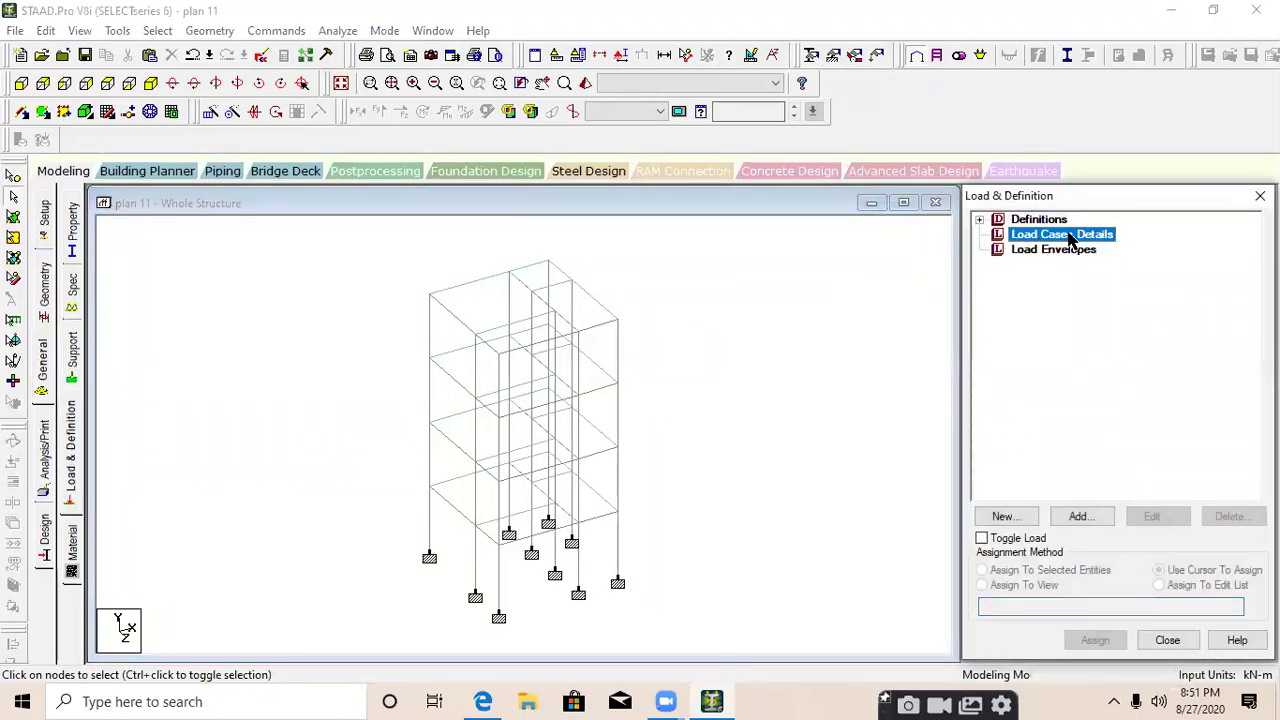
left_click(1079, 517)
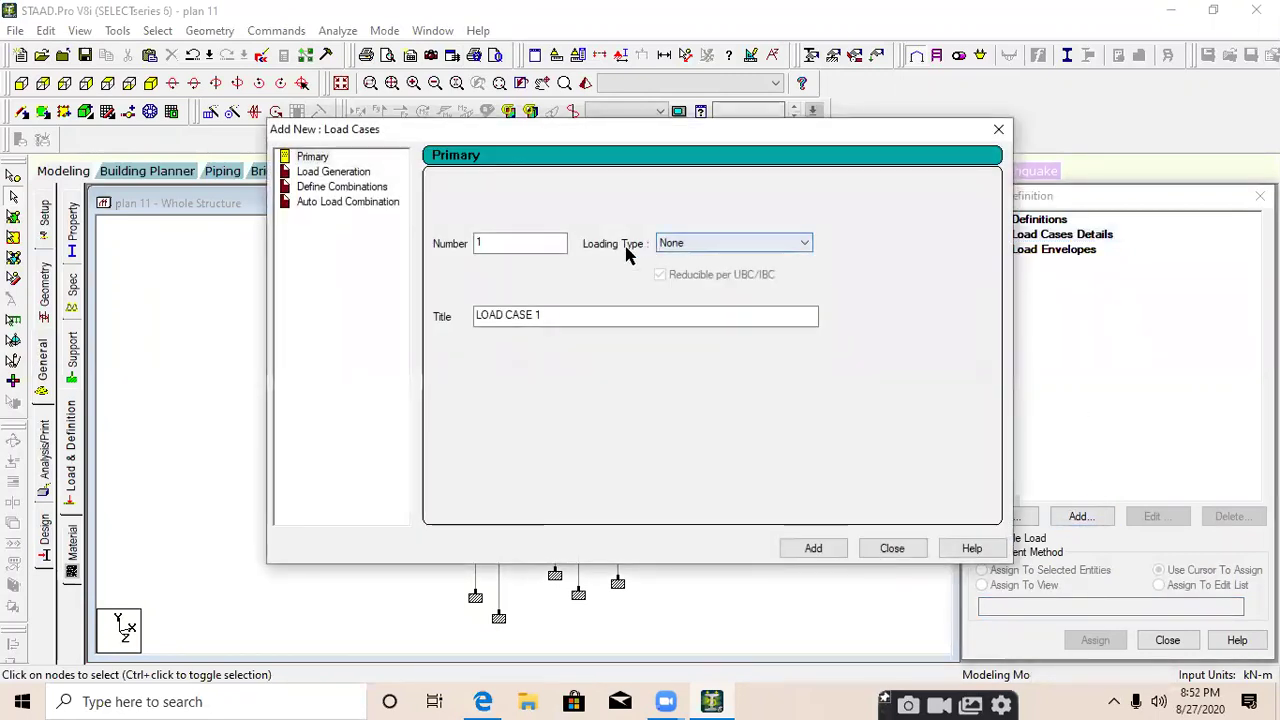
left_click(720, 244)
left_click(707, 260)
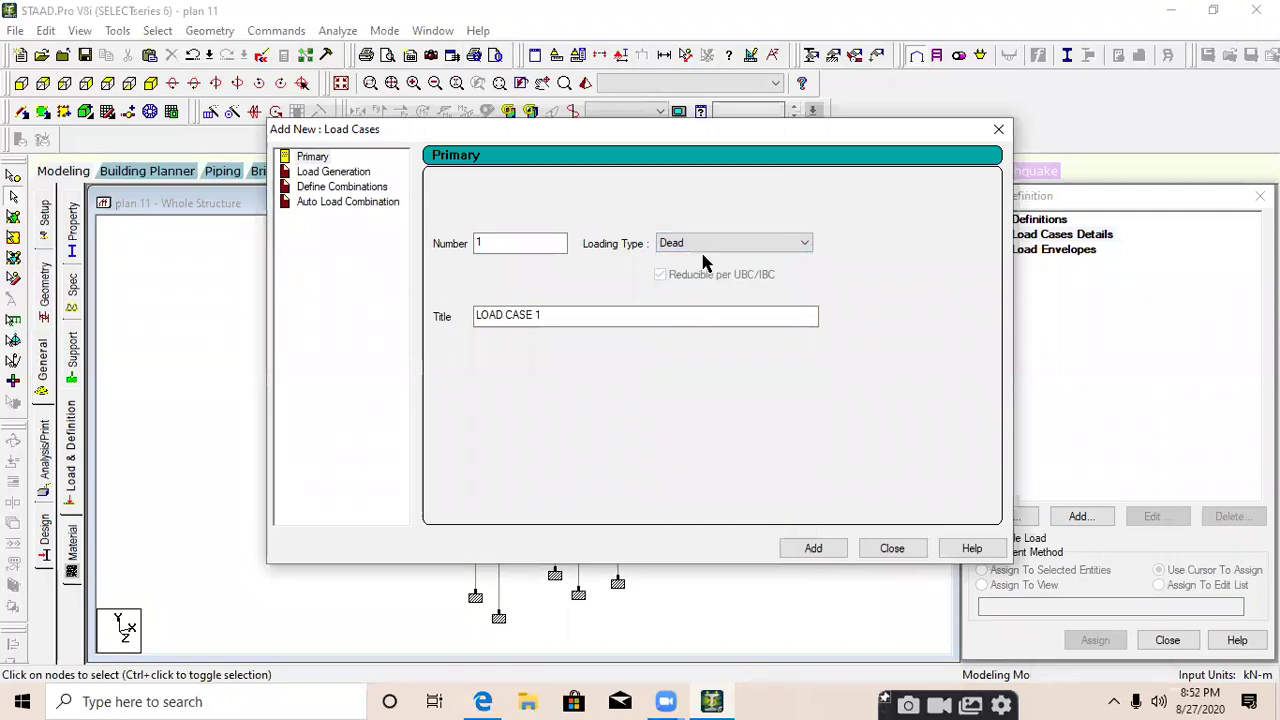
left_click_drag(700, 321, 246, 354)
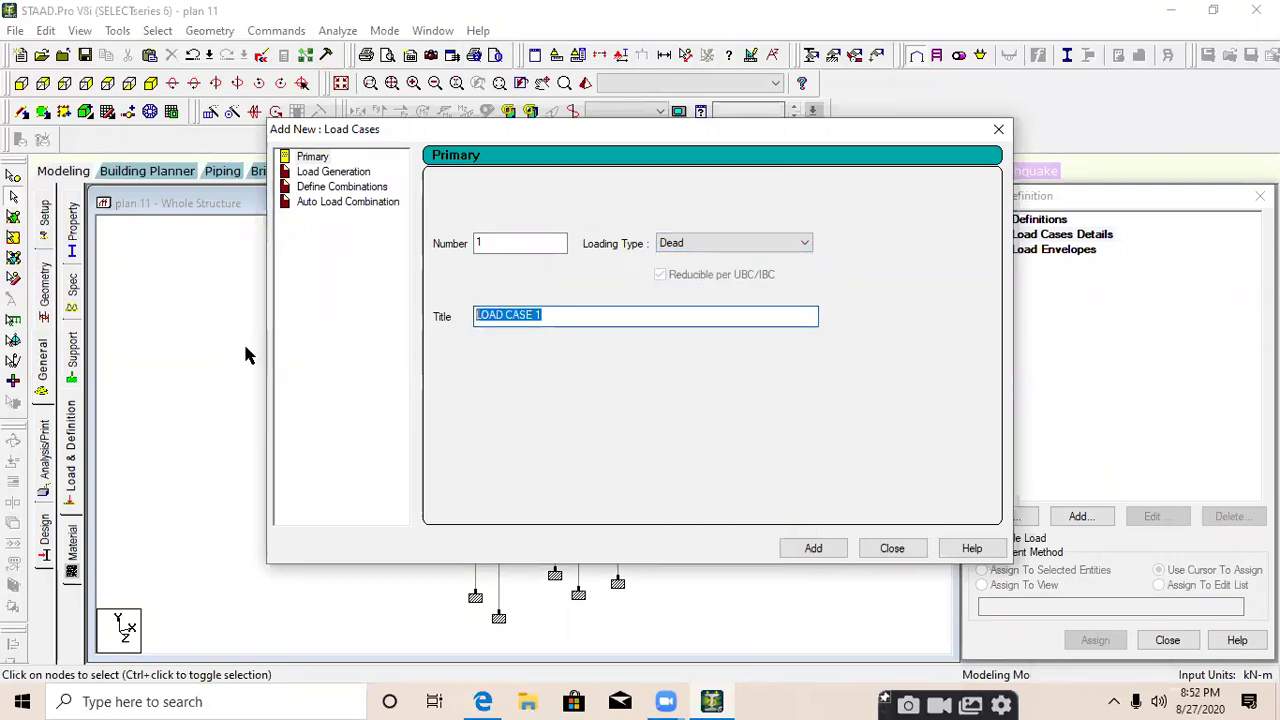
type("dead ")
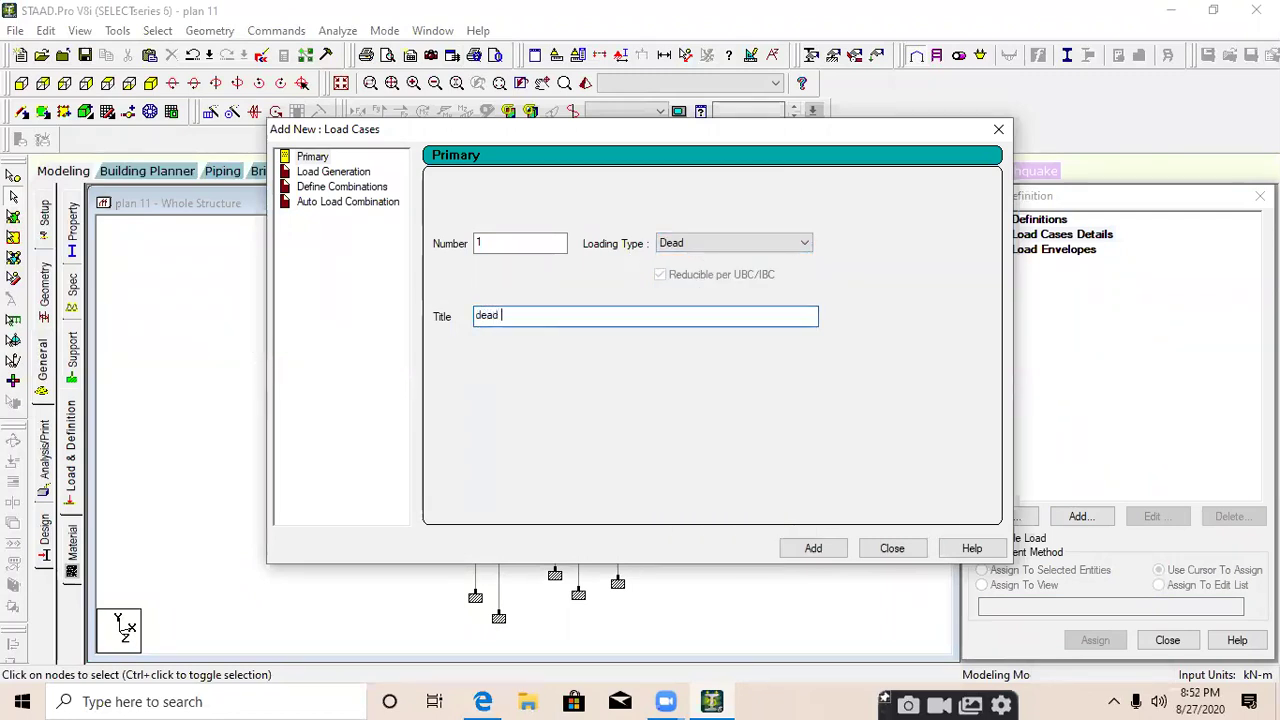
type("load")
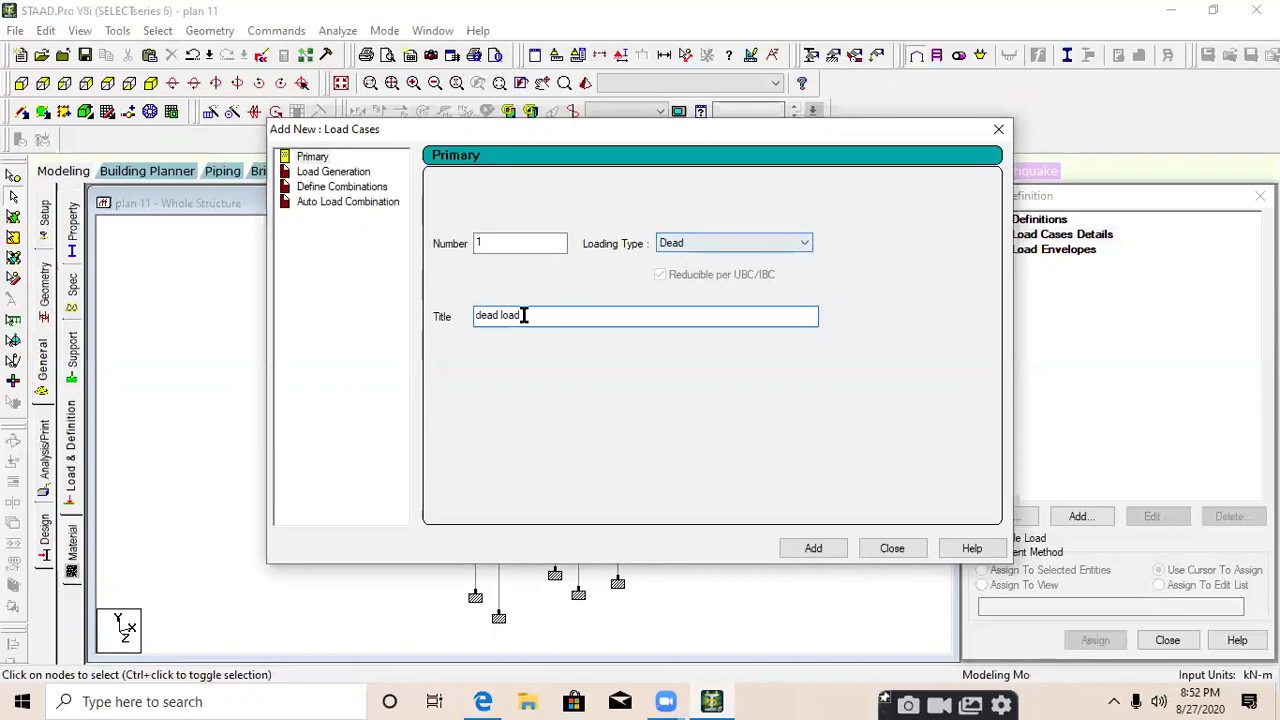
left_click(796, 545)
left_click(891, 550)
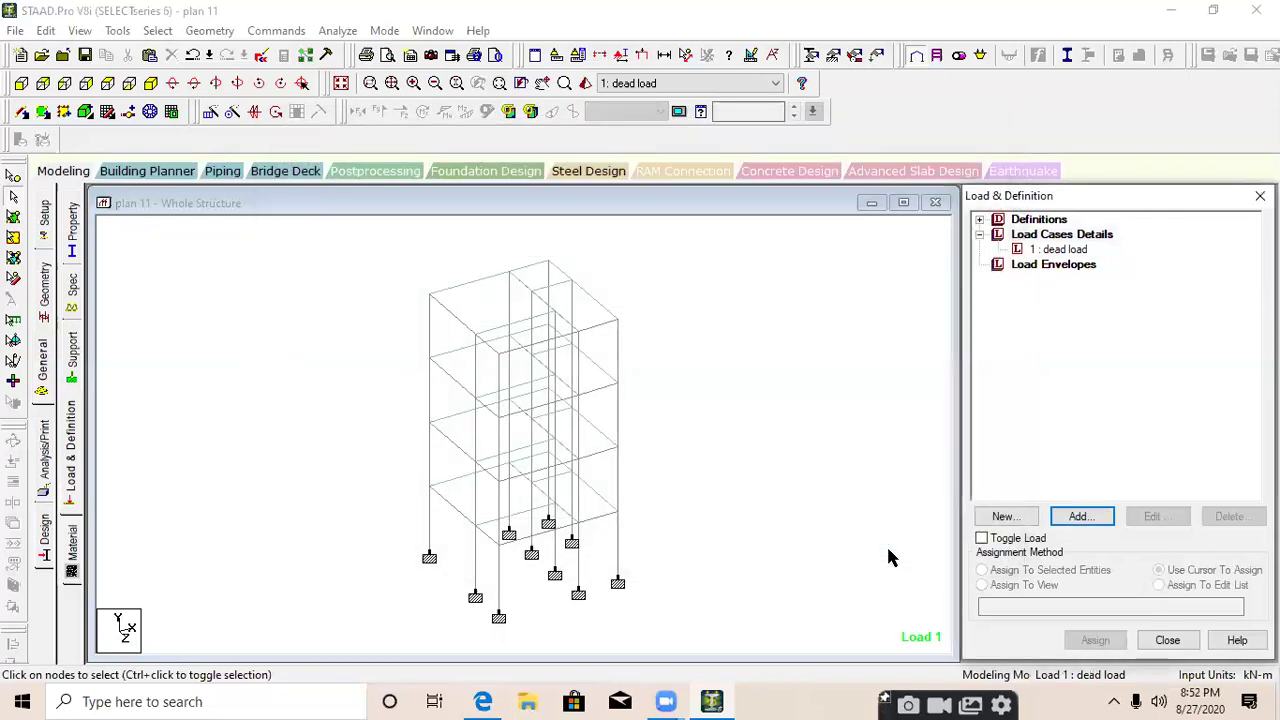
Add a selfweight load in the Y direction with factor -1 to the dead load case
left_click(1076, 252)
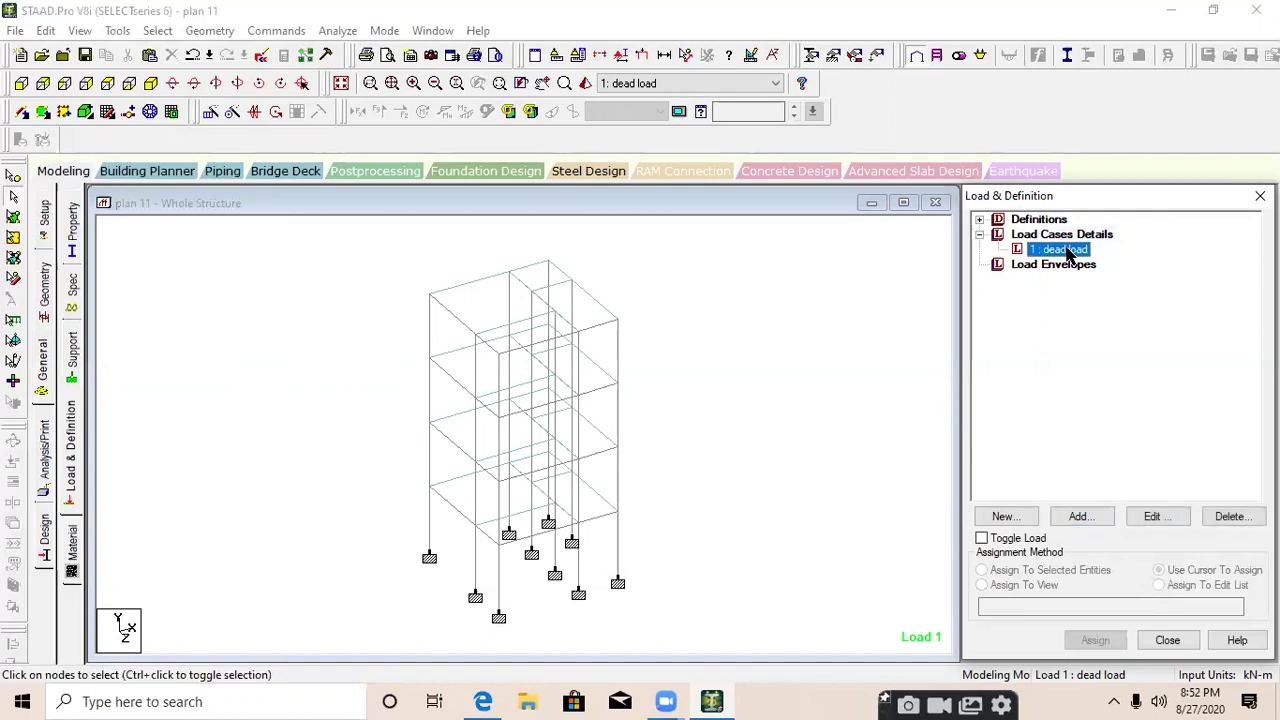
left_click(1089, 517)
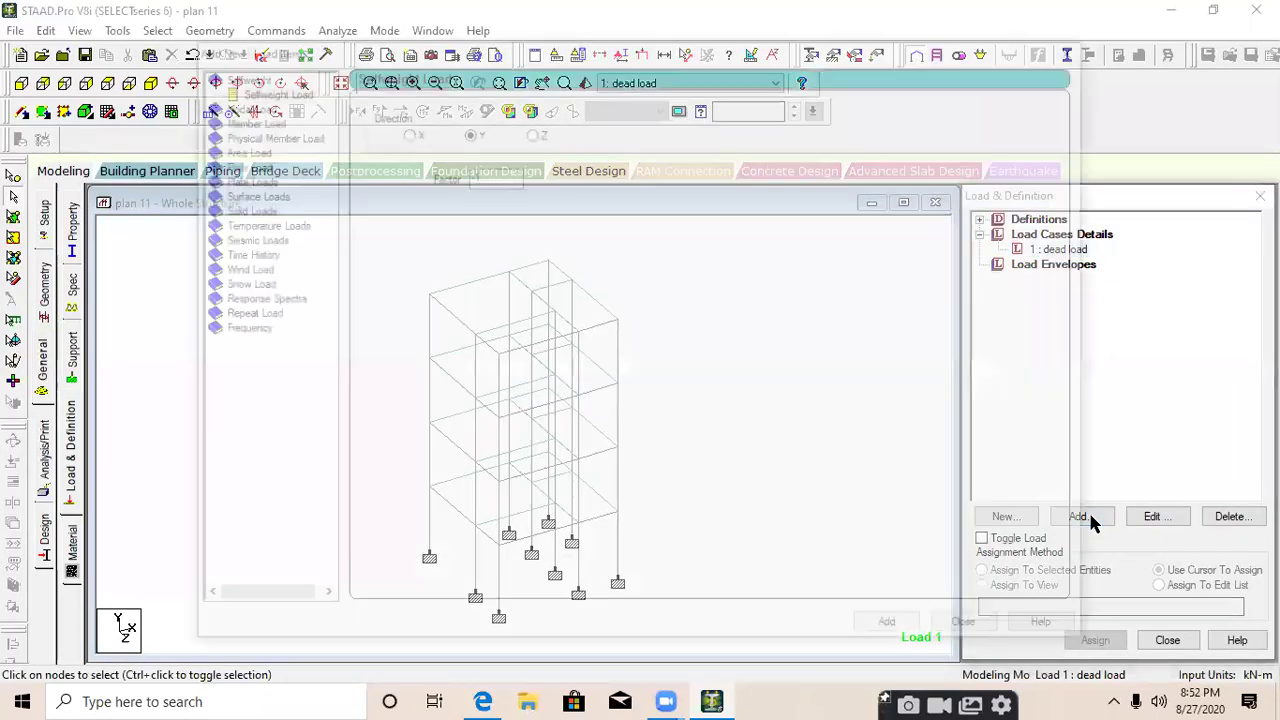
left_click(259, 90)
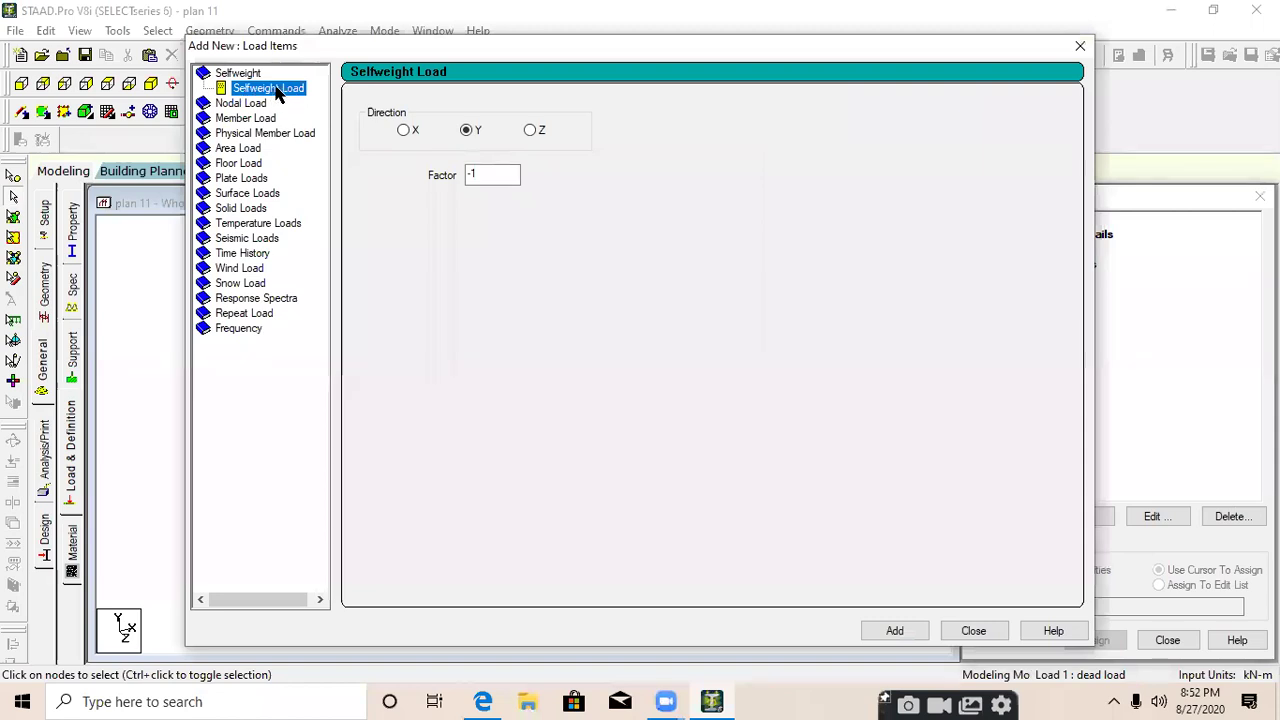
left_click(467, 133)
left_click(474, 175)
left_click(875, 631)
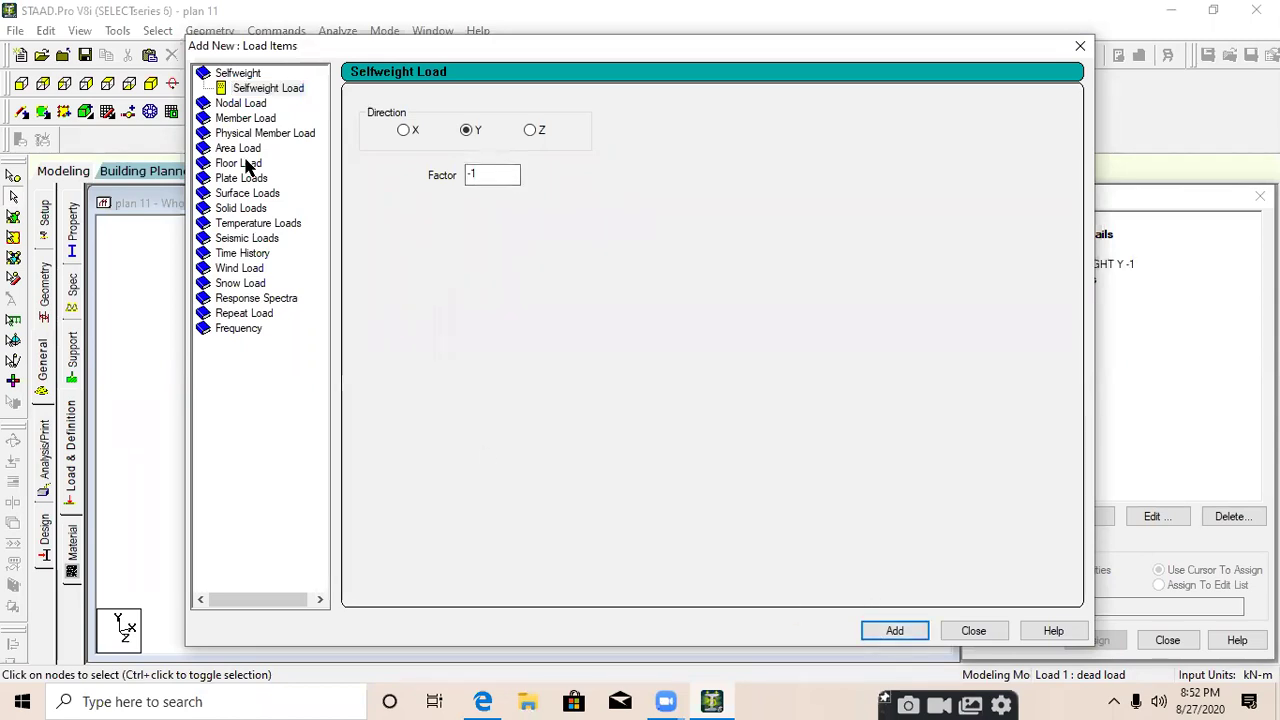
Switch to Edge and look up the unit weight of common burnt clay bricks in 875_1(Dead loads).pdf for the wall load calculation in 21.pdf
left_click(257, 119)
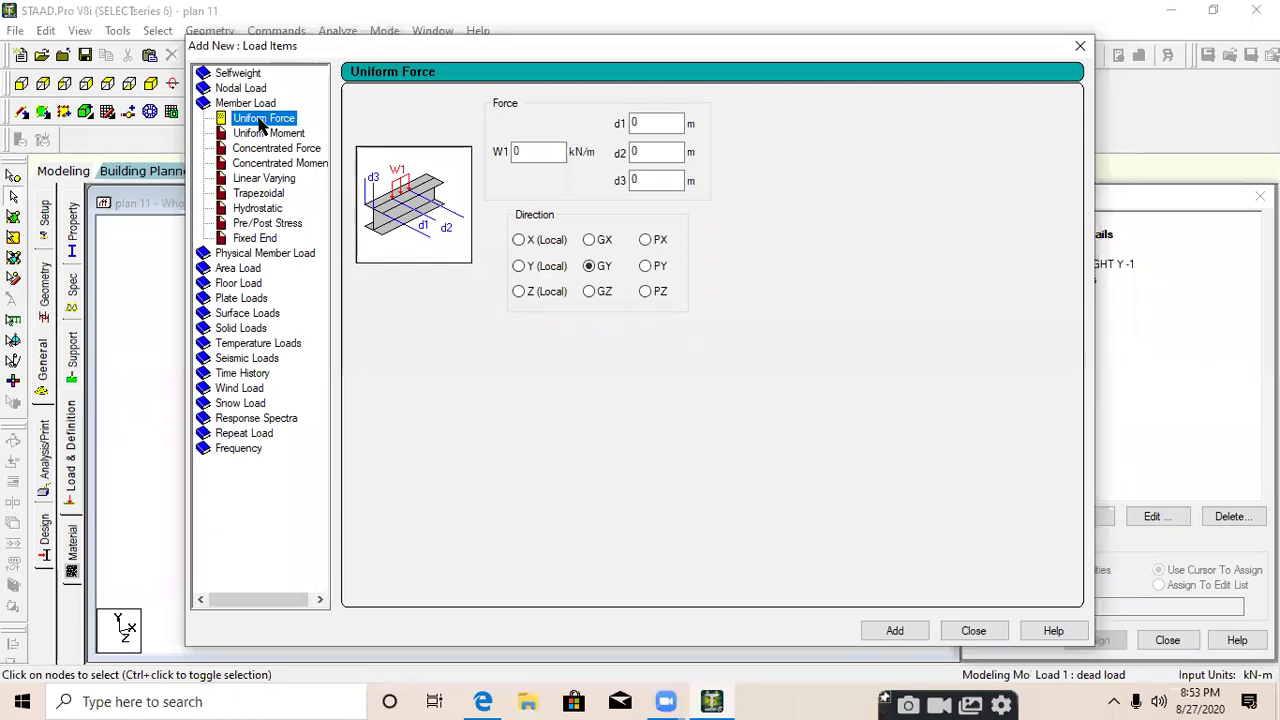
left_click(483, 700)
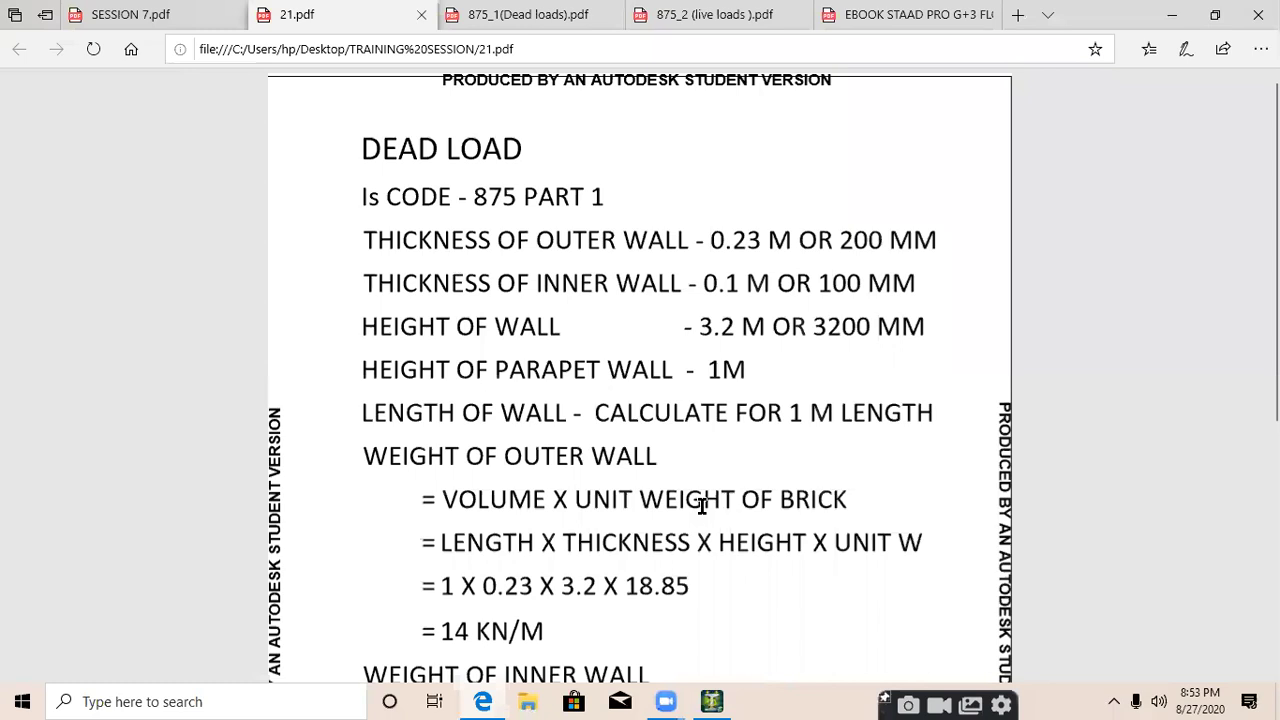
left_click(1186, 50)
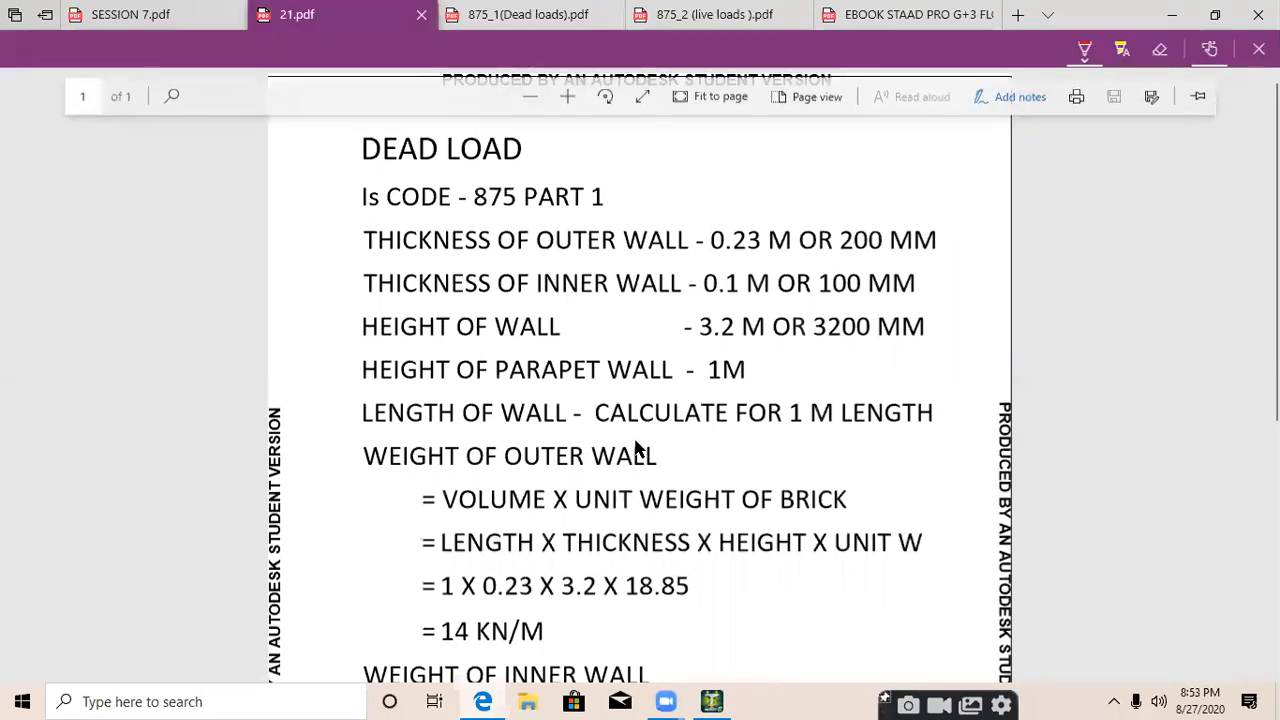
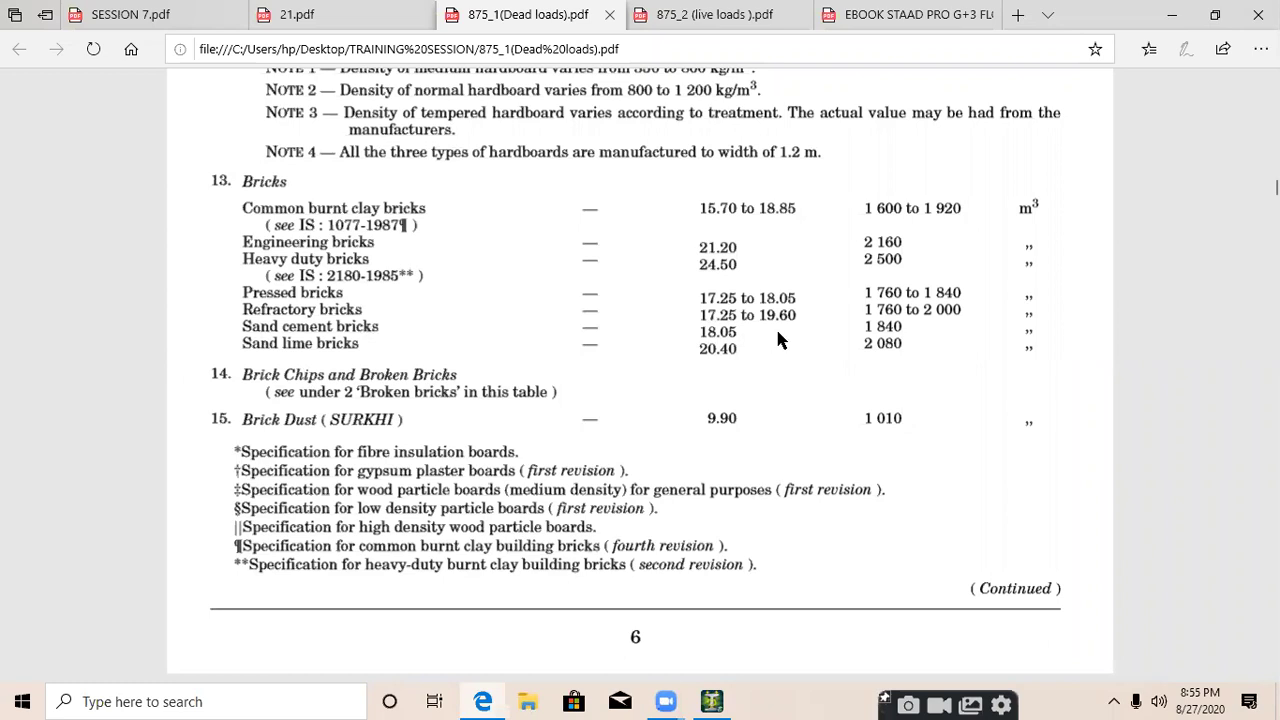
left_click_drag(800, 207, 759, 208)
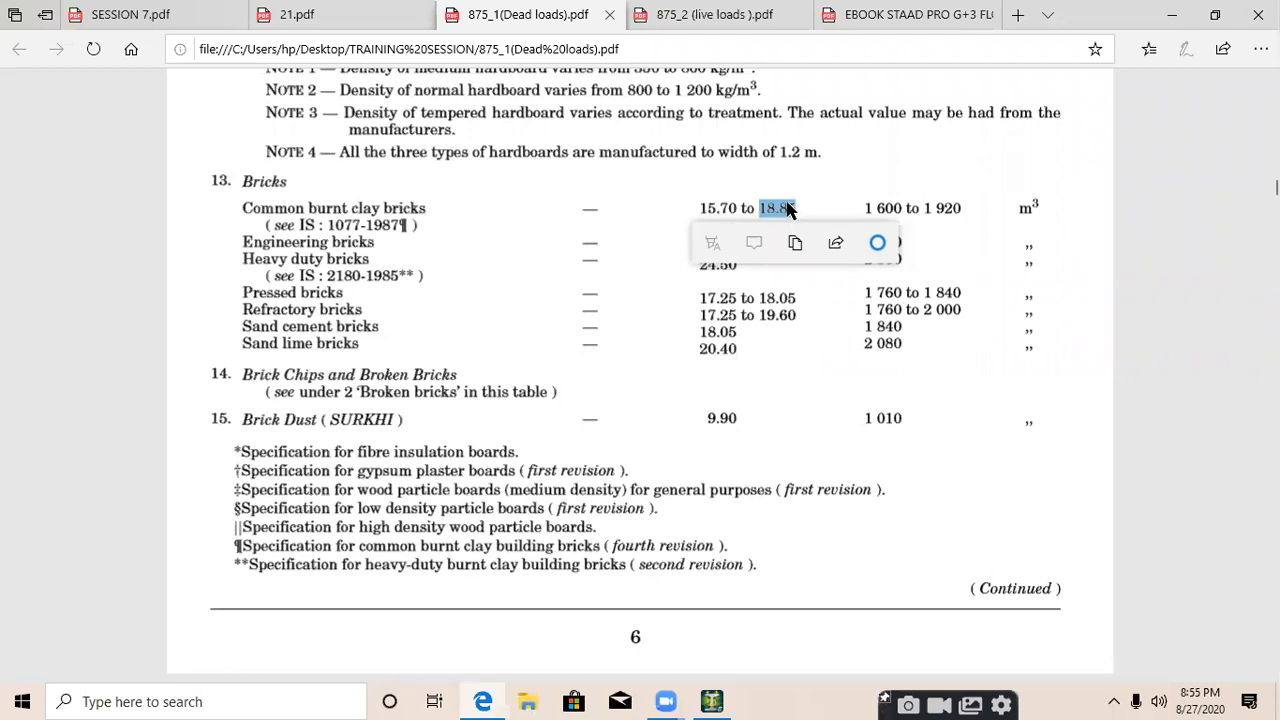
left_click(380, 15)
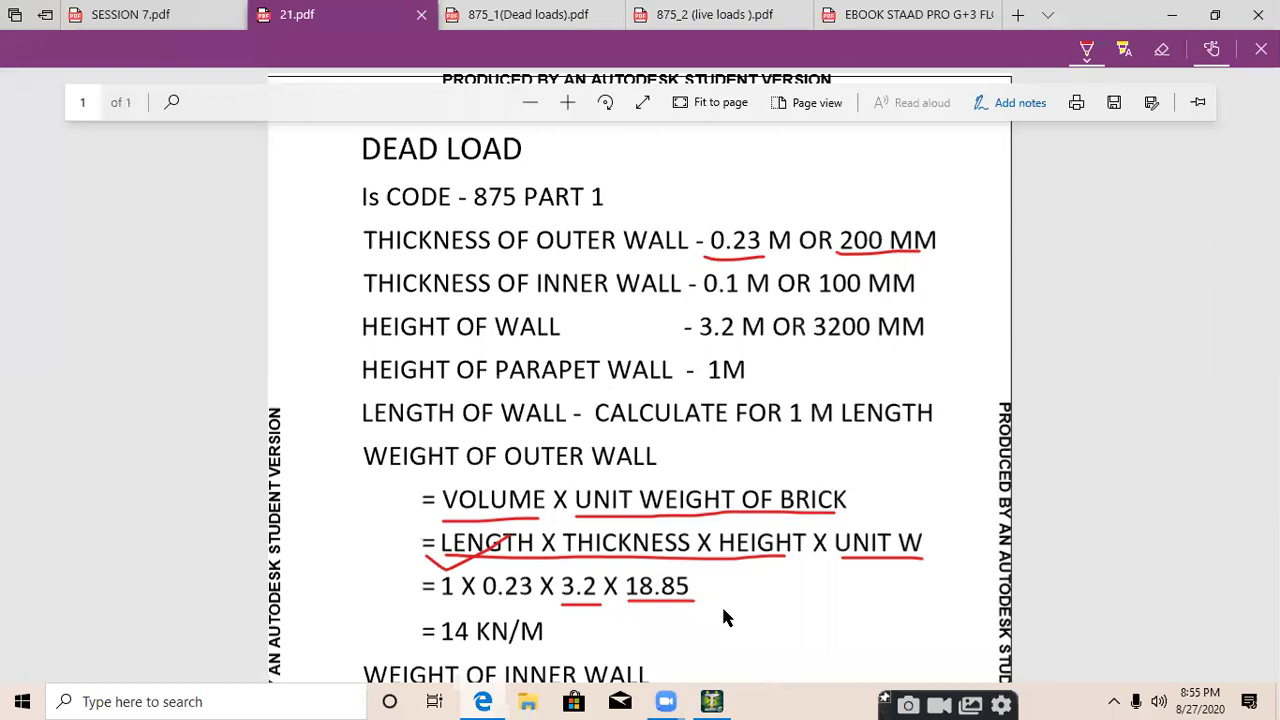
Underline the outer wall weight of 14 KN/M and the inner wall factors and 6.032 KN/M weight in red in 21.pdf
scroll(700, 560, "down", 1)
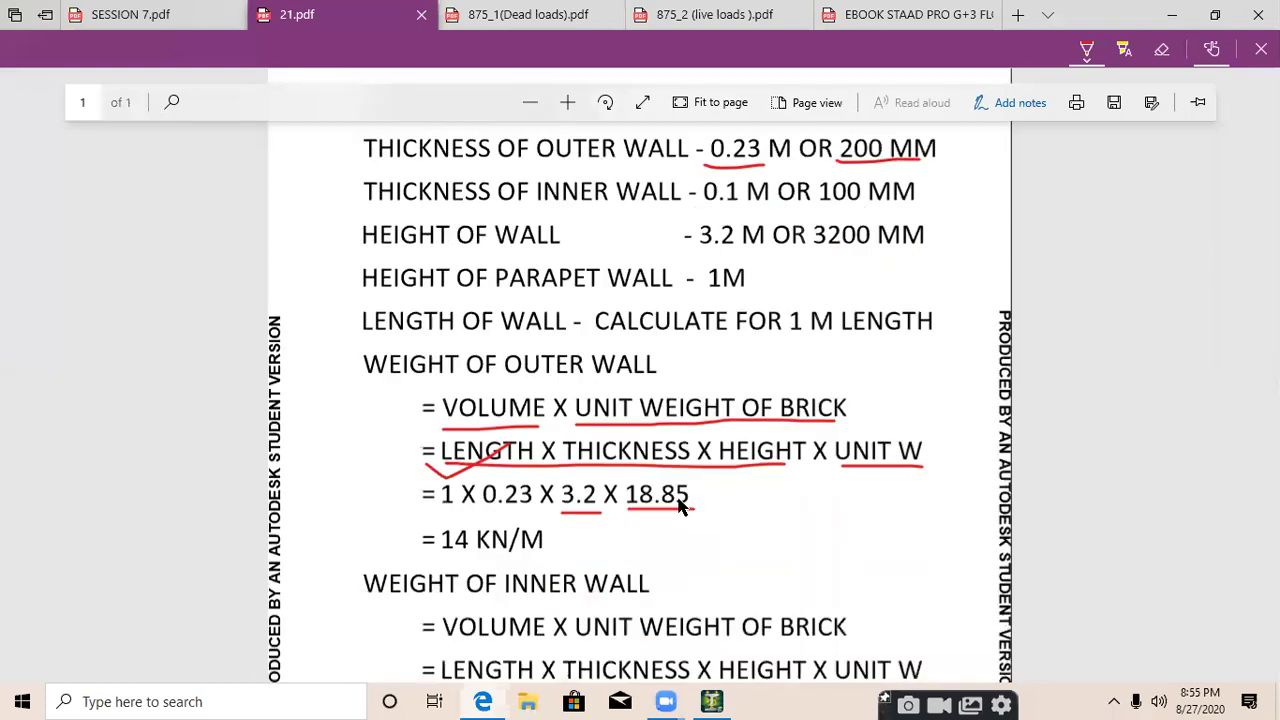
scroll(680, 505, "down", 1)
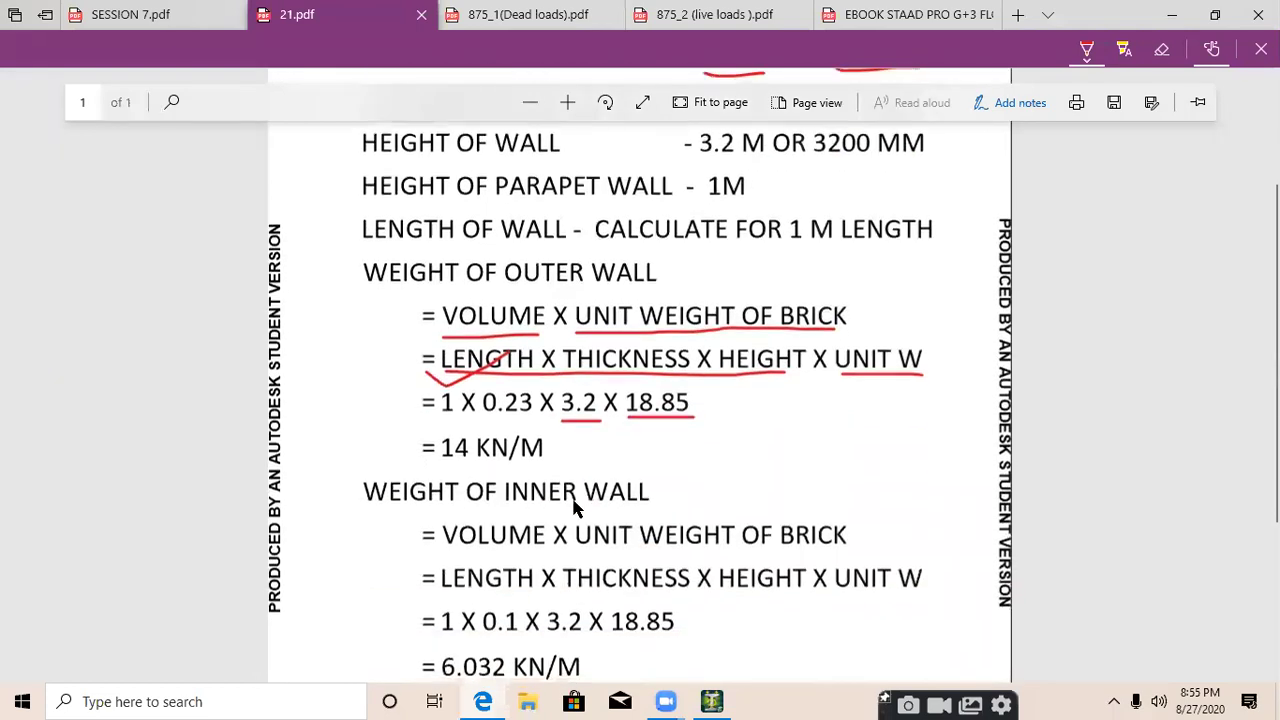
left_click_drag(436, 460, 560, 466)
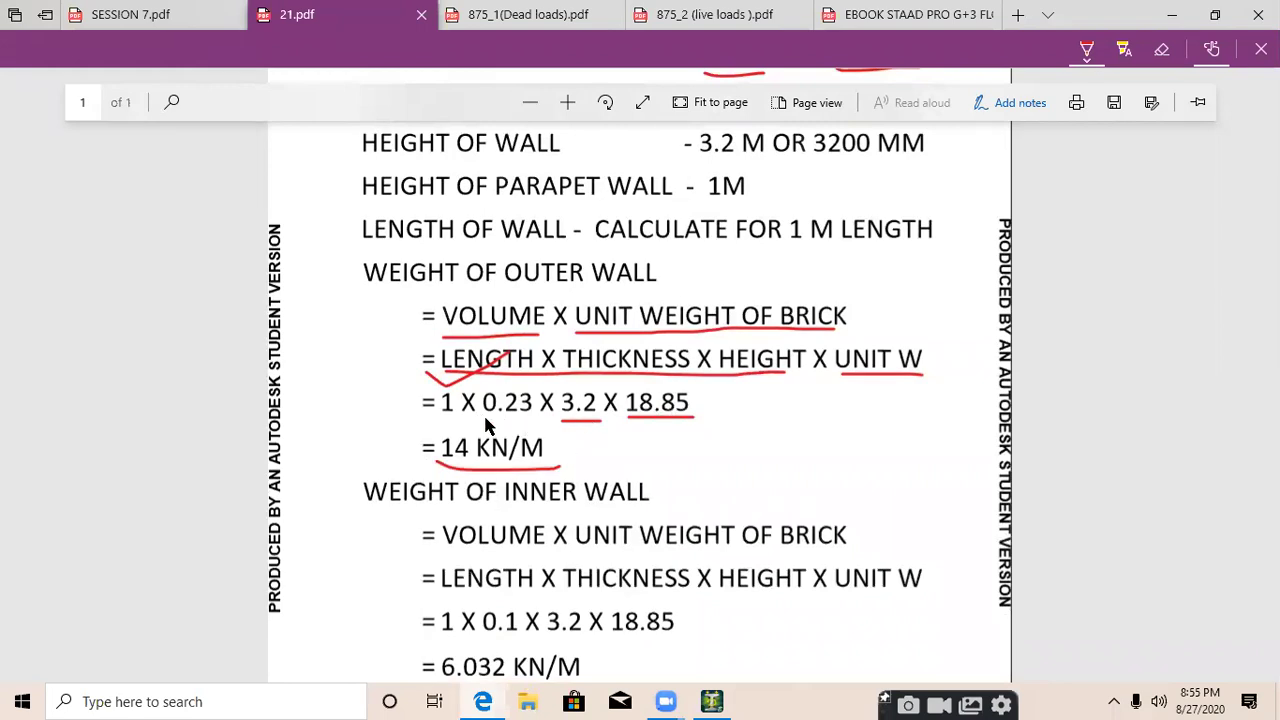
scroll(467, 425, "down", 3)
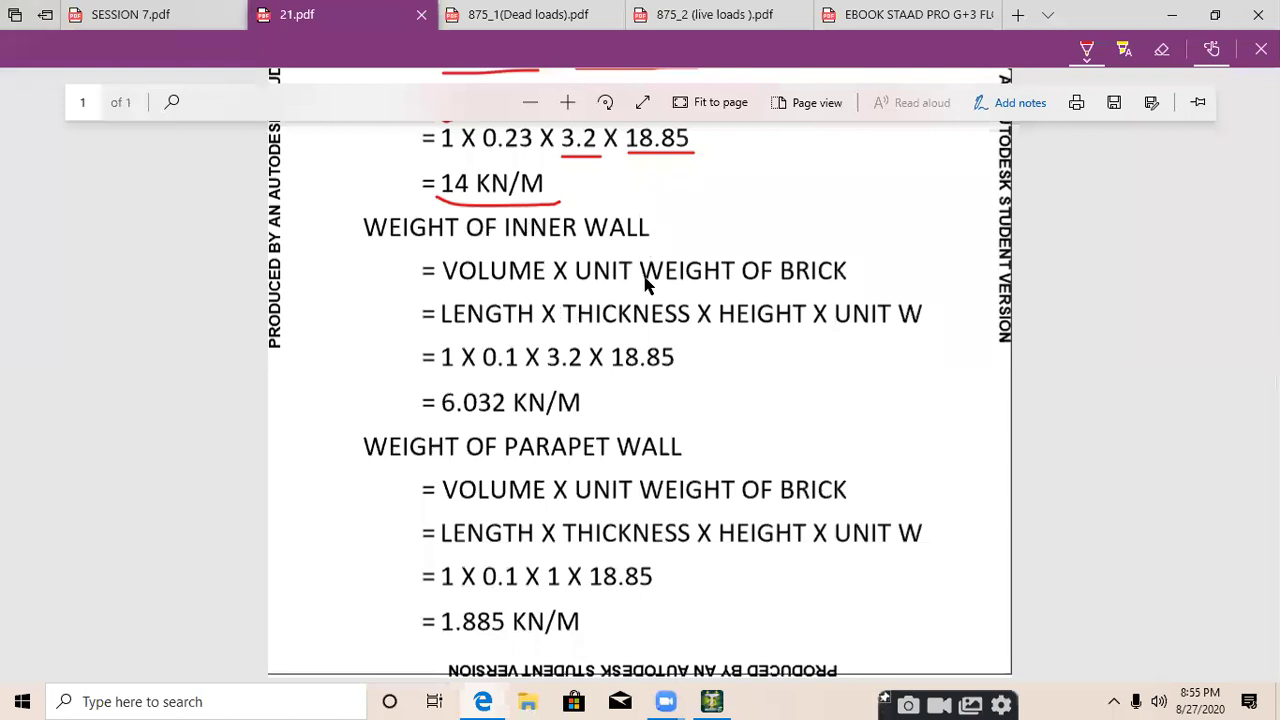
left_click_drag(486, 372, 518, 372)
left_click_drag(437, 379, 474, 378)
left_click_drag(422, 423, 560, 416)
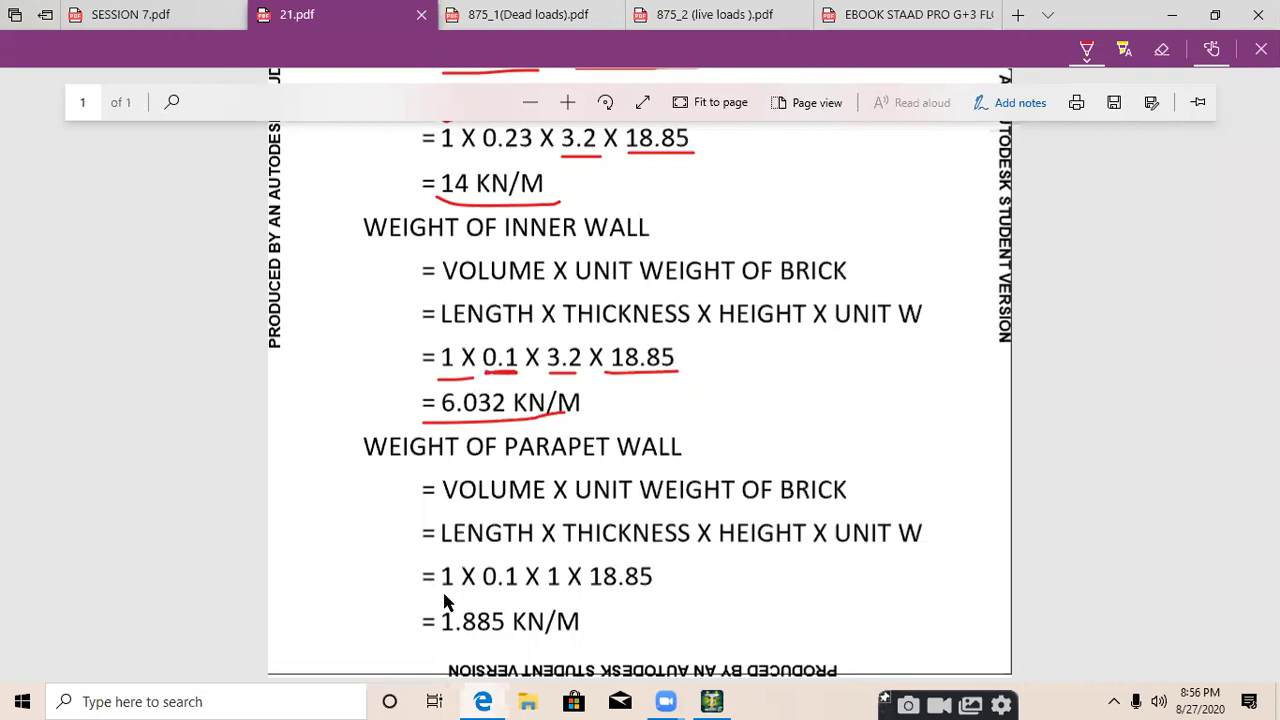
Underline the parapet wall factors, circle its 1.885 KN/M weight in red, and review the wall weight calculations in 21.pdf
left_click_drag(440, 593, 452, 593)
left_click_drag(482, 593, 516, 594)
left_click_drag(545, 592, 651, 592)
mouse_move(442, 638)
left_mouse_down()
mouse_move(586, 638)
mouse_move(589, 612)
mouse_move(418, 620)
left_mouse_up()
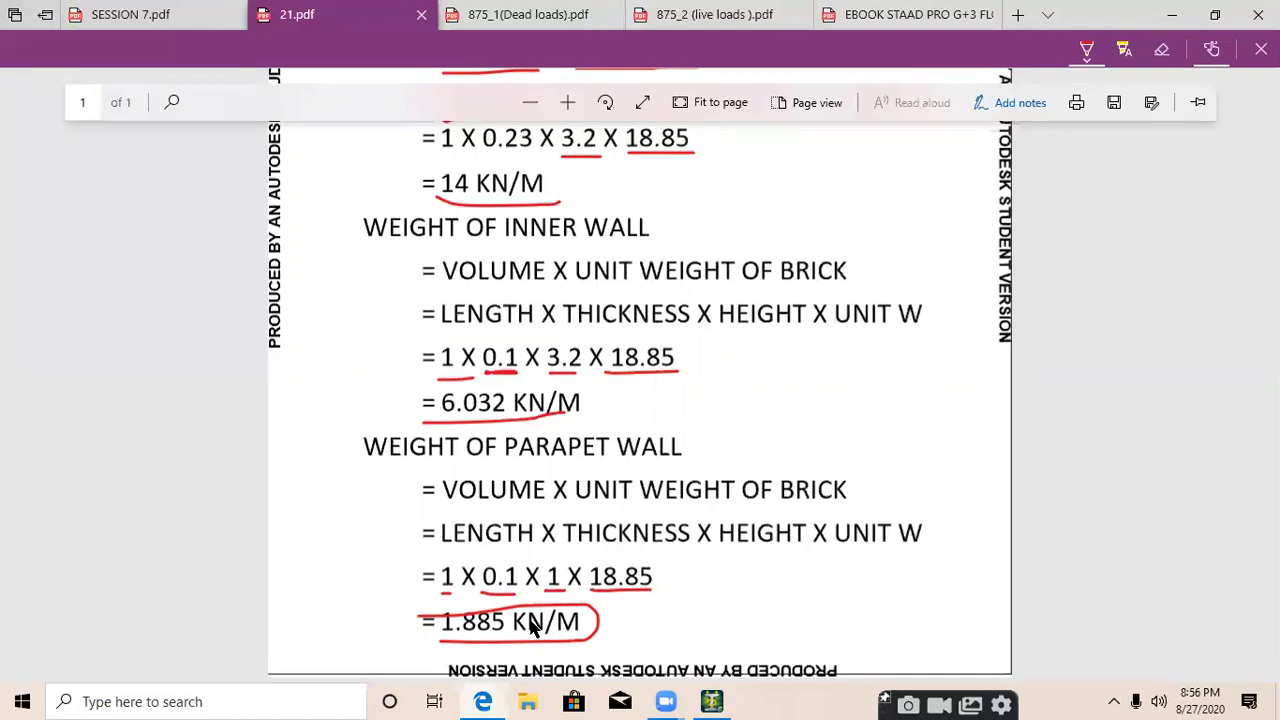
scroll(643, 622, "up", 5)
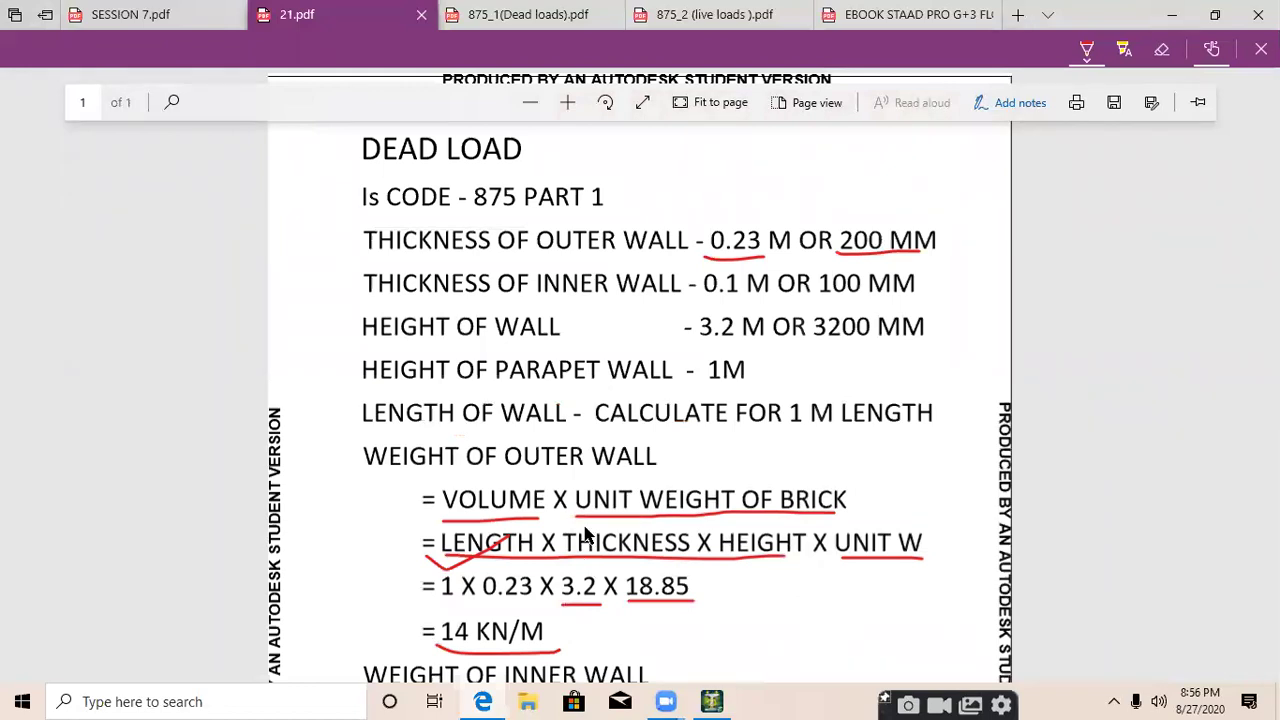
scroll(592, 412, "down", 5)
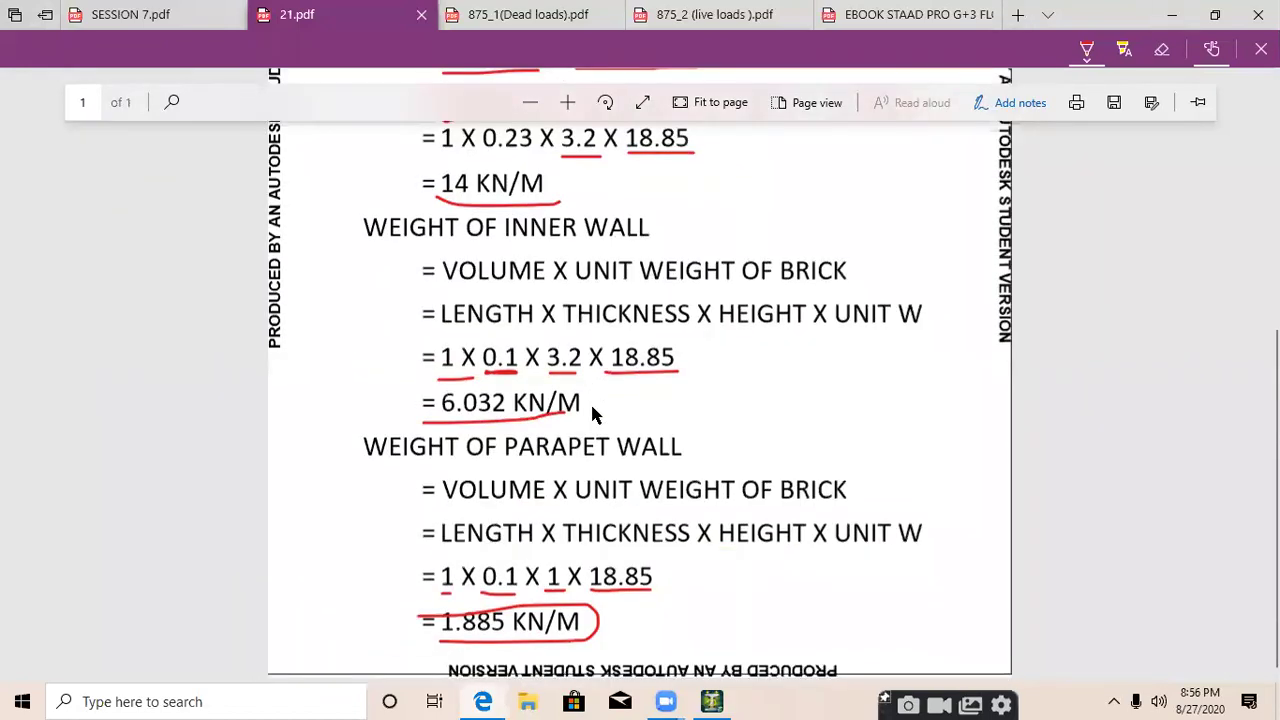
scroll(611, 462, "up", 5)
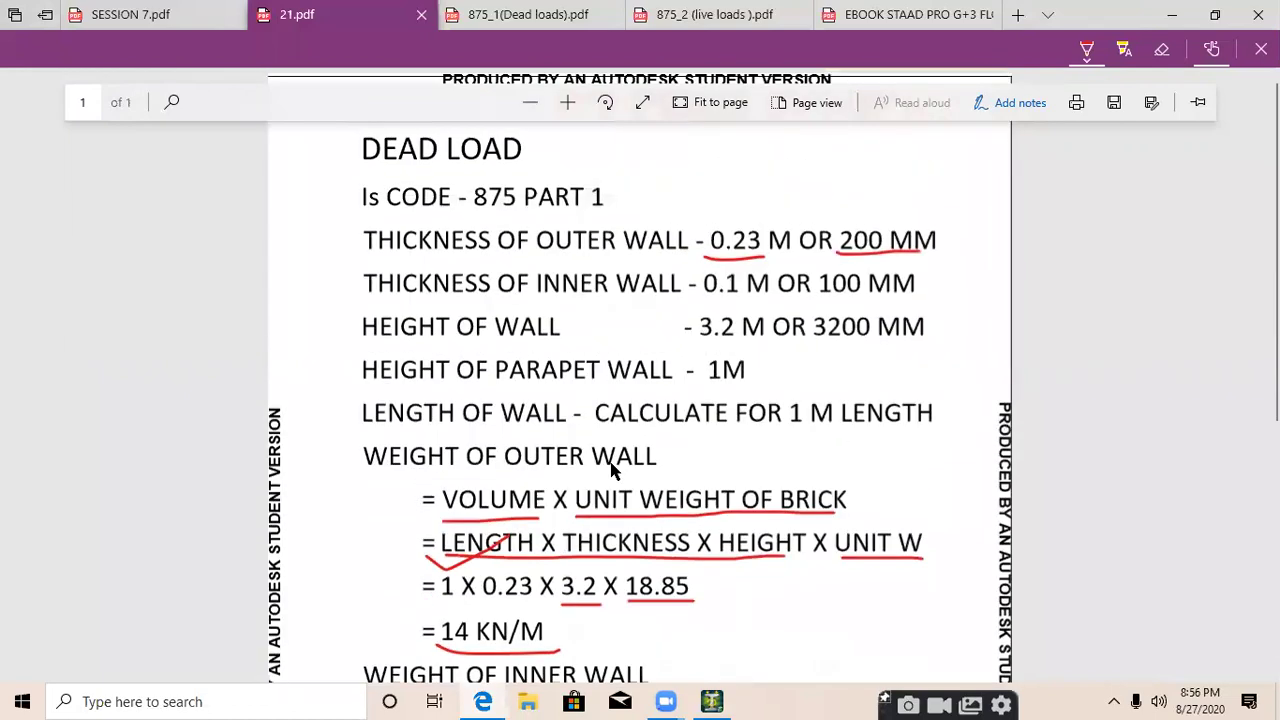
Return to STAAD.Pro and let Auto Save save the modified structure
left_click(1172, 15)
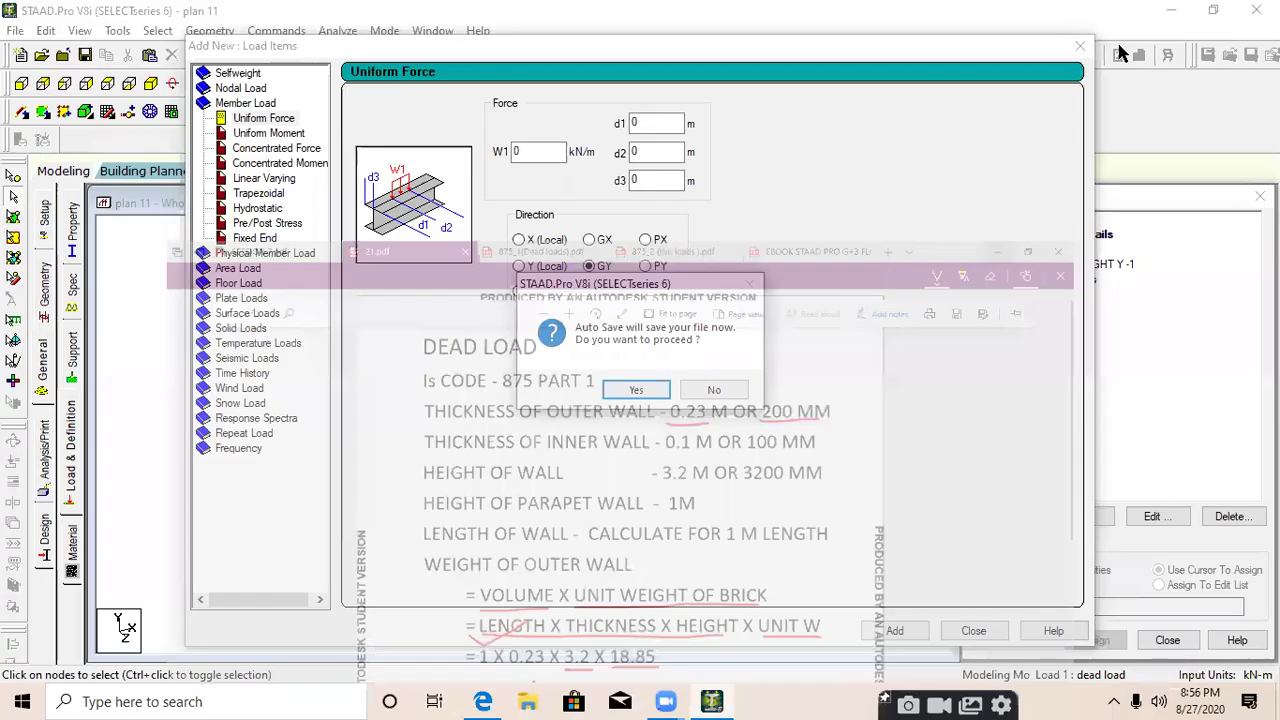
left_click(660, 397)
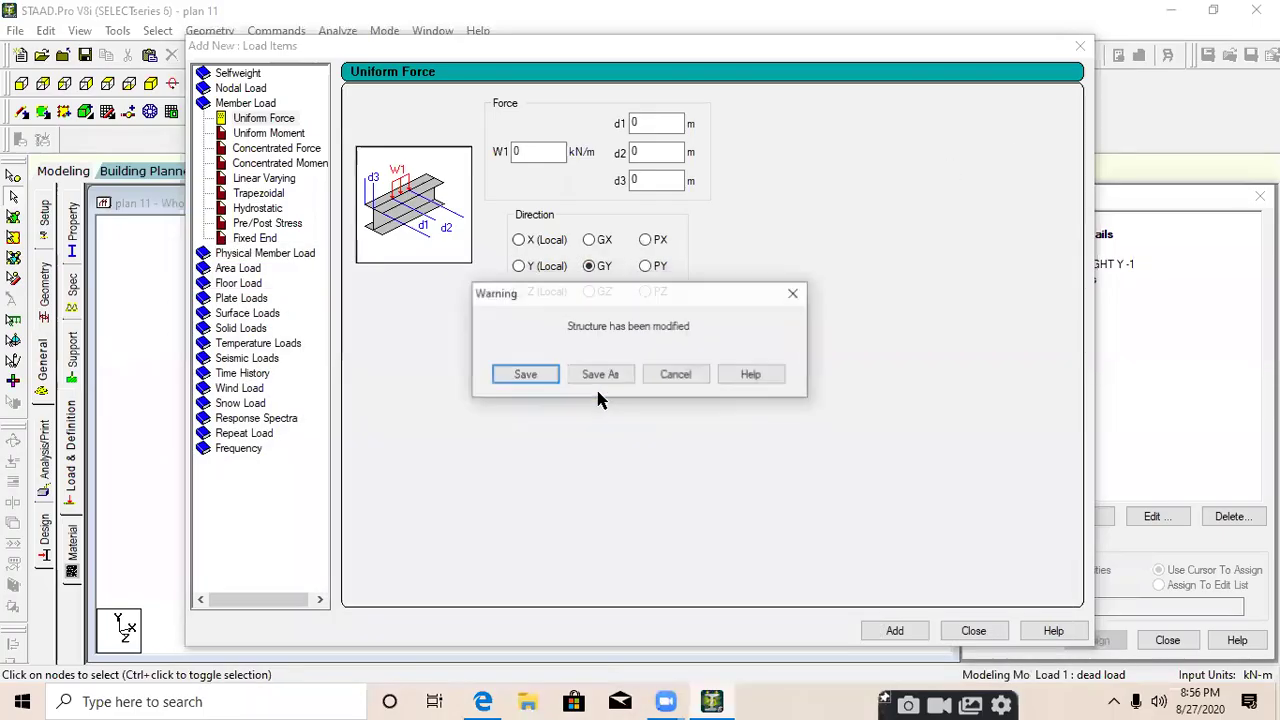
left_click(532, 371)
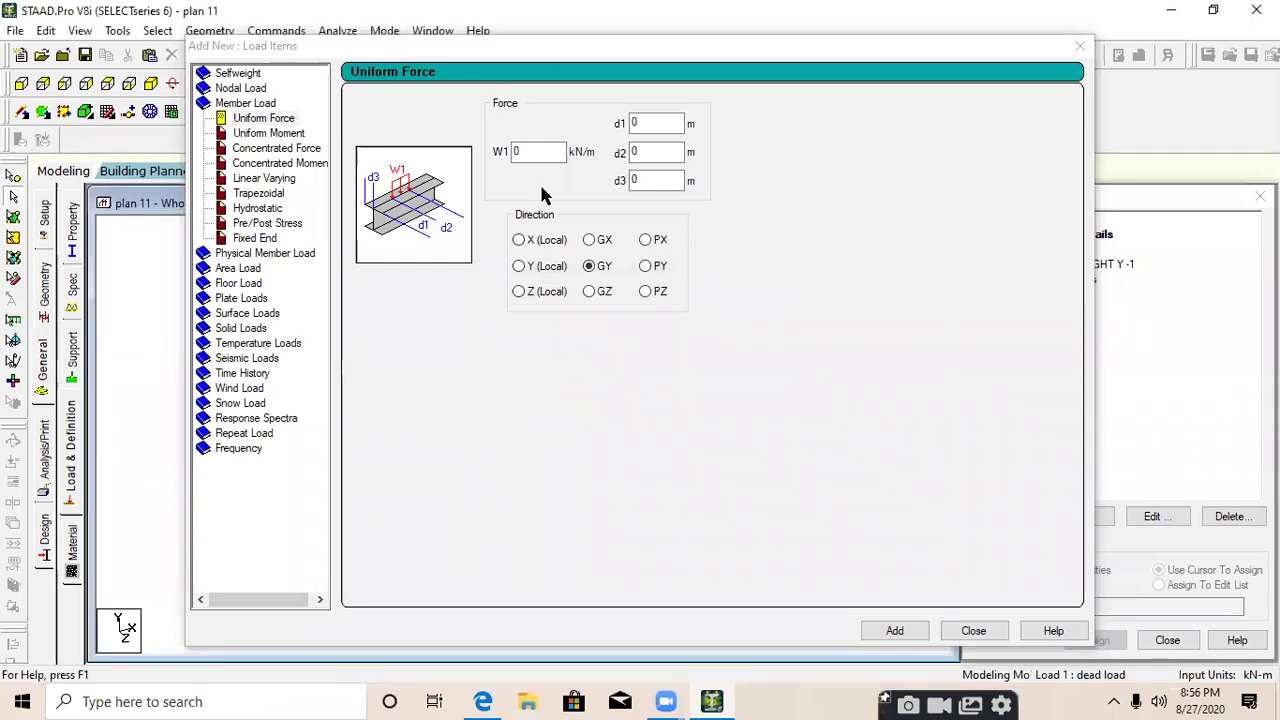
Add a uniform member force of -14 kN/m in the GY direction to the dead load case for the outer walls
left_click(257, 120)
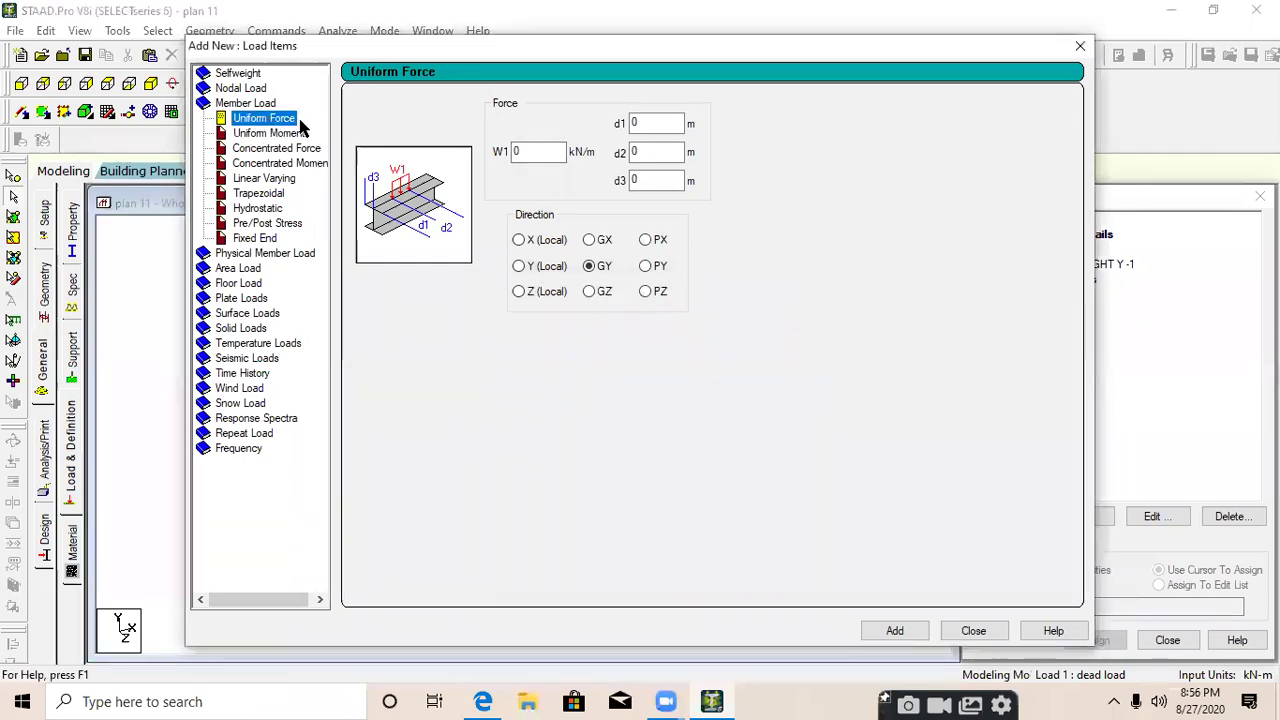
double_click(557, 154)
type("-14")
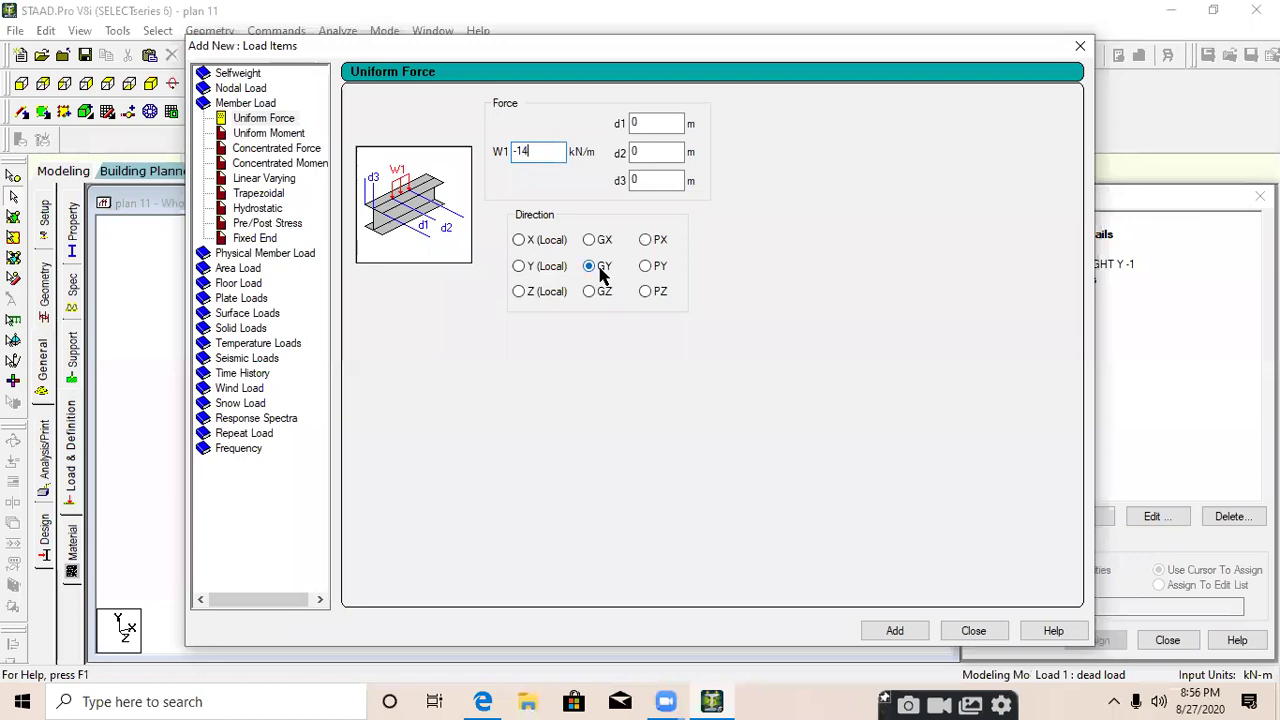
left_click(893, 631)
Add two more GY uniform member forces, -6 kN/m for inner walls and -1.88 kN/m for the parapet, and close the load items dialog
double_click(553, 152)
type("-6")
left_click(890, 630)
double_click(531, 154)
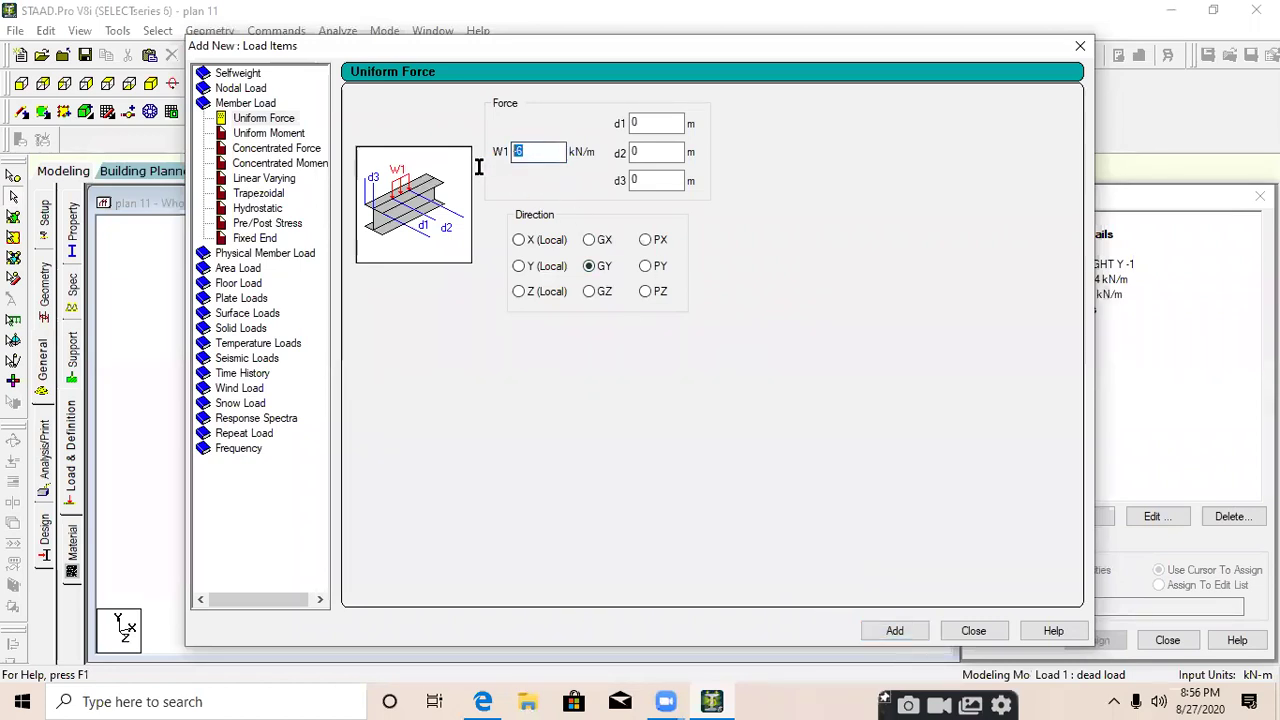
type("-1.88")
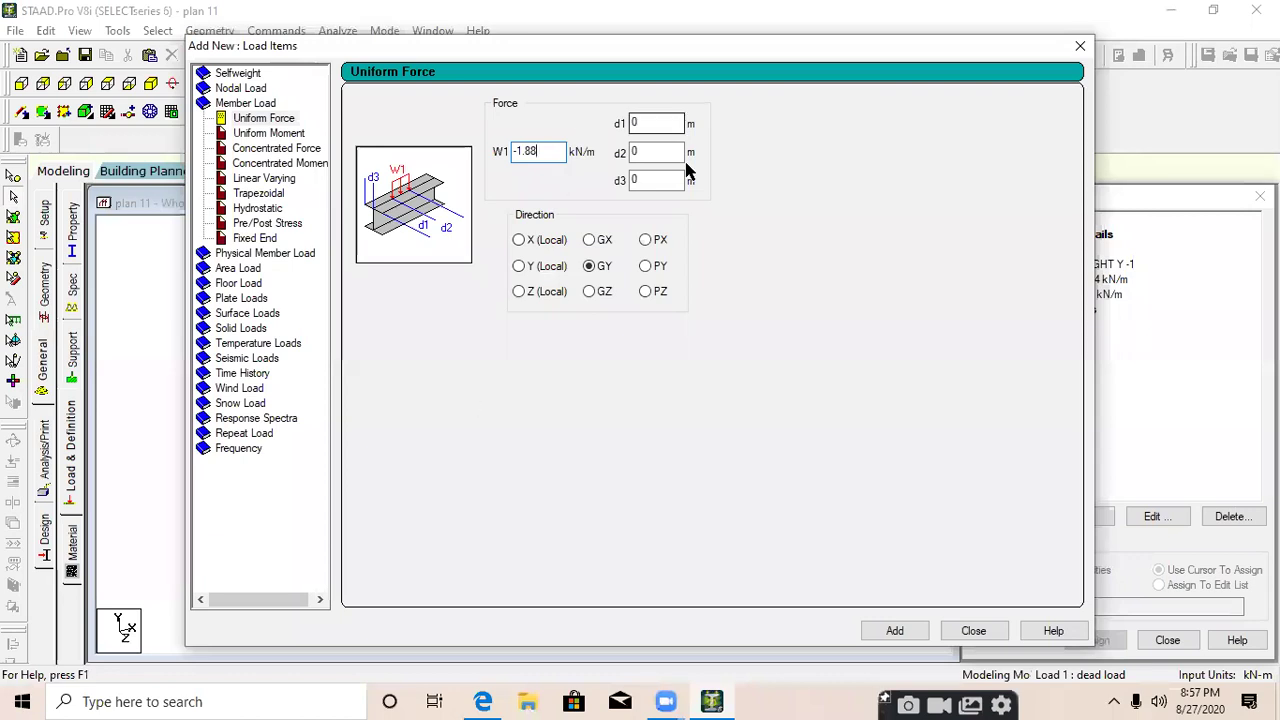
left_click(894, 630)
left_click(972, 630)
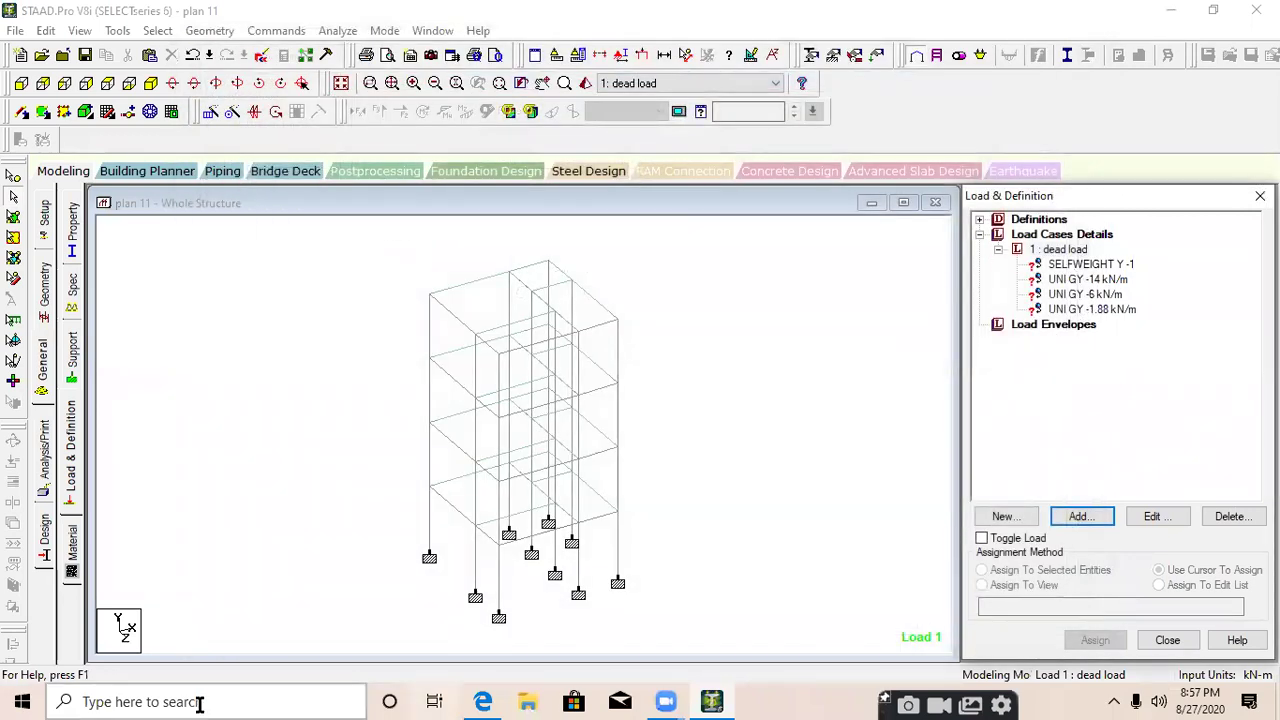
Assign the selfweight load Y -1 to all members in the view and confirm the assignment
left_click(1068, 265)
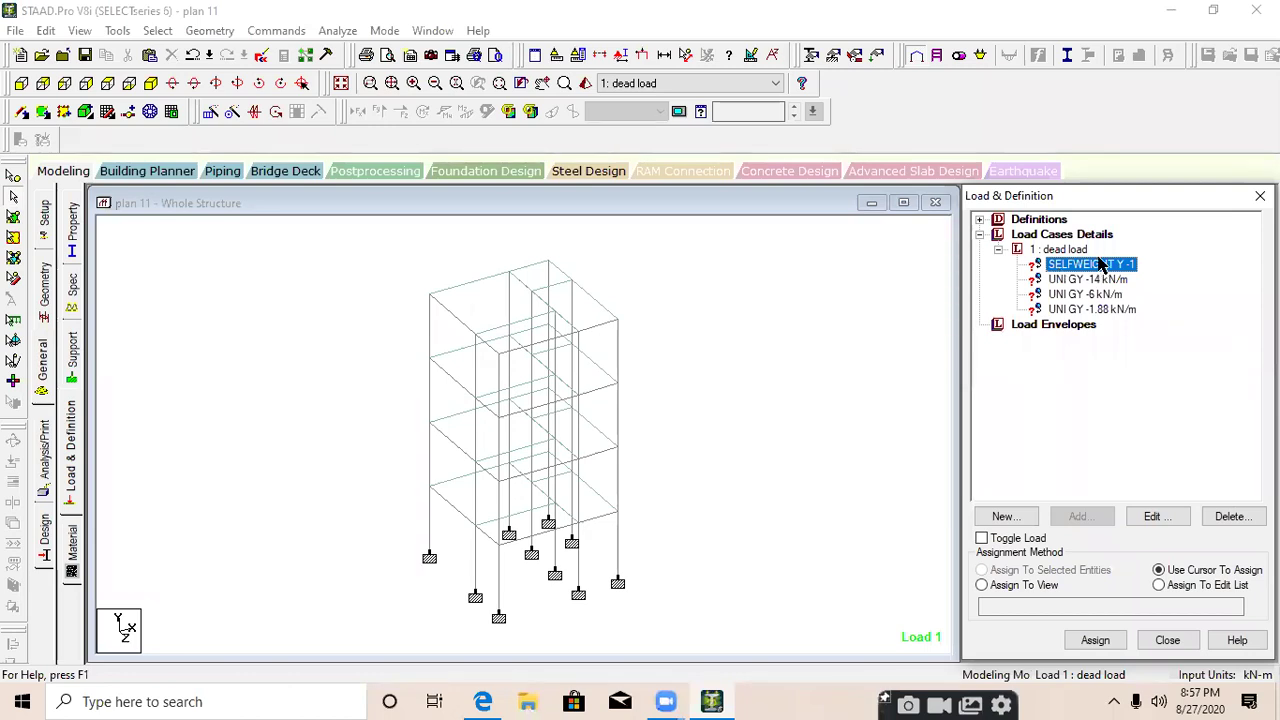
left_click(981, 585)
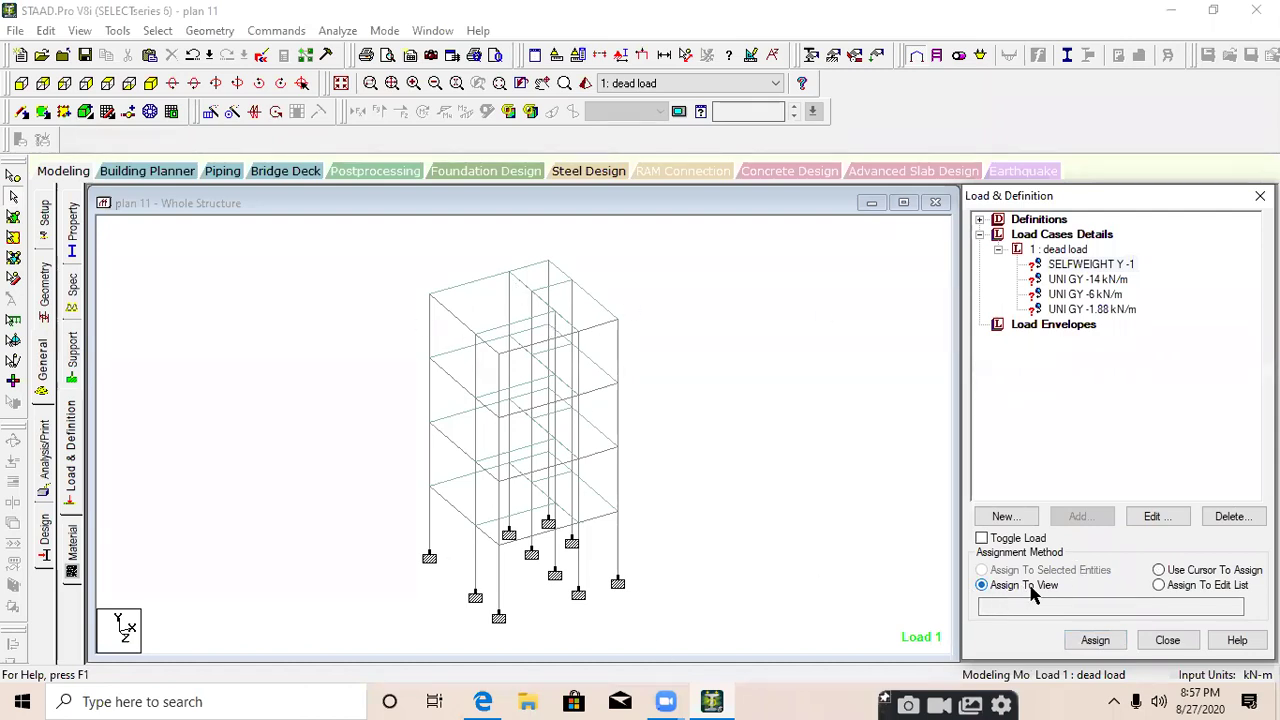
left_click(1095, 640)
left_click(1147, 468)
left_click(873, 445)
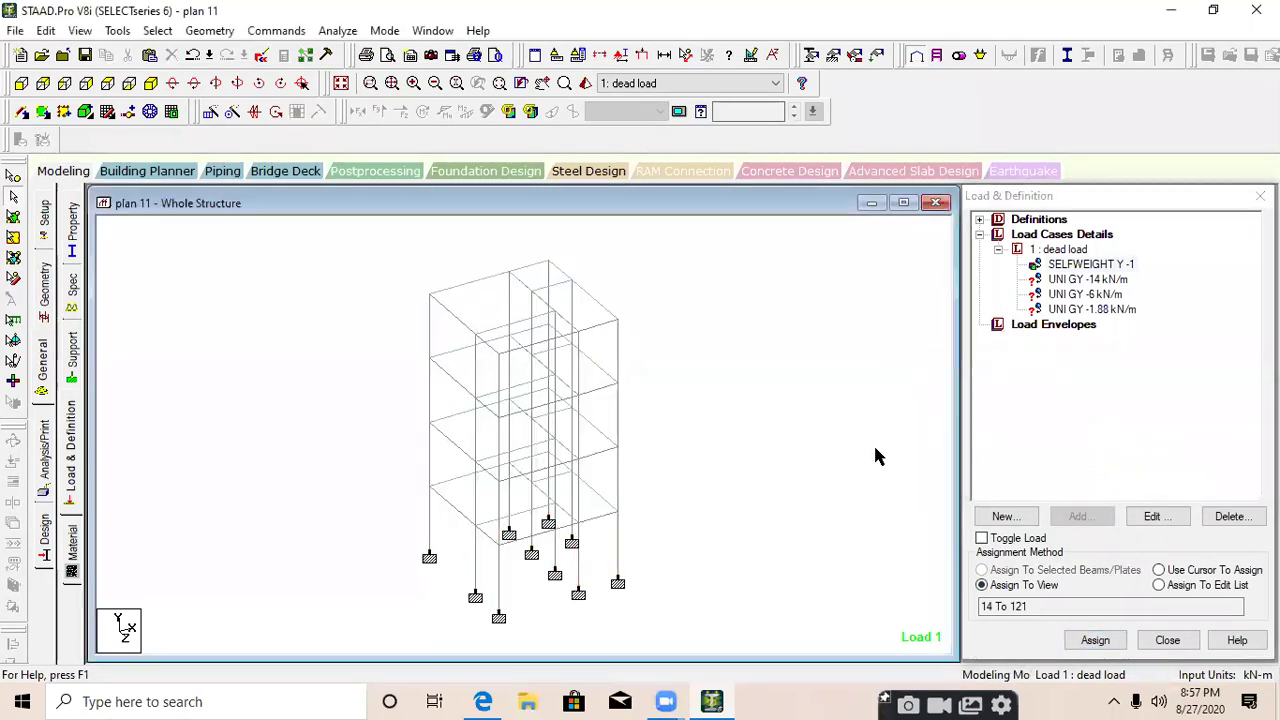
Select the beams of the three floor levels below the roof in the front view for the -14 kN/m wall load
left_click(1088, 279)
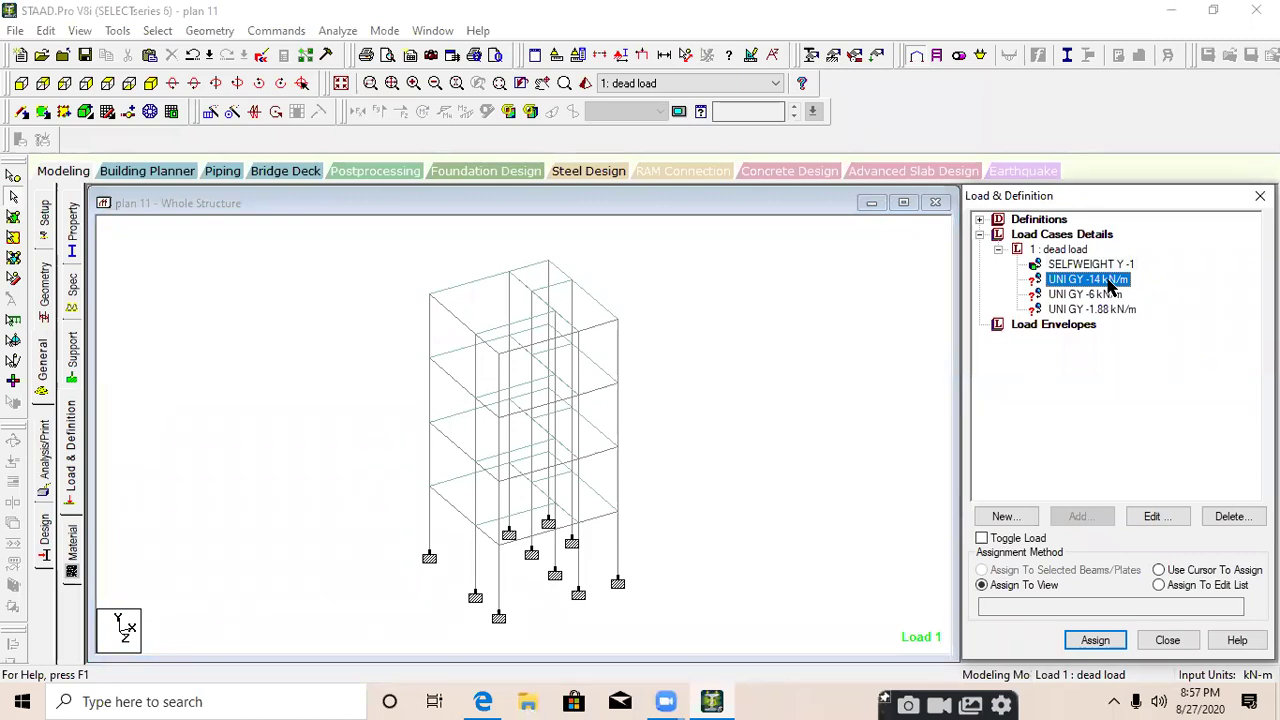
left_click(738, 397)
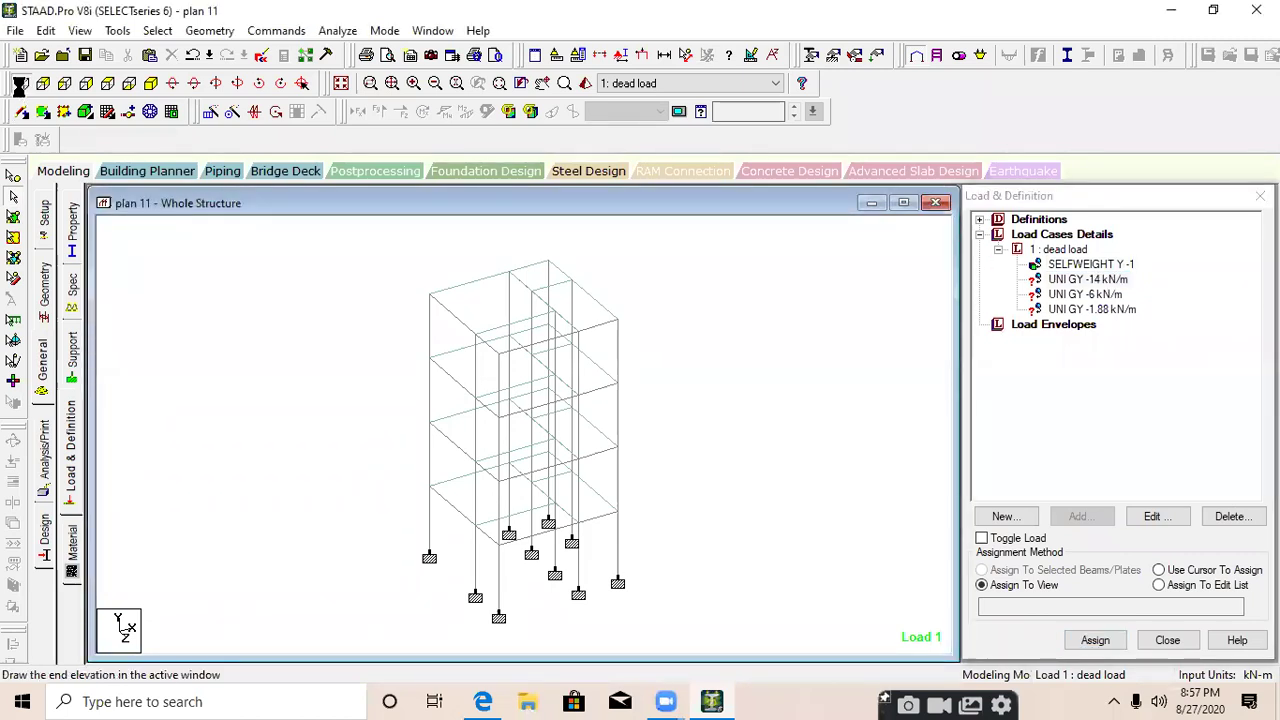
left_click(21, 83)
left_click_drag(394, 346, 660, 346)
left_click_drag(418, 346, 680, 360)
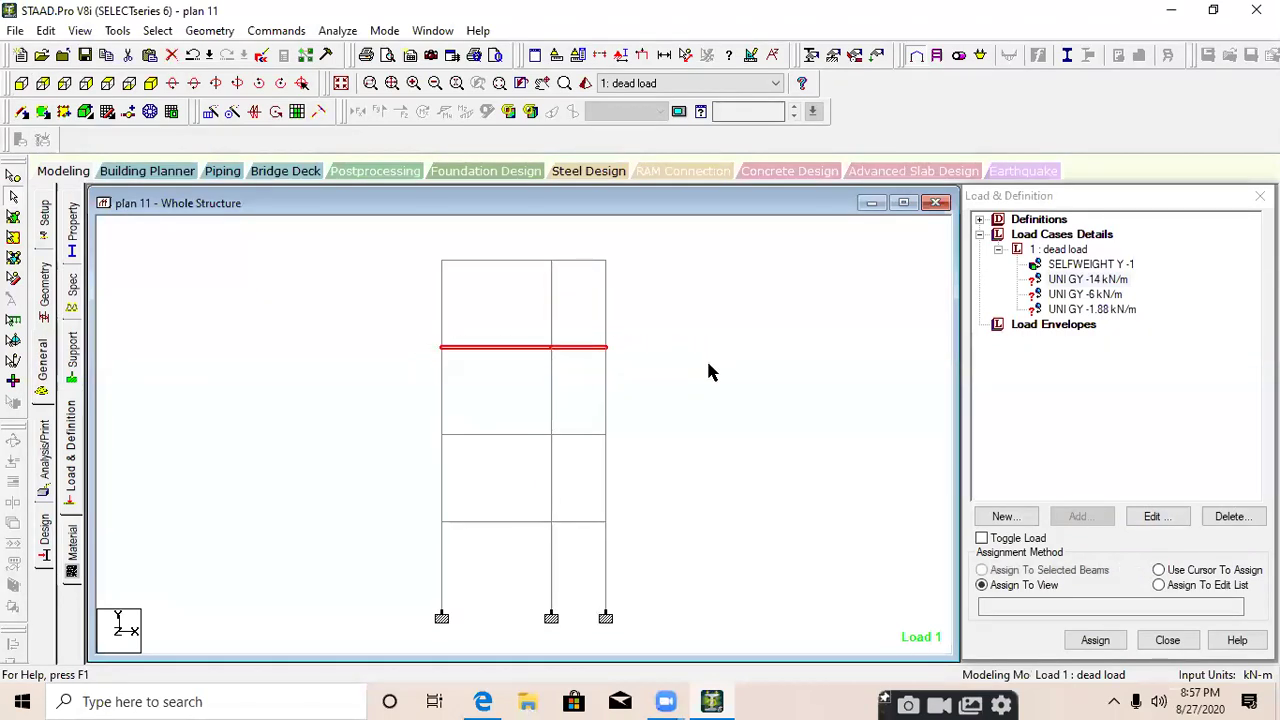
left_click_drag(398, 432, 645, 462)
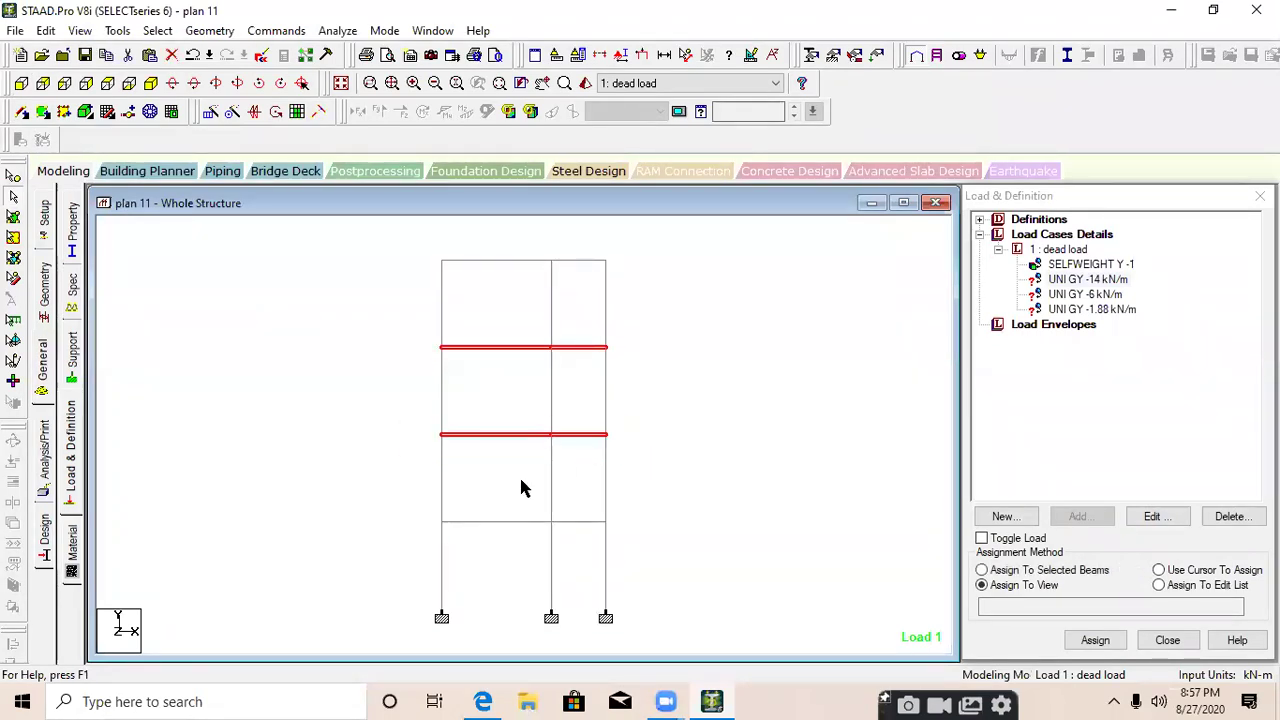
left_click_drag(412, 516, 648, 526)
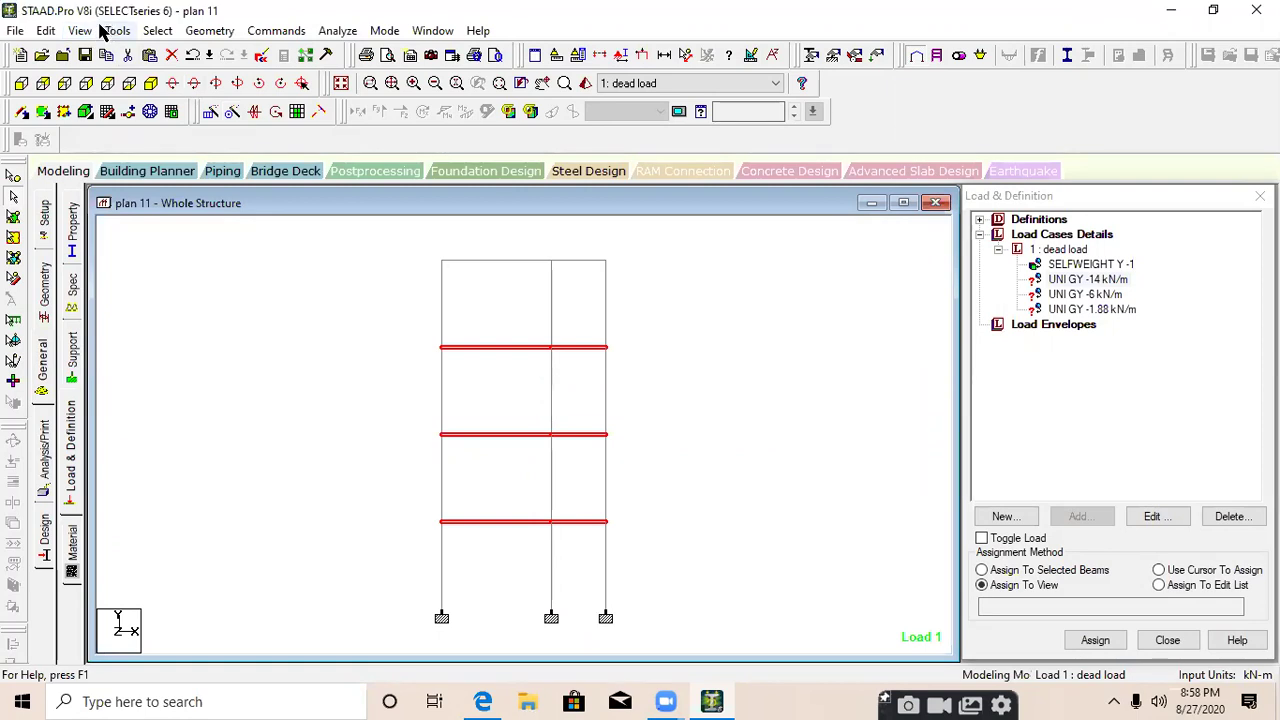
Show only the selected beams of the three lower floor levels and view them from above
left_click(90, 32)
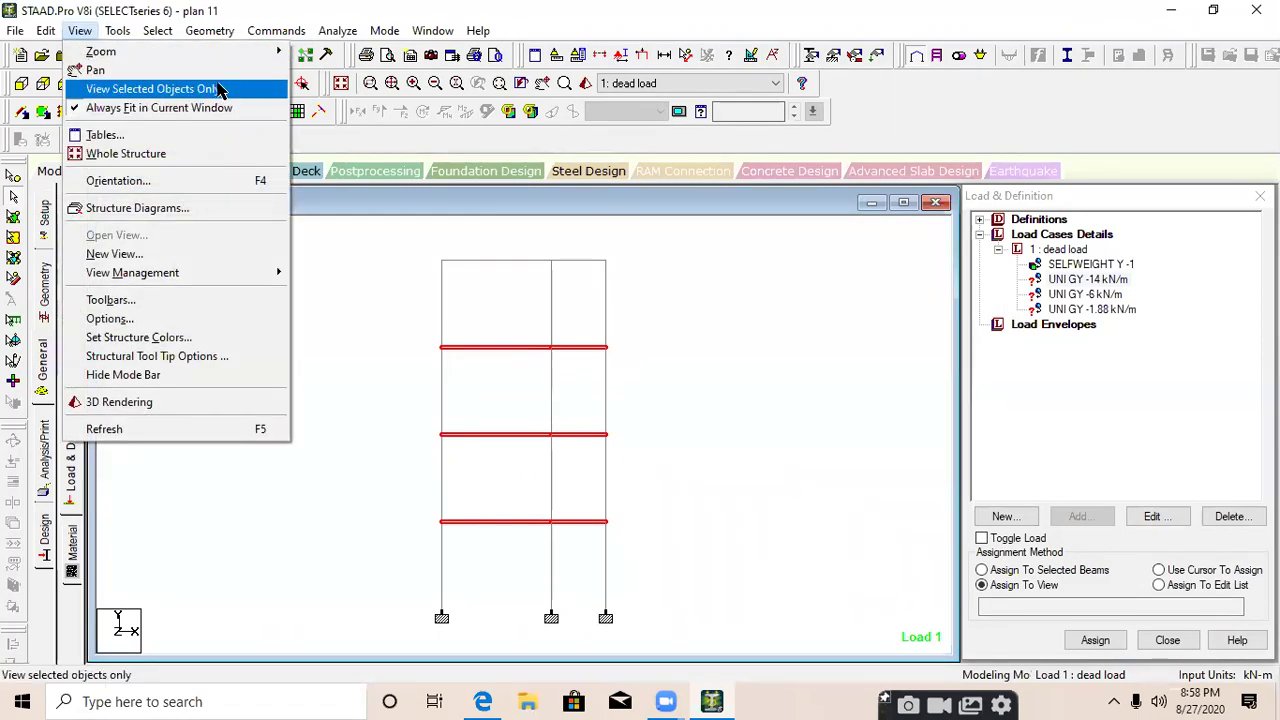
left_click(216, 88)
left_click(320, 357)
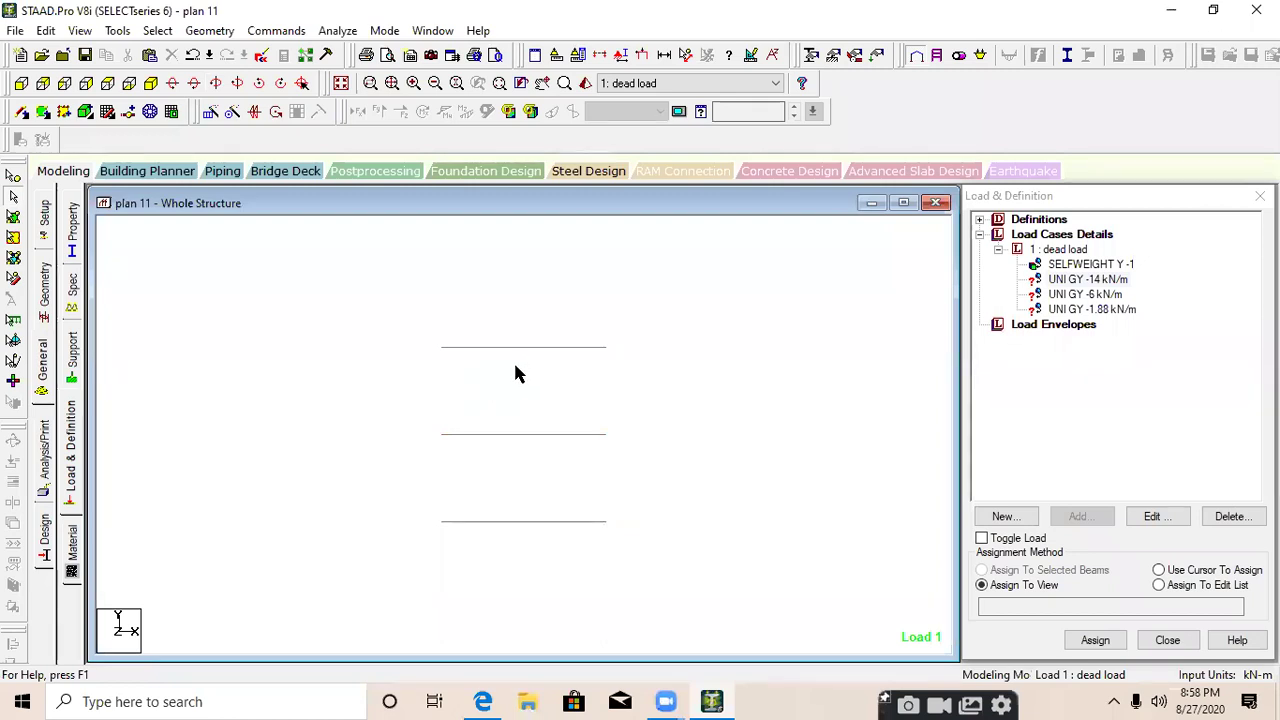
left_click(108, 84)
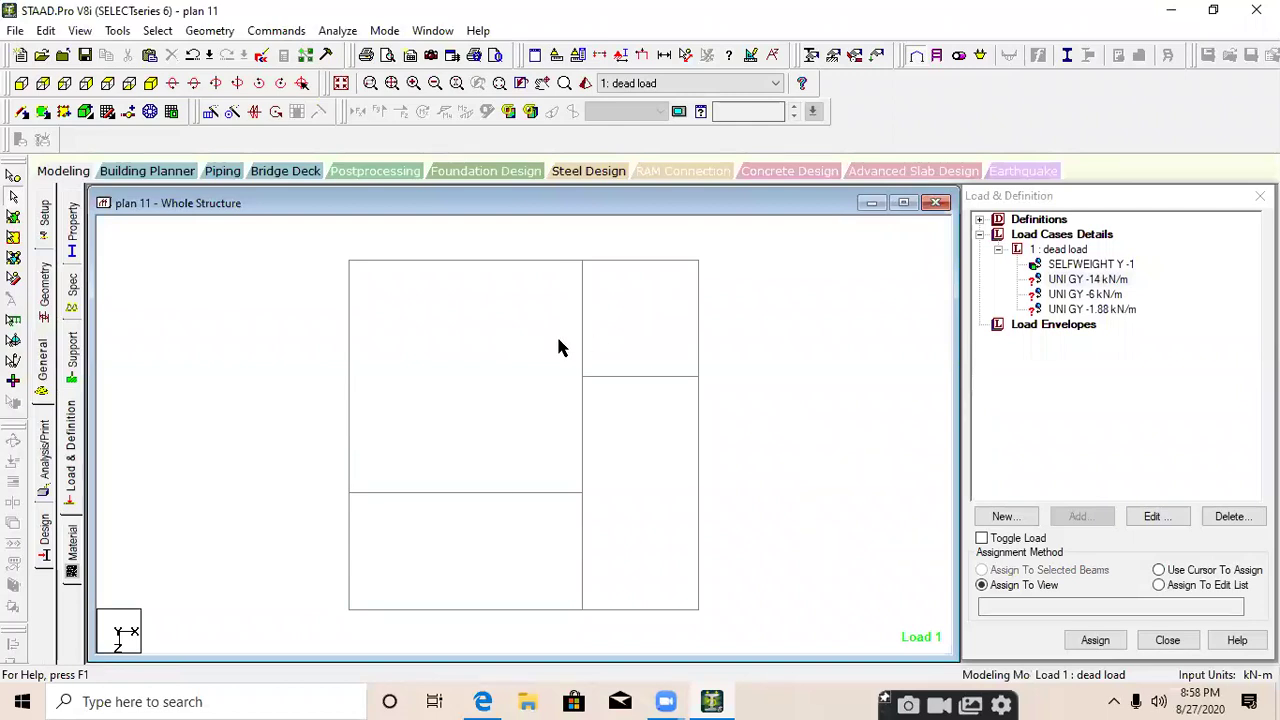
Select the outer perimeter beams in the plan view and assign the -14 kN/m GY wall load to them
left_click(1078, 282)
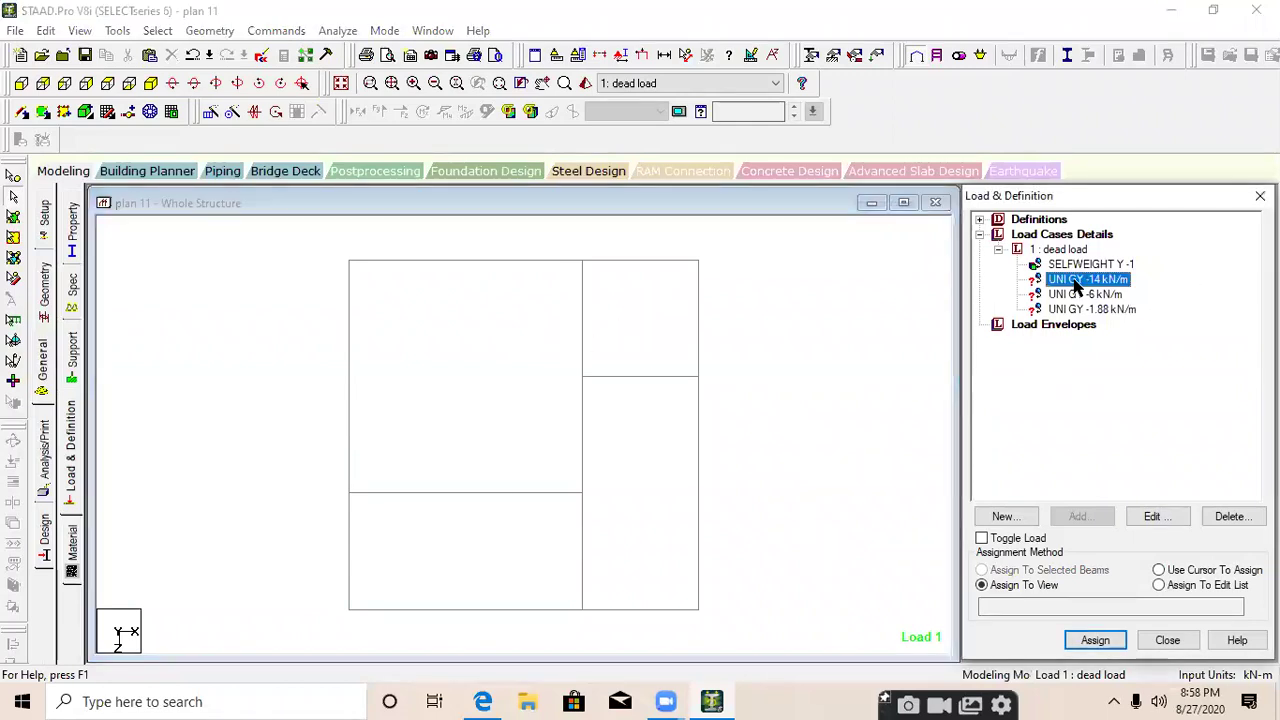
left_click_drag(742, 230, 284, 286)
left_click_drag(357, 240, 374, 617, "ctrl")
left_click_drag(768, 600, 678, 662, "ctrl")
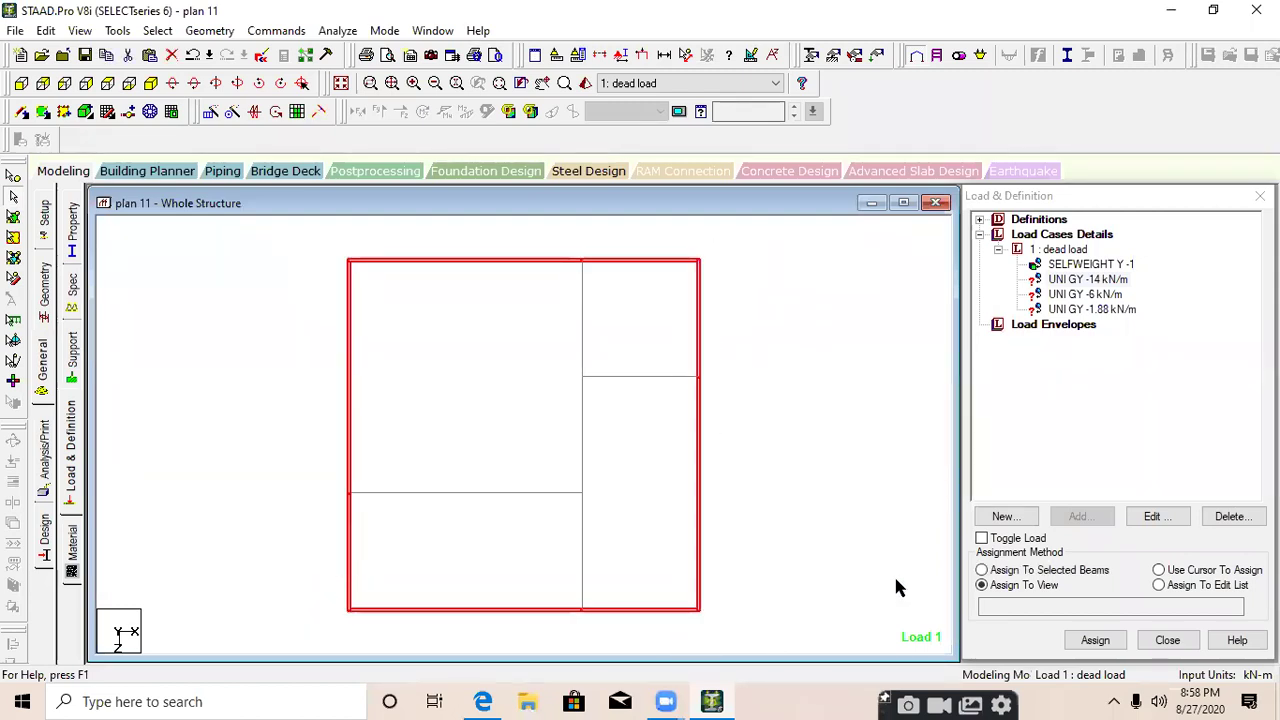
left_click(1043, 571)
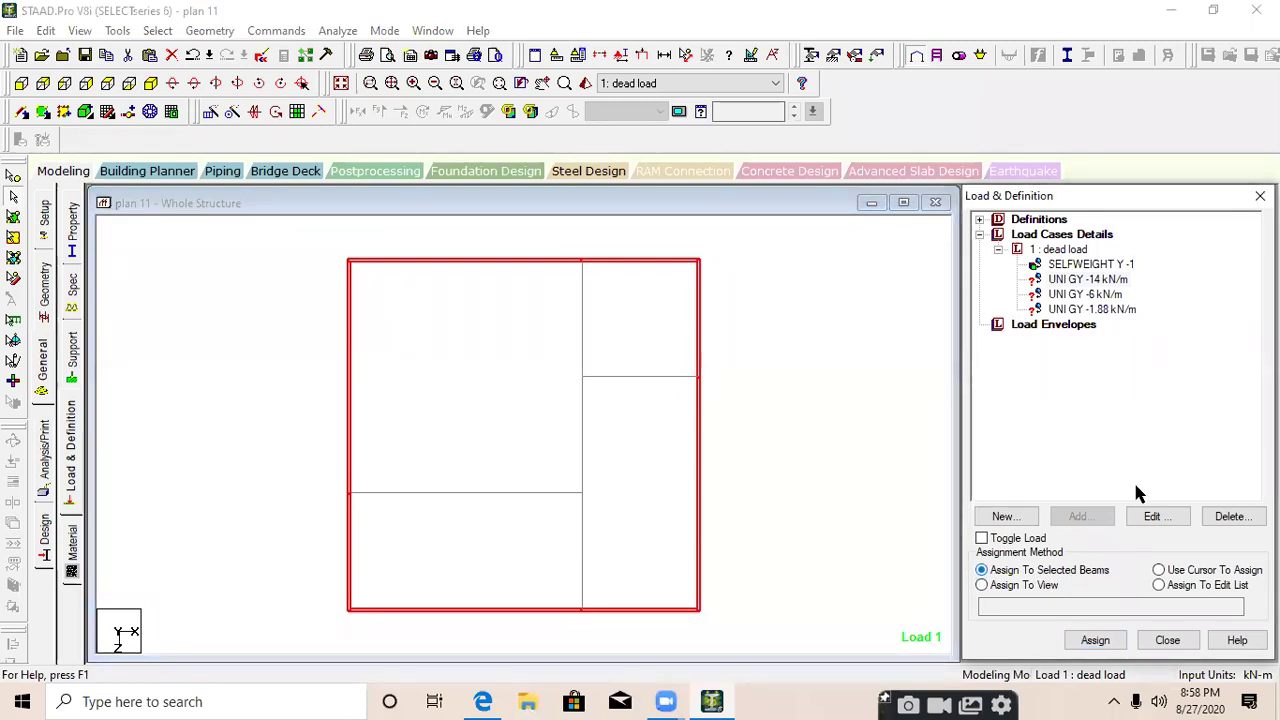
key("Return")
left_click(930, 320)
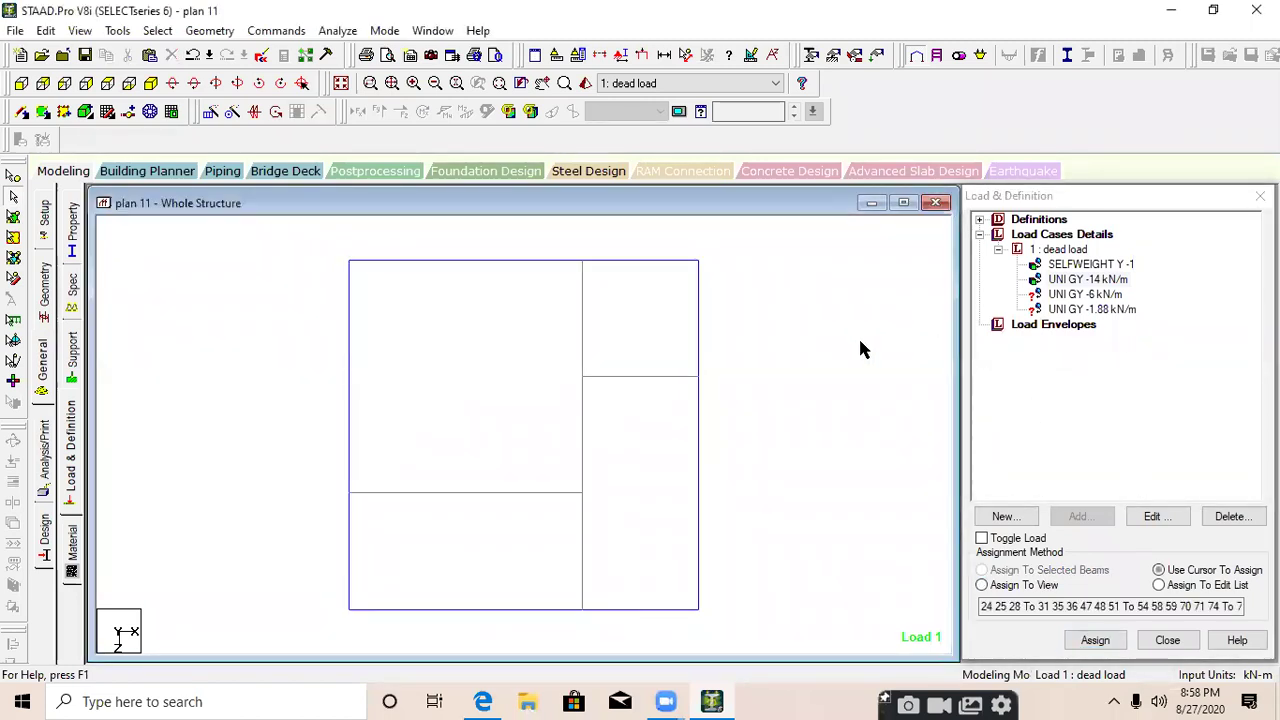
Select the interior beams in the plan view and assign the -6 kN/m GY load to them
left_click(1094, 294)
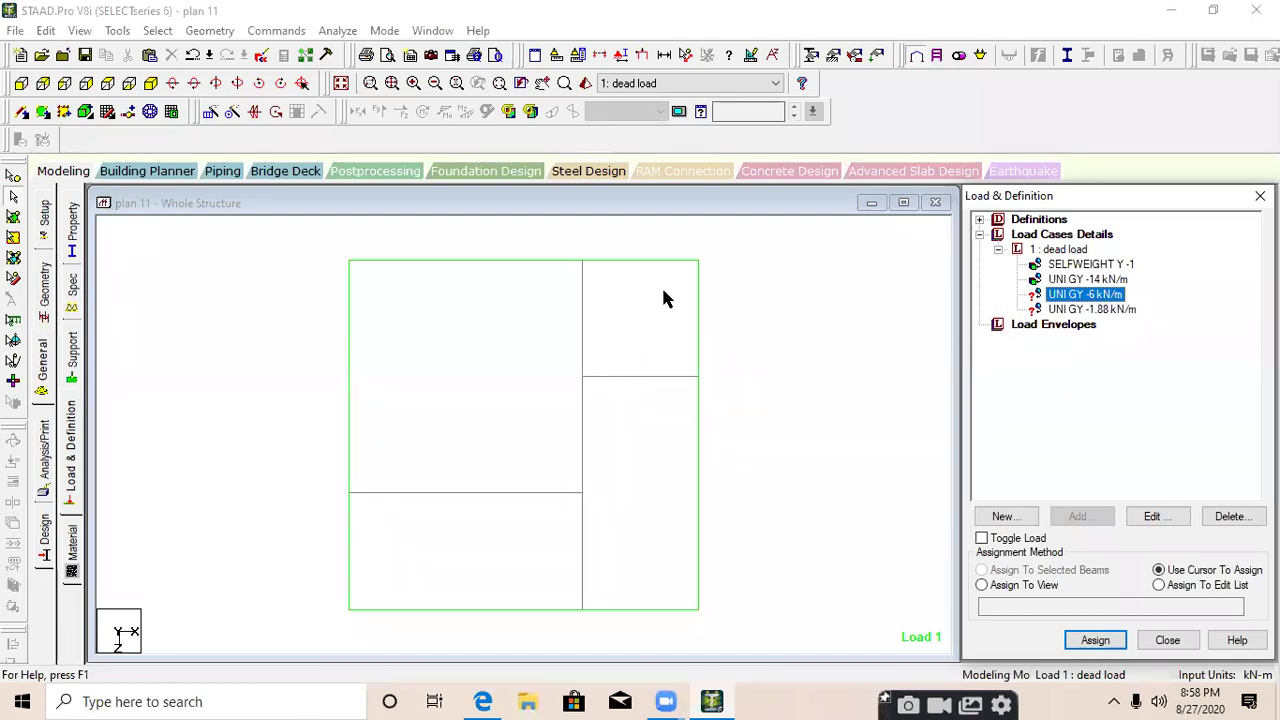
left_click_drag(686, 277, 370, 590)
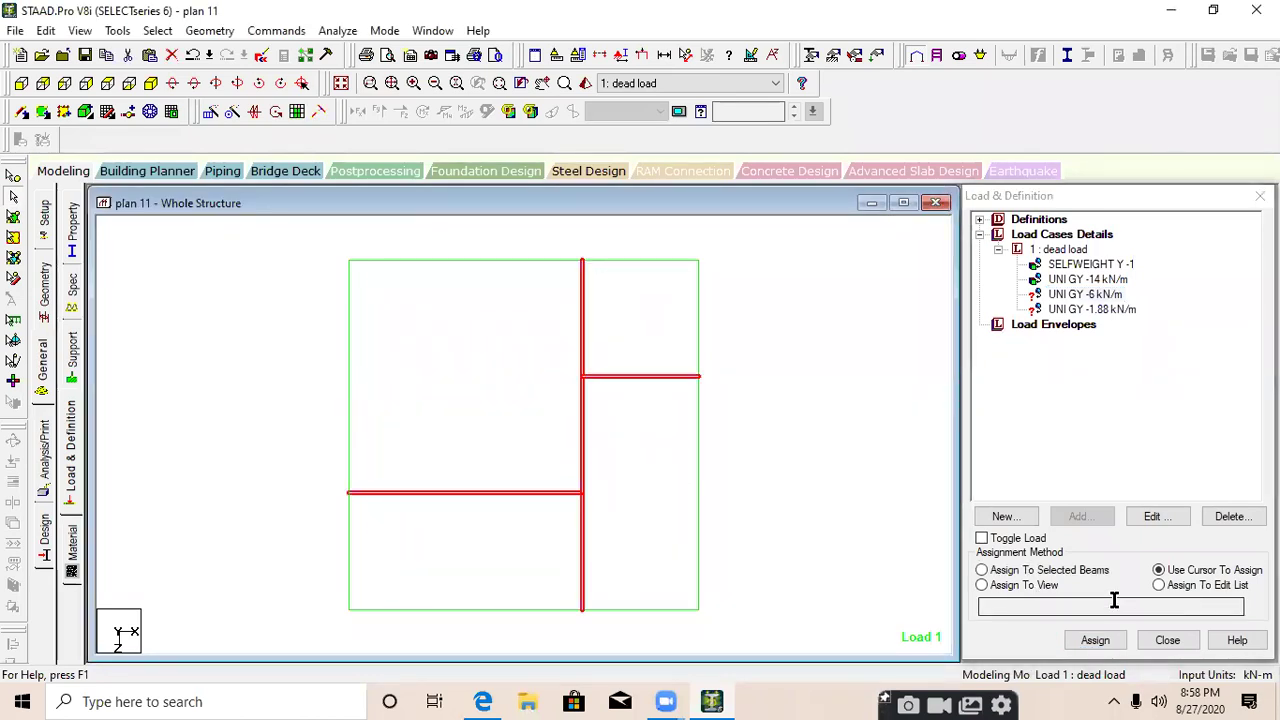
left_click(1020, 570)
left_click(1105, 643)
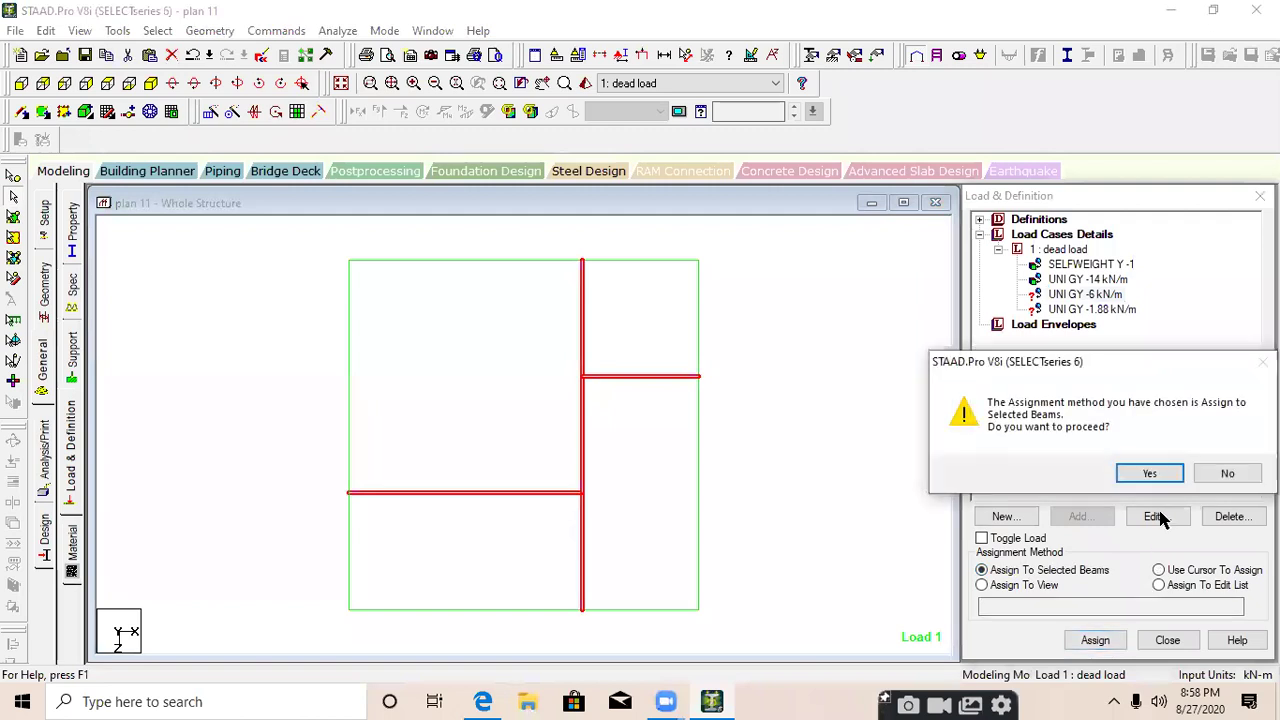
left_click(1157, 475)
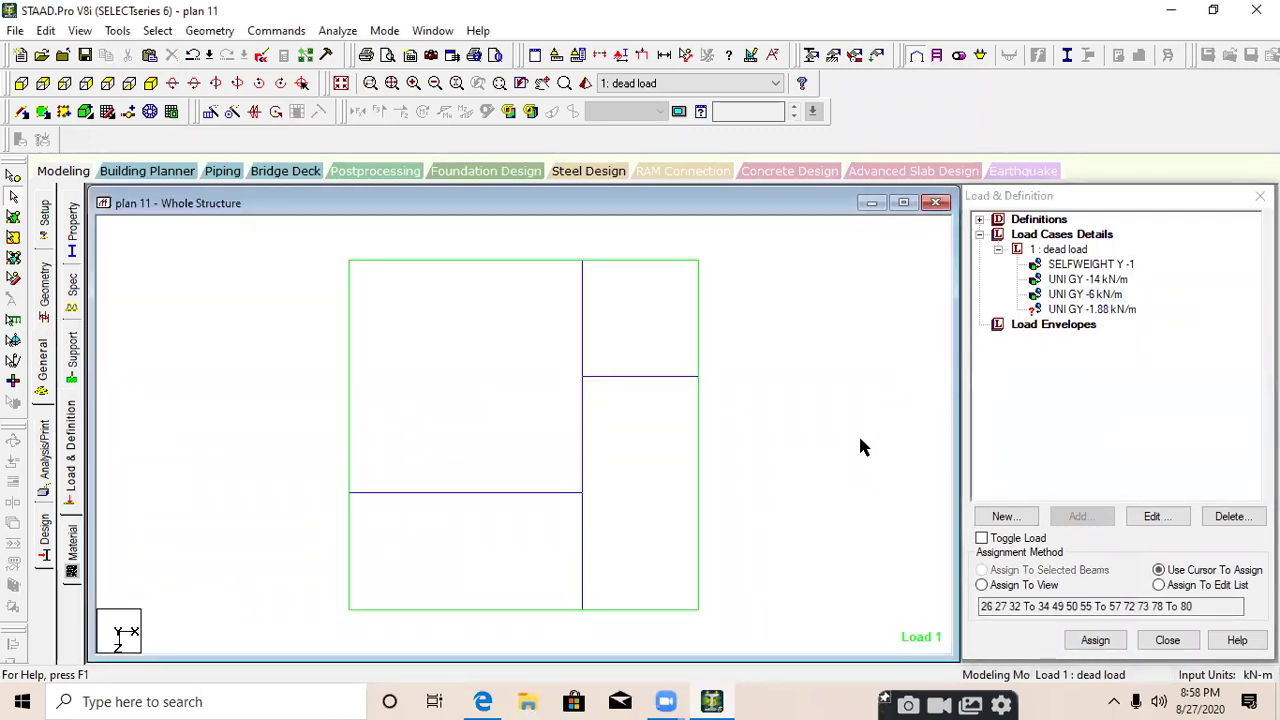
Display the whole structure again, select the roof beams in the front view, and show only those beams from above
key("F8")
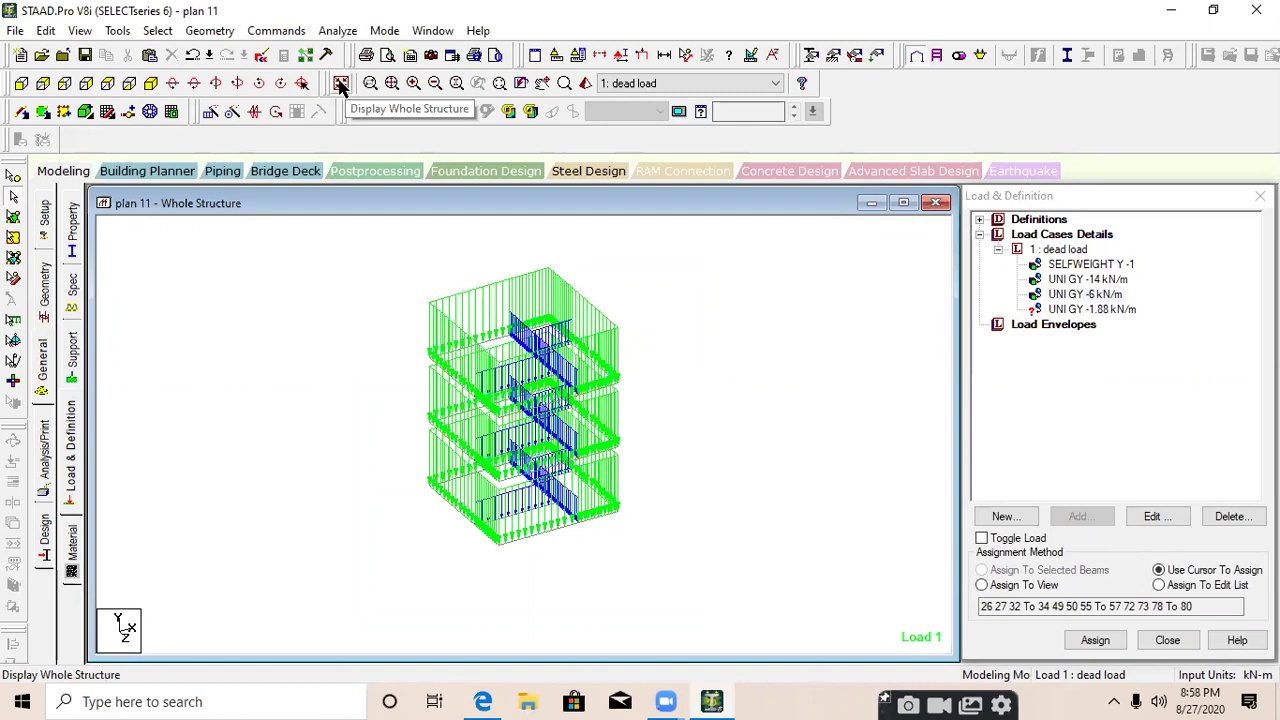
left_click(341, 85)
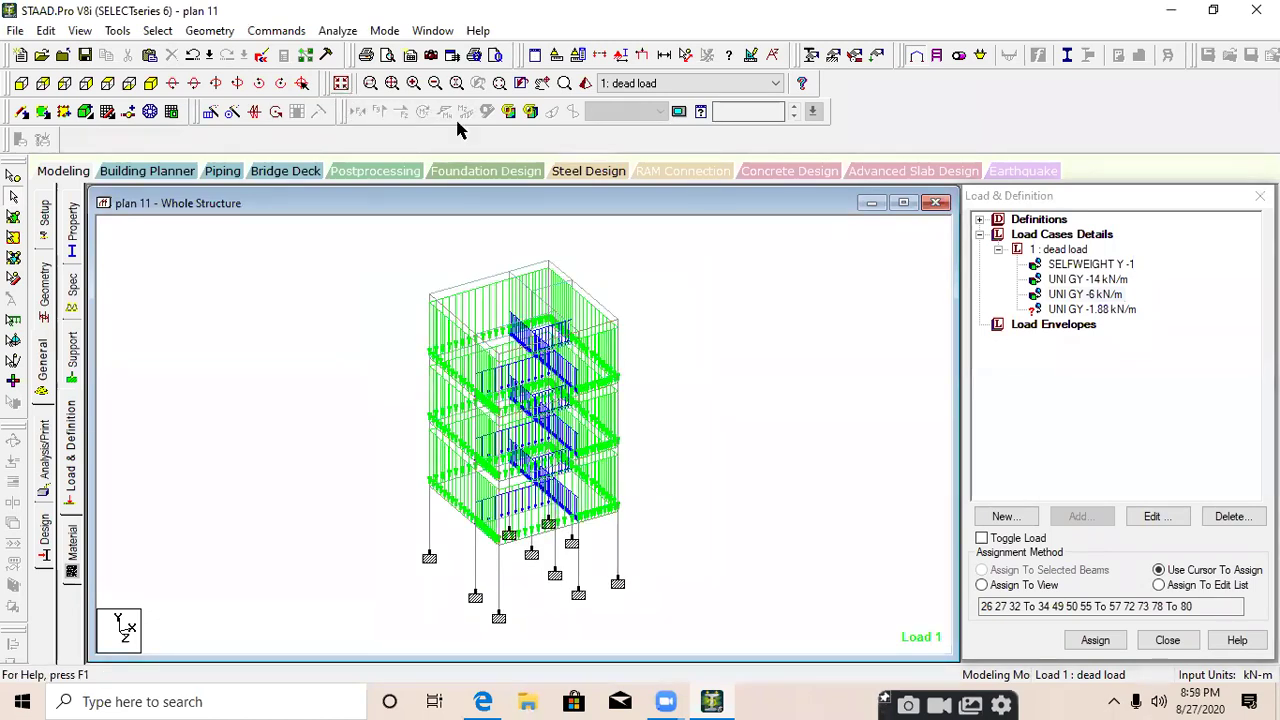
left_click(1110, 310)
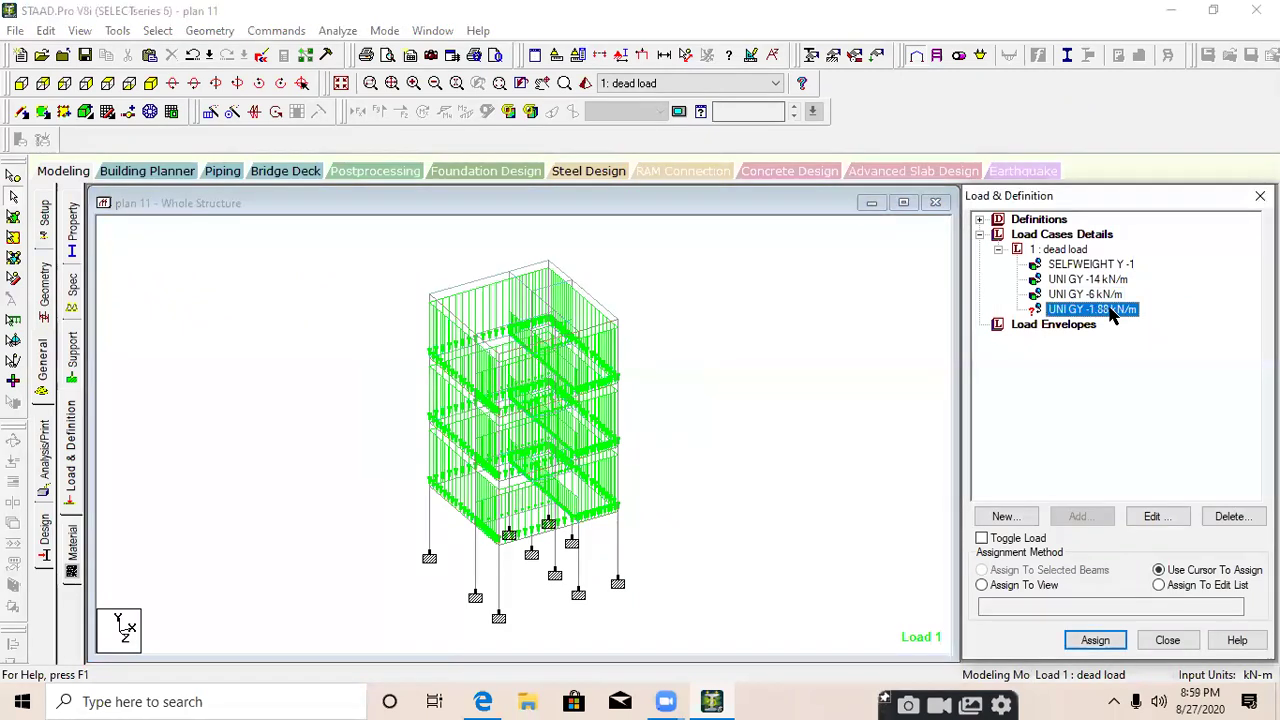
left_click(278, 278)
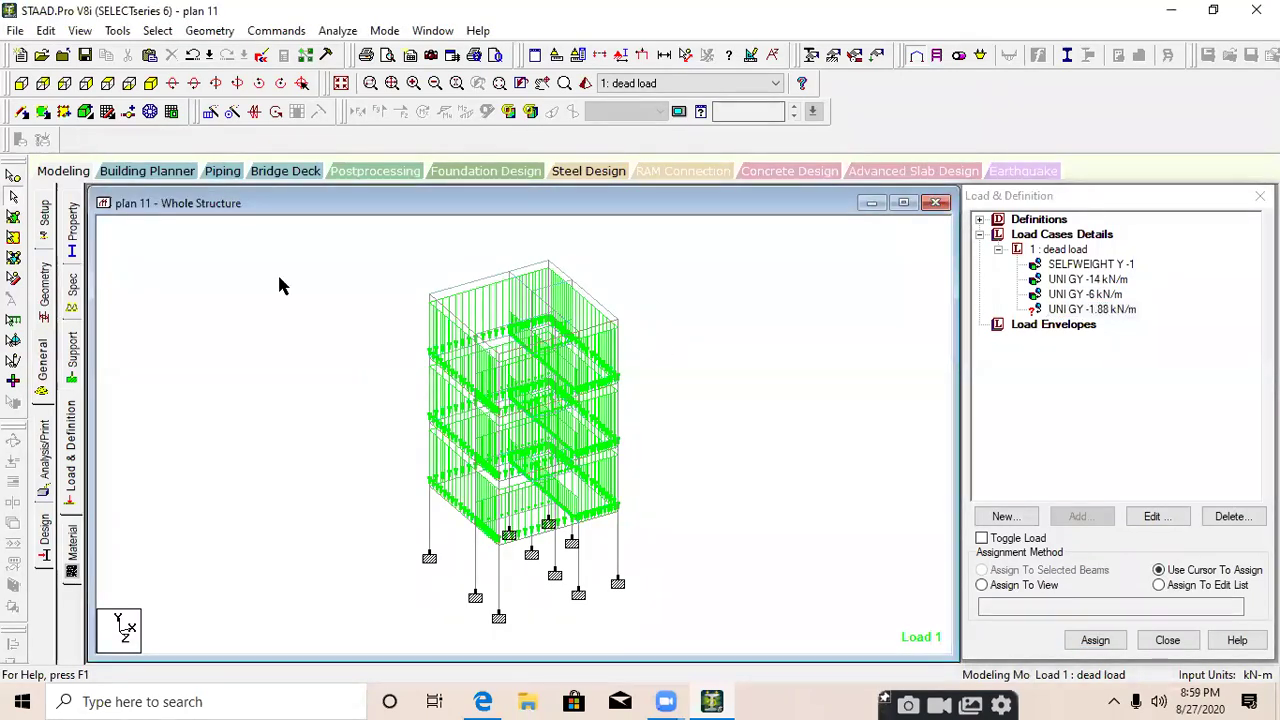
left_click(20, 85)
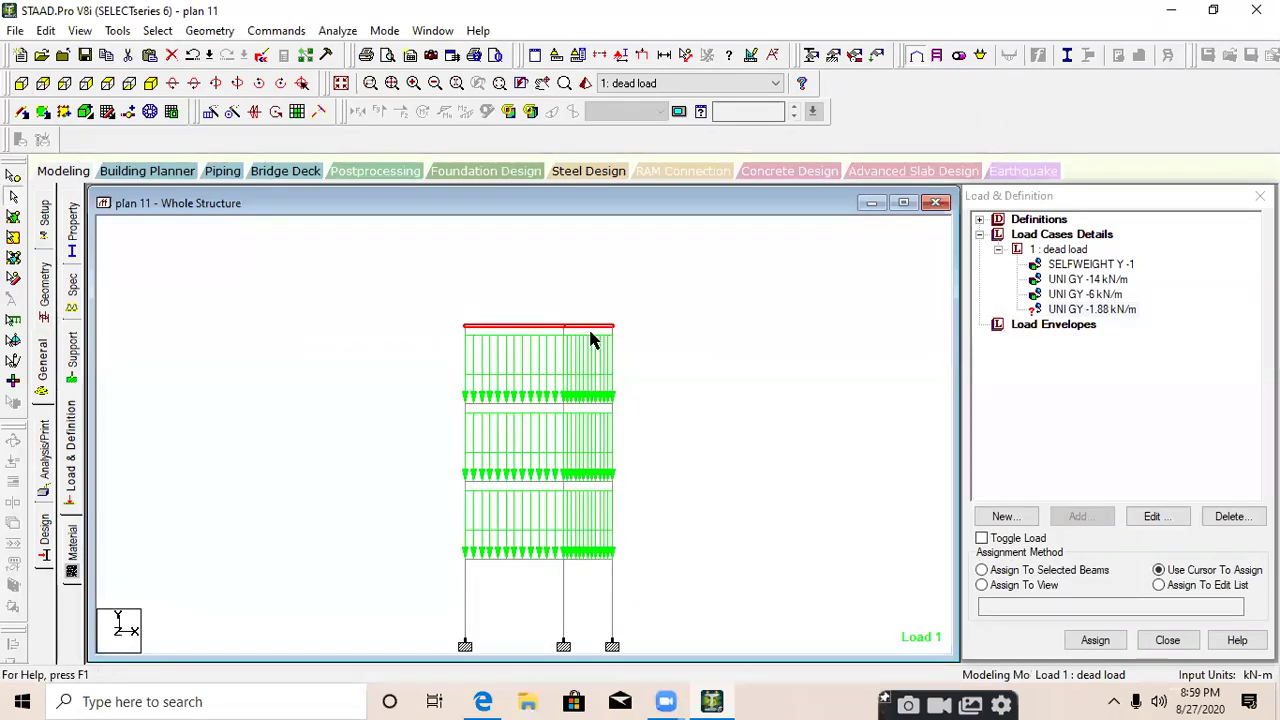
left_click(80, 30)
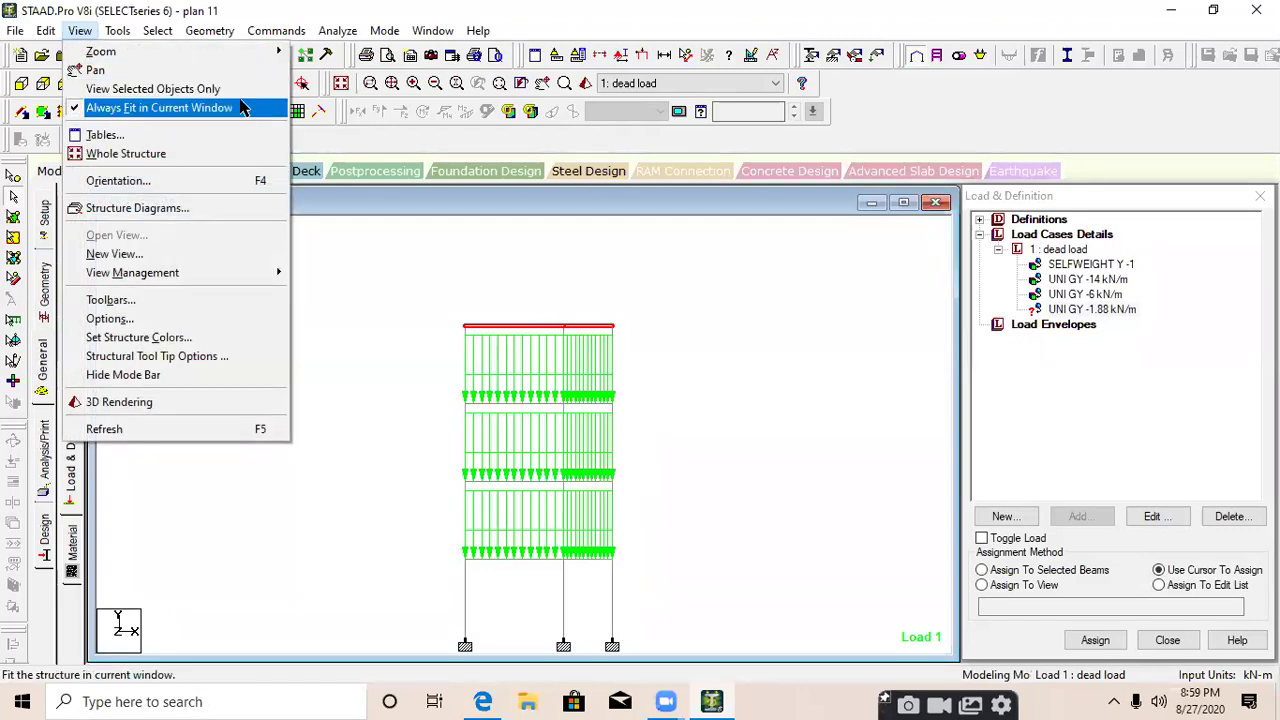
left_click(150, 89)
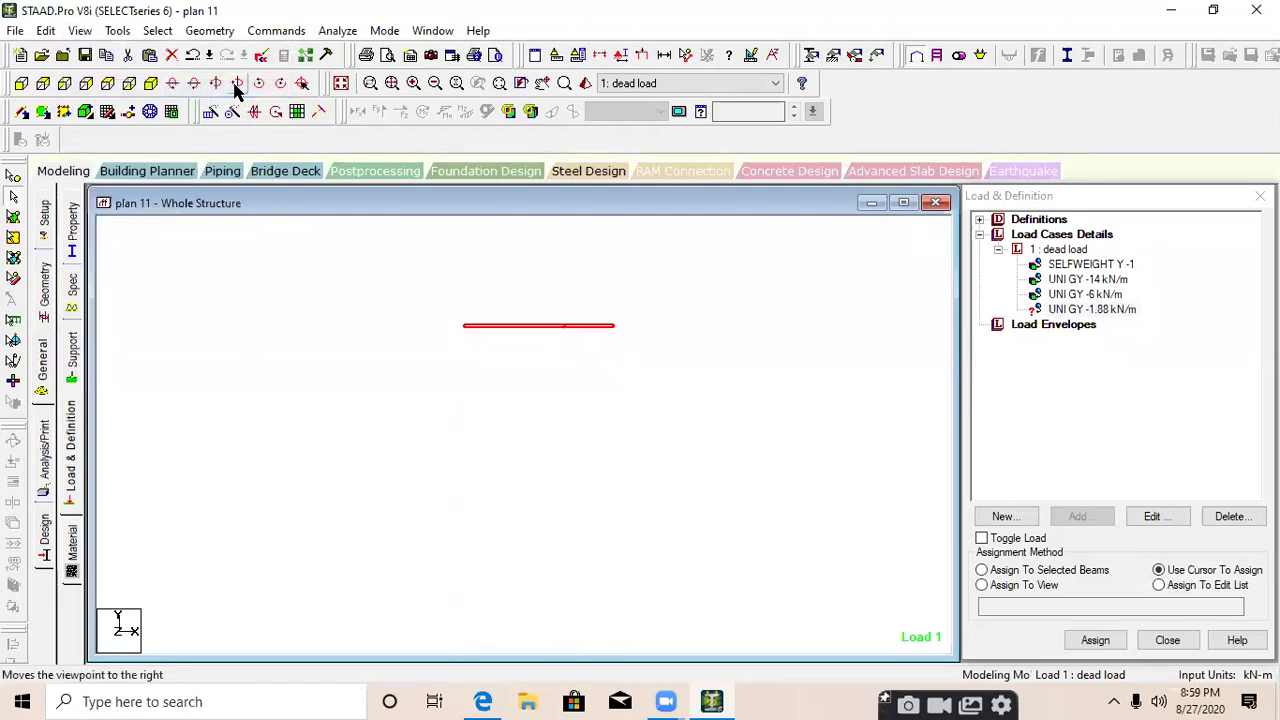
left_click(107, 85)
left_click(705, 345)
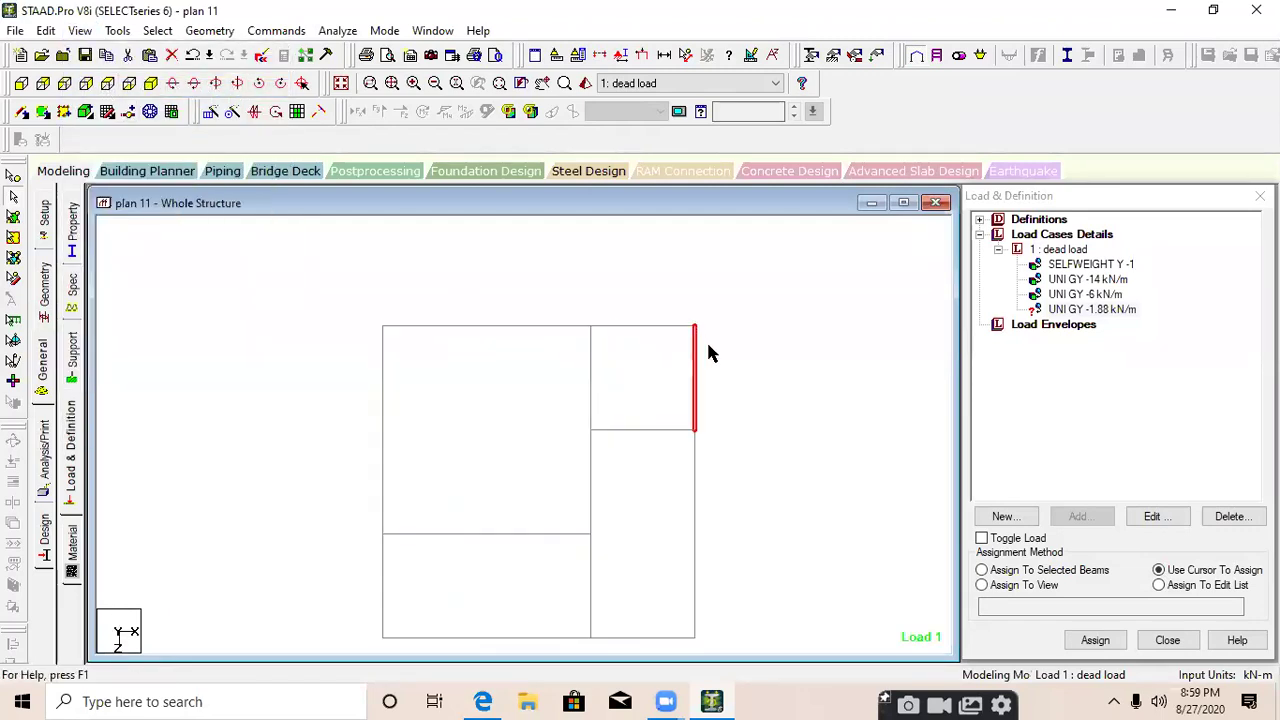
Select the roof's outer perimeter beams and assign the -1.88 kN/m GY parapet load to them
left_click(1100, 309)
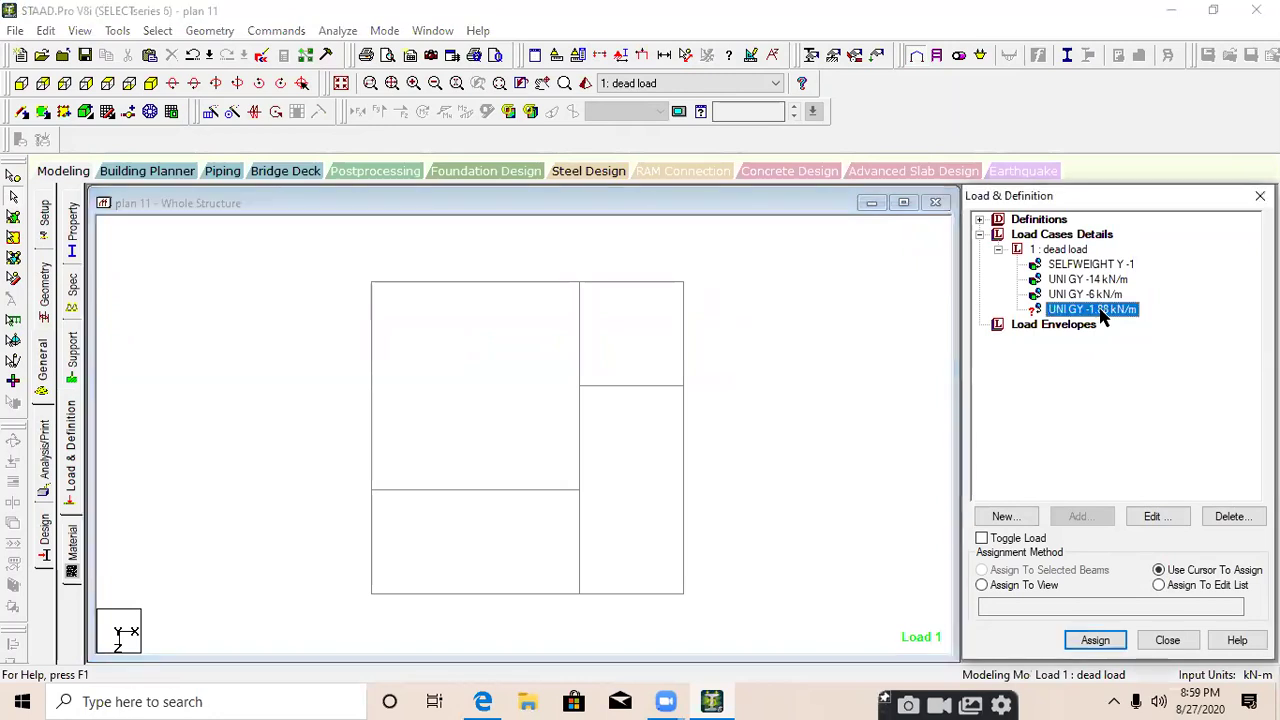
left_click(390, 308)
left_click(328, 585)
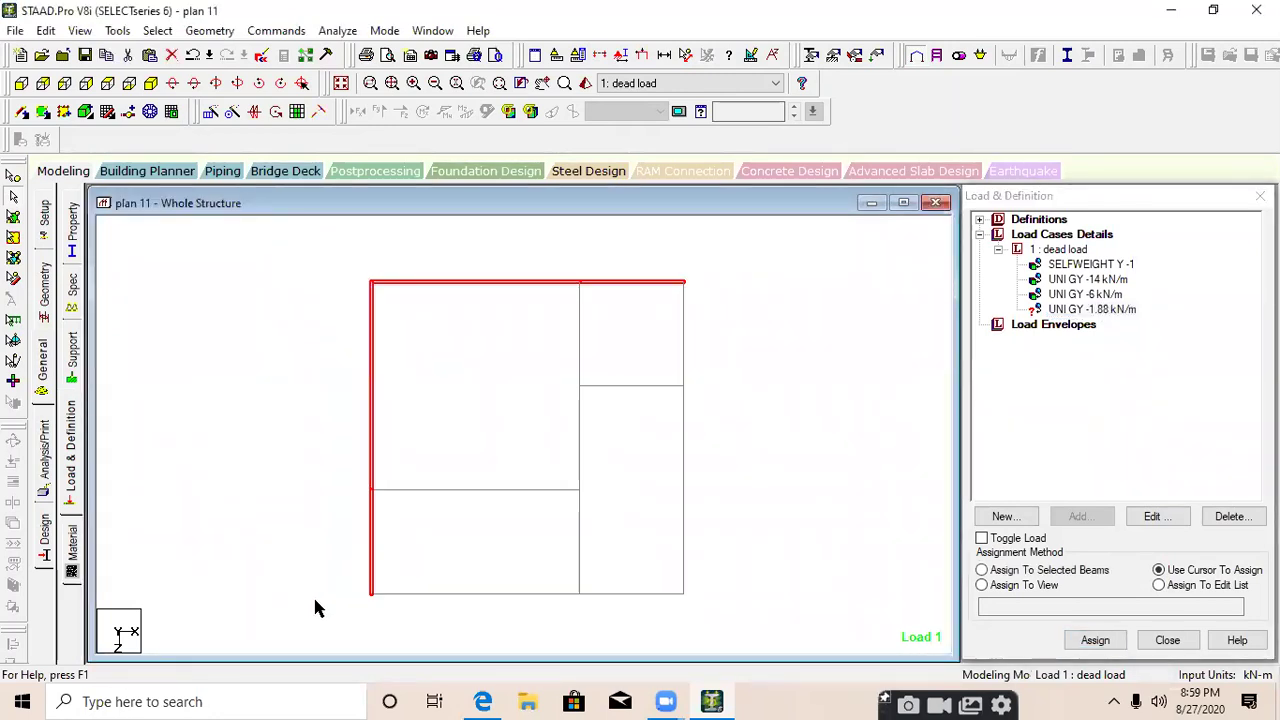
left_click(690, 600)
left_click(672, 618)
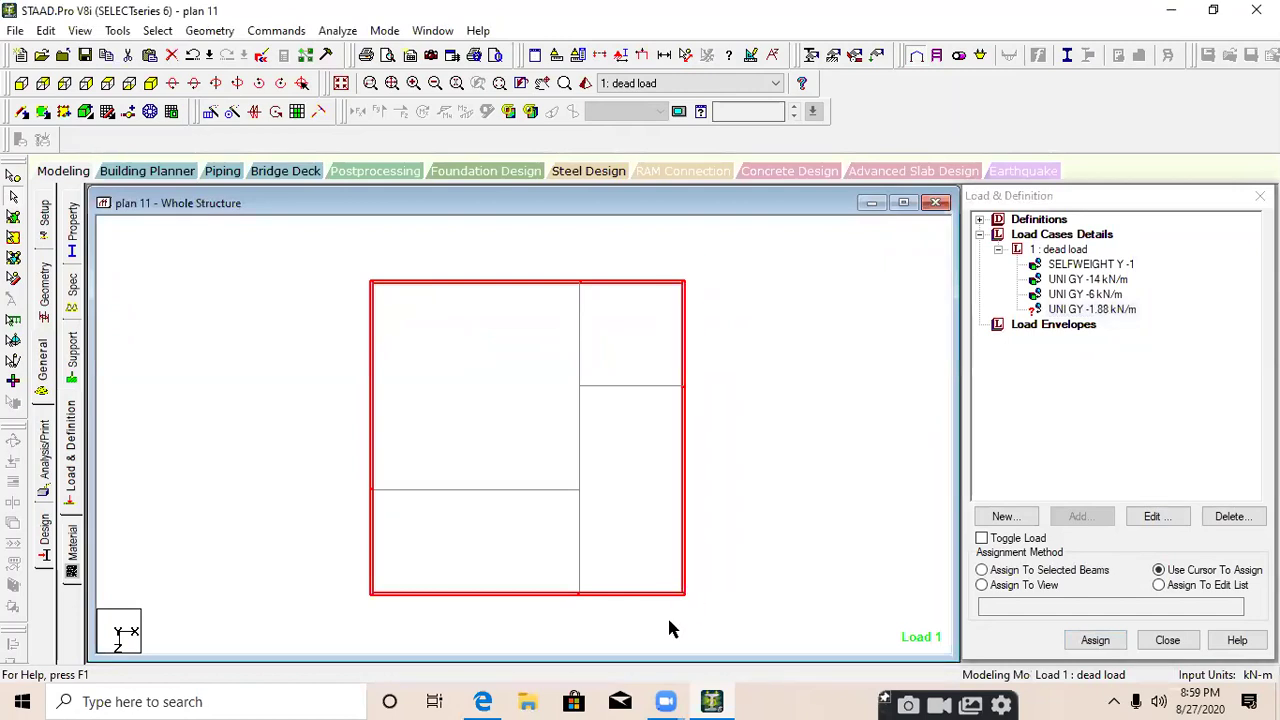
left_click(1050, 570)
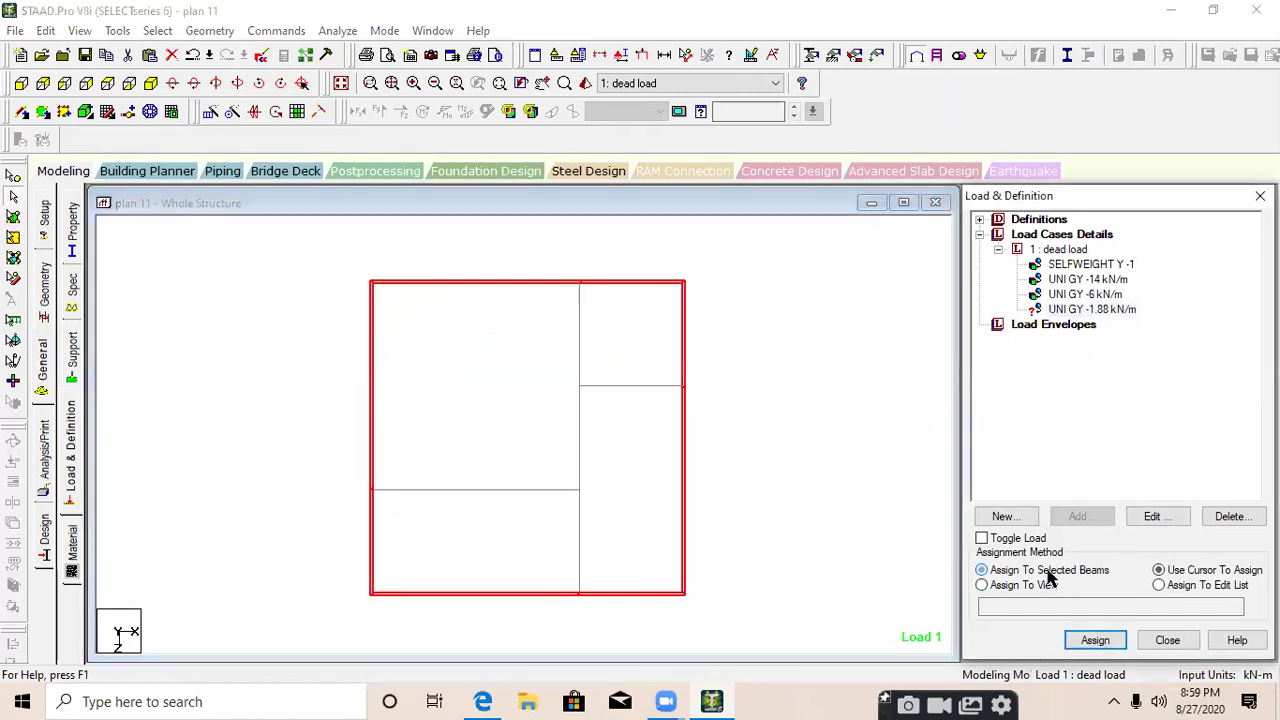
left_click(1095, 640)
left_click(1156, 479)
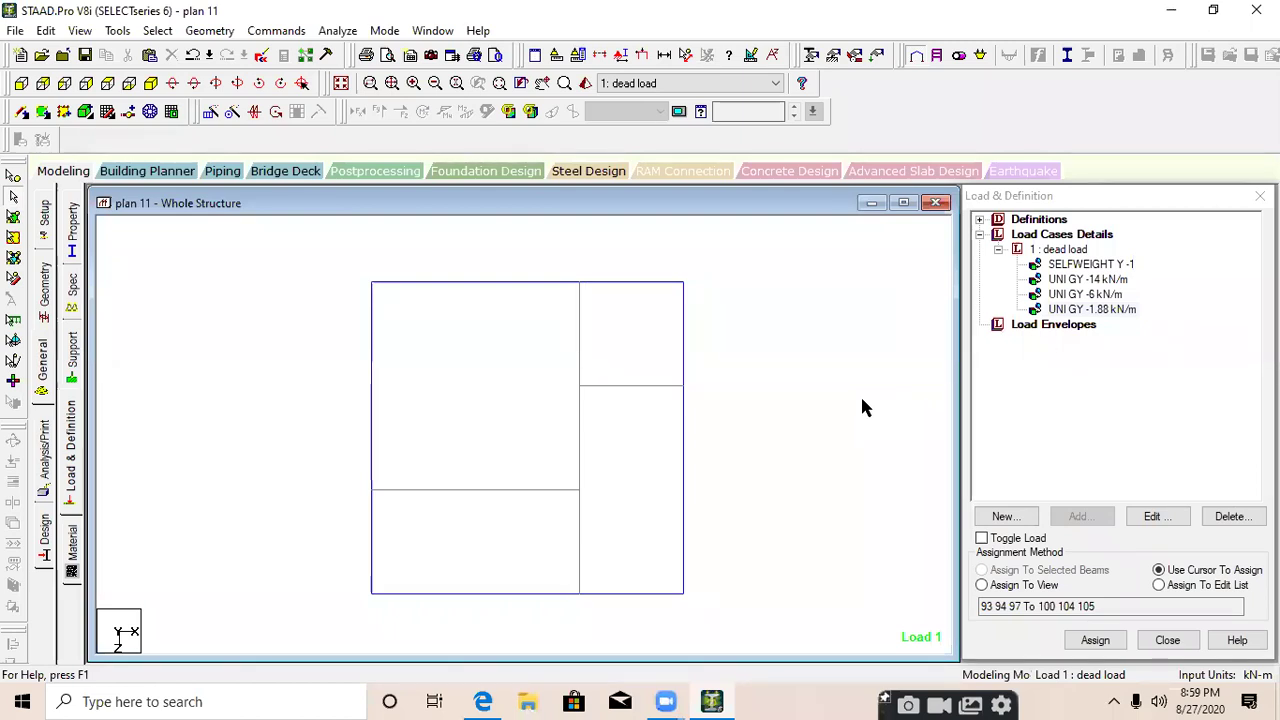
Display the whole structure and check where the selfweight and the three uniform dead loads are assigned
left_click(341, 83)
left_click(1098, 265)
left_click(1088, 279)
left_click(1085, 294)
left_click(1092, 309)
left_click(722, 308)
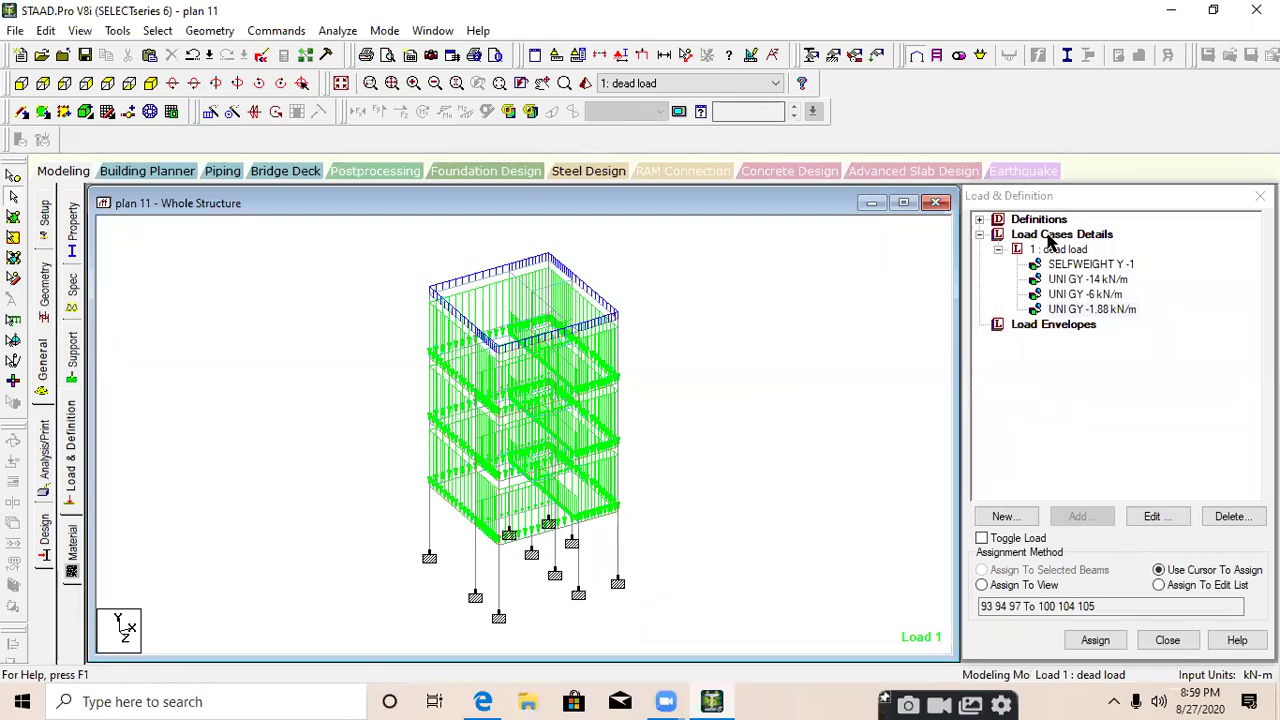
Add primary load case 2 with loading type Live and the title "live load", and close the load case dialog
left_click(1050, 238)
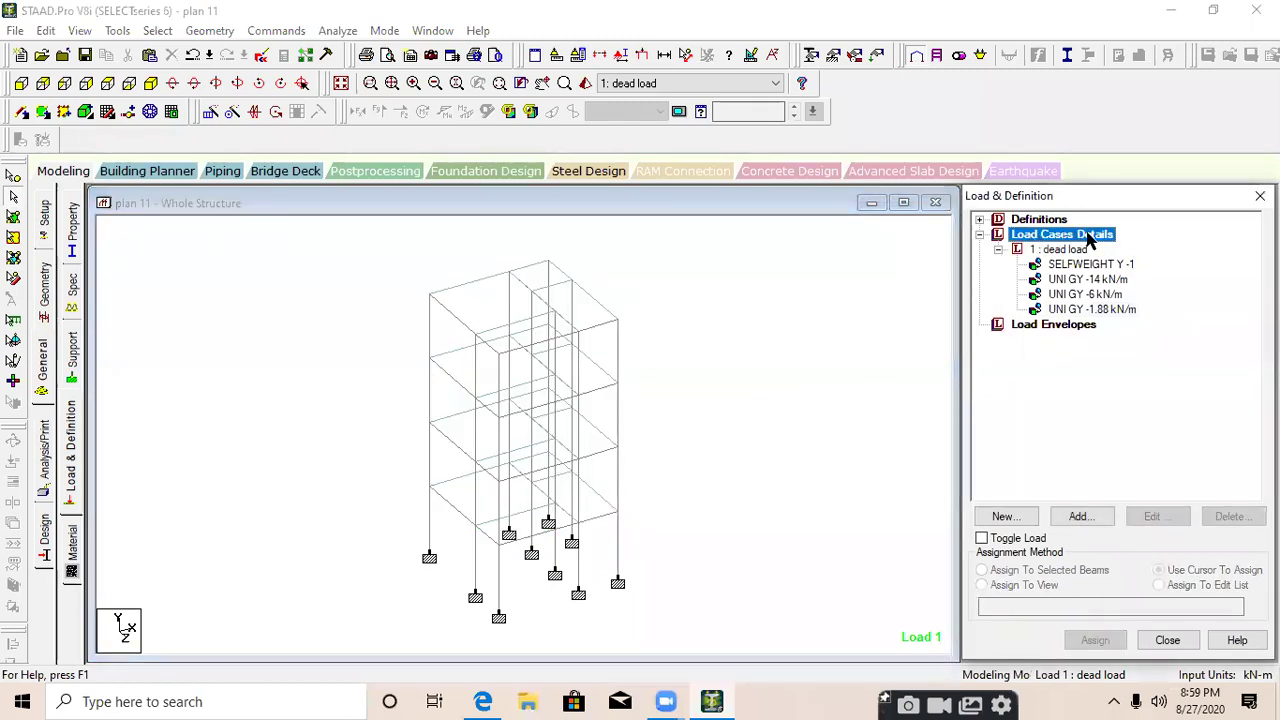
left_click(1078, 516)
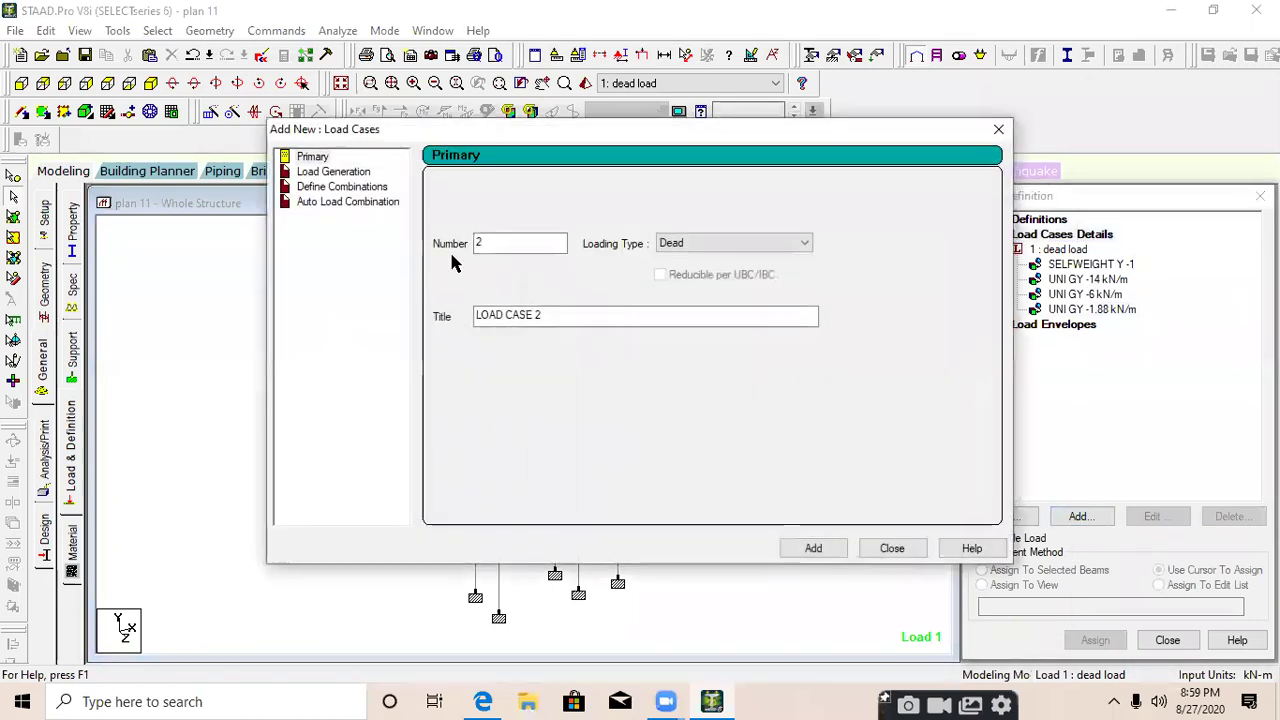
left_click(677, 249)
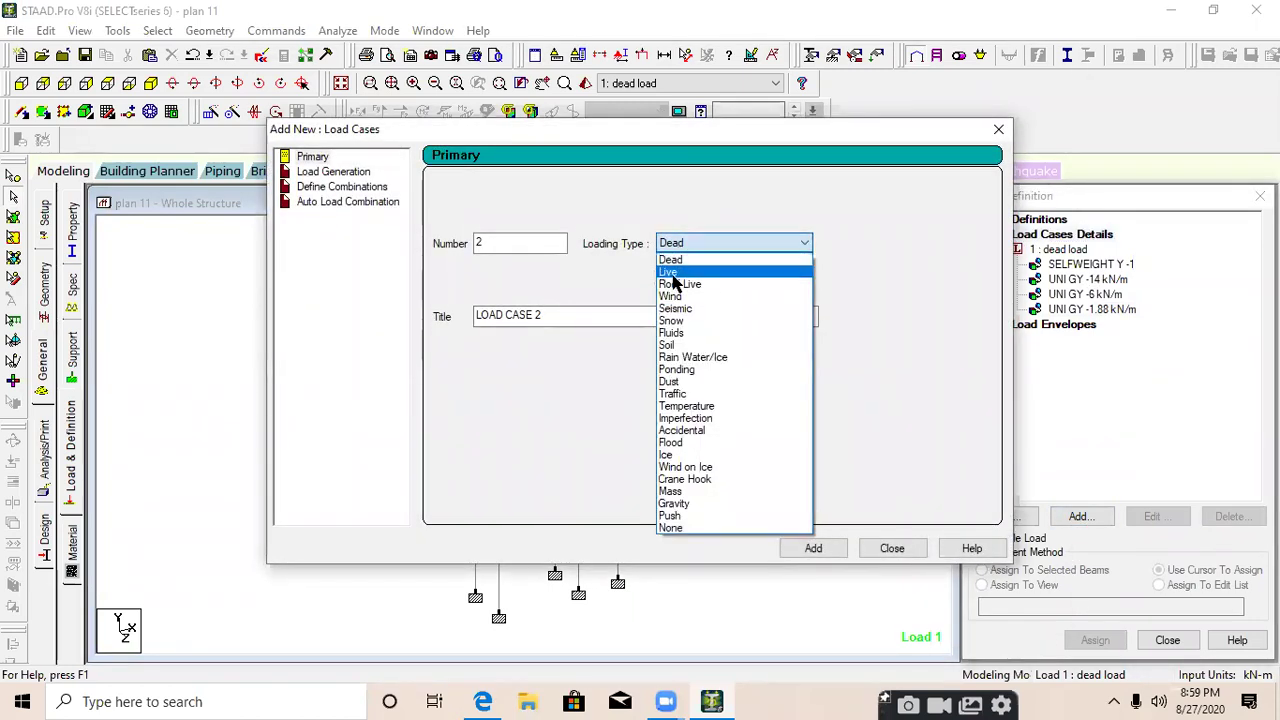
left_click(715, 280)
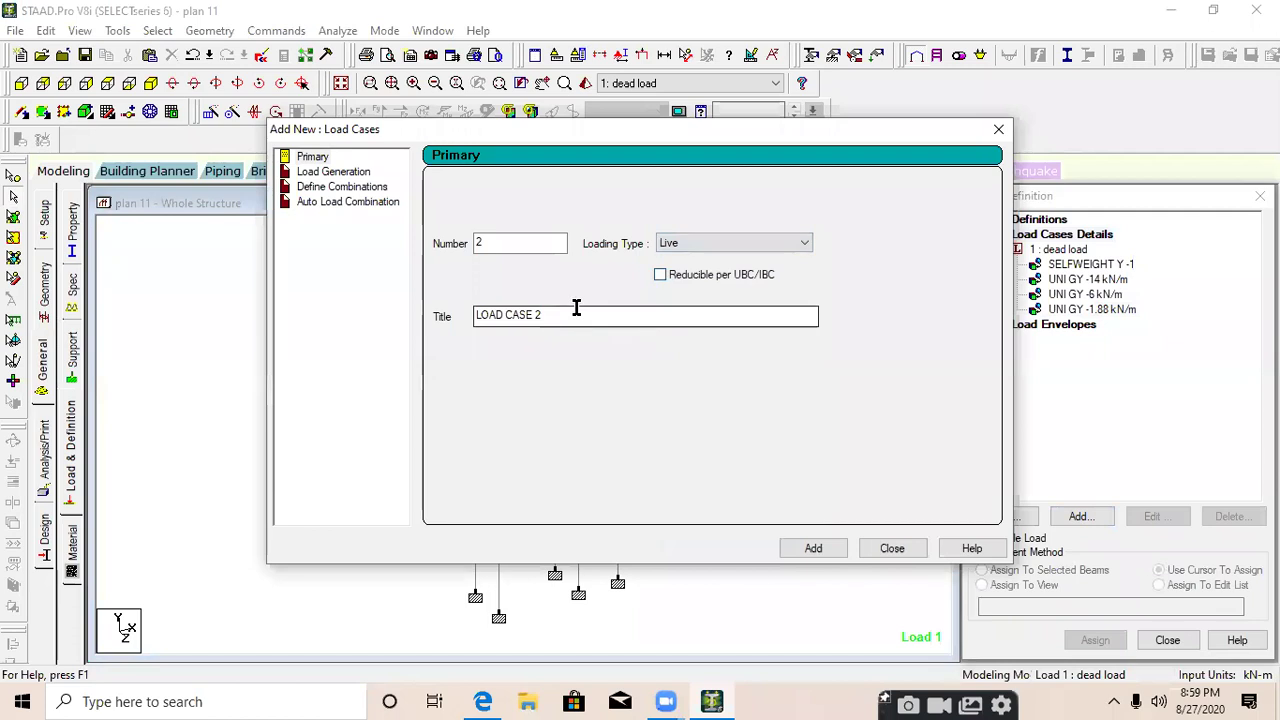
left_click_drag(574, 306, 369, 347)
type("live ")
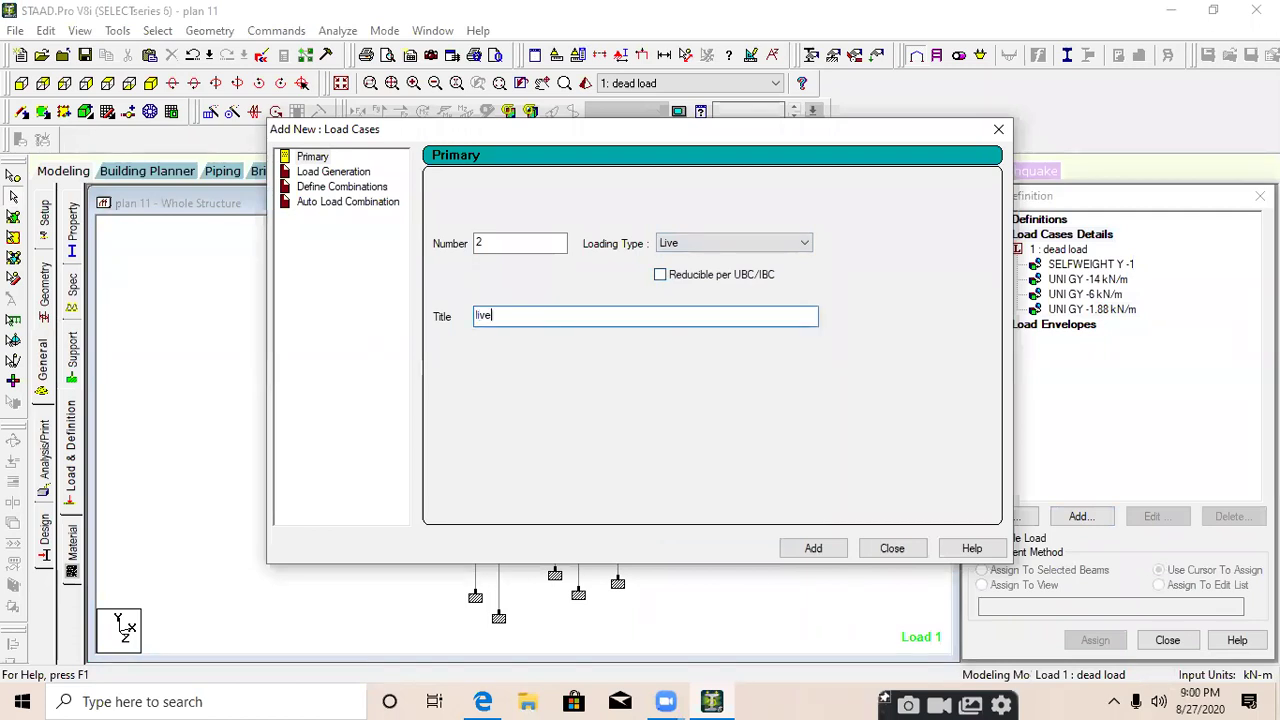
type("load")
left_click(813, 548)
left_click(891, 548)
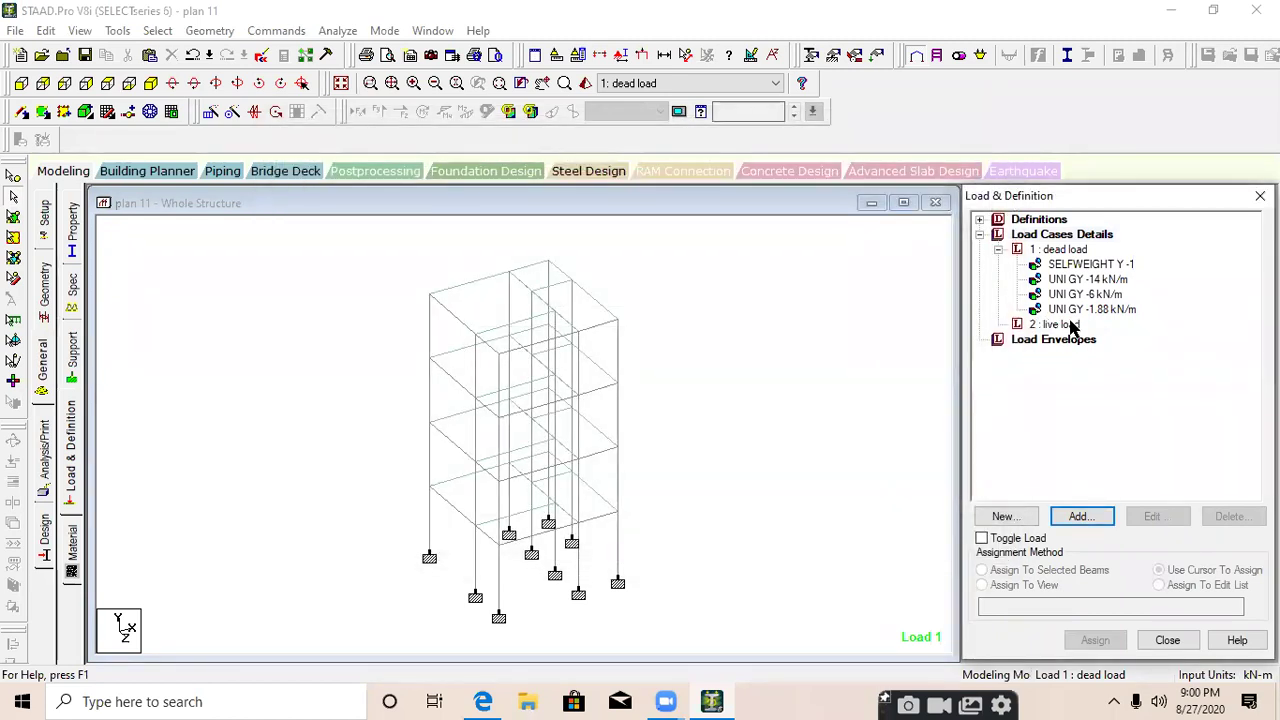
Start a new floor load item for the live load case
left_click(1056, 324)
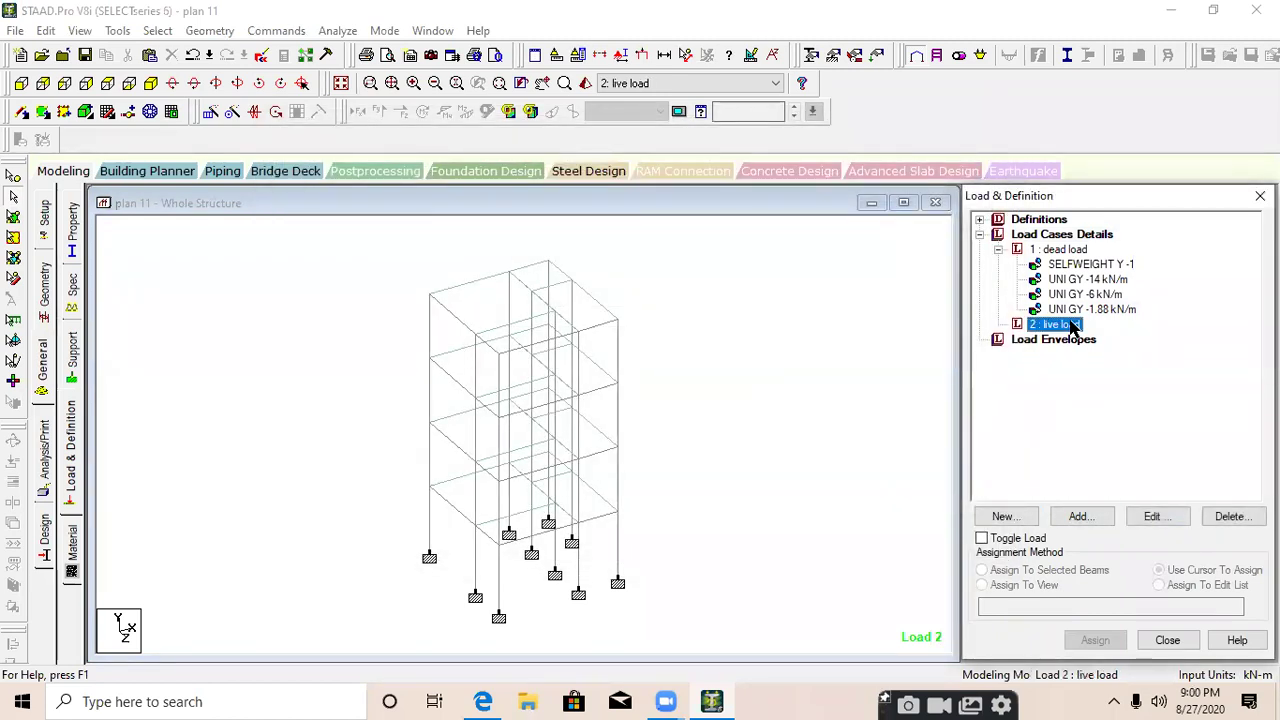
left_click(1080, 516)
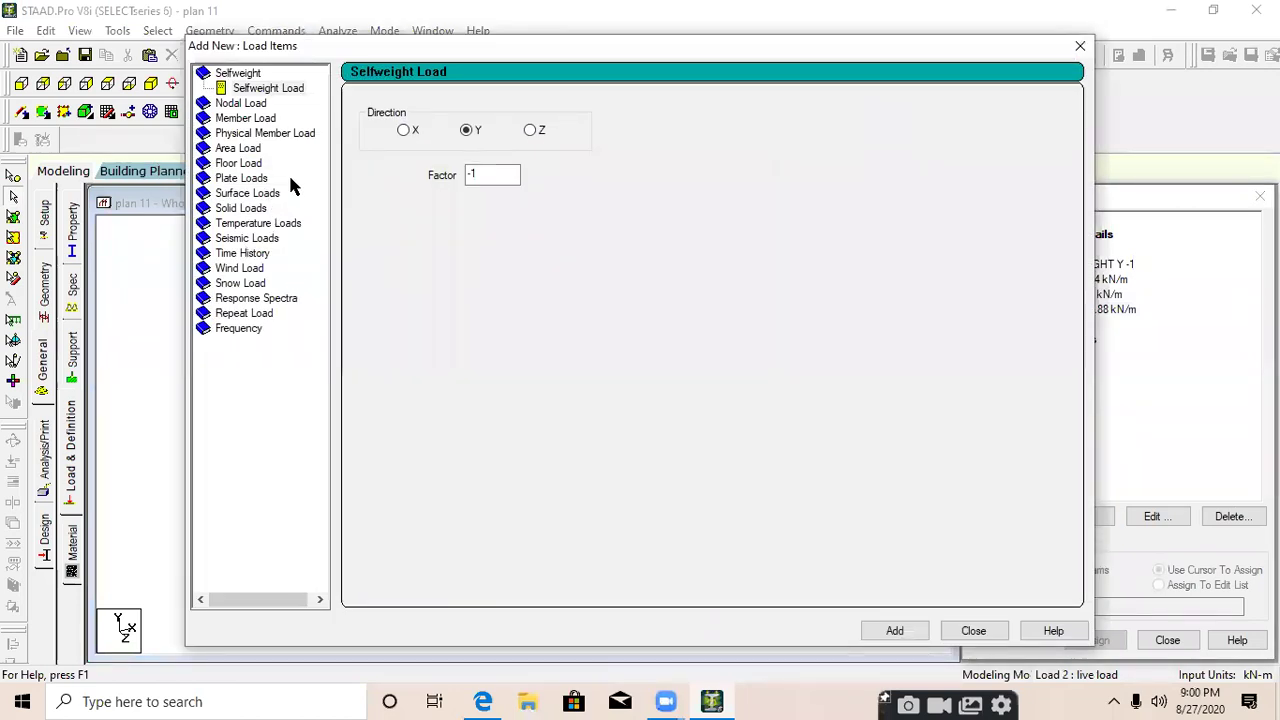
left_click(232, 165)
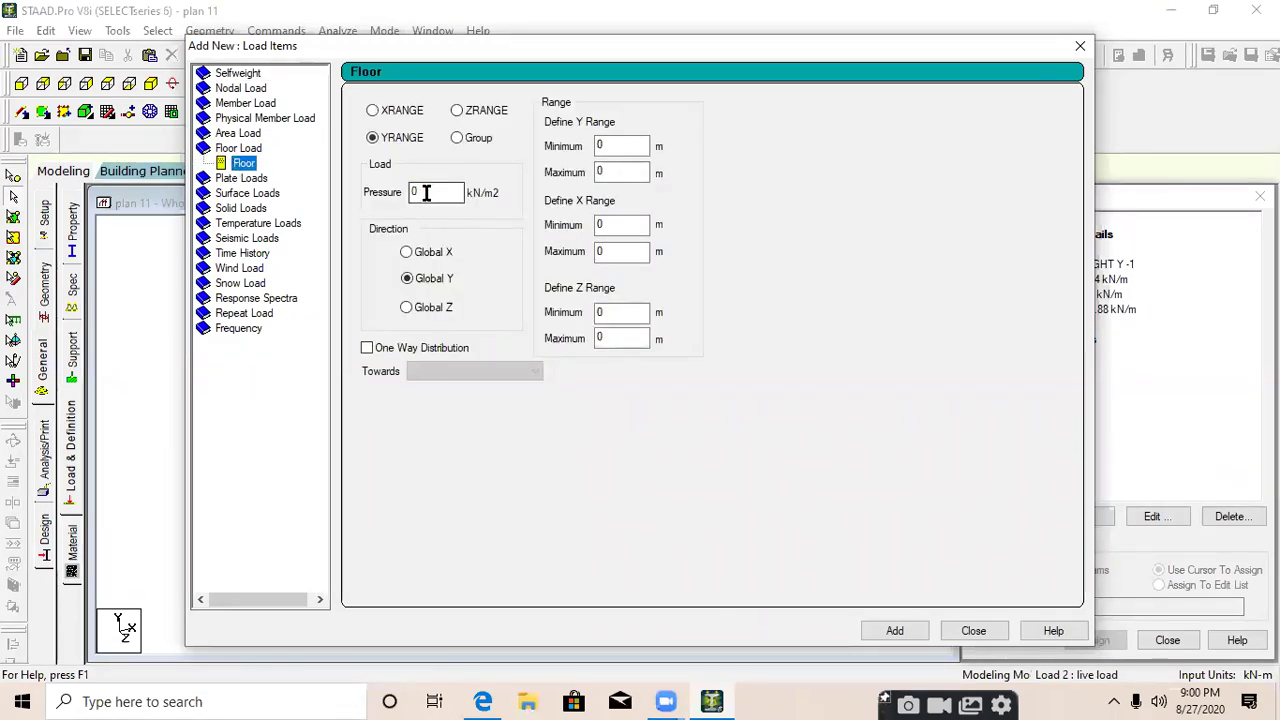
Switch to the browser and examine Table 1 of the IS 875 Part 2 PDF for the imposed floor loads of residential dwelling houses
key("alt+Tab")
key("ctrl+Tab")
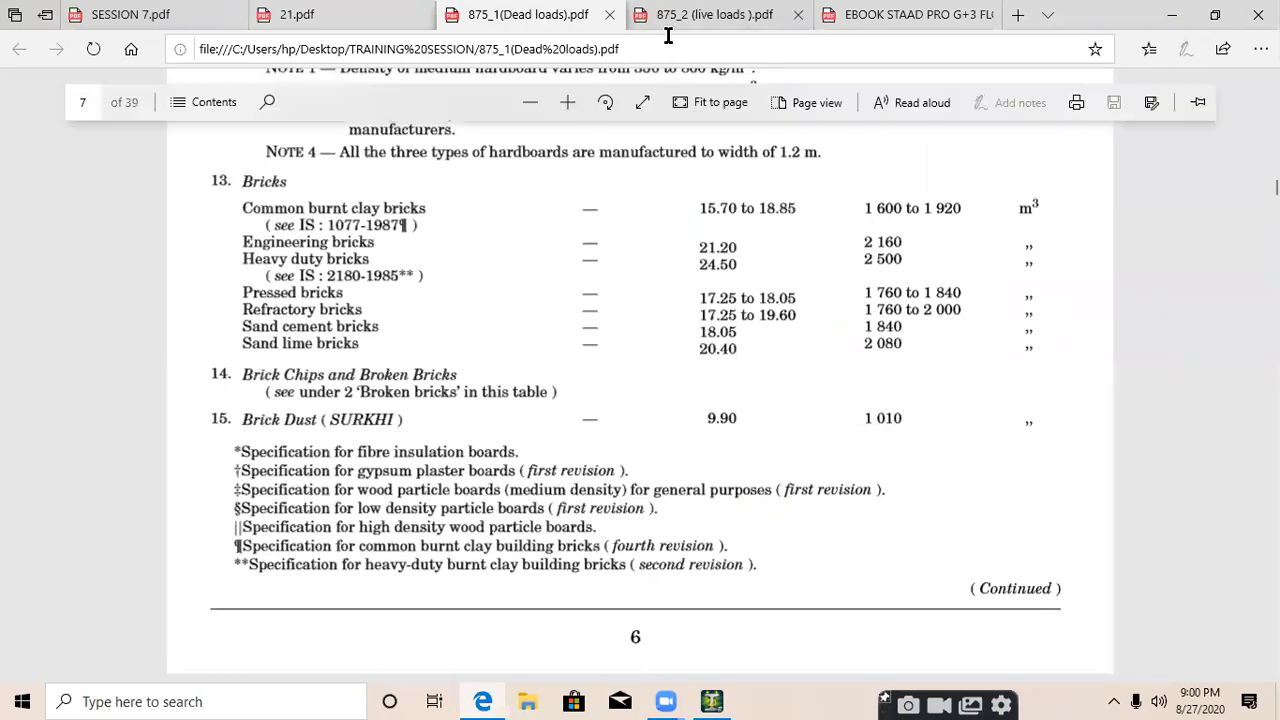
left_click(720, 15)
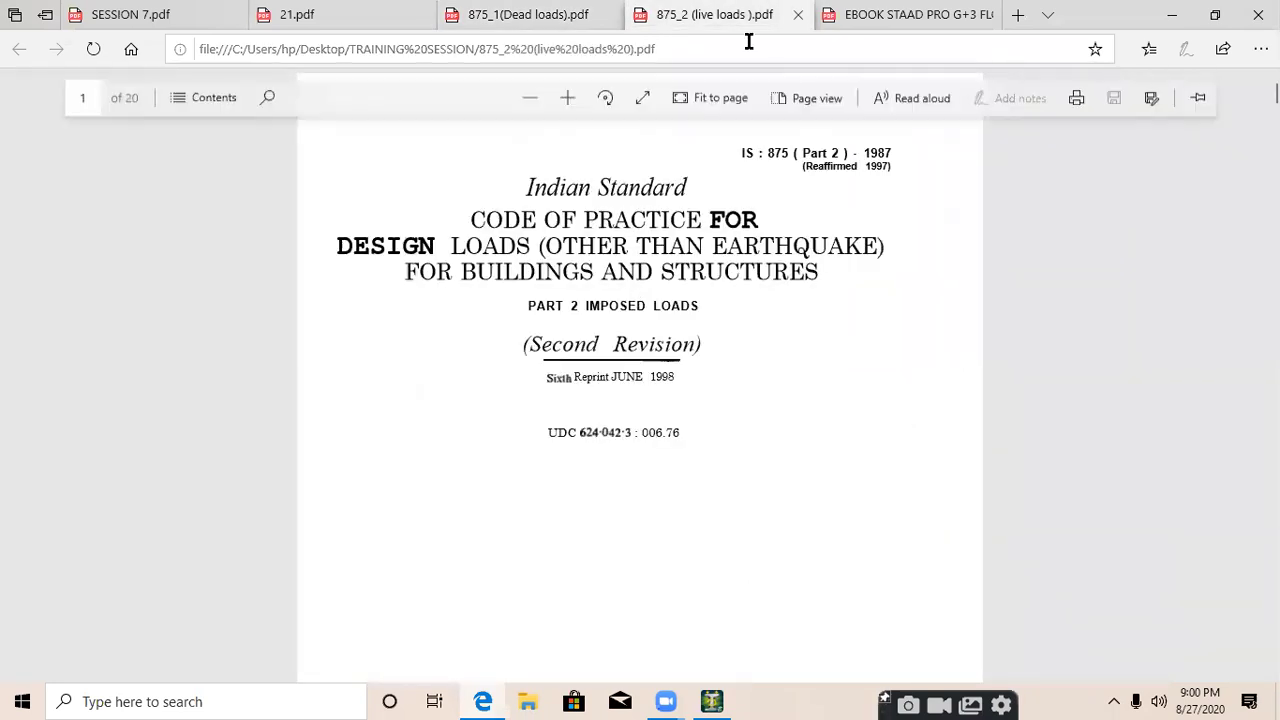
left_click(567, 97)
scroll(663, 355, "down", 10)
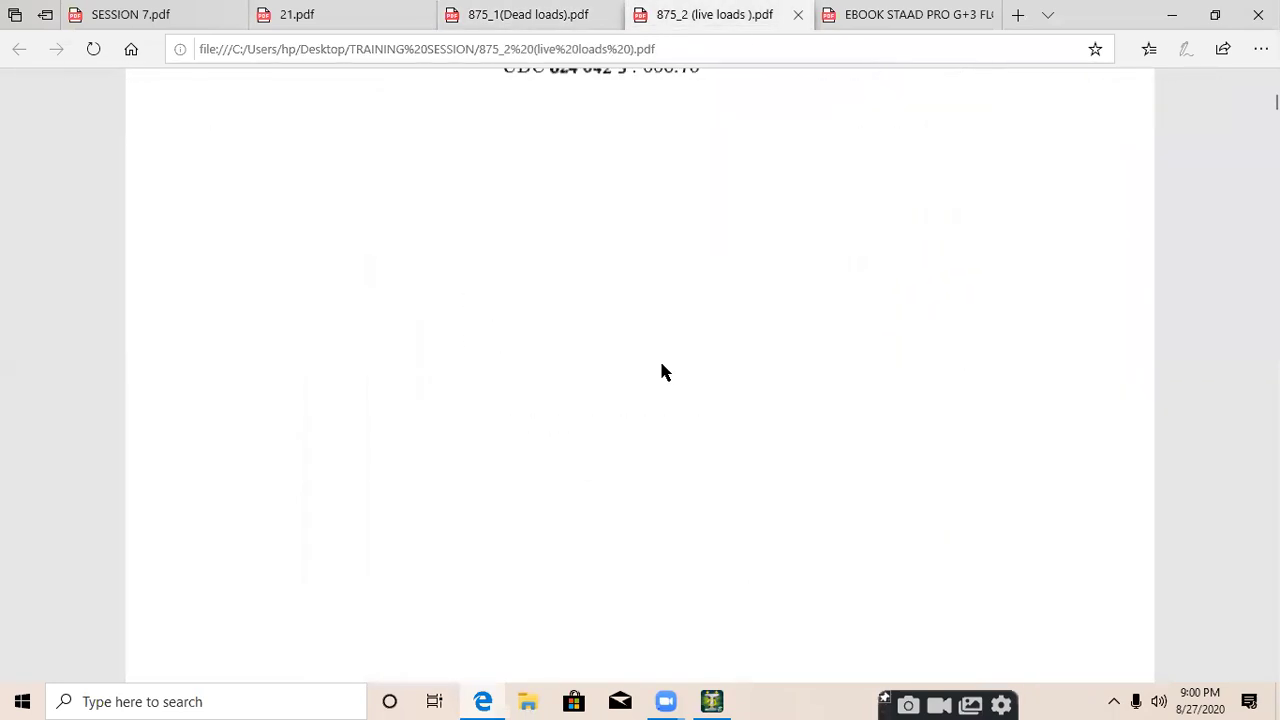
scroll(662, 363, "down", 20)
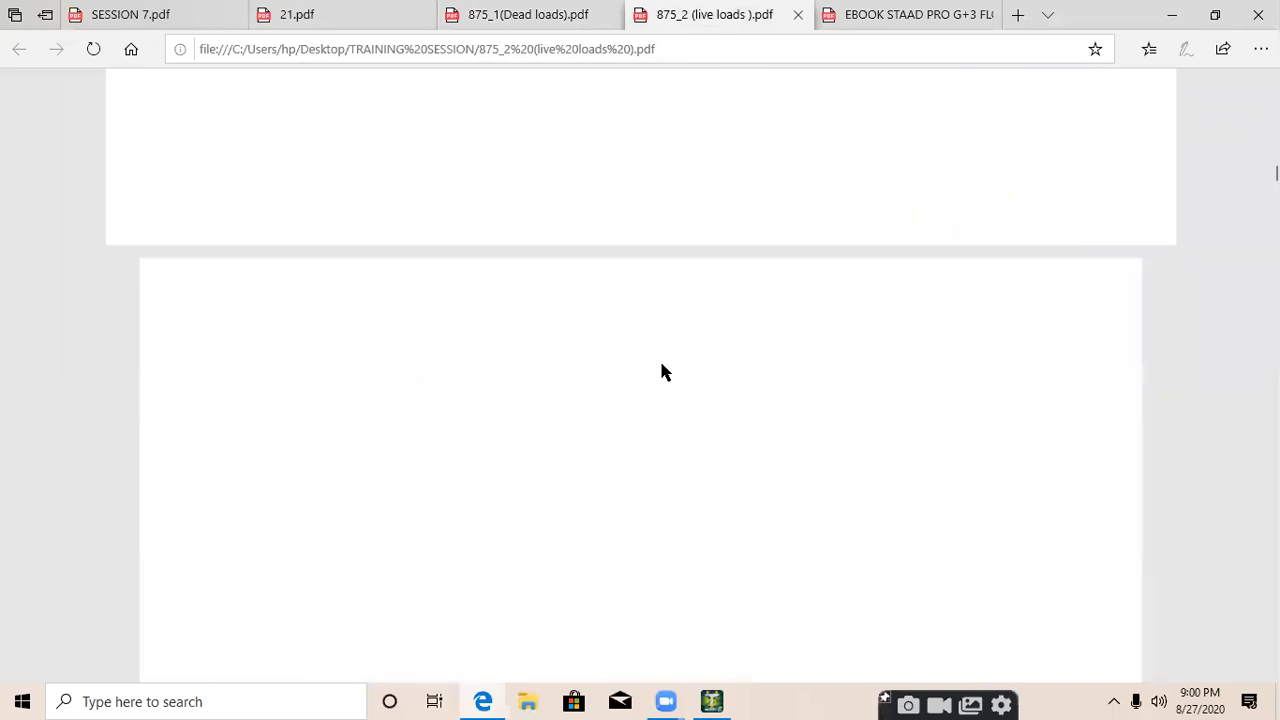
scroll(661, 370, "down", 10)
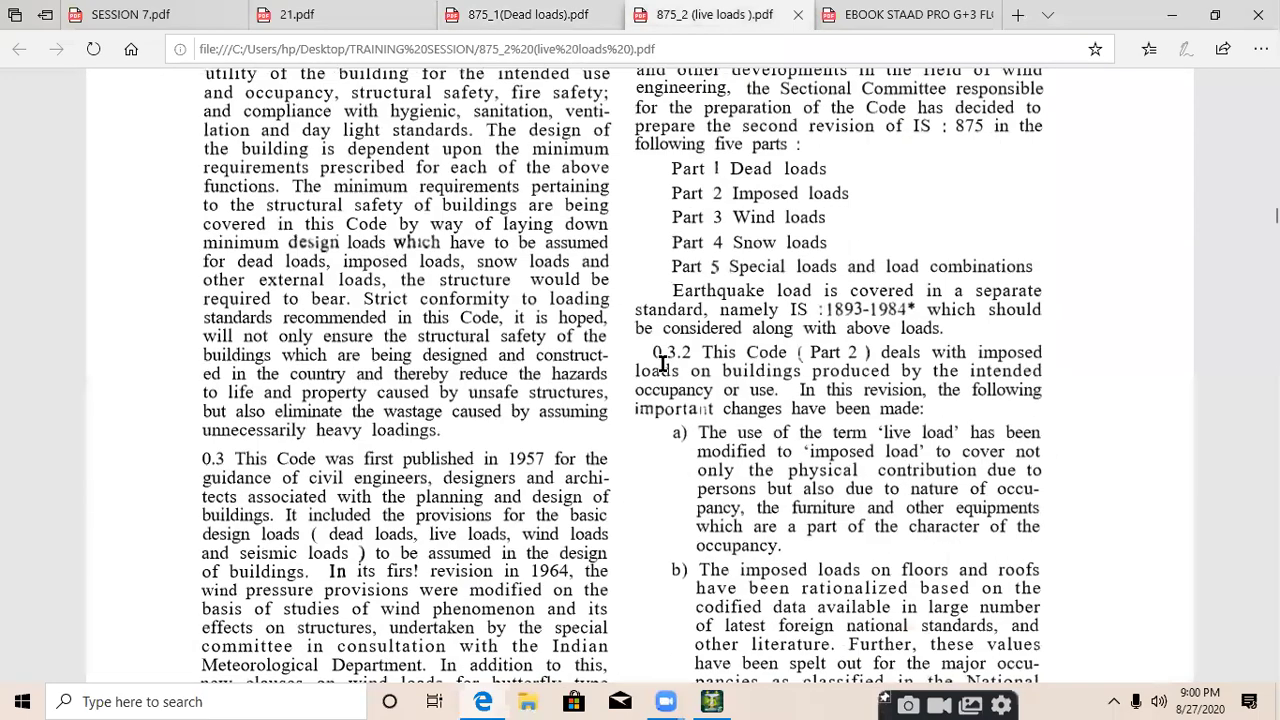
scroll(662, 363, "down", 5)
scroll(662, 363, "down", 15)
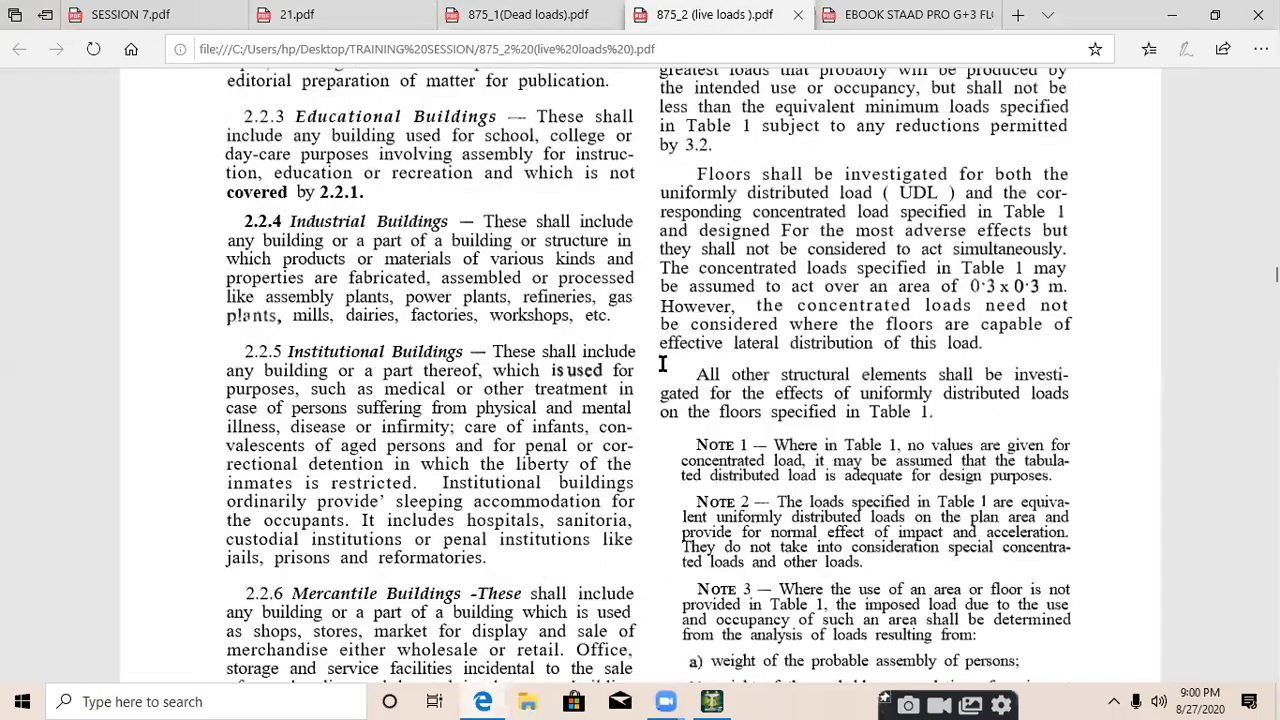
scroll(432, 332, "down", 10)
scroll(383, 394, "down", 3)
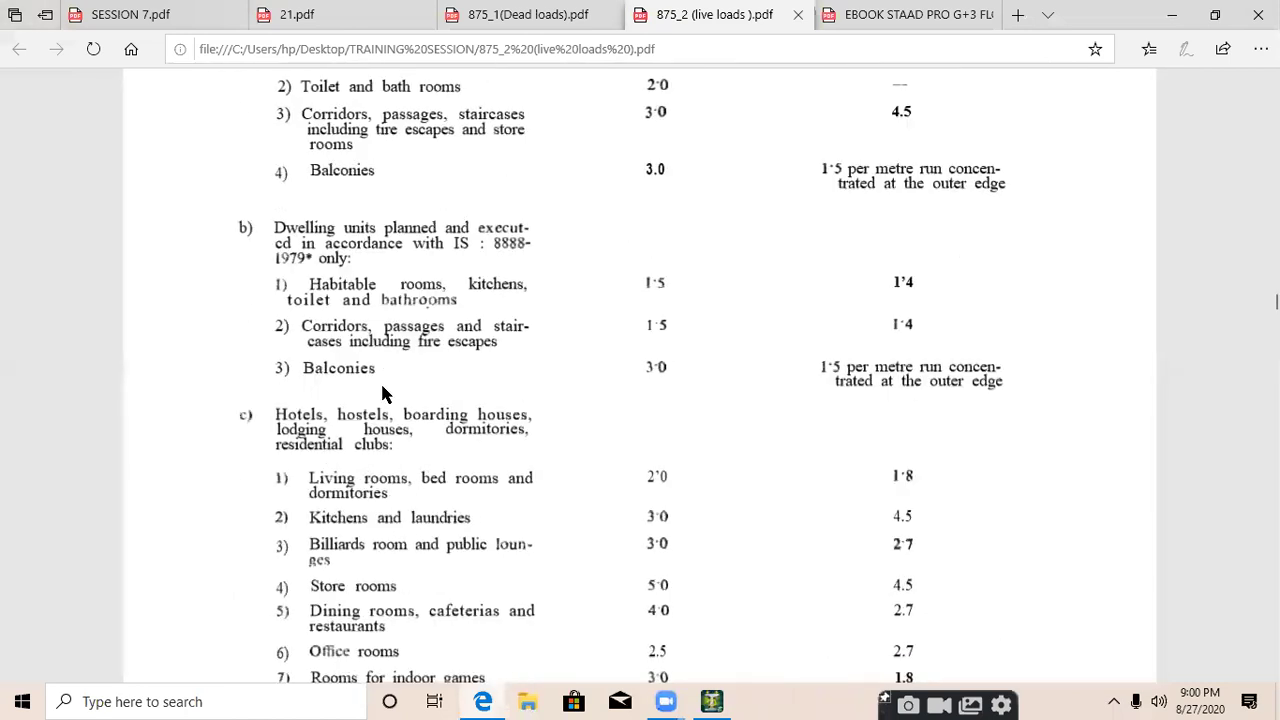
scroll(414, 437, "down", 5)
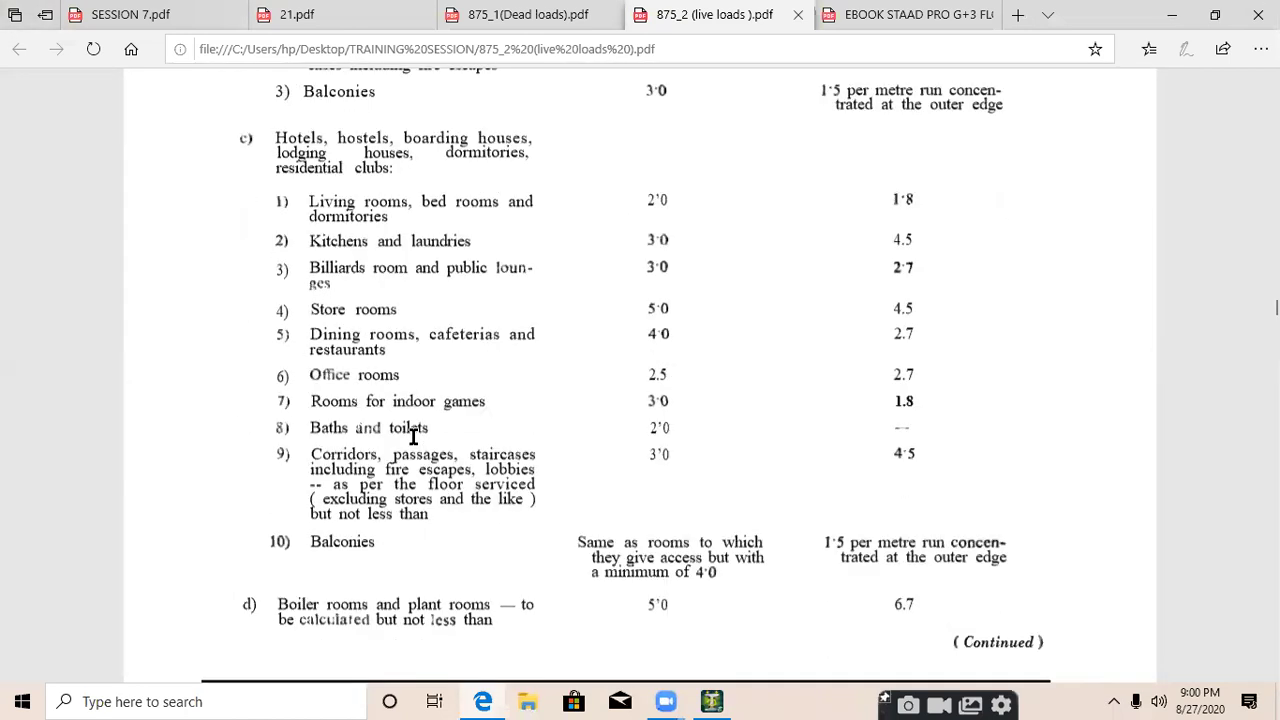
scroll(538, 427, "up", 6)
scroll(538, 427, "up", 4)
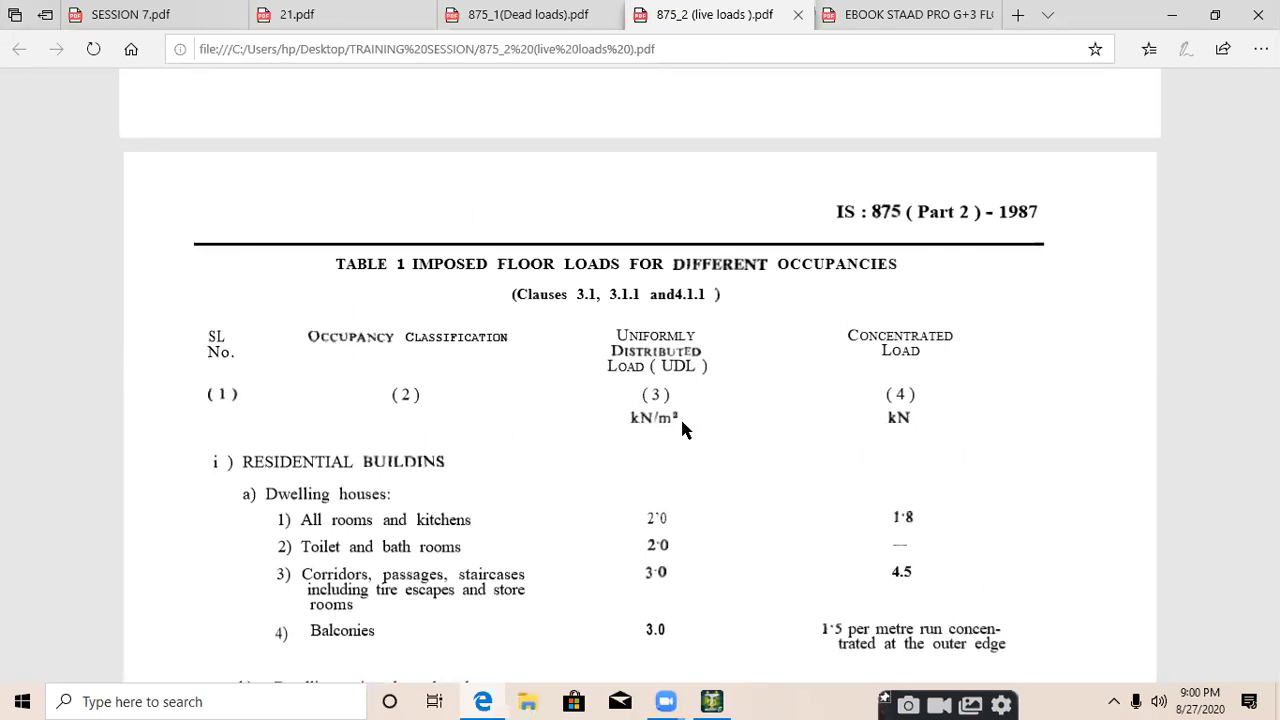
scroll(682, 423, "down", 2)
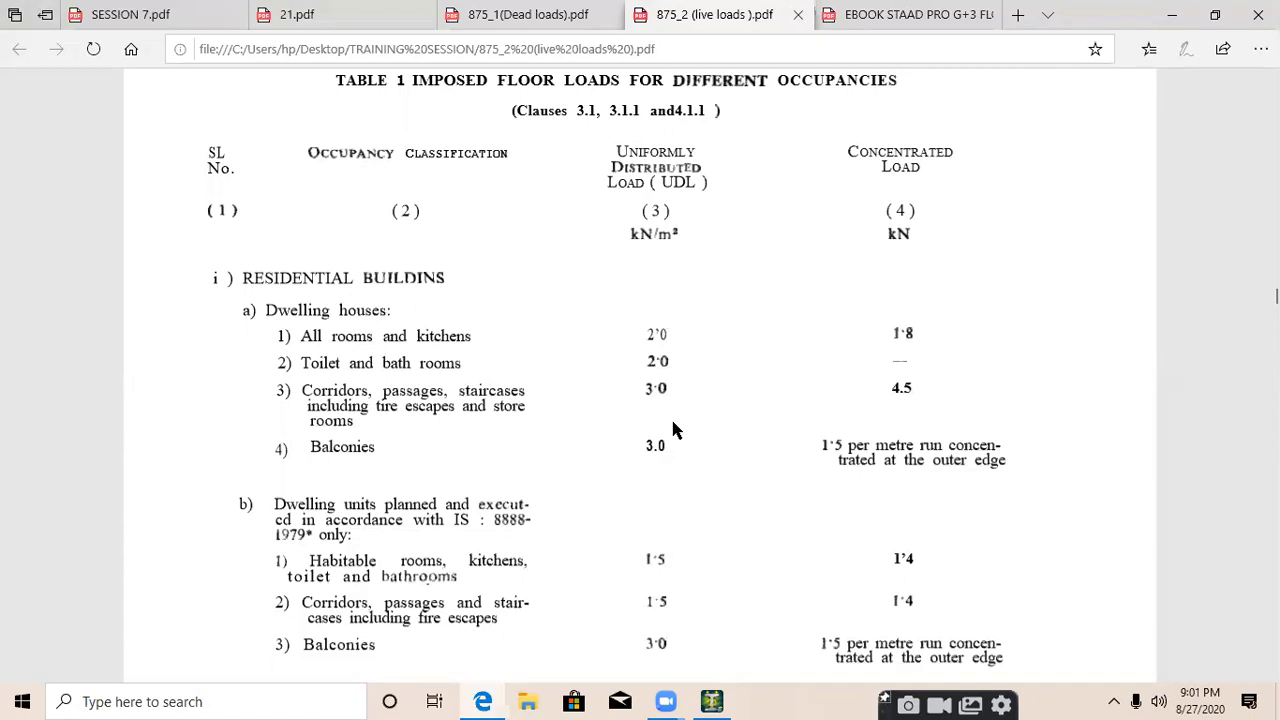
Return to STAAD.Pro and set the Y-range floor load pressure to -2.5 kN/m2, moving the dialog aside to uncover the model
left_click(1166, 17)
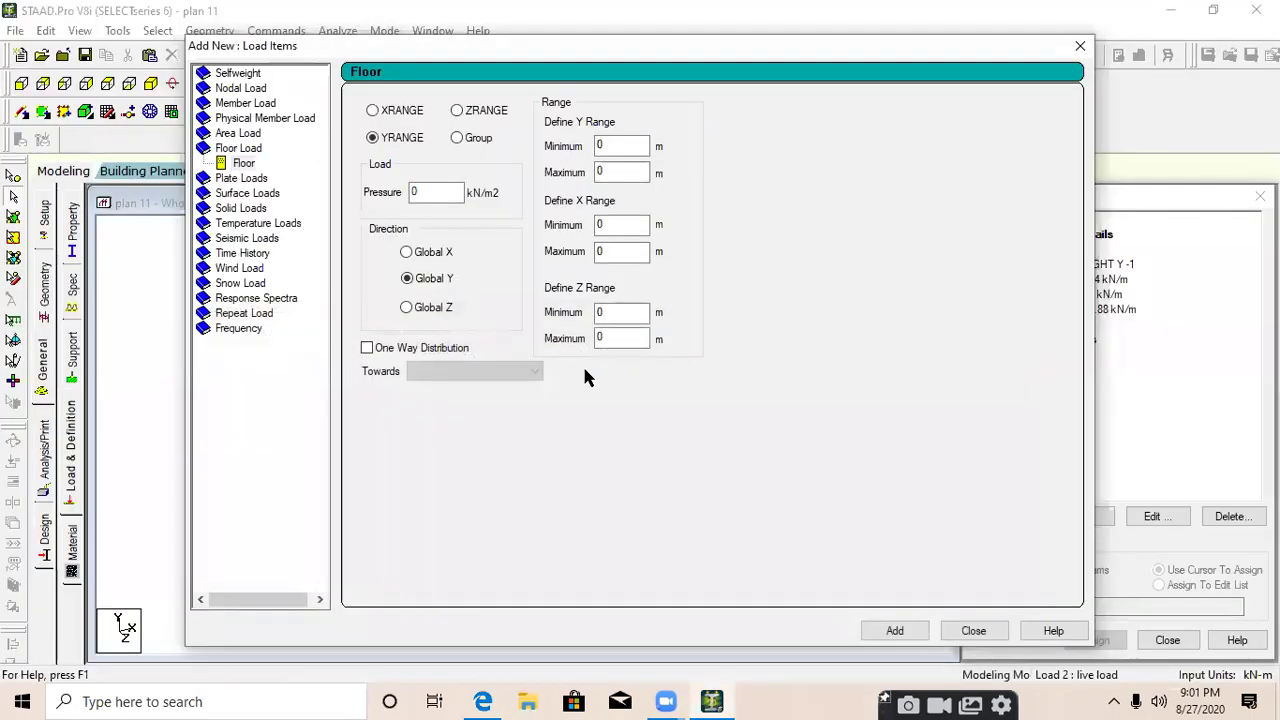
left_click(717, 392)
type("-2.5")
double_click(614, 172)
left_click_drag(523, 50, 826, 51)
left_click(307, 296)
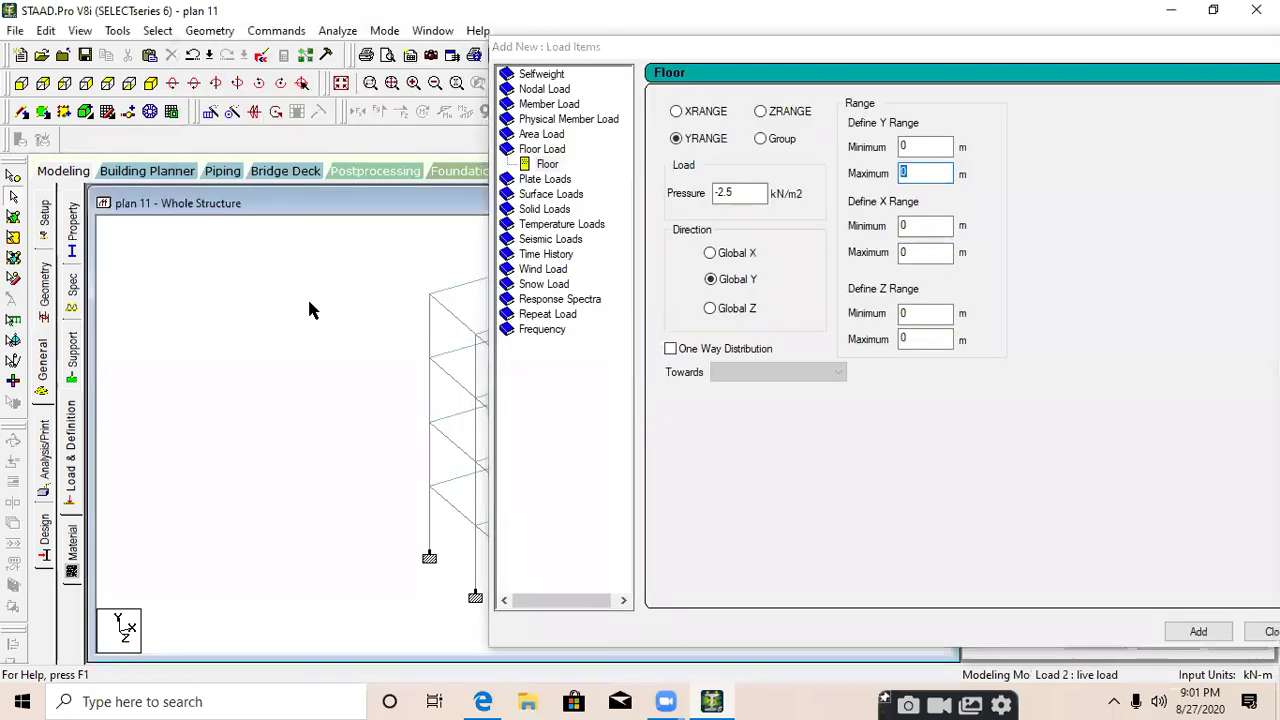
Check the height of the roof's corner node, set the Y range maximum to 12.8 m, and add the floor load
left_click(13, 178)
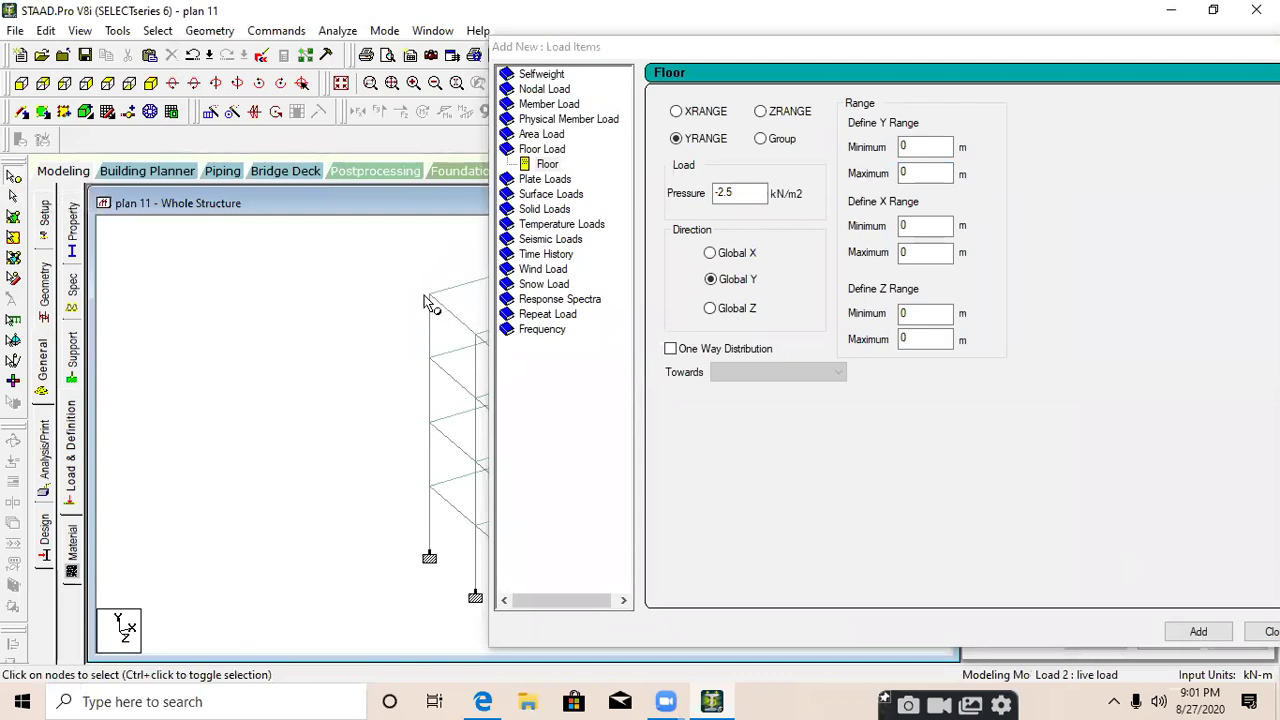
double_click(428, 296)
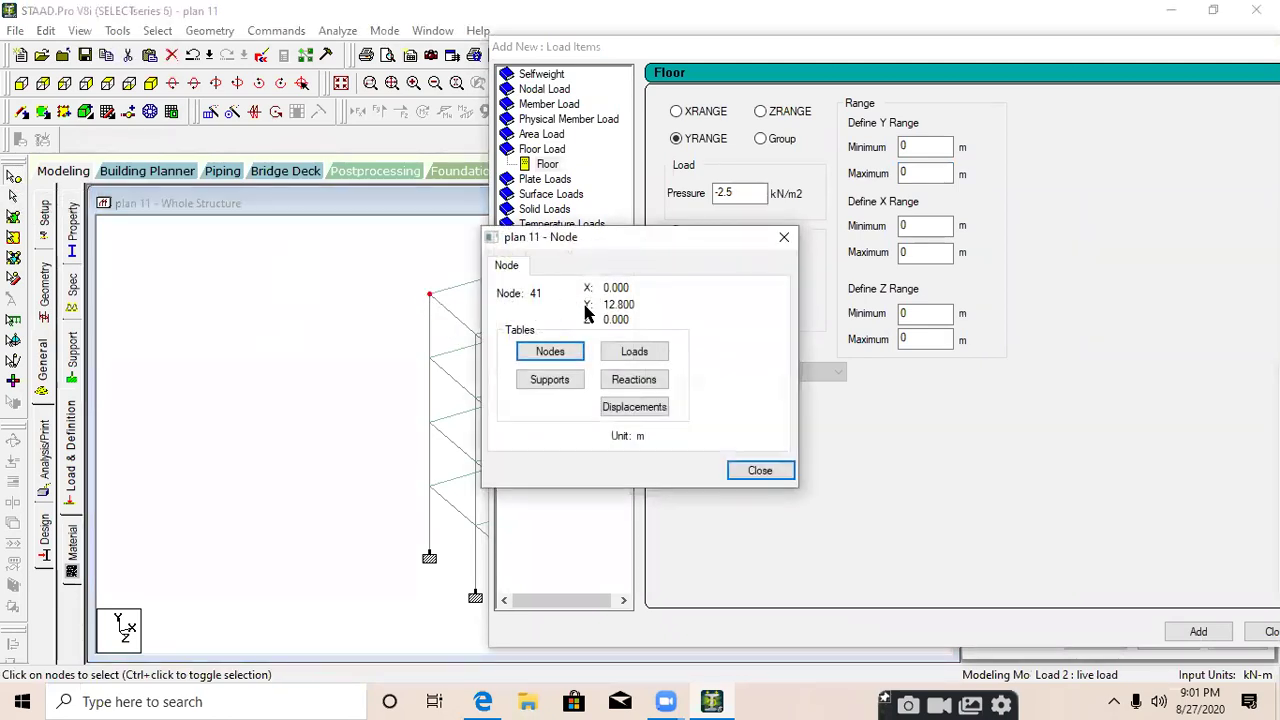
left_click(784, 237)
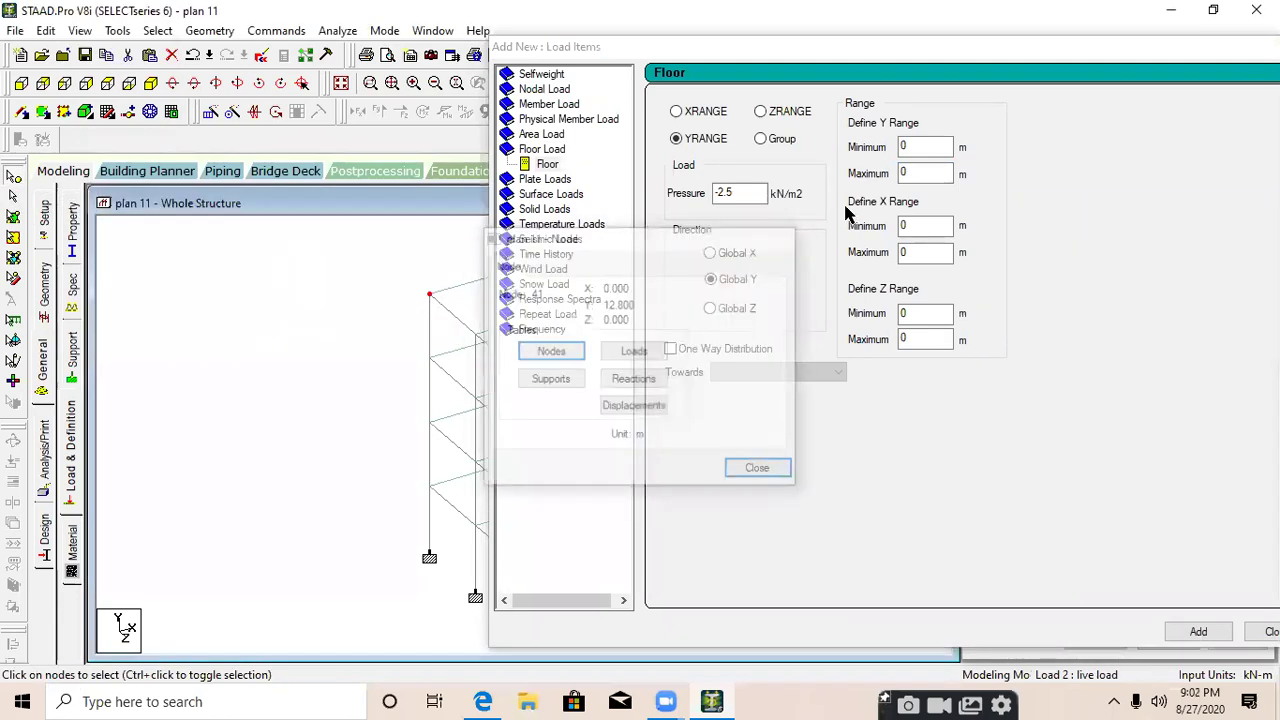
double_click(934, 174)
type("12.8")
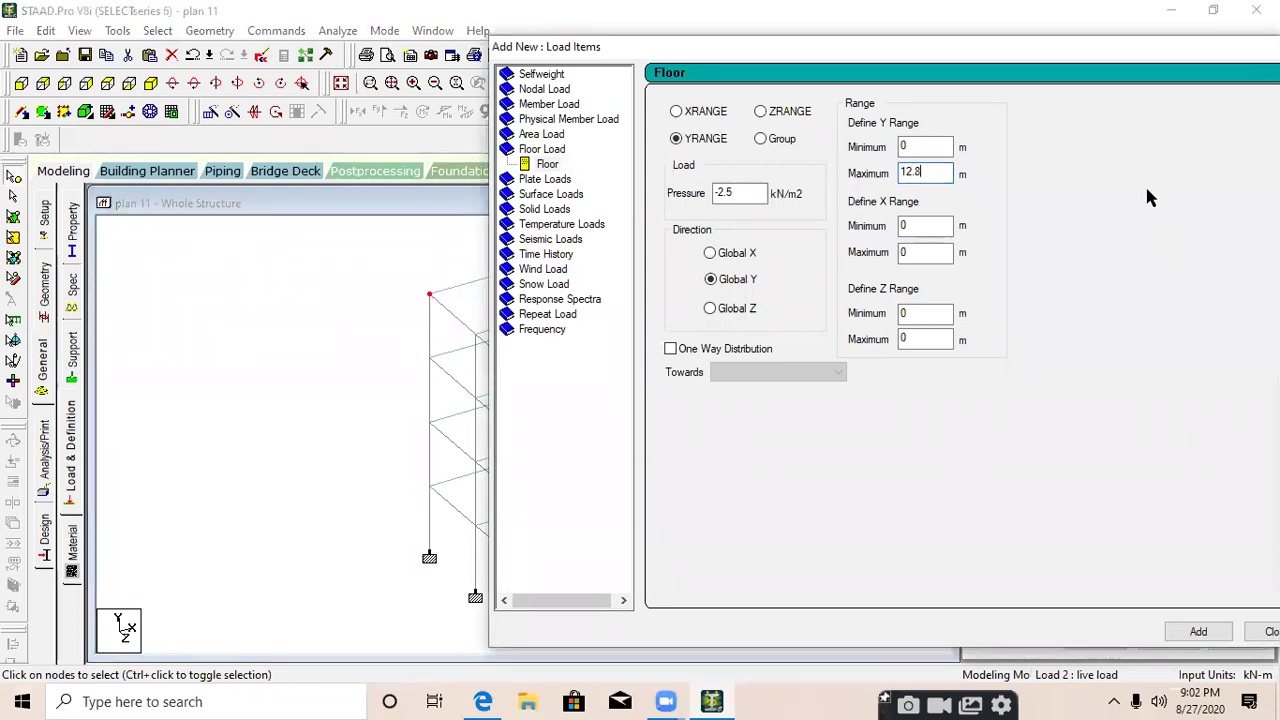
left_click_drag(1143, 52, 866, 52)
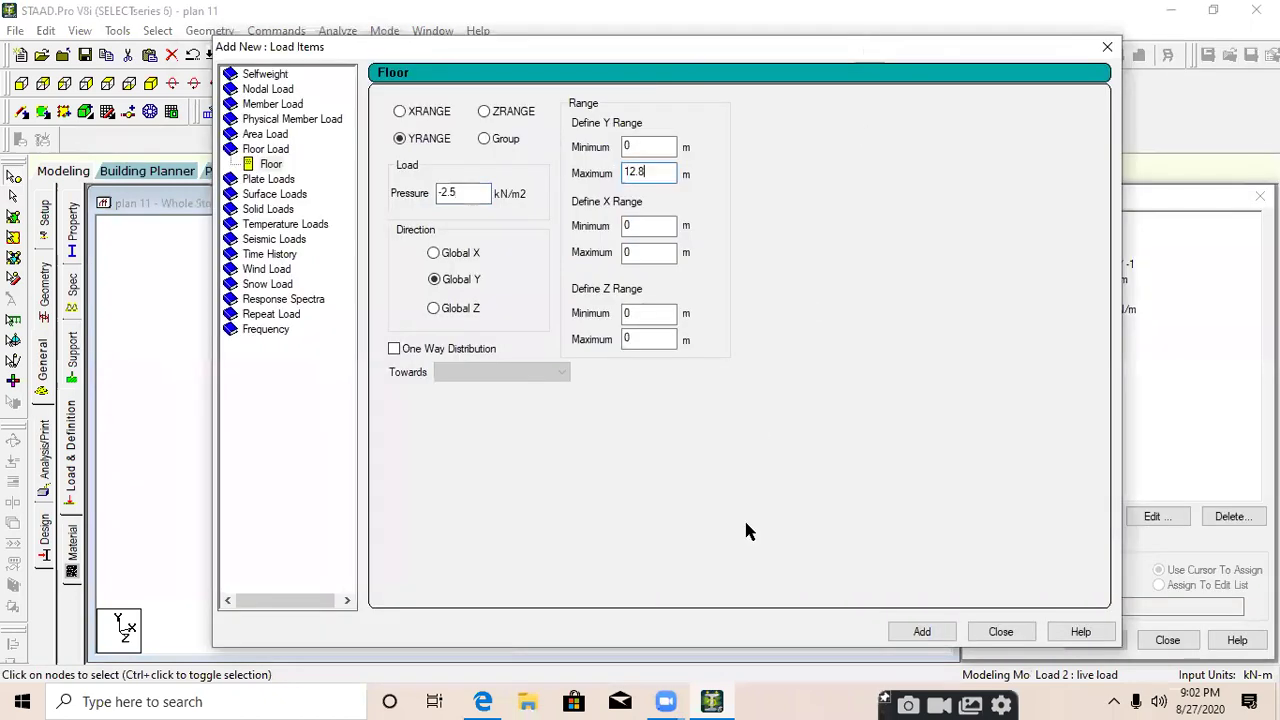
left_click(928, 631)
left_click(1000, 632)
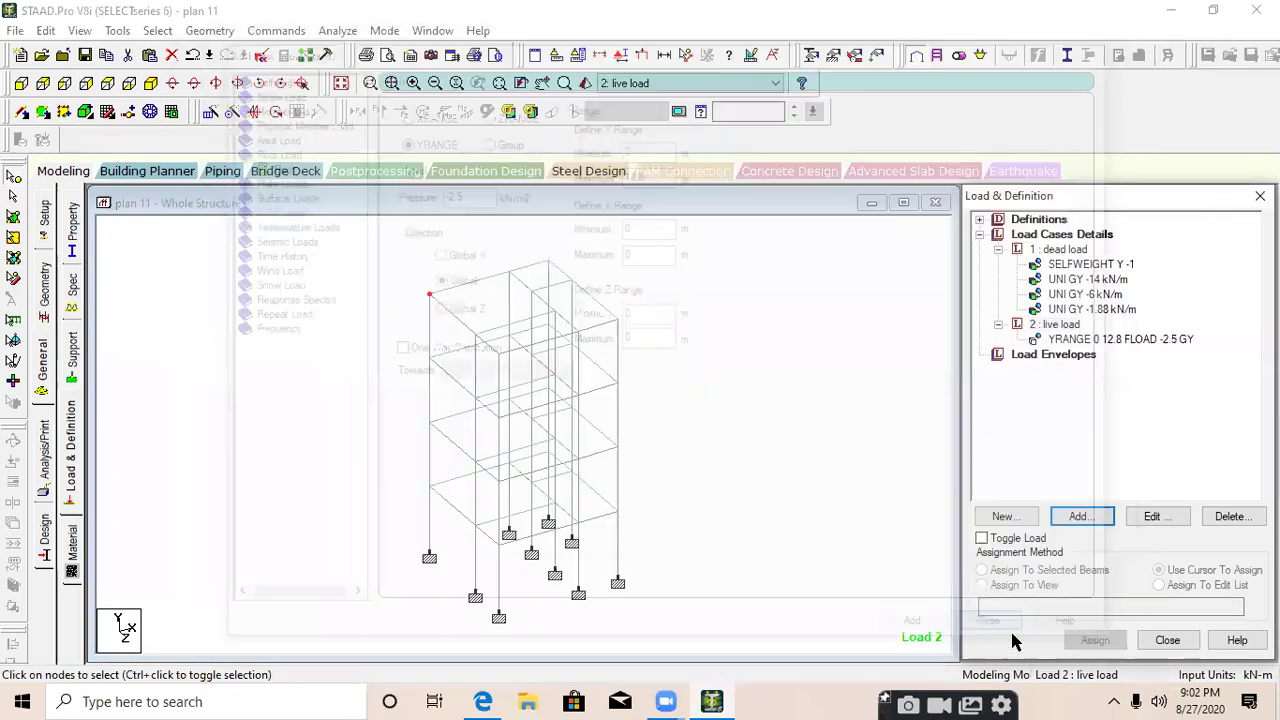
Display the live floor load on the structure and compare it with the -6 and -14 kN/m dead loads
left_click(1124, 340)
left_click(803, 407)
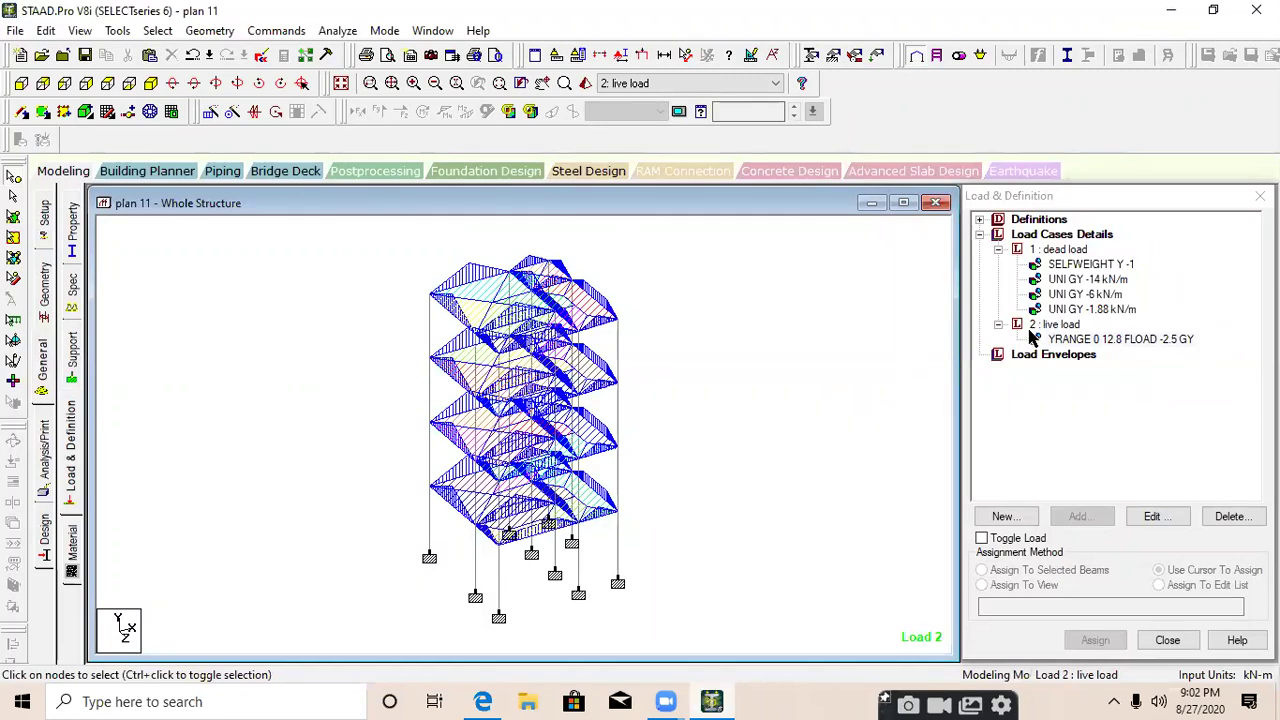
left_click(1070, 294)
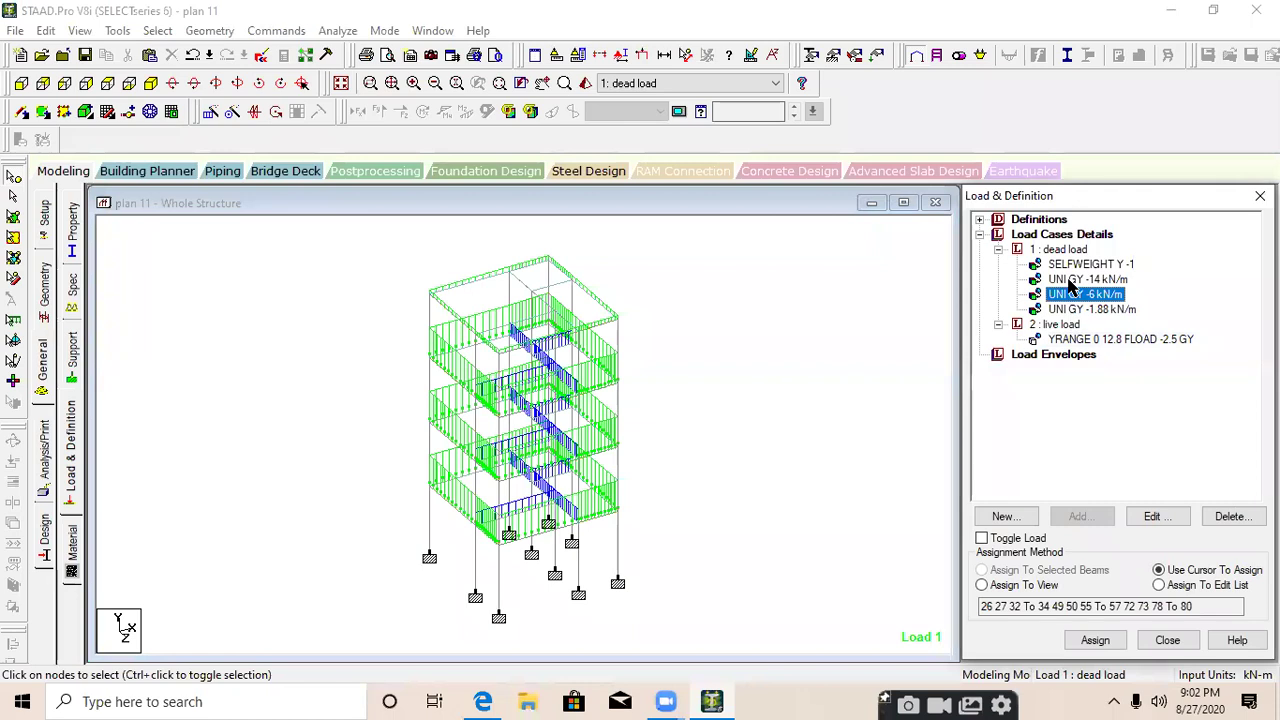
left_click(1072, 280)
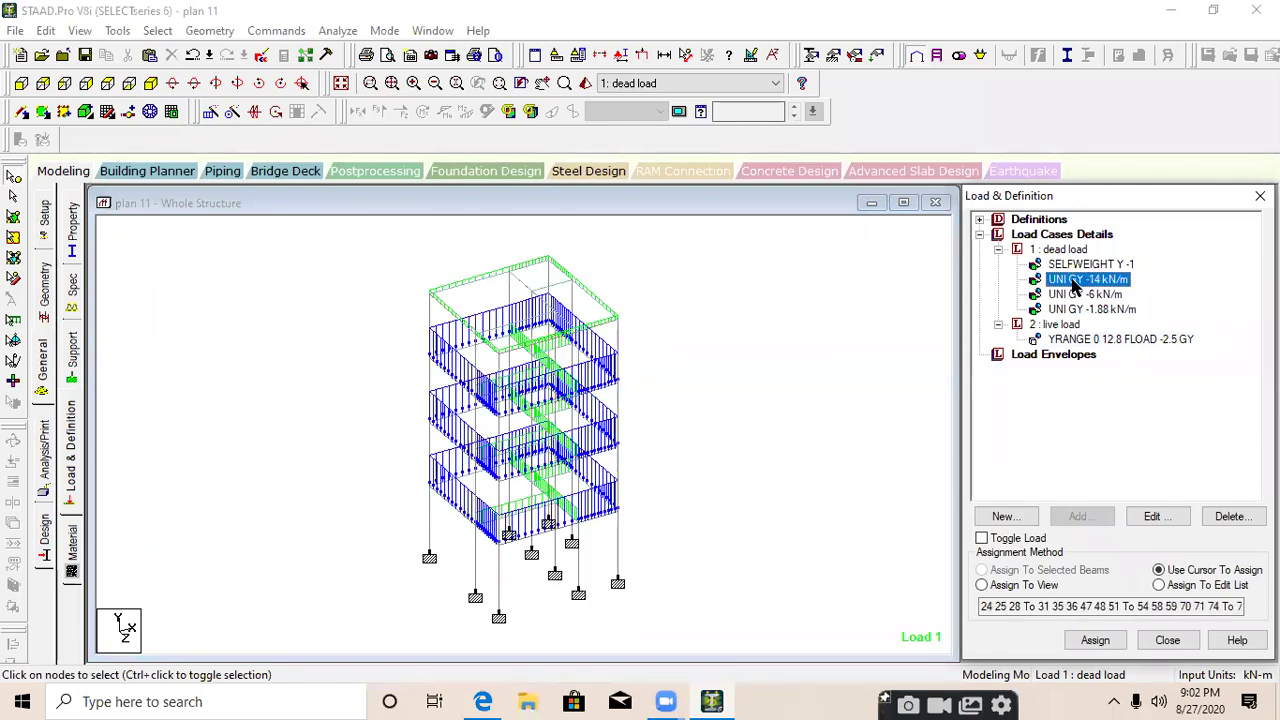
left_click(1093, 340)
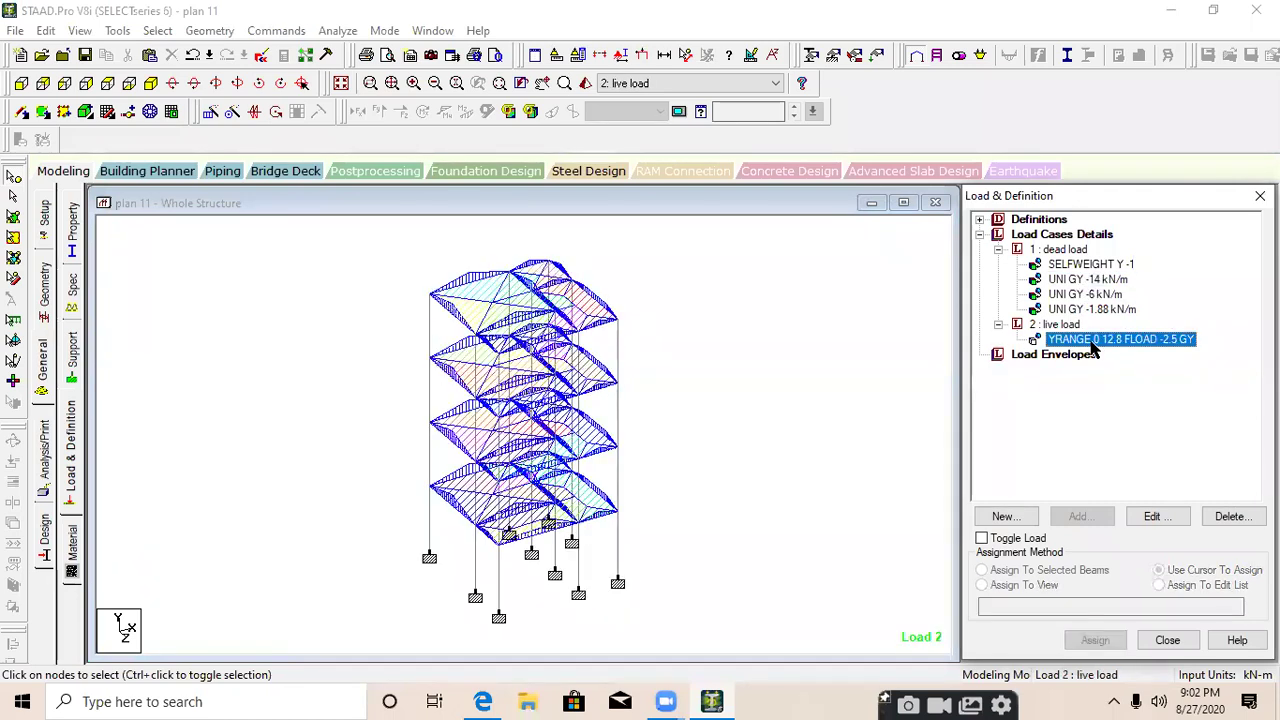
left_click(822, 385)
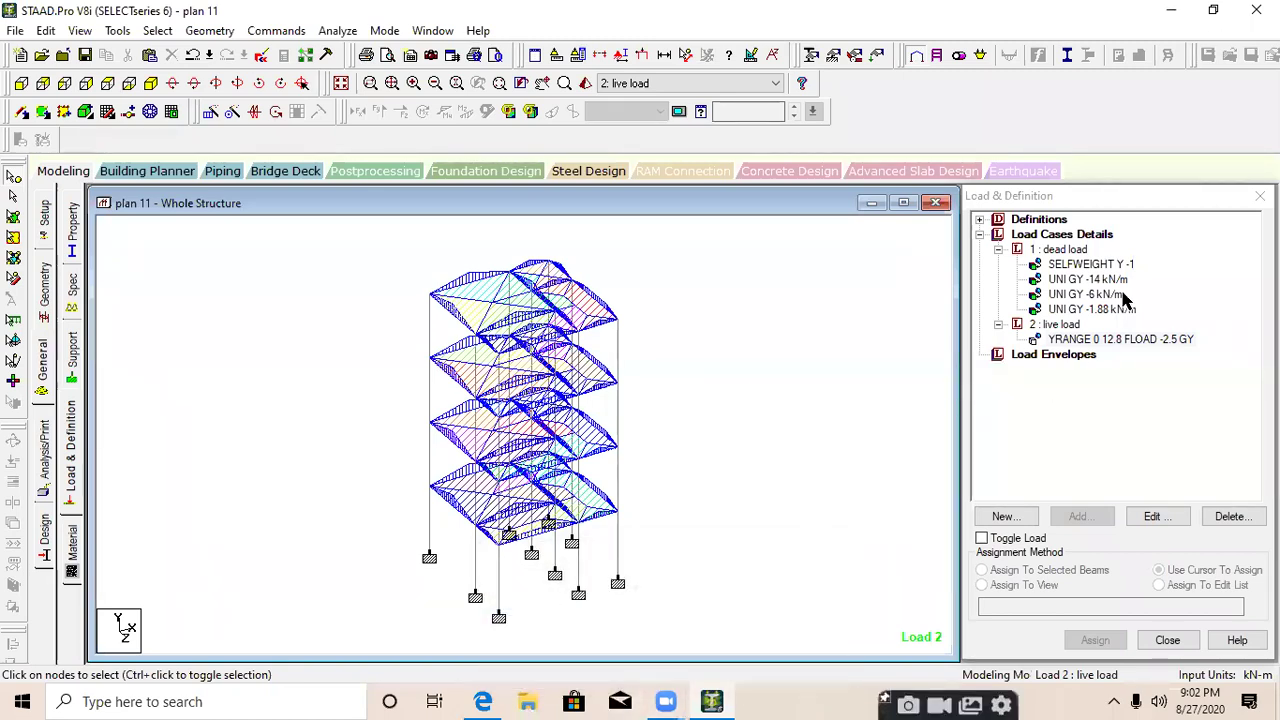
Generate and add automatic load combinations using the Indian Code and the Genral_Structures category, and display the first combination's loads
left_click(1078, 238)
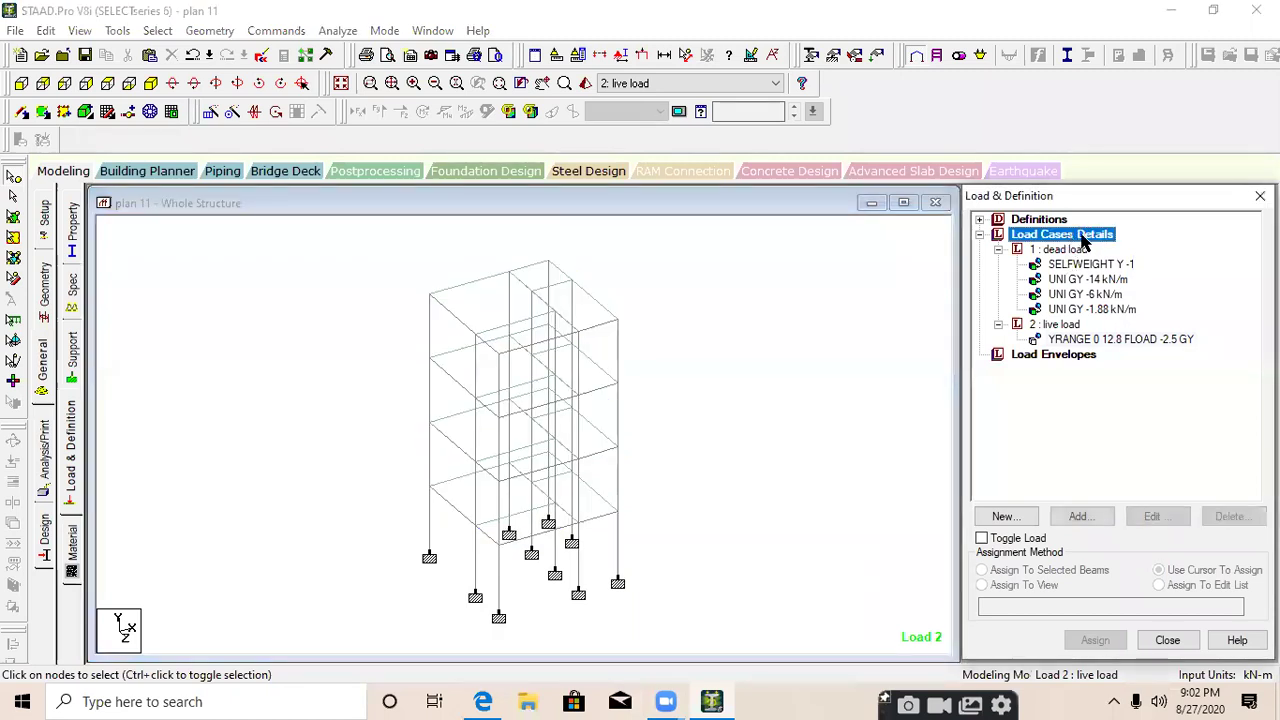
left_click(1080, 522)
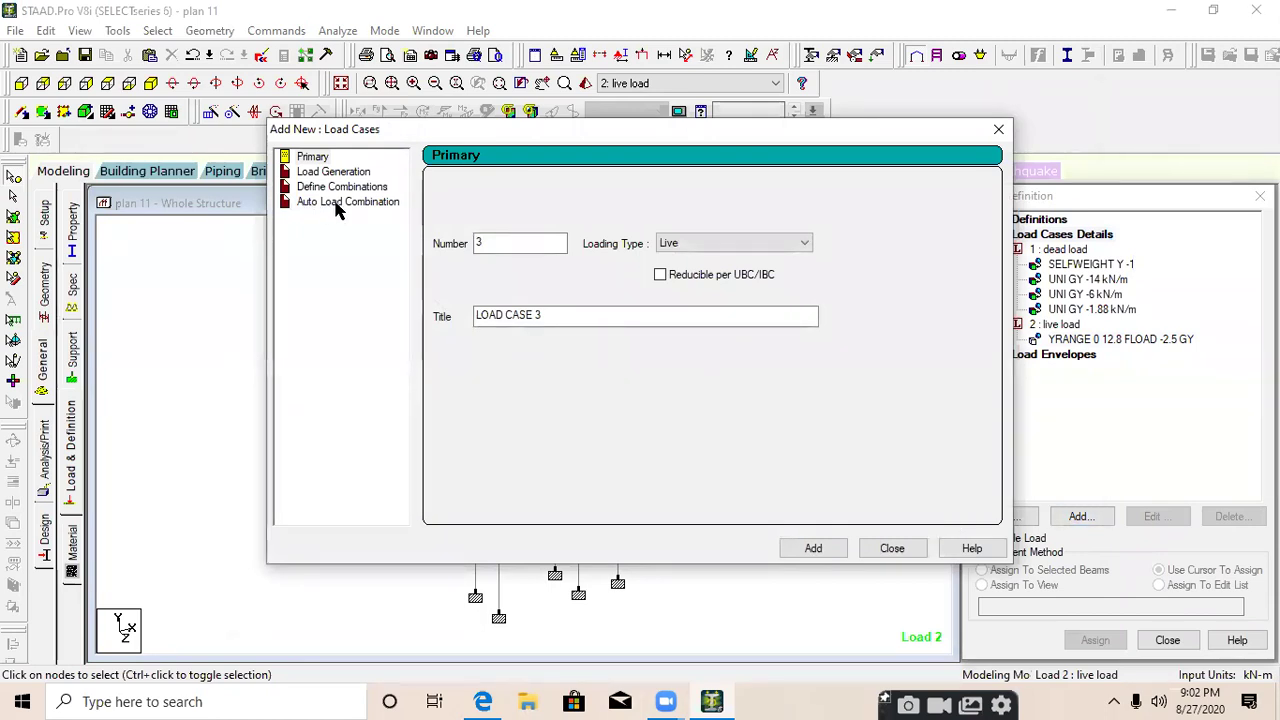
left_click(338, 204)
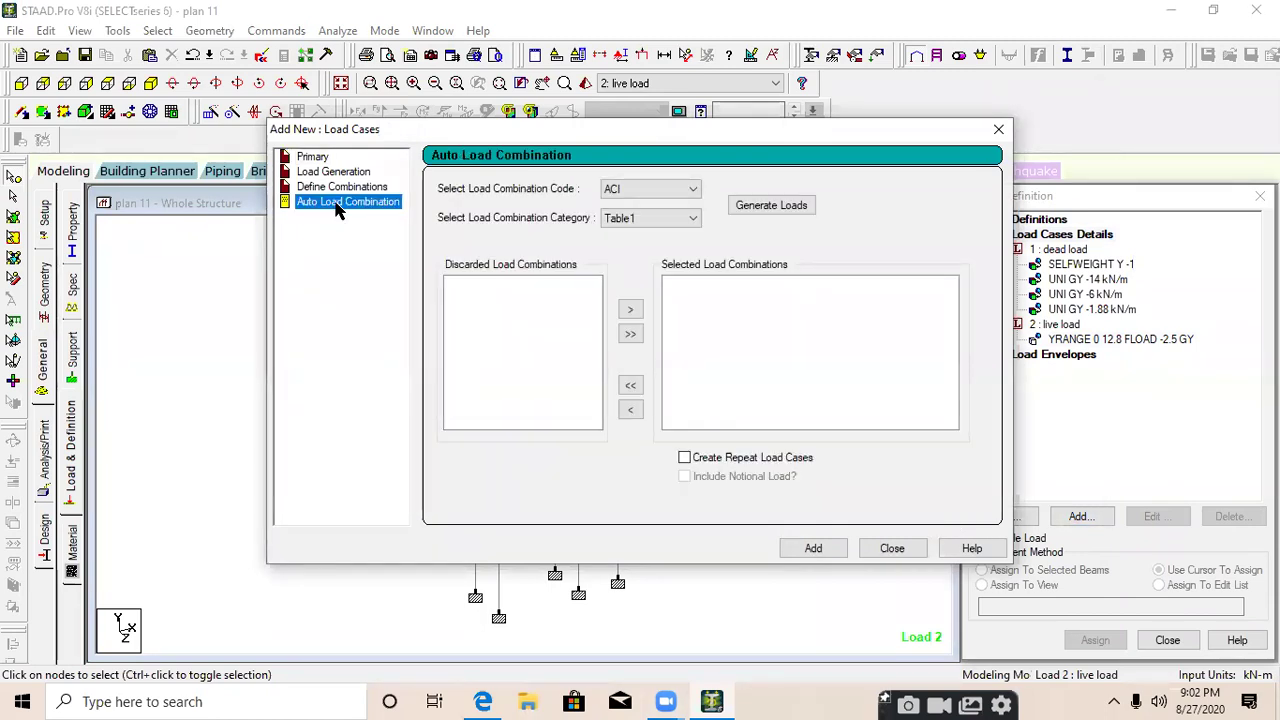
left_click(672, 189)
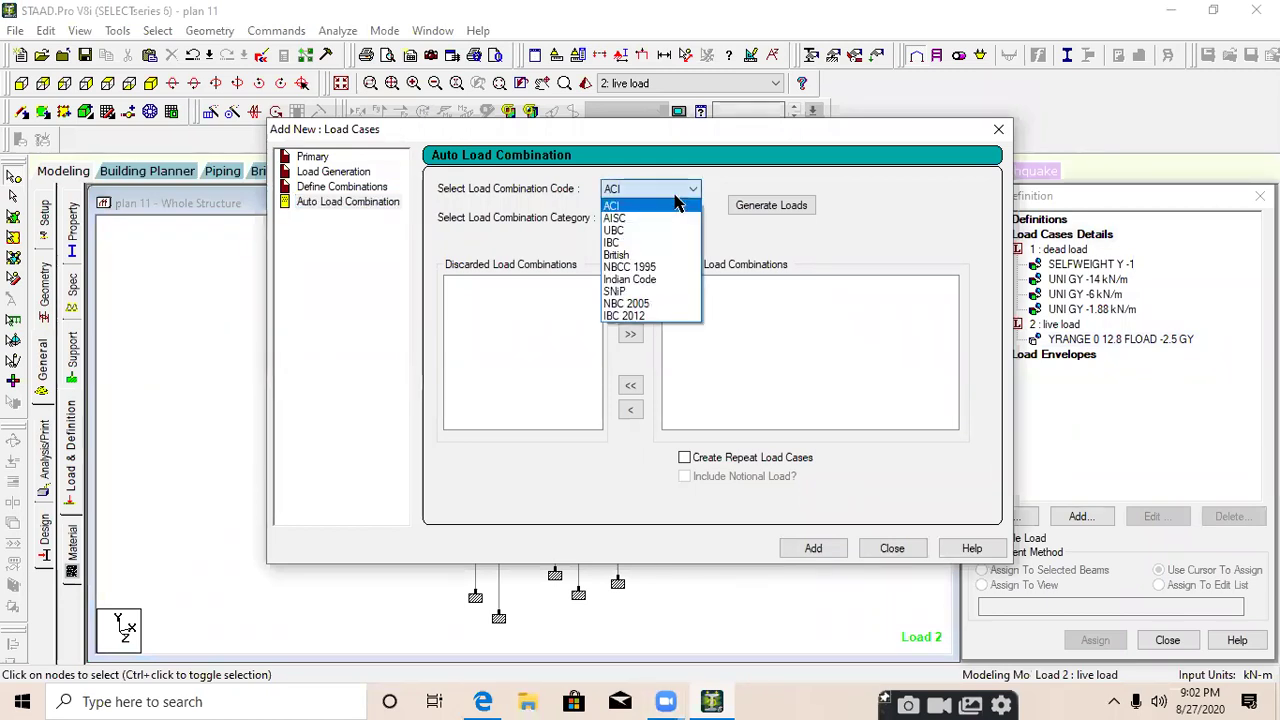
left_click(652, 280)
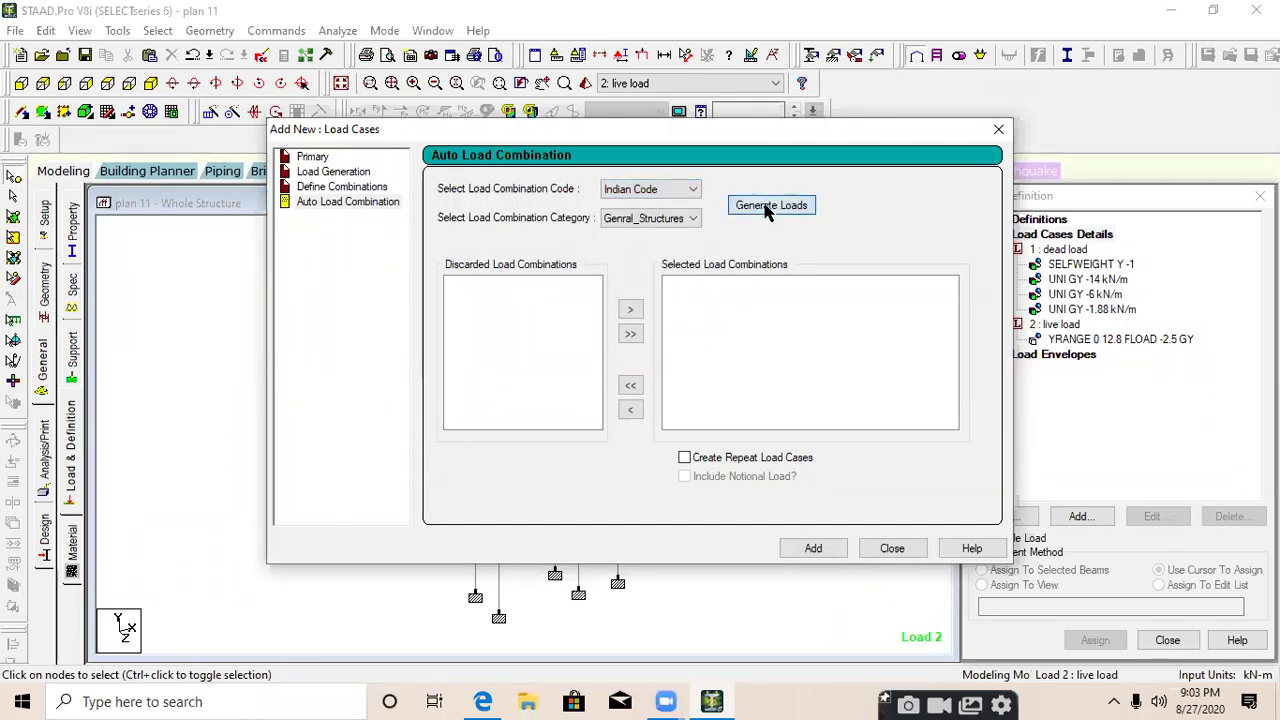
left_click(768, 207)
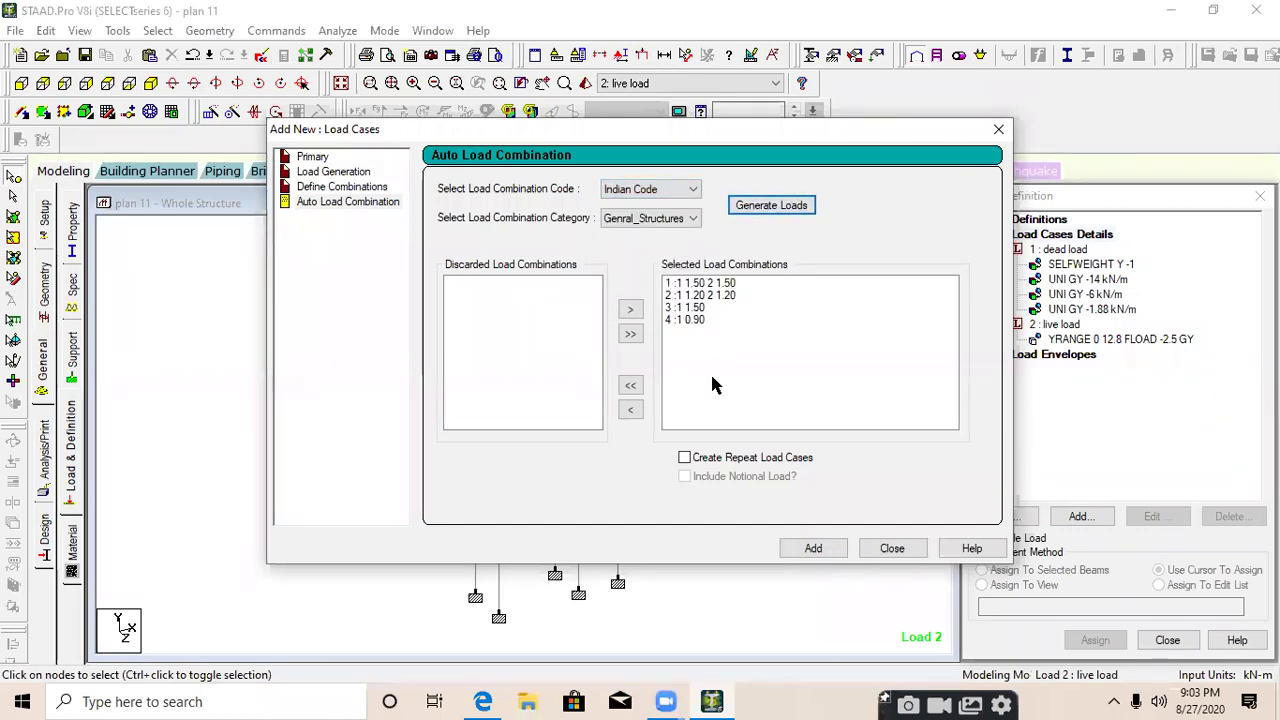
left_click(830, 550)
left_click(887, 549)
left_click(1078, 355)
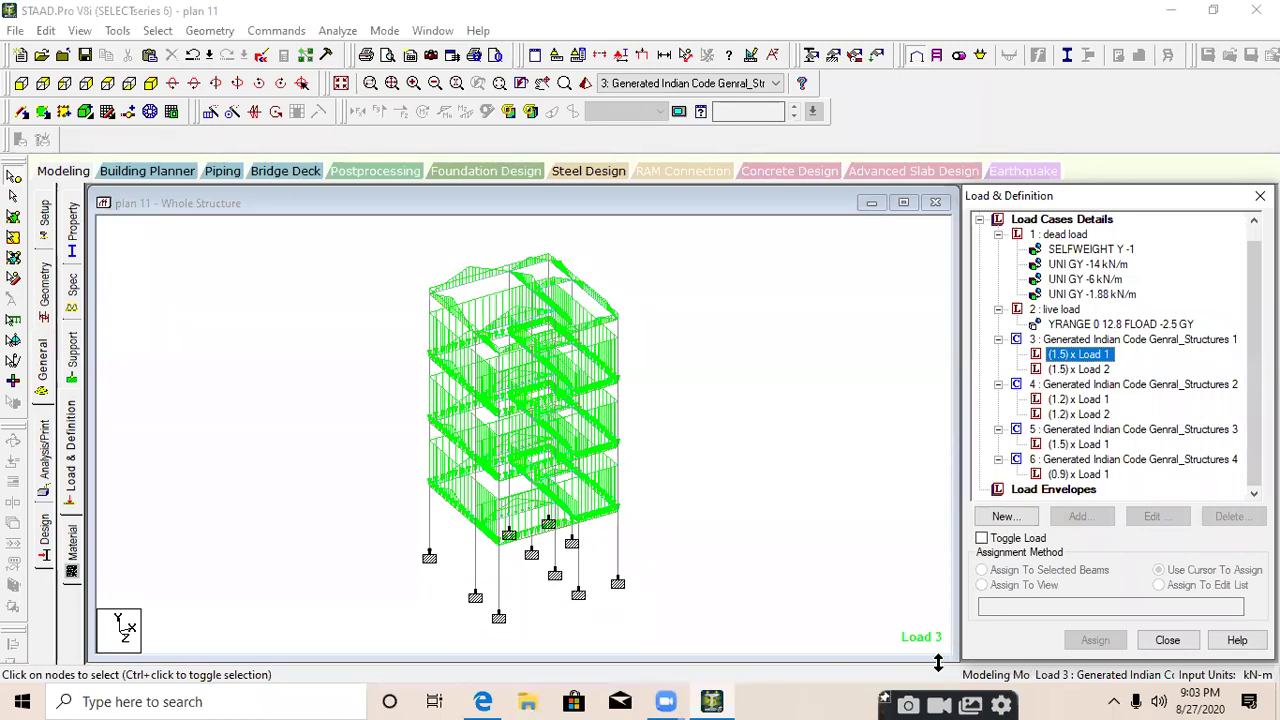
left_click(795, 440)
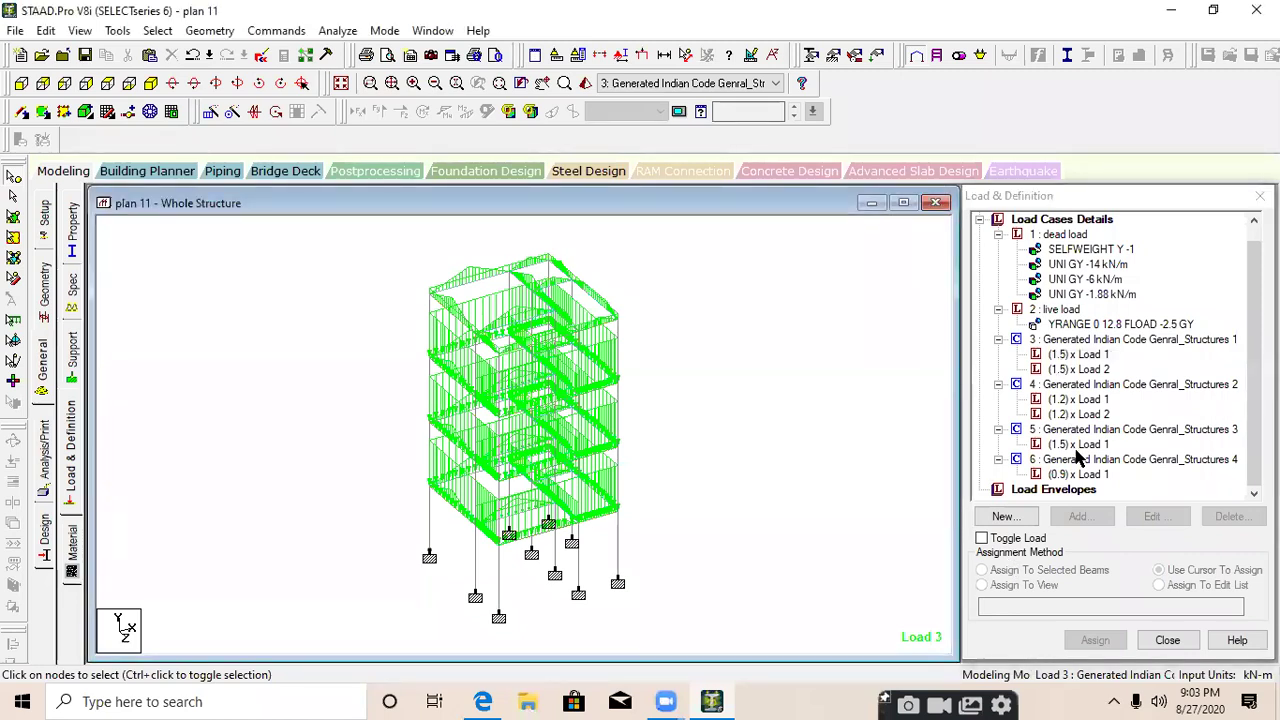
Add a Perform Analysis command with the No Print option and close the analysis commands dialog
left_click(47, 458)
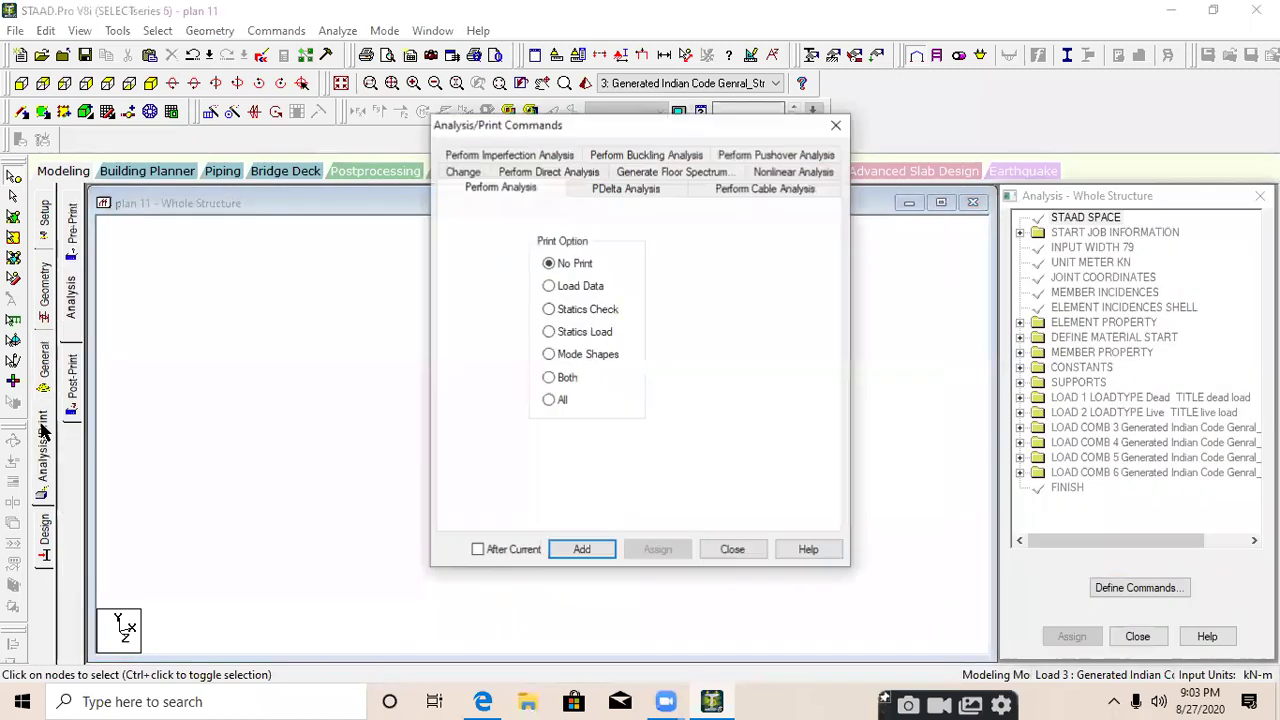
left_click(575, 550)
left_click(735, 550)
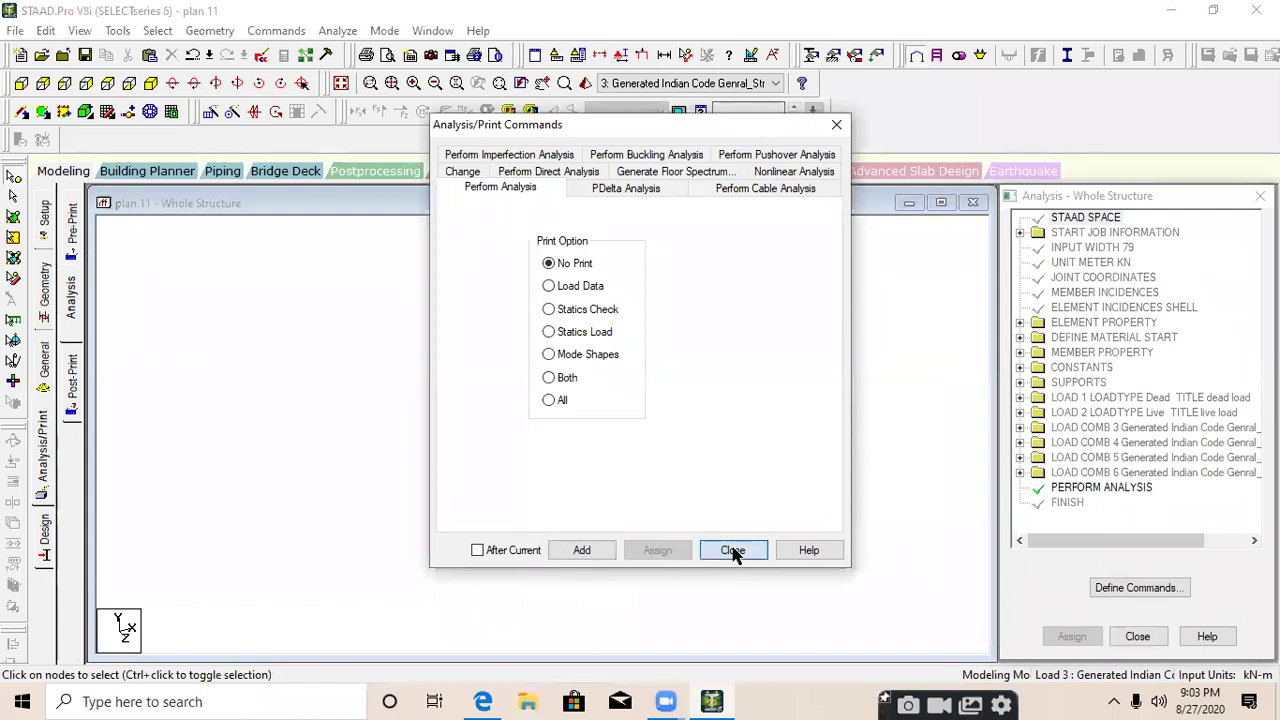
Run the analysis of the plan 11 model, saving the structure before it starts
left_click(337, 30)
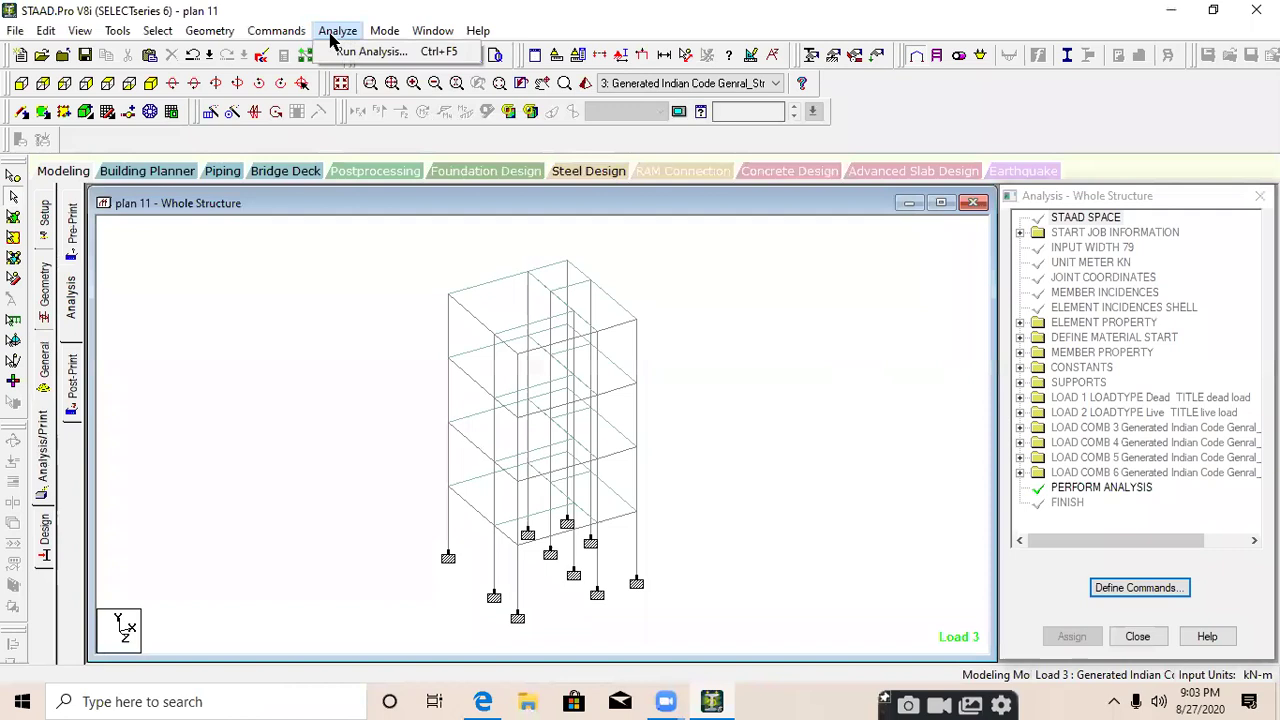
left_click(385, 48)
left_click(524, 373)
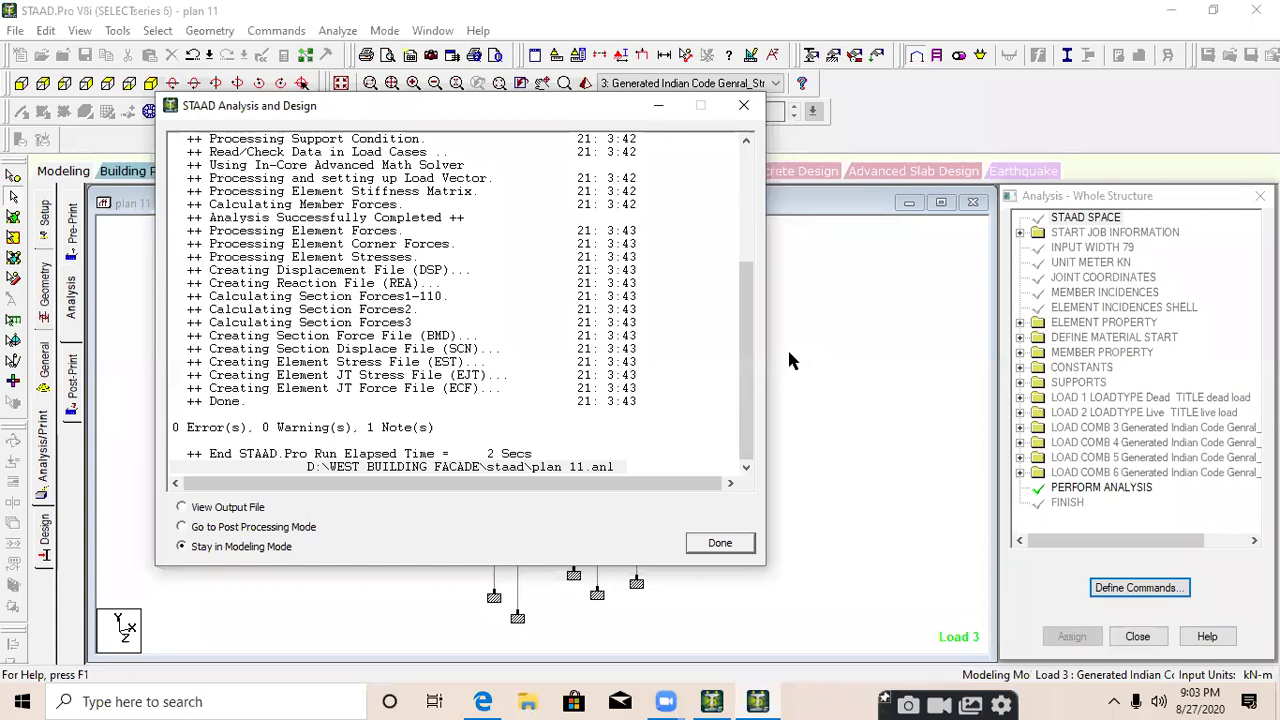
Open the plan 11 analysis results in post-processing mode and enlarge the beam relative displacement table
left_click(286, 526)
left_click(748, 545)
left_click(684, 494)
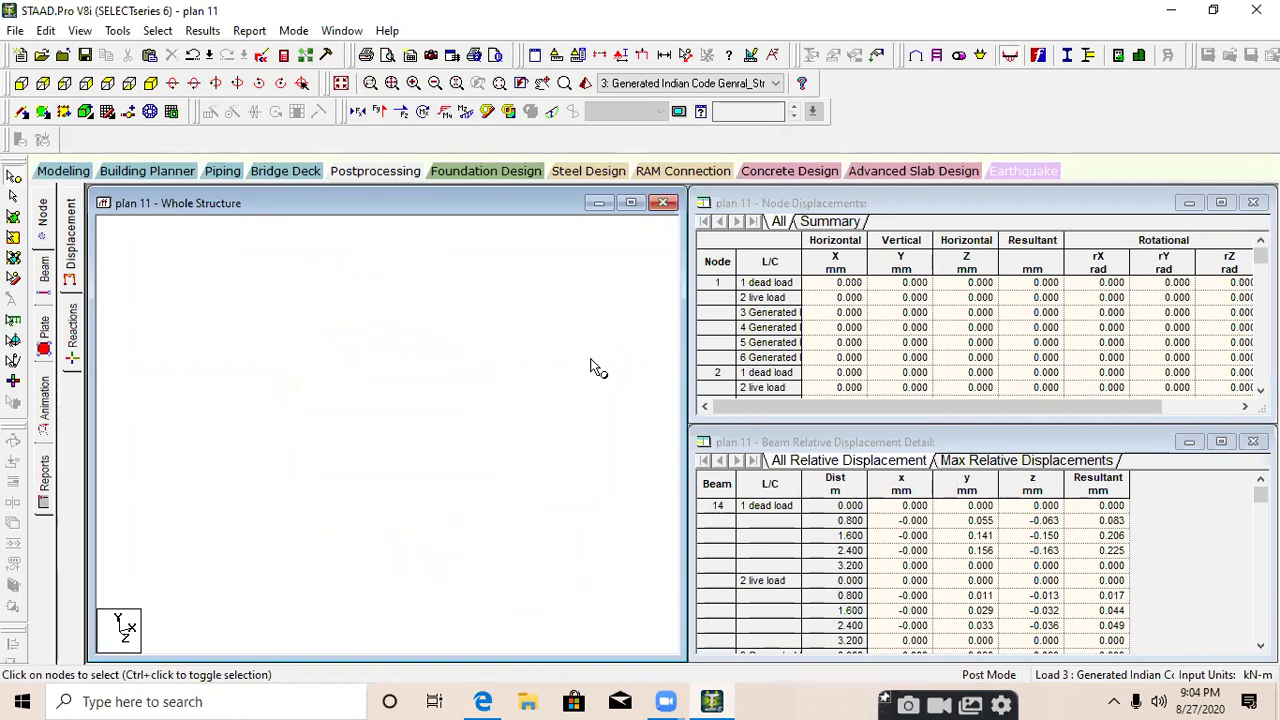
mouse_move(922, 658)
left_mouse_down()
mouse_move(922, 582)
mouse_move(922, 658)
left_mouse_up()
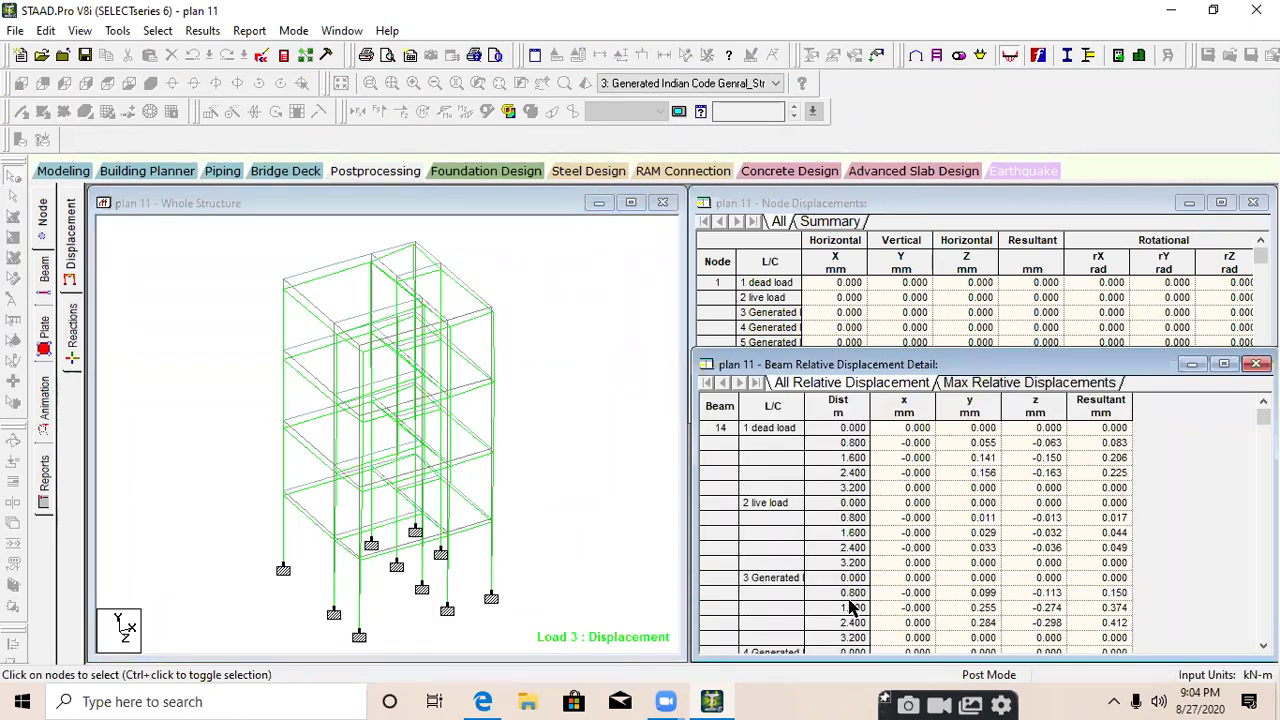
Display the Bending Z moment diagram for load case 3 on the whole structure
left_click(612, 342)
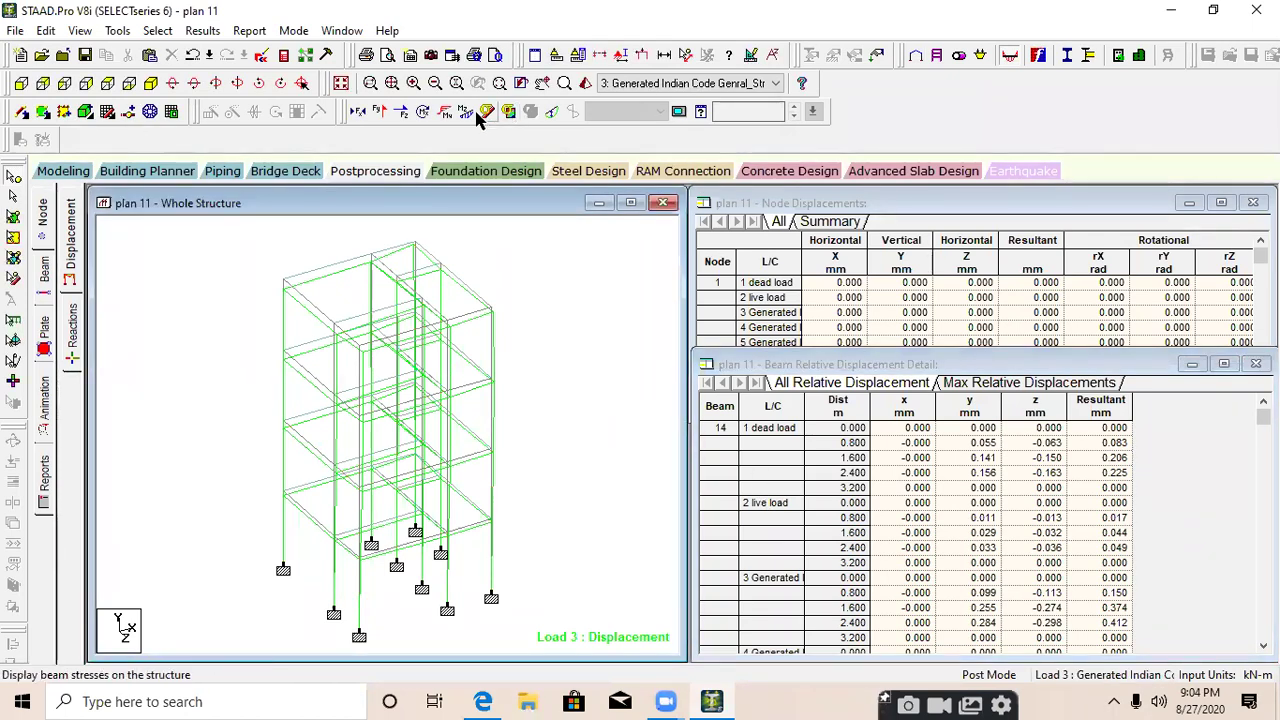
left_click(403, 111)
left_click(558, 113)
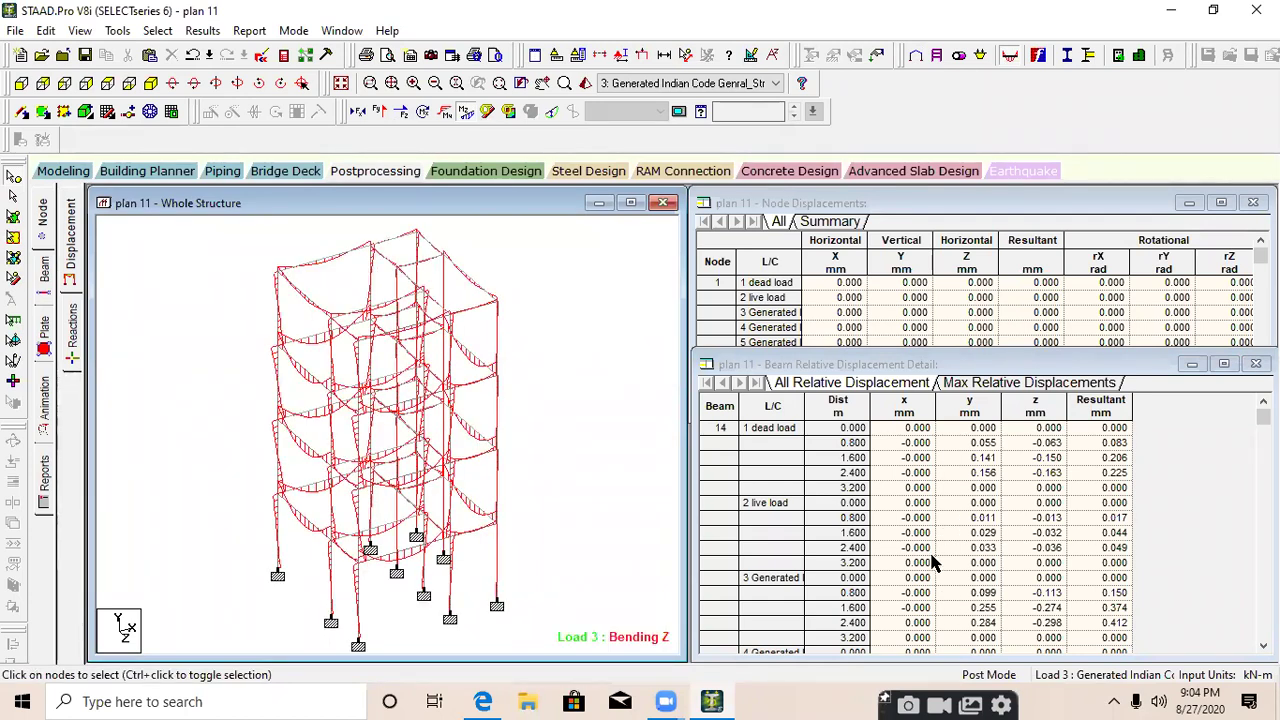
Show the beam force results, enlarge the Beam Force Detail table, and review its maximum bending, shear and axial values and all values
left_click(44, 270)
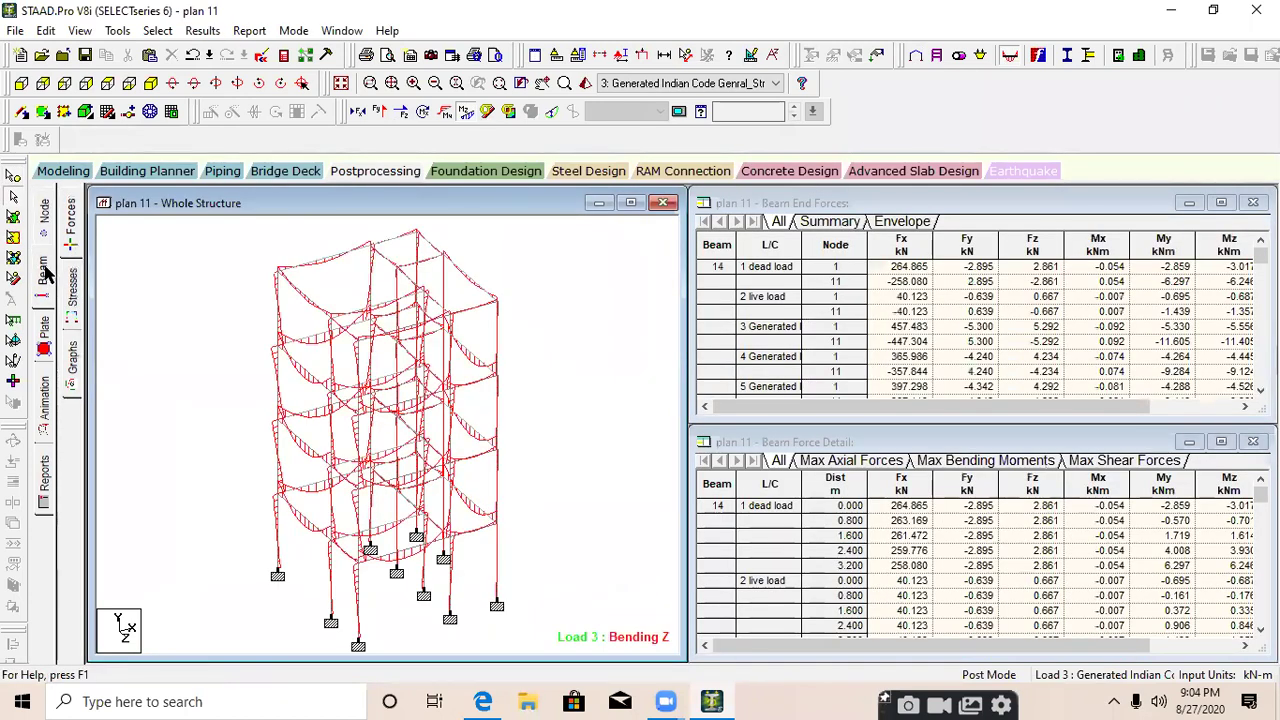
left_click_drag(881, 442, 859, 372)
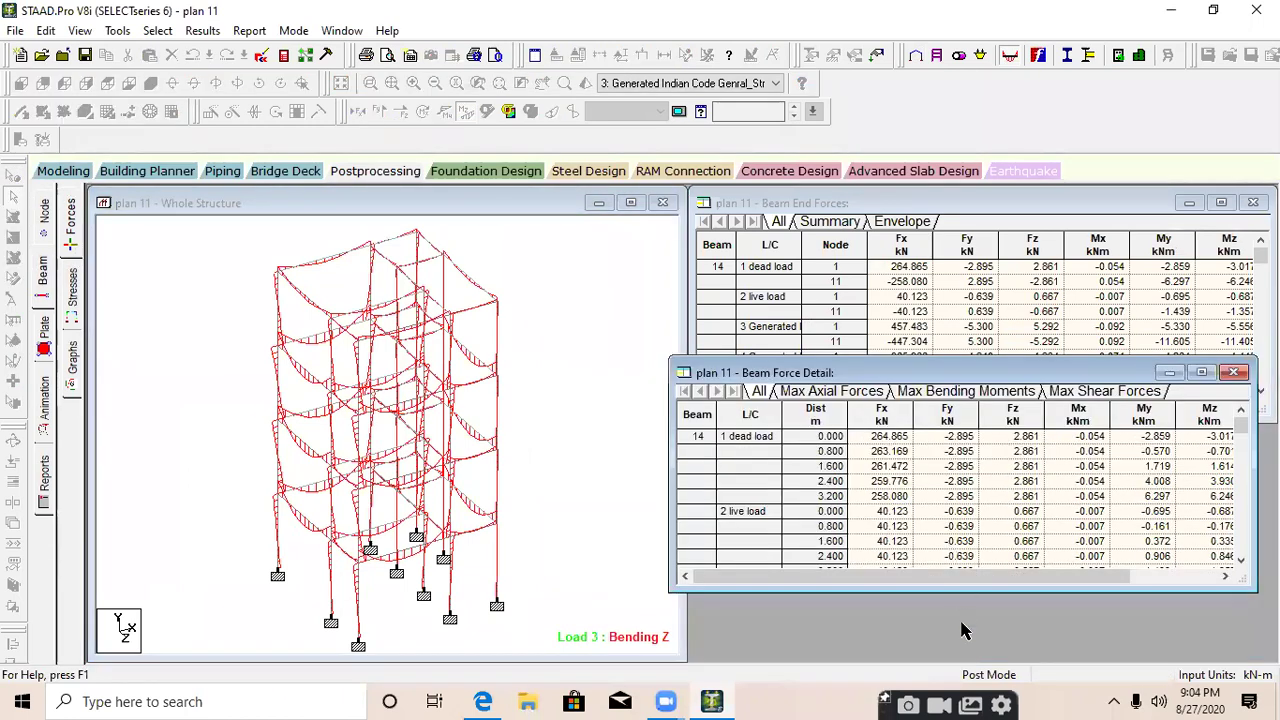
left_click_drag(963, 592, 963, 660)
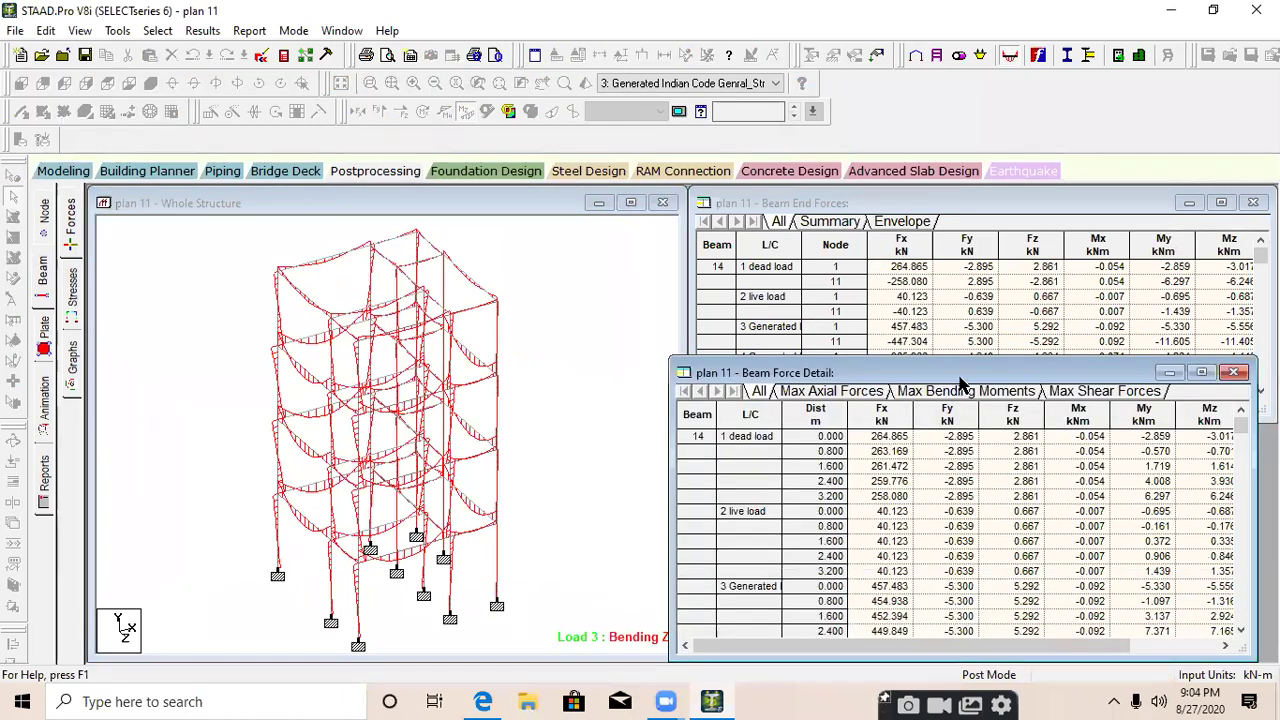
left_click_drag(959, 379, 986, 364)
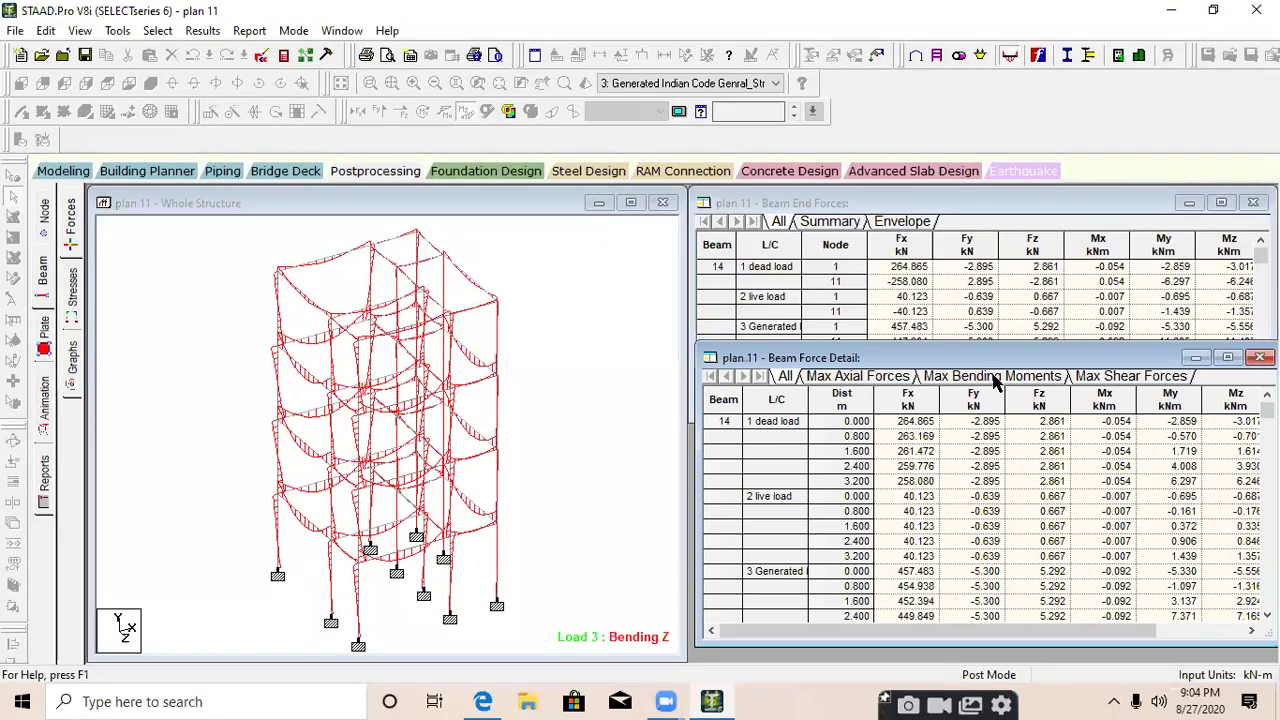
left_click(995, 383)
left_click(1120, 380)
left_click(866, 383)
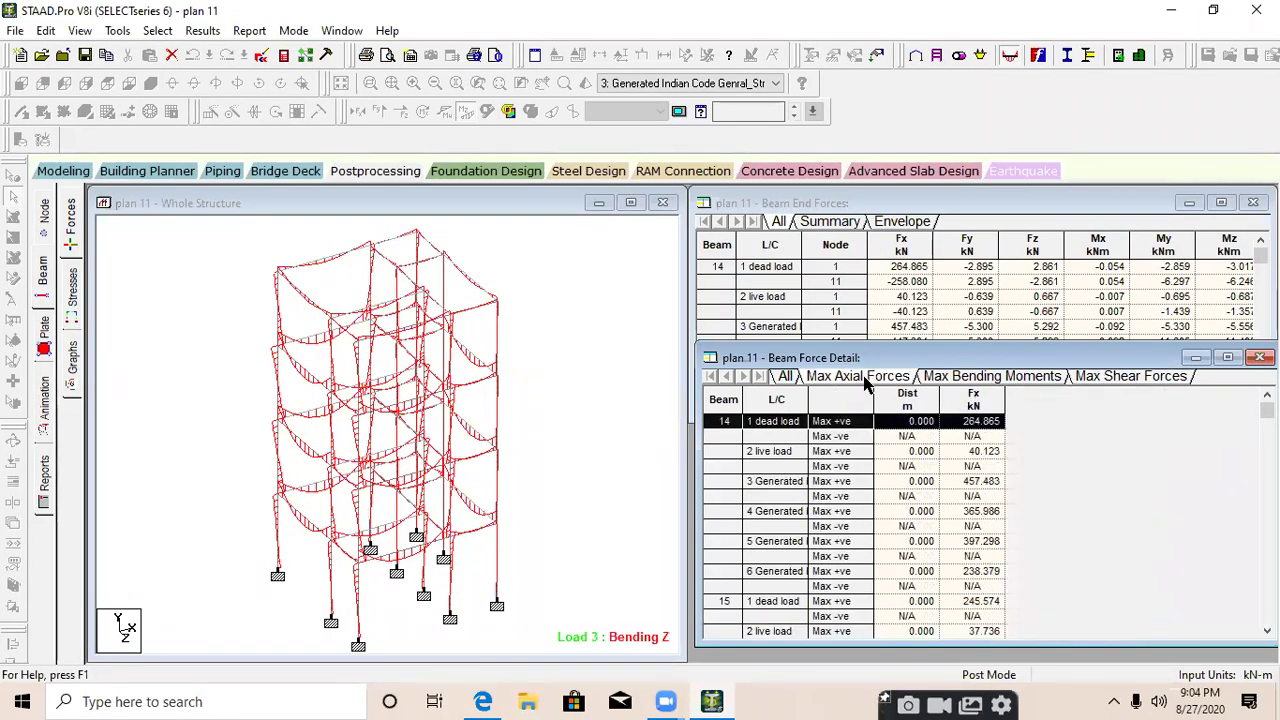
left_click(788, 377)
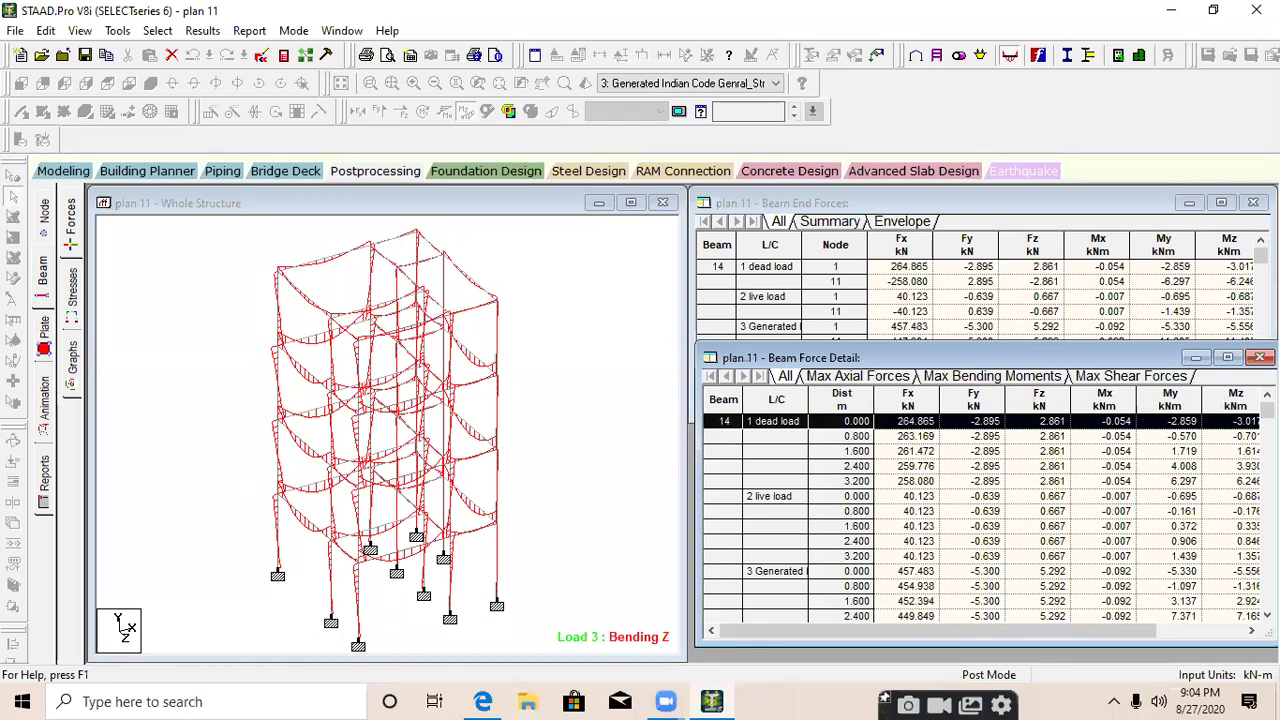
Display the Shear Y diagram on the structure, and open the support reactions results
left_click(528, 309)
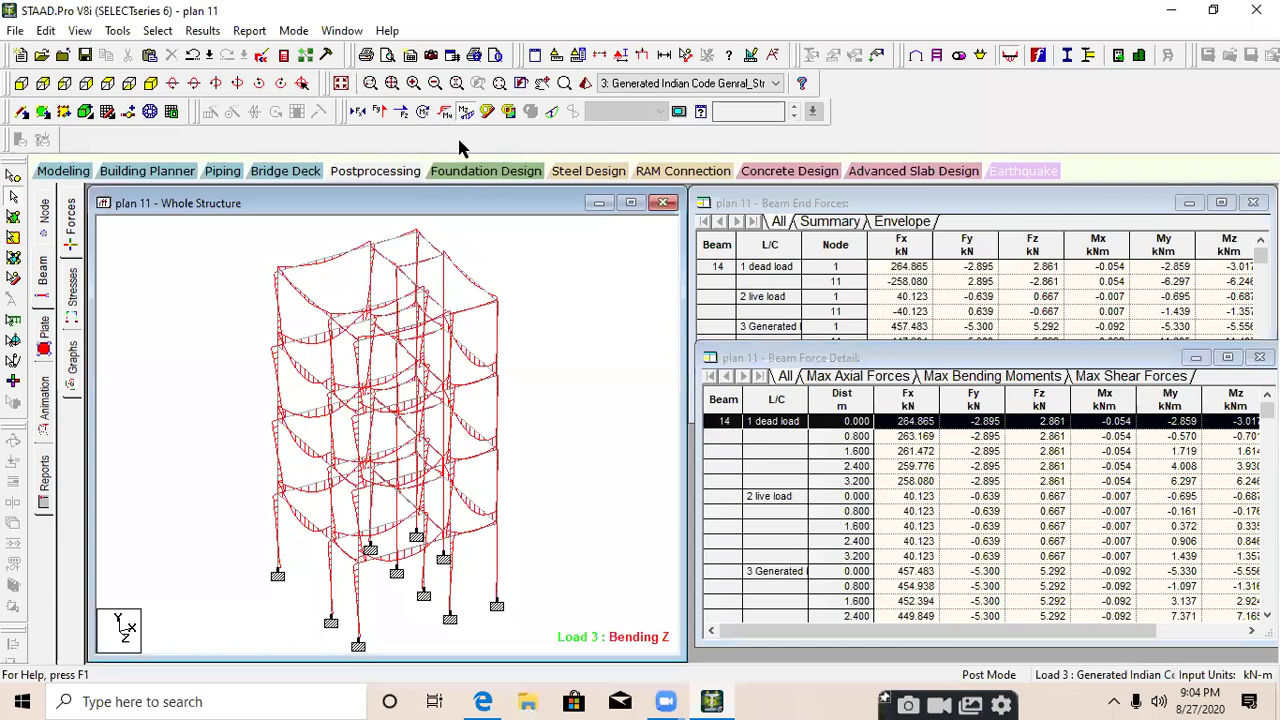
left_click(378, 111)
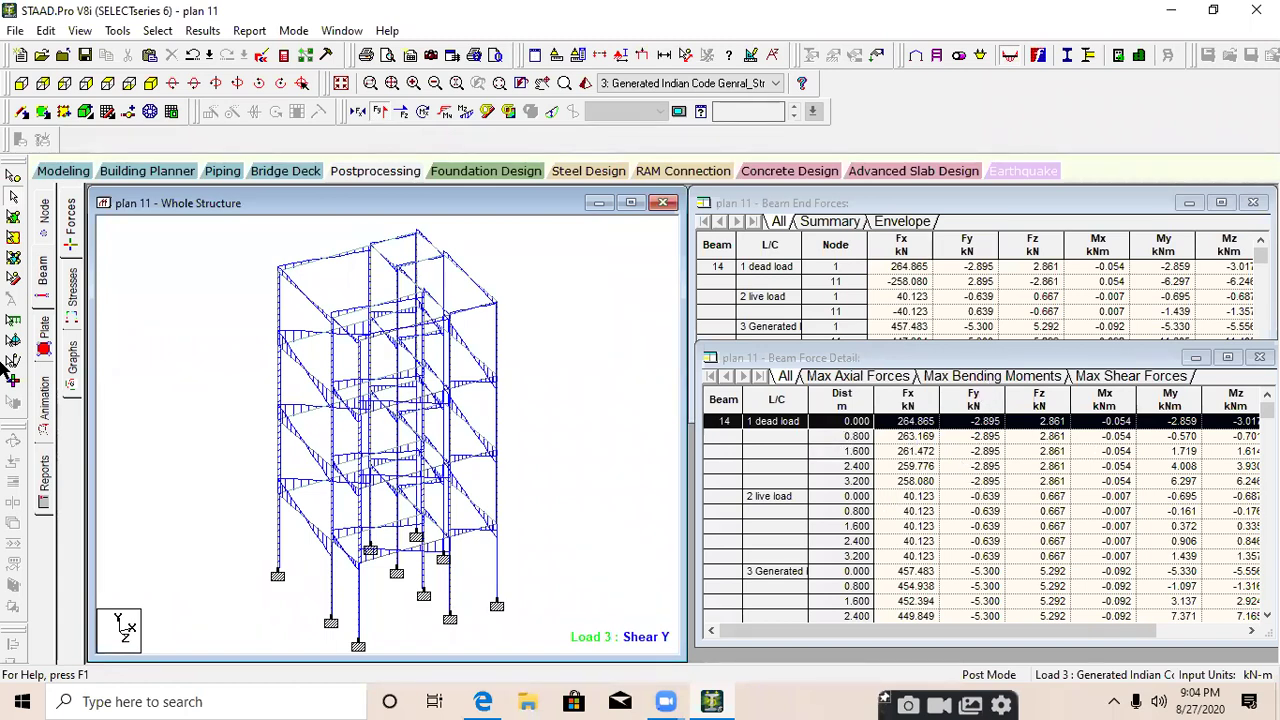
left_click(45, 226)
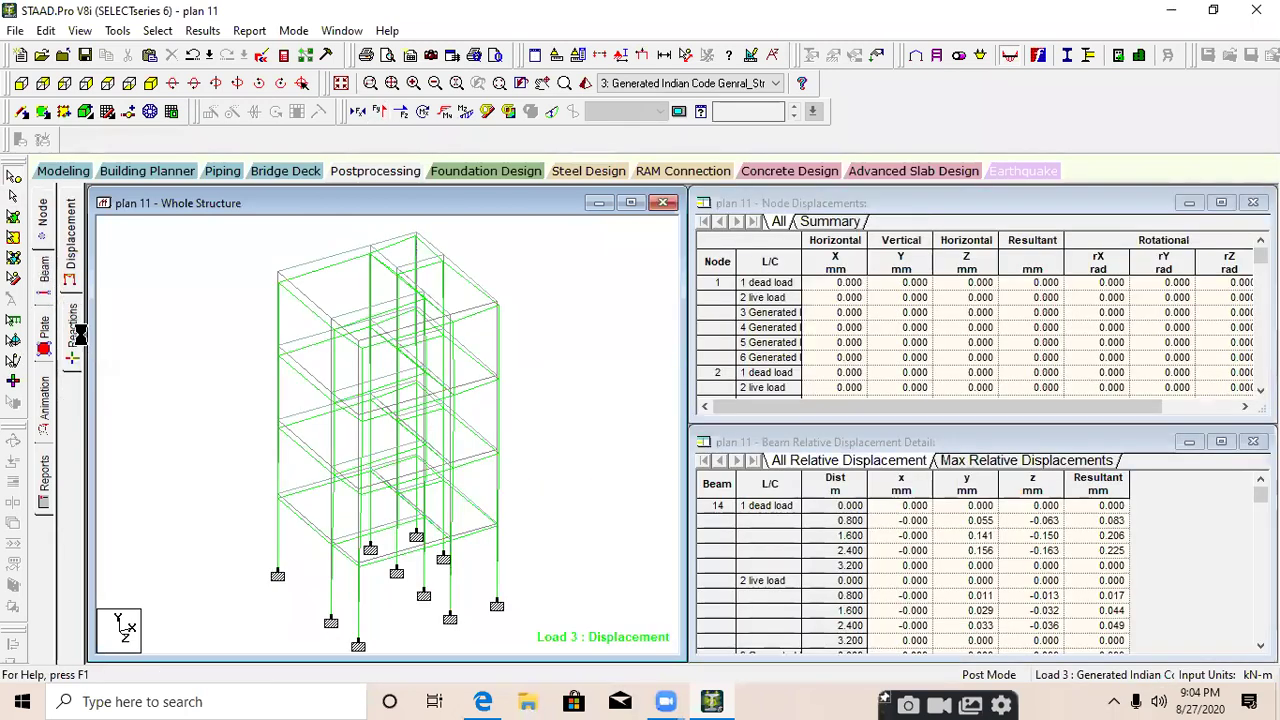
left_click(74, 332)
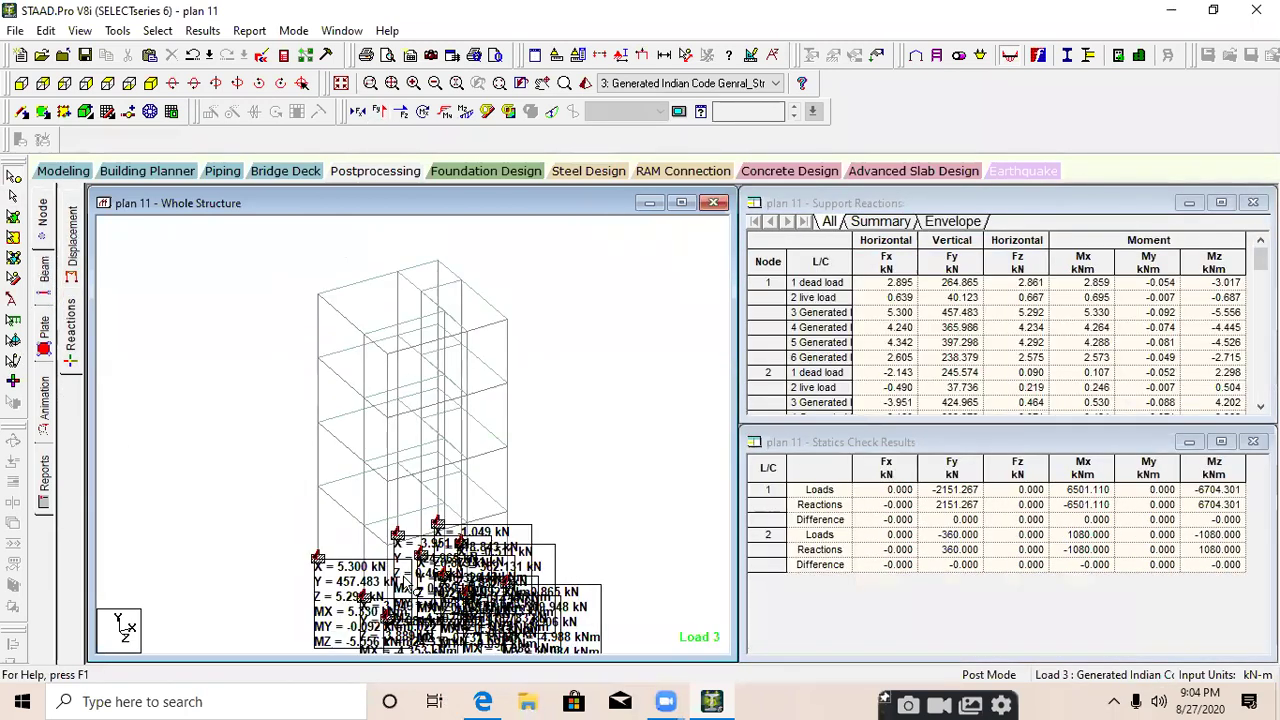
Isolate support node 1 to read its reactions for load 3, and restore the whole structure view
left_click(274, 615)
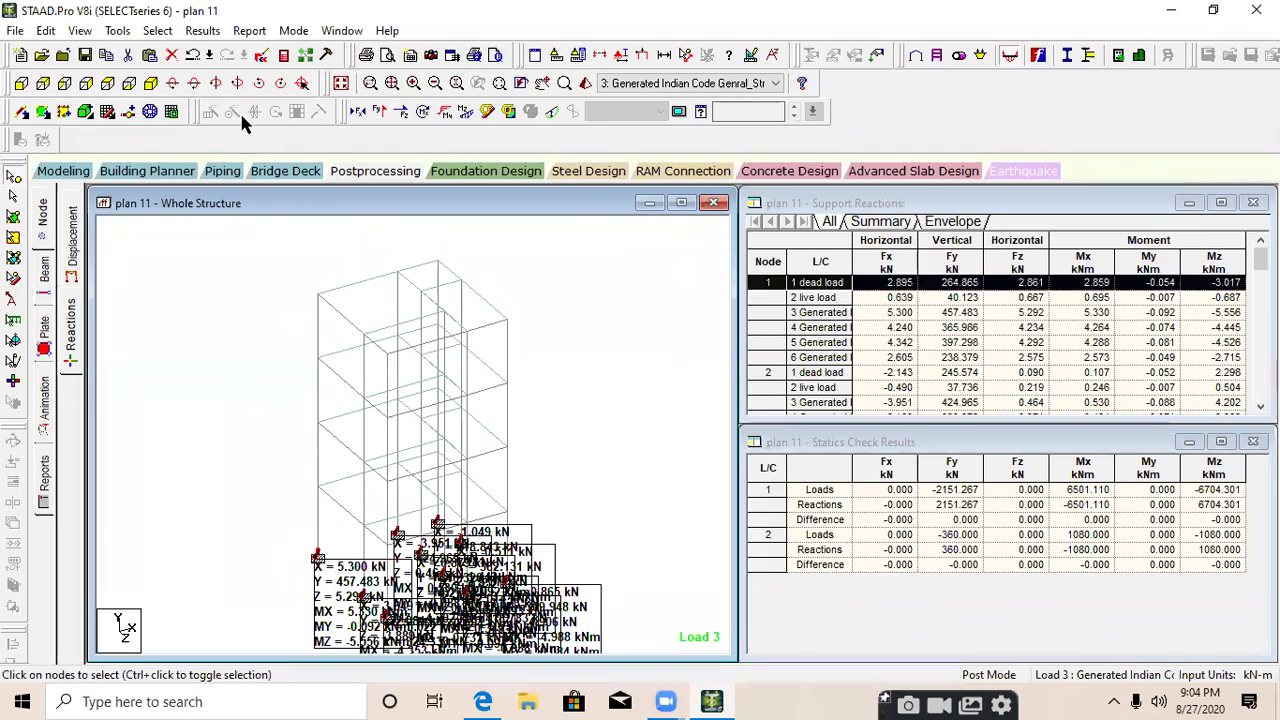
left_click(79, 30)
left_click(110, 85)
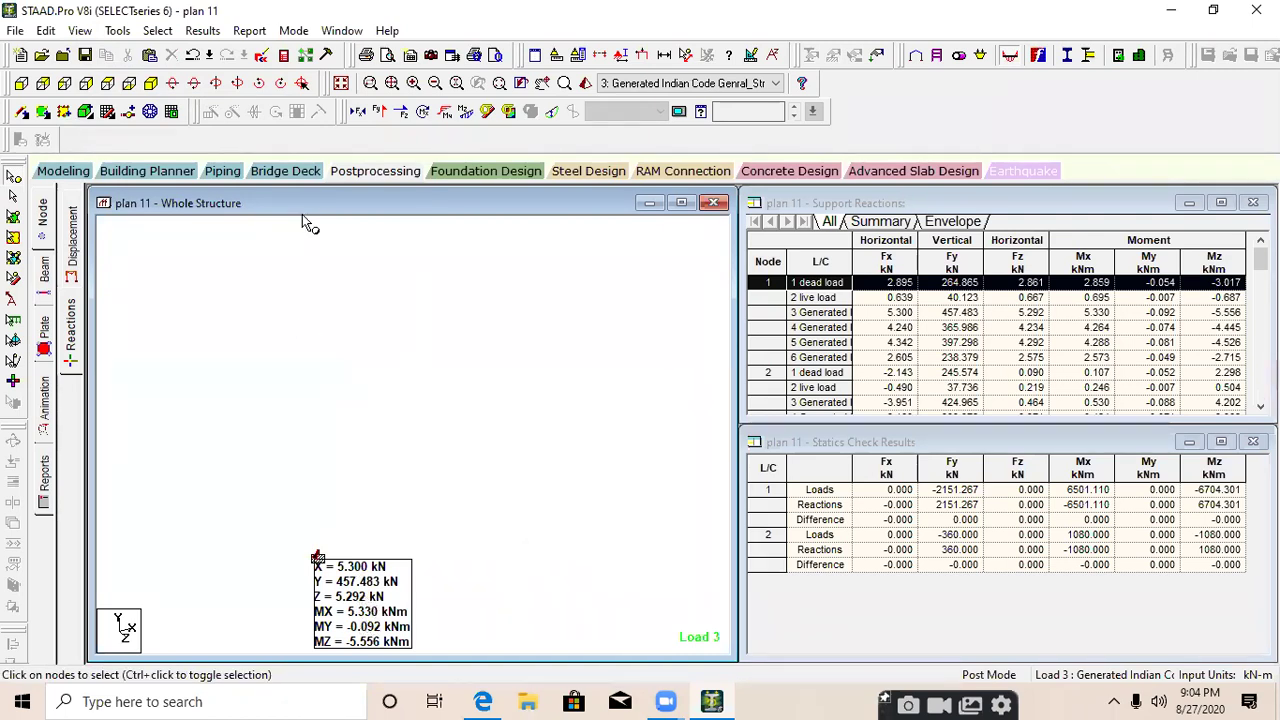
left_click(340, 83)
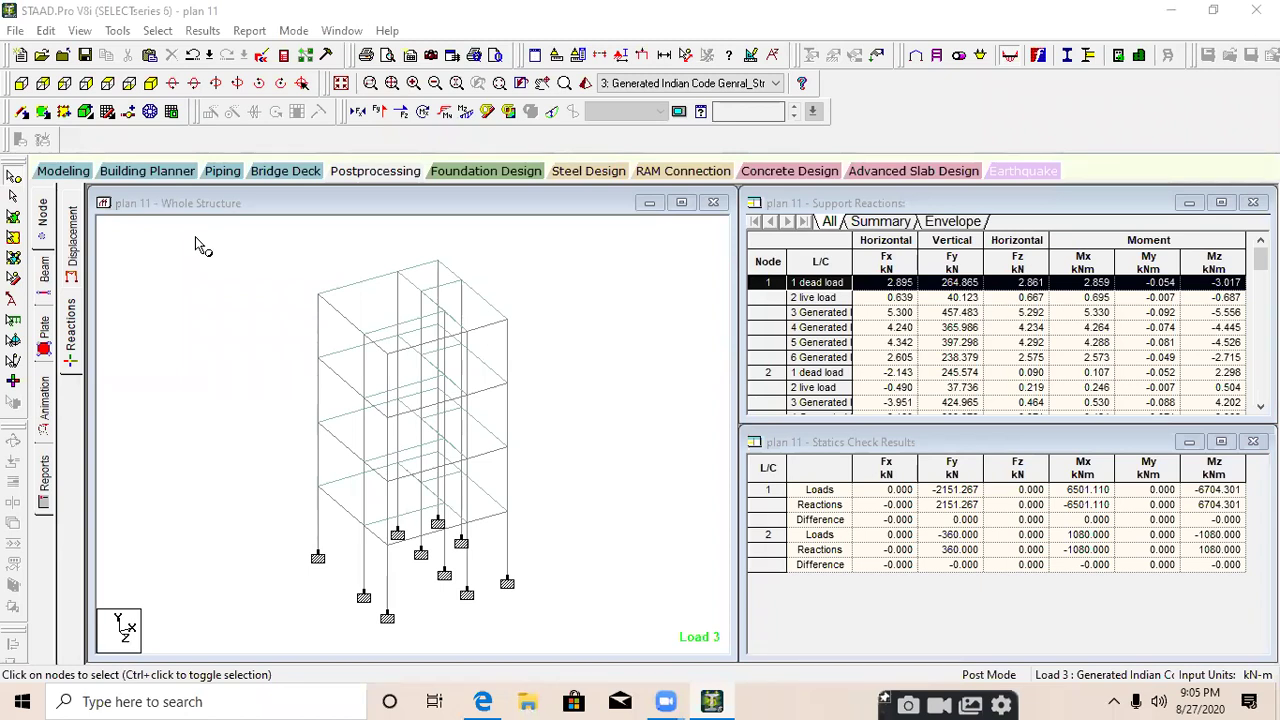
Return to modeling and delete load combination 6, Generated Indian Code Genral_Structures 4, along with the existing result files
left_click(63, 171)
left_click(43, 358)
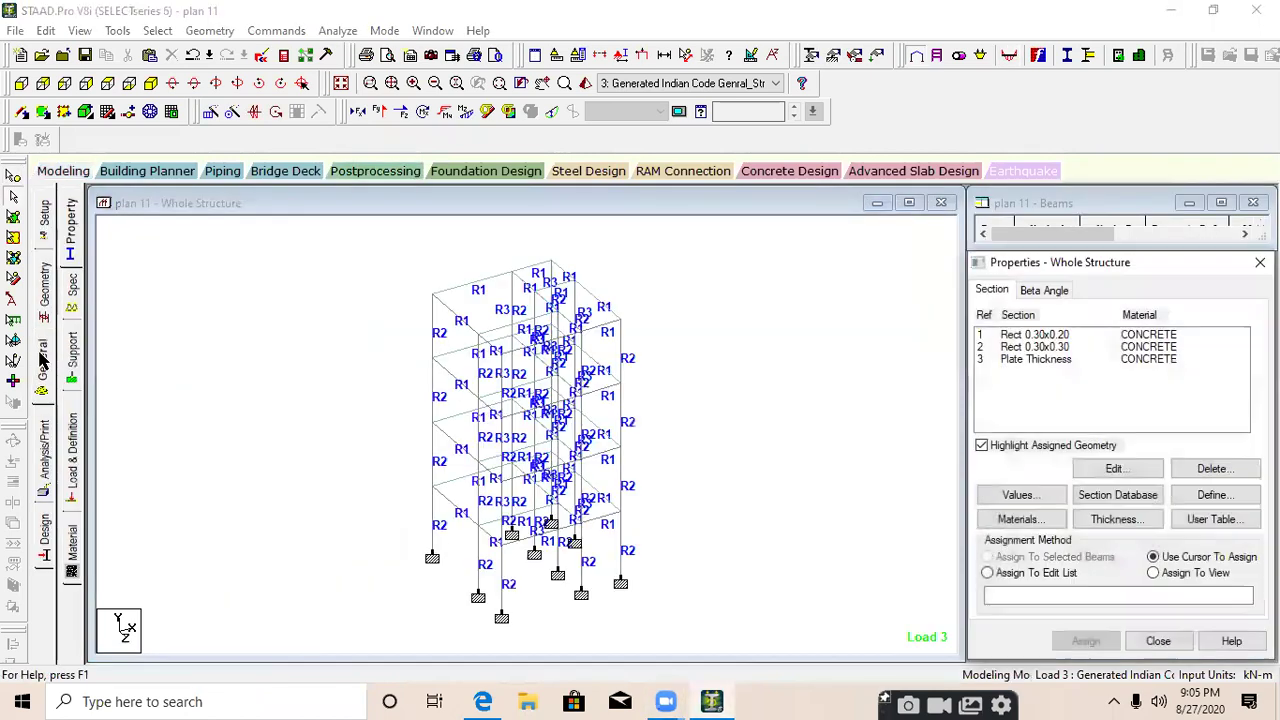
left_click(72, 450)
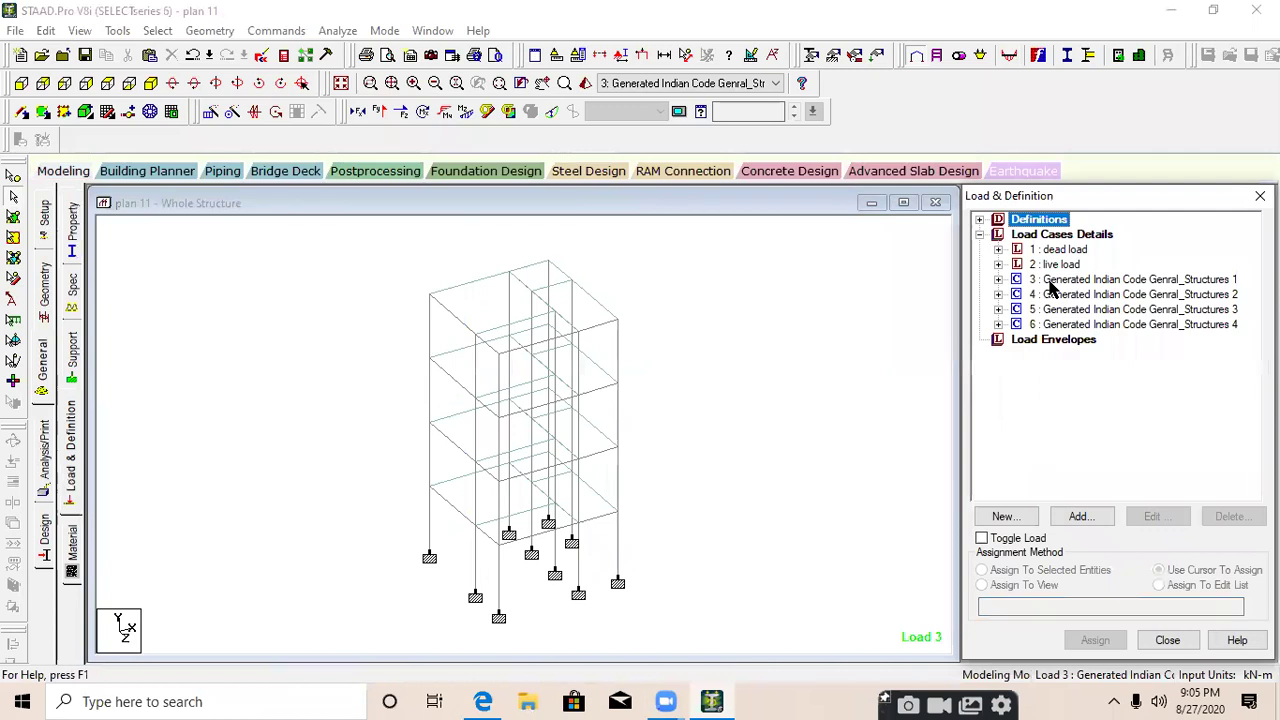
left_click(1050, 324)
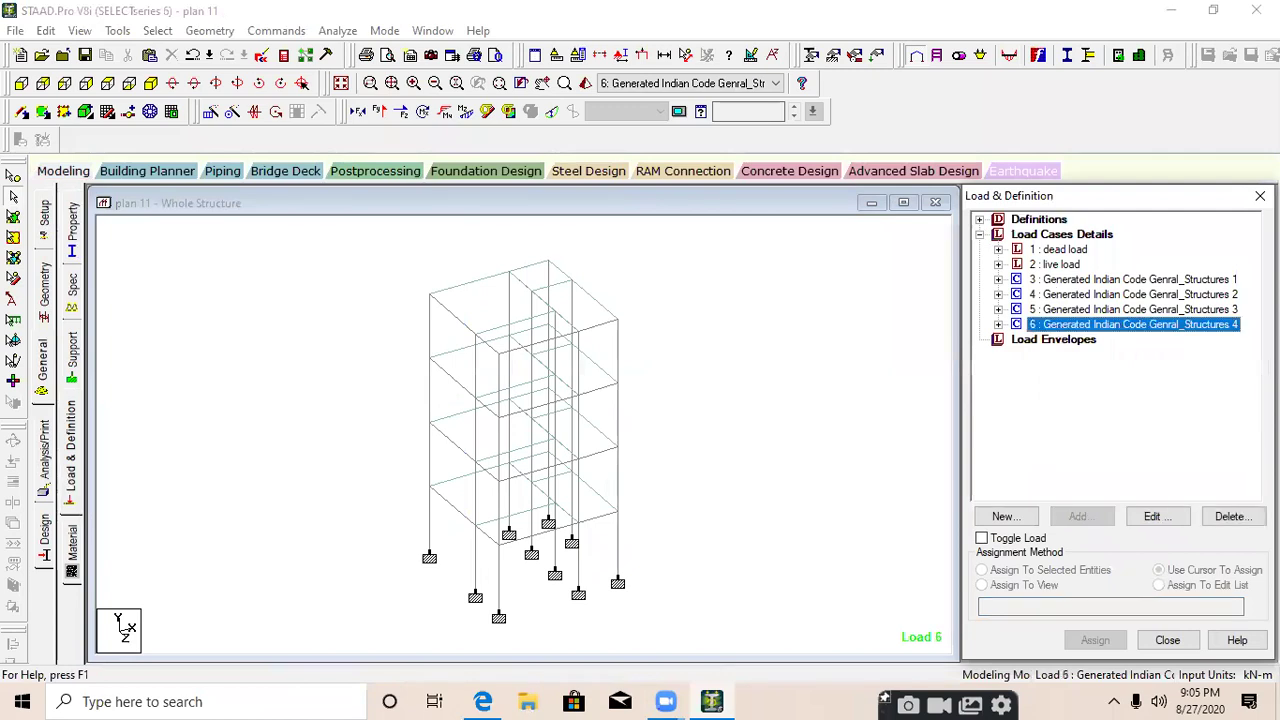
left_click(1230, 516)
left_click(1146, 470)
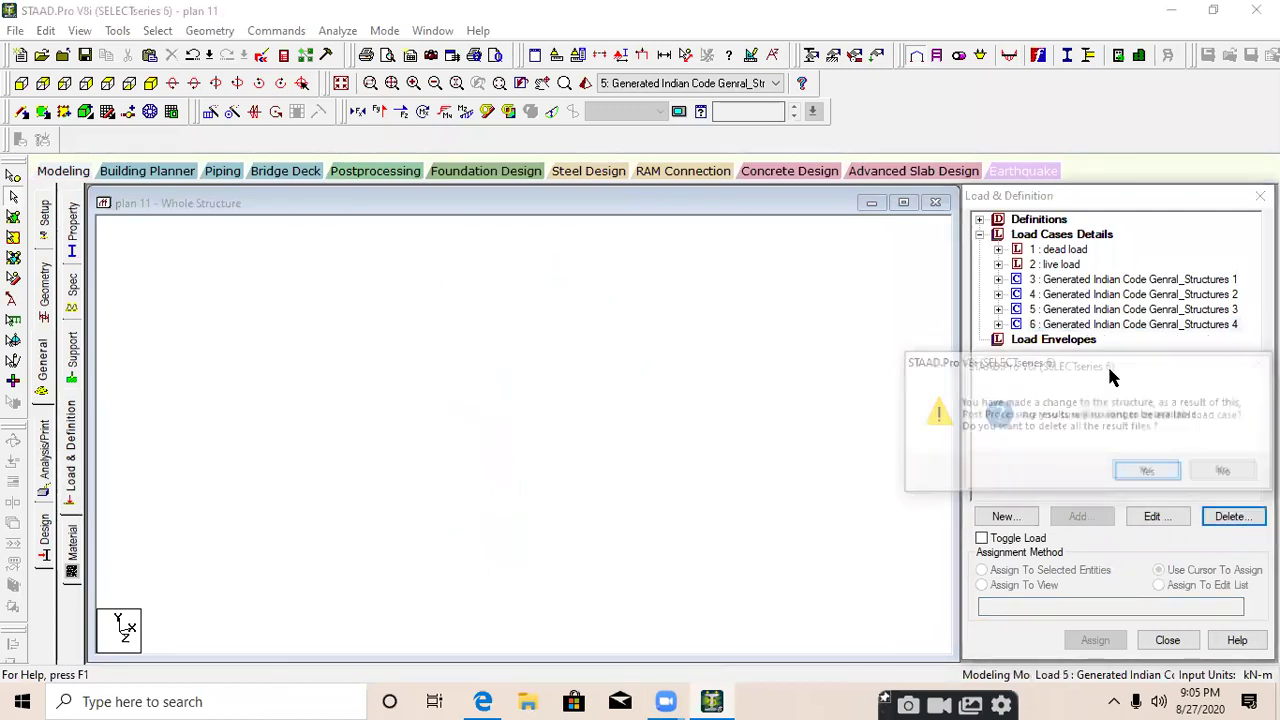
left_click(1148, 474)
Delete the remaining generated Indian Code load combinations 5, 4 and 3
left_click(1140, 309)
left_click(1233, 516)
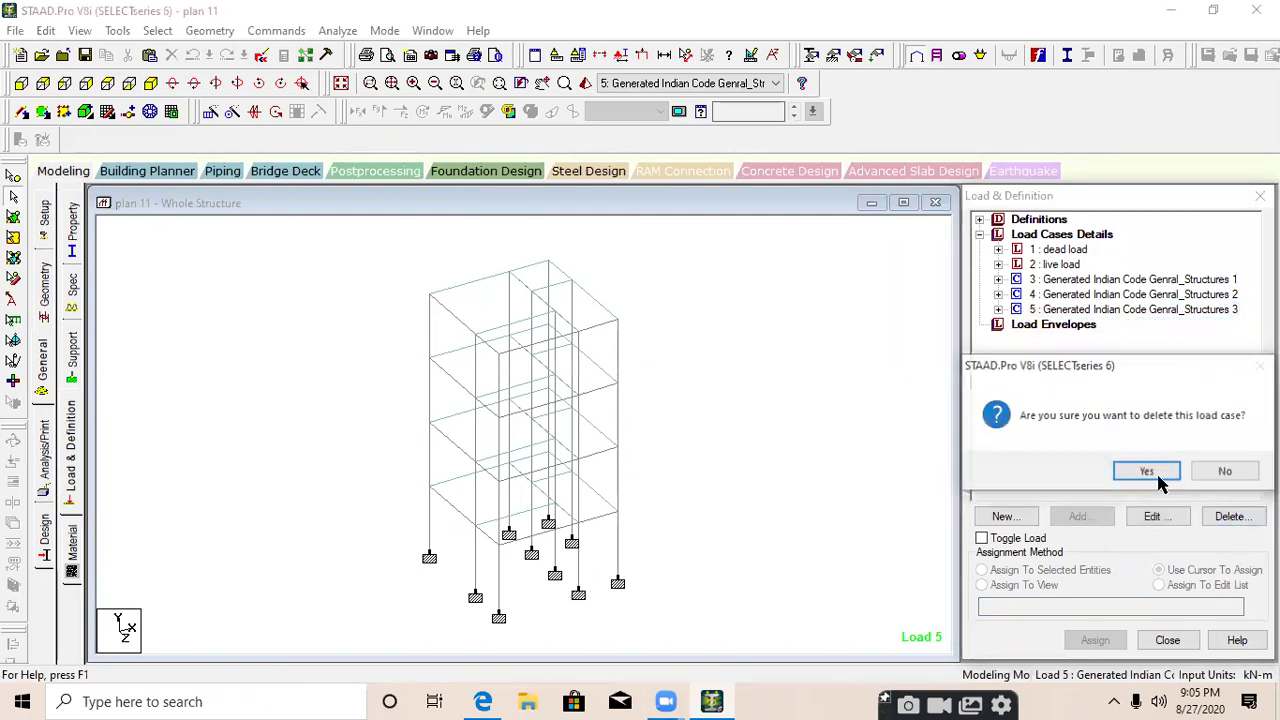
left_click(1157, 481)
left_click(1110, 294)
left_click(1233, 516)
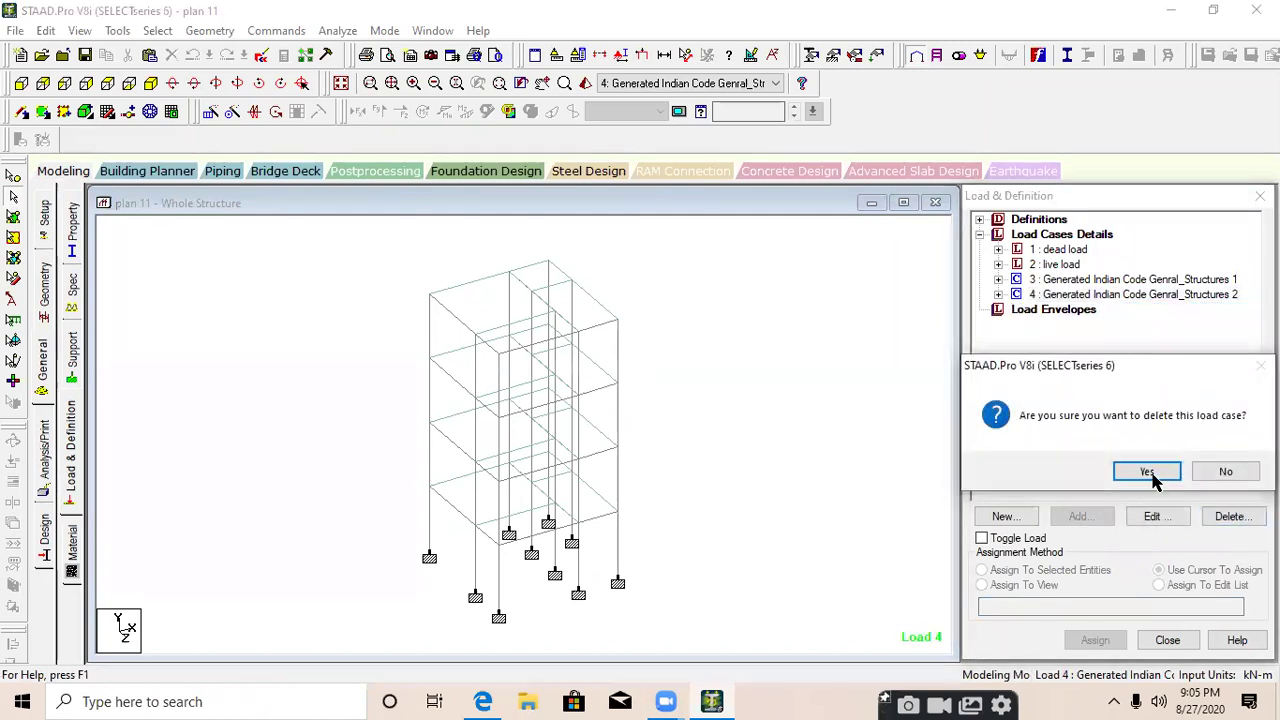
left_click(1155, 480)
left_click(1135, 281)
left_click(1230, 516)
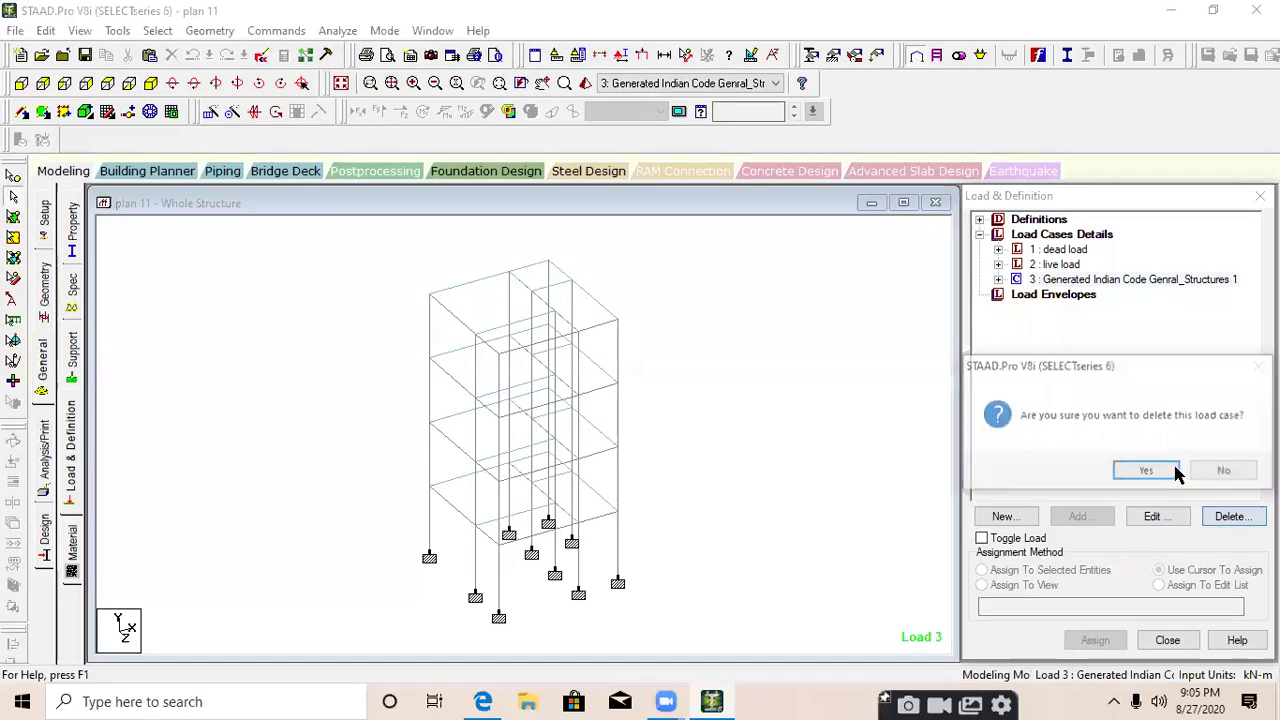
left_click(1172, 471)
Generate and add automatic load combinations again with the Indian Code and Genral_Structures category, closing the load cases dialog
left_click(1078, 238)
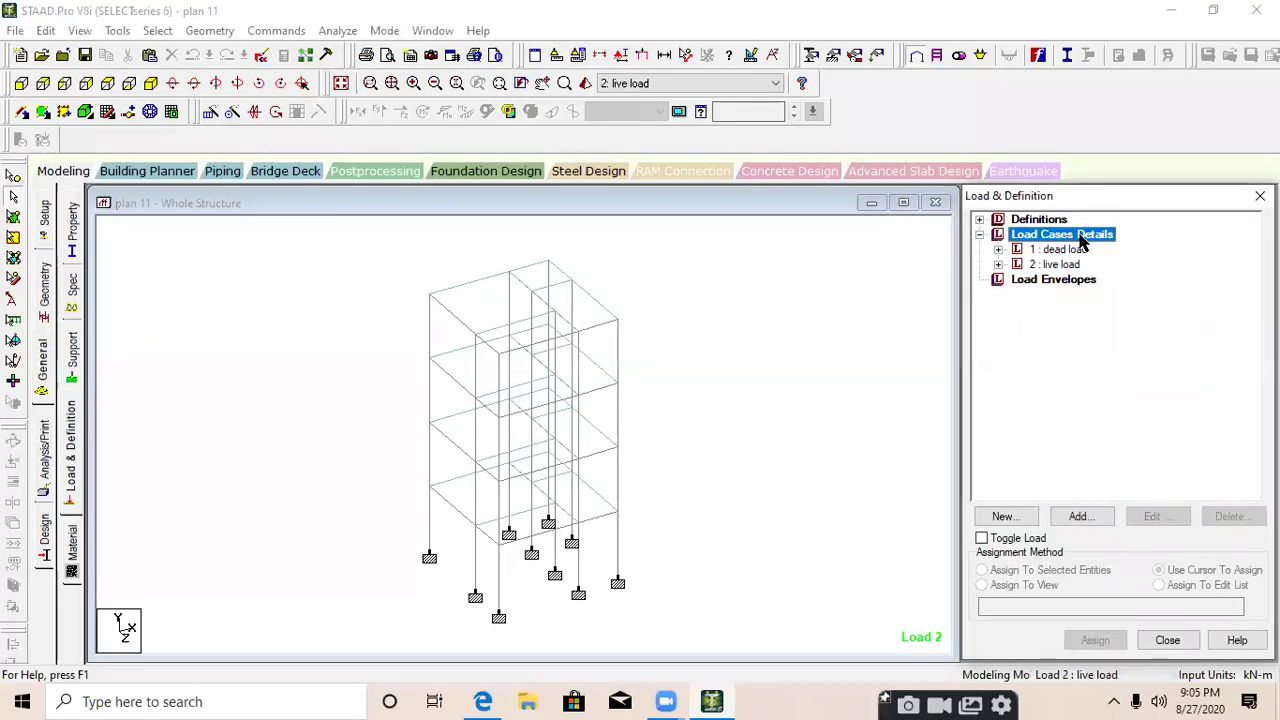
left_click(1078, 516)
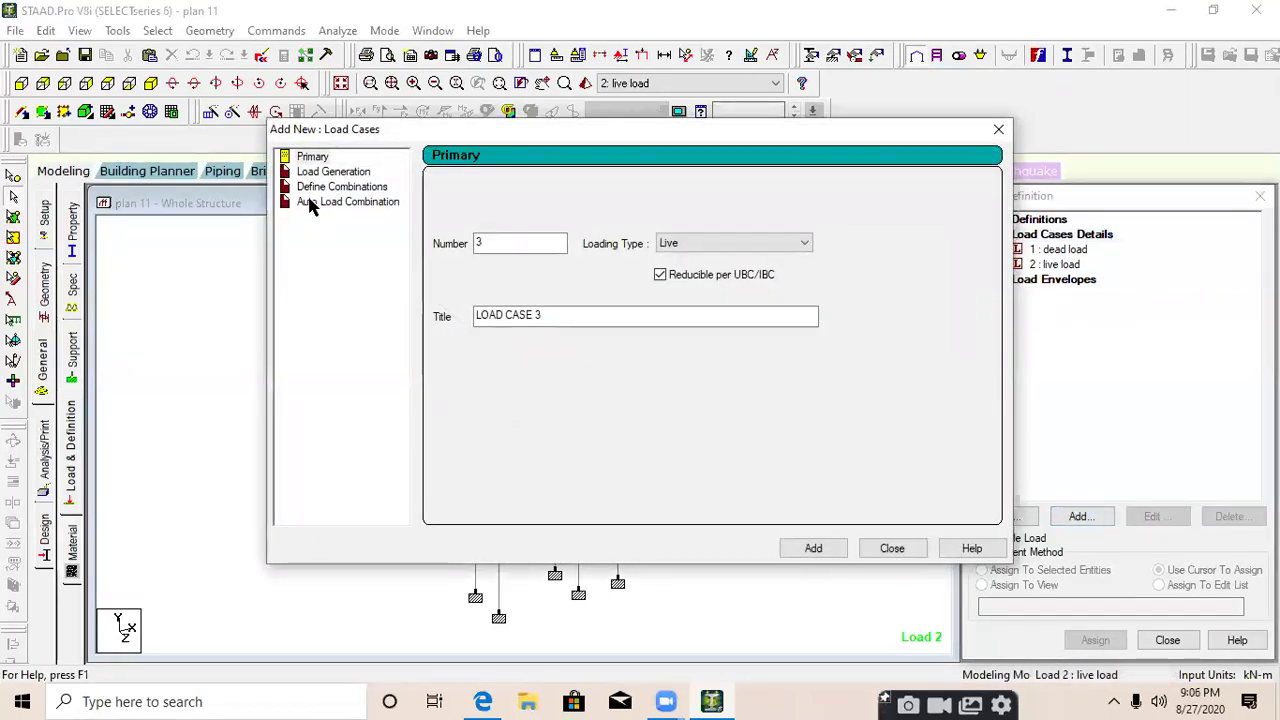
left_click(388, 206)
left_click(668, 192)
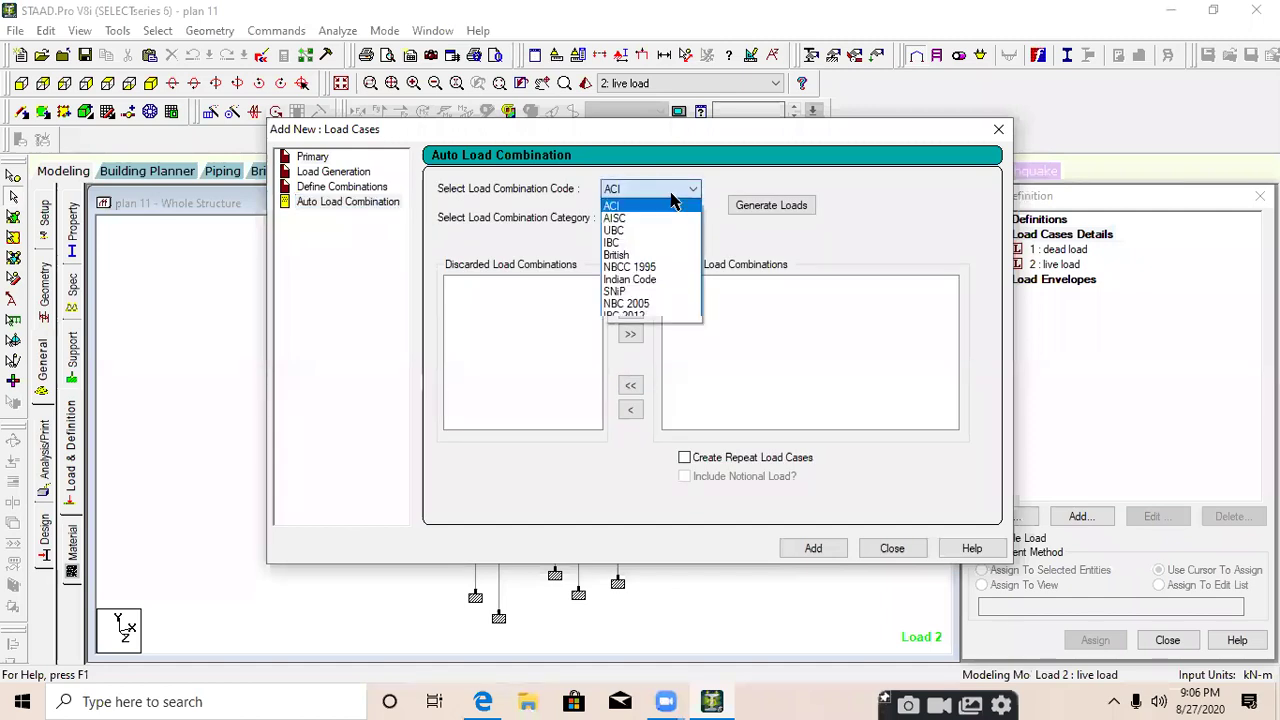
left_click(640, 279)
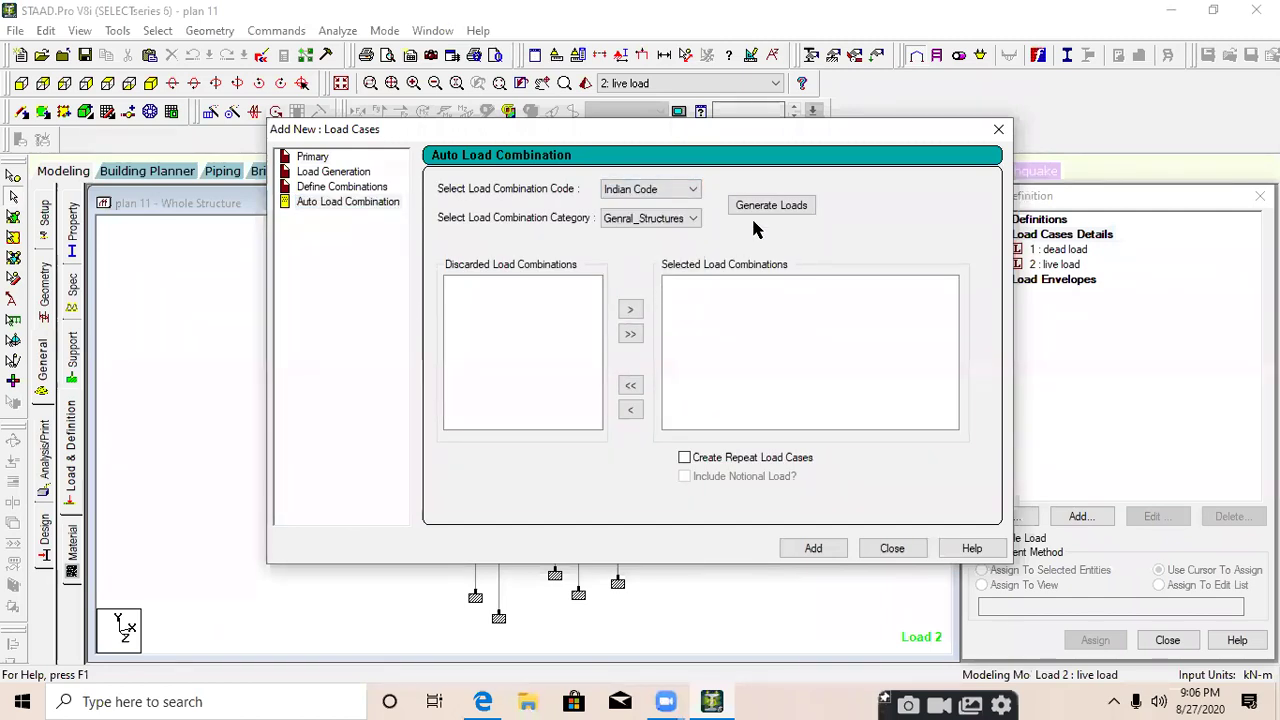
left_click(760, 206)
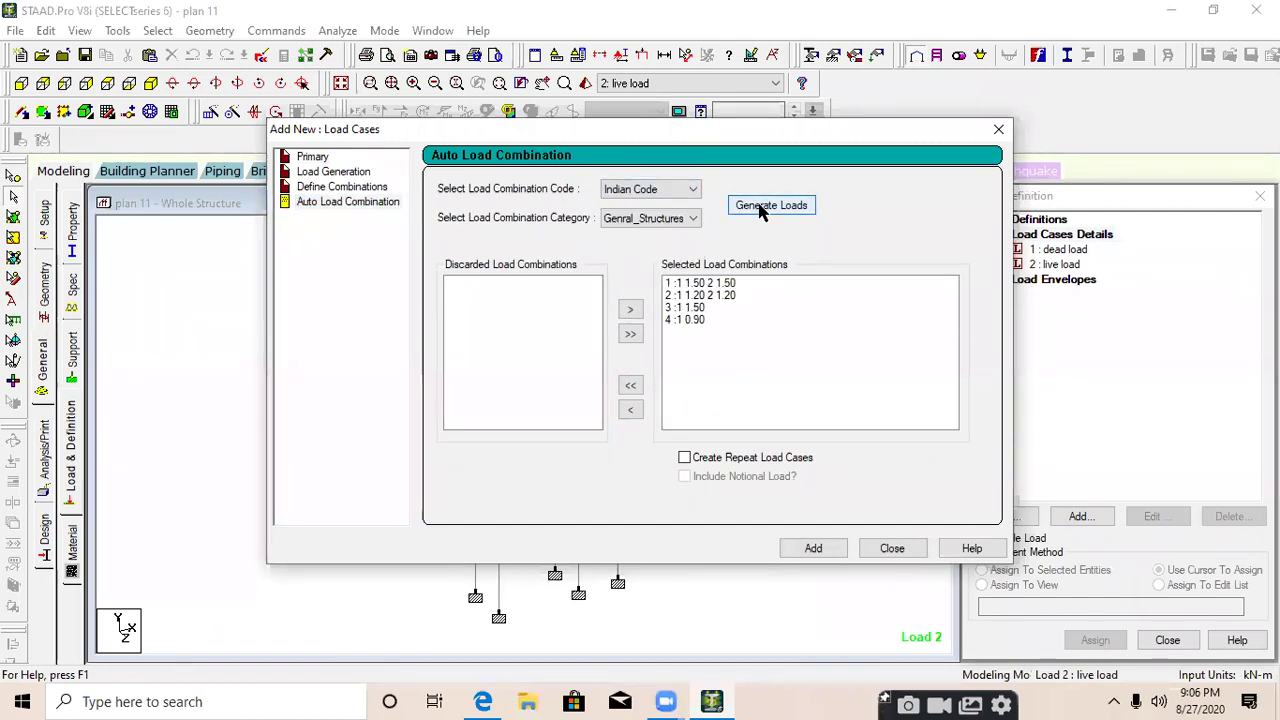
left_click(813, 549)
left_click(891, 549)
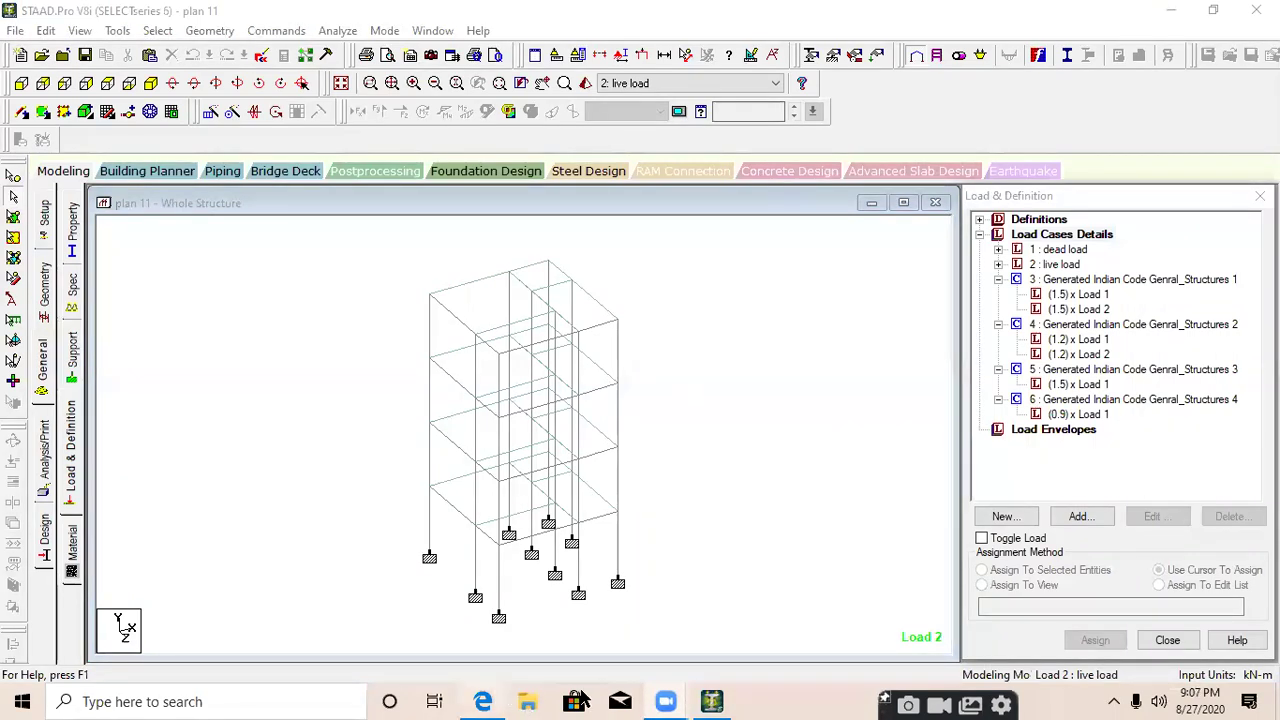
Switch to the Edge browser and look back through the EBOOK STAAD PRO G+3 FLOOR PDF to its cover page
left_click(487, 700)
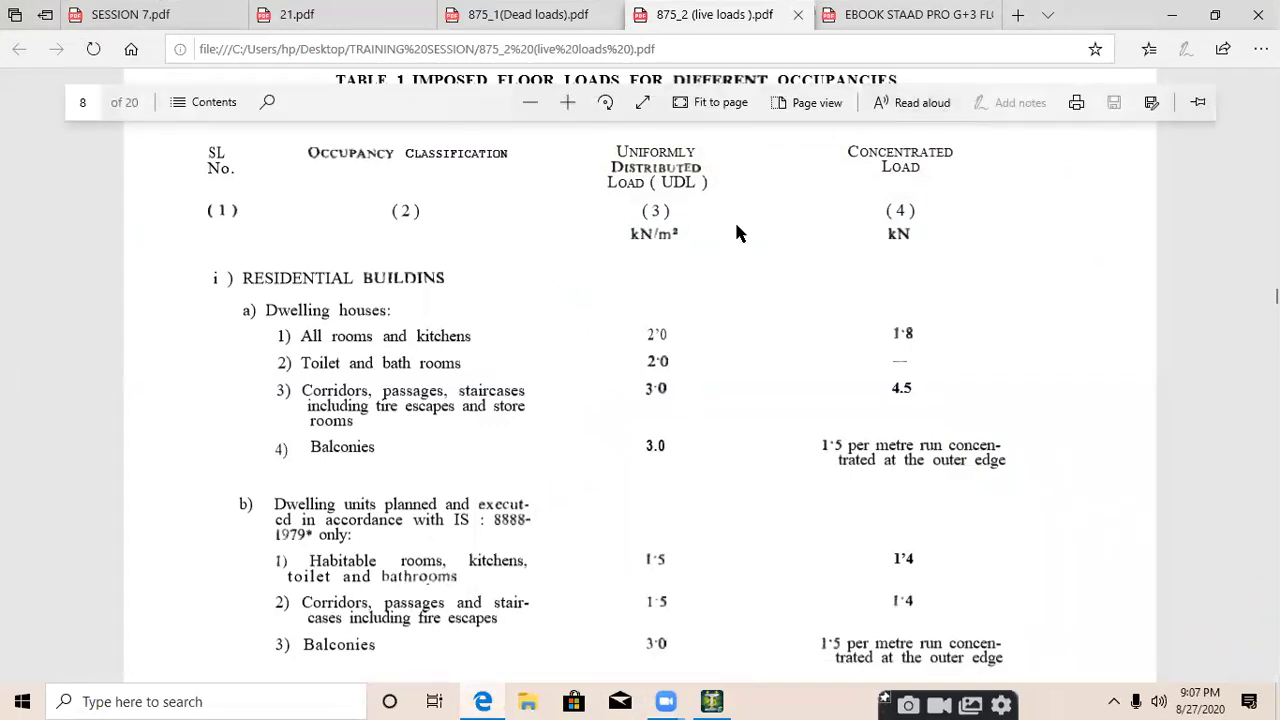
left_click(900, 14)
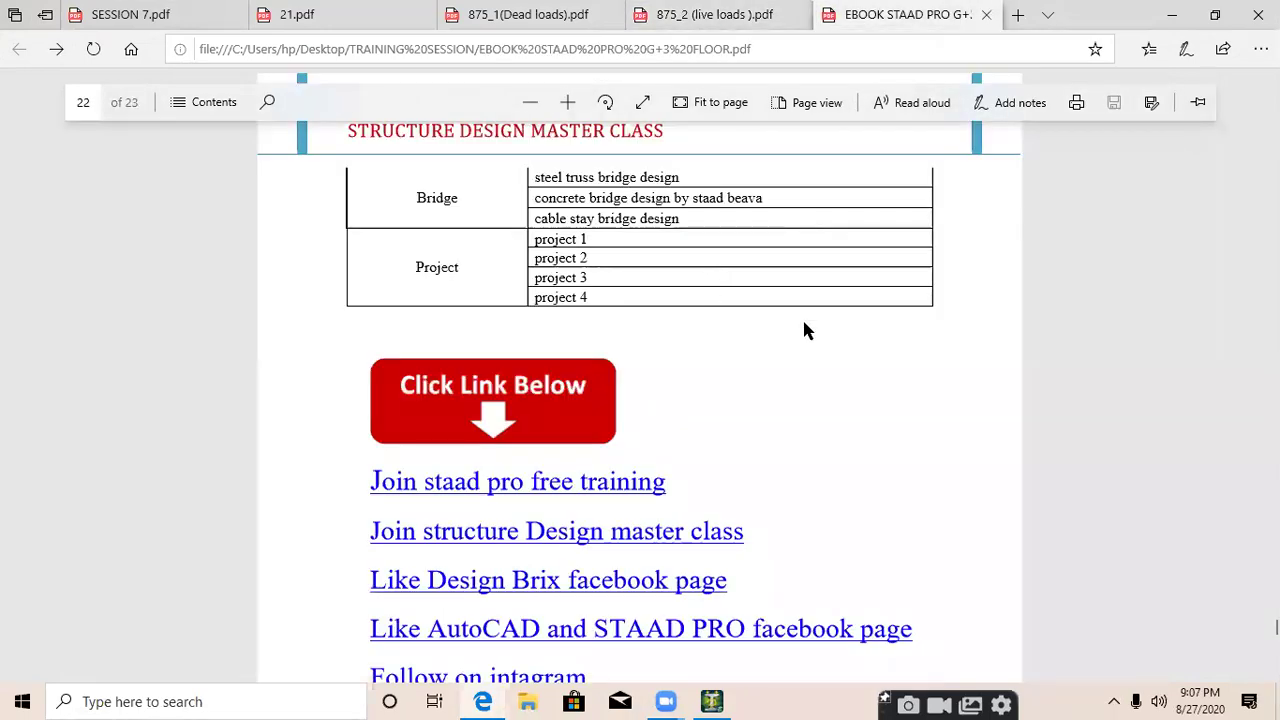
scroll(870, 320, "up", 10)
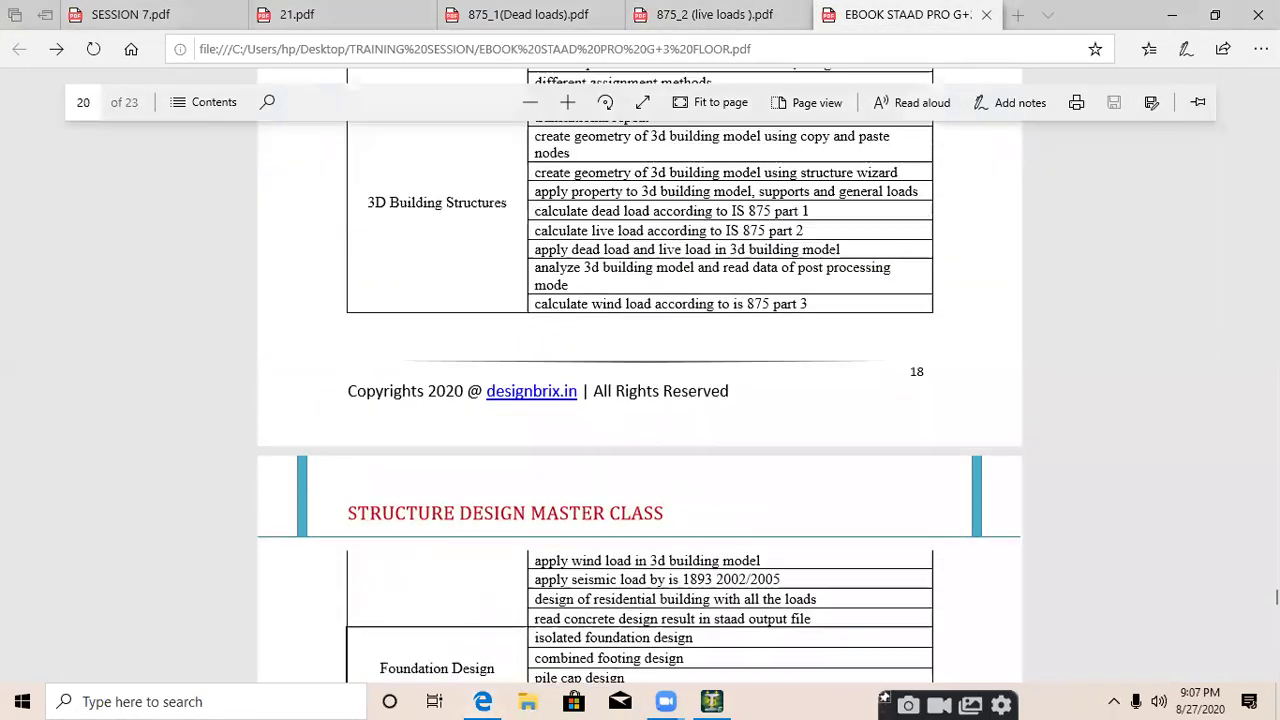
scroll(640, 400, "up", 15)
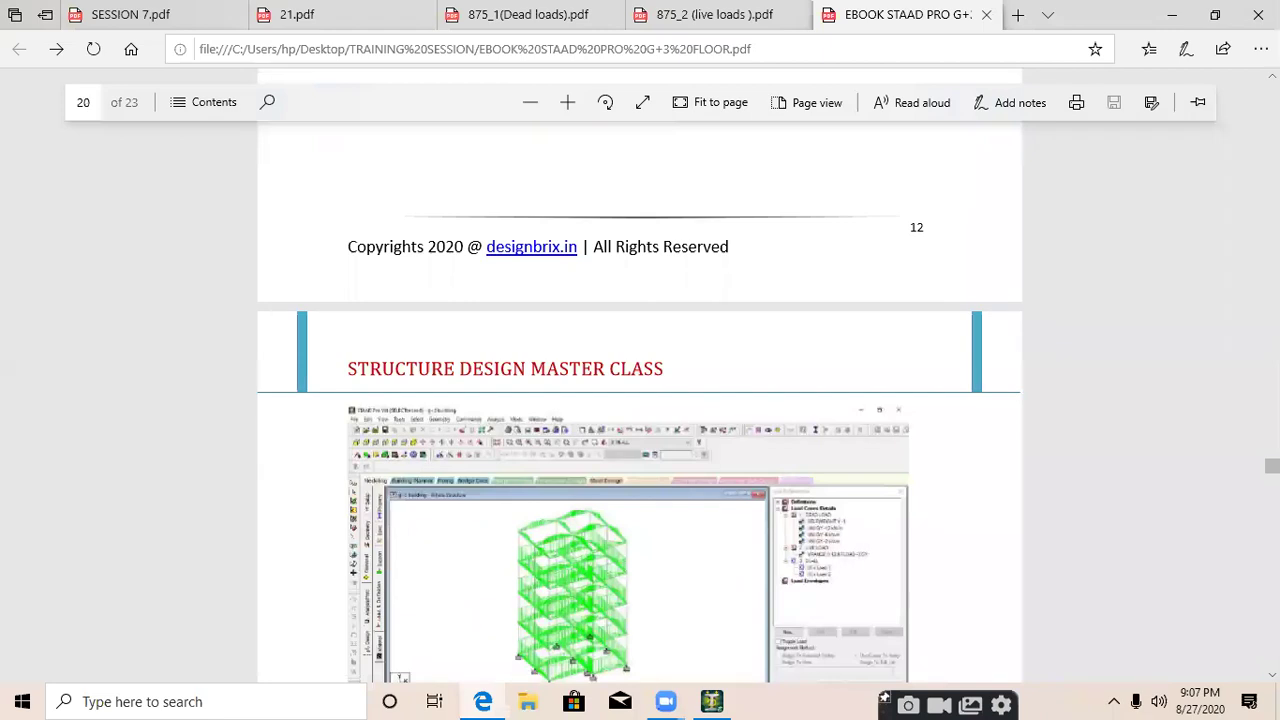
scroll(955, 347, "up", 20)
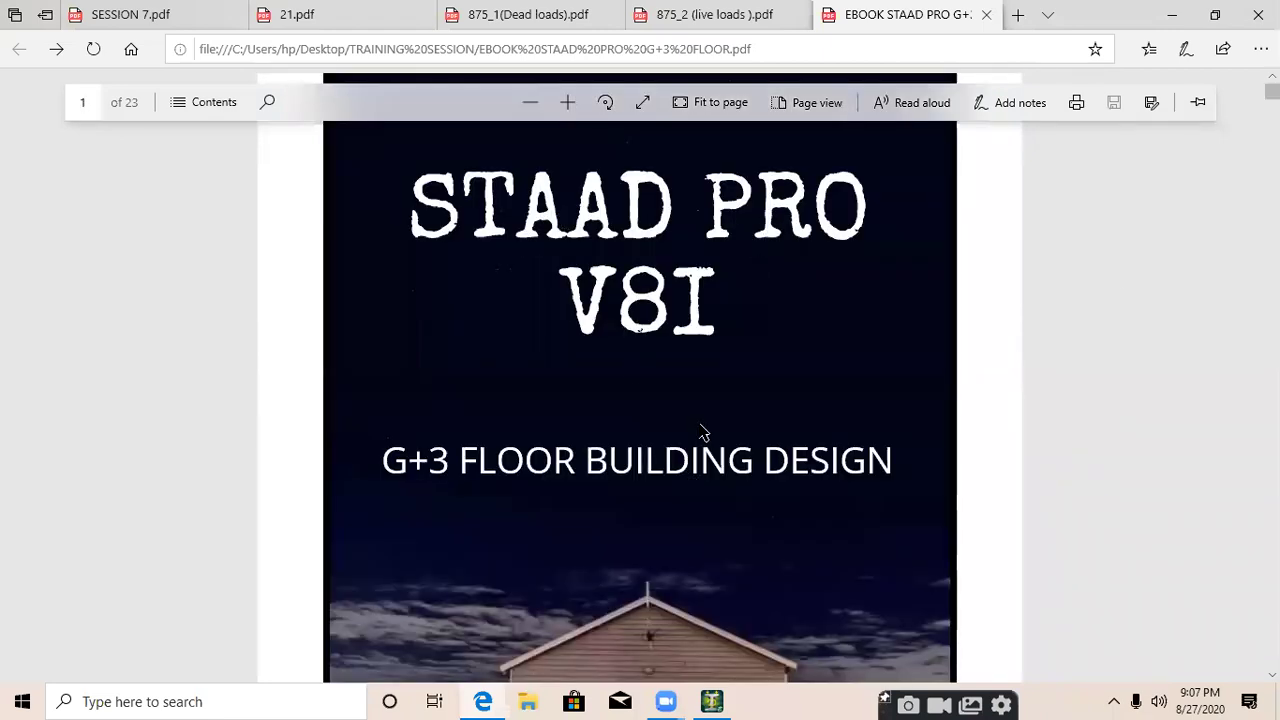
Look through the ebook's cover, the About The Author paragraph, the introduction and the list of contents
scroll(515, 412, "down", 1)
scroll(806, 378, "down", 5)
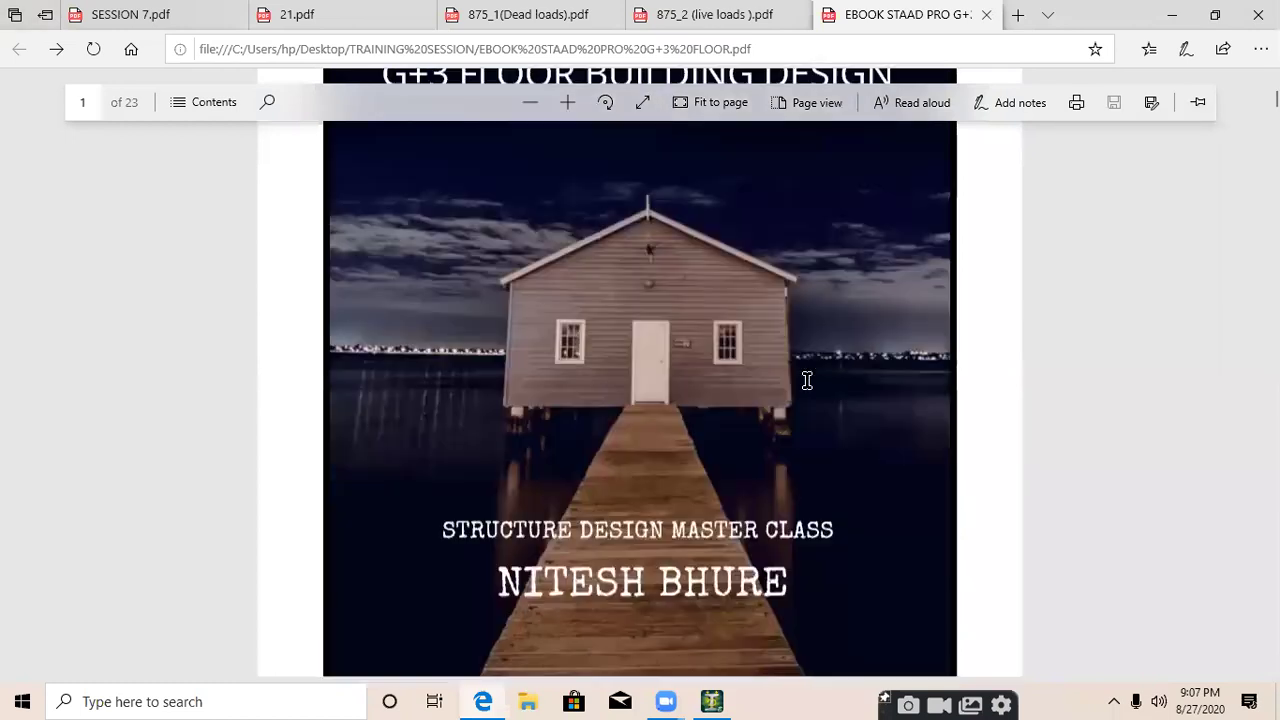
scroll(766, 372, "down", 3)
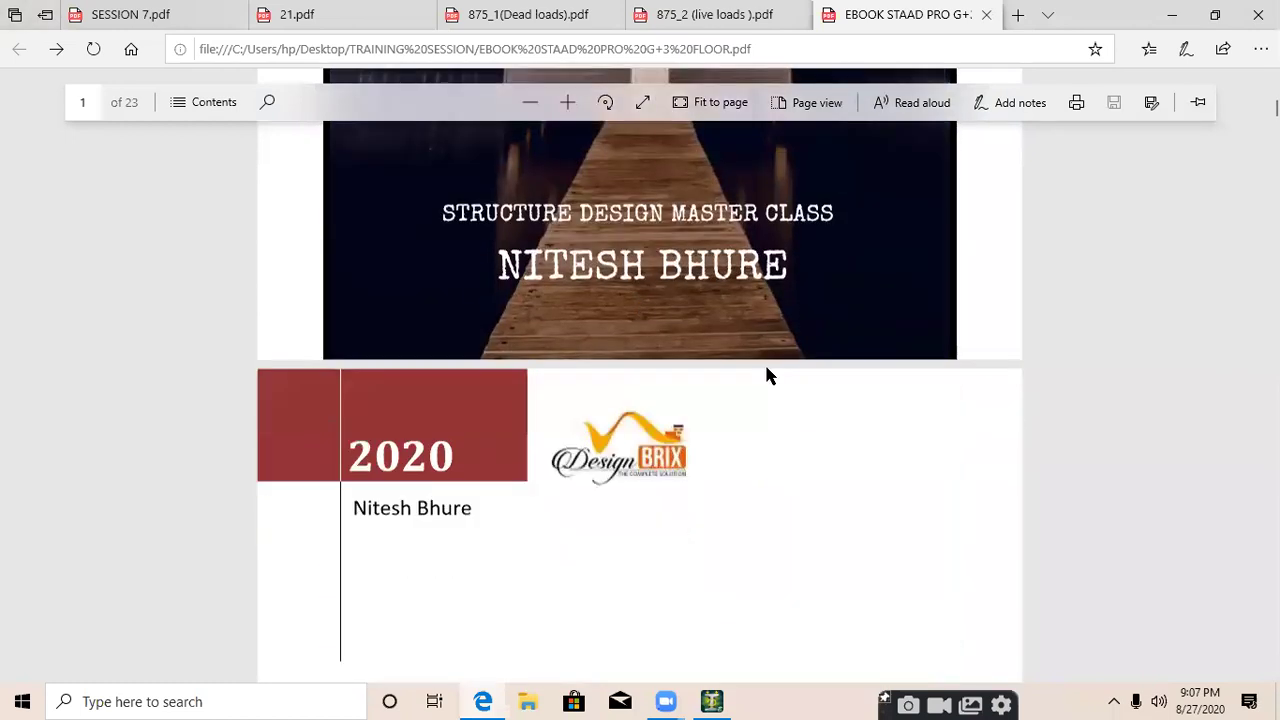
scroll(766, 375, "down", 2)
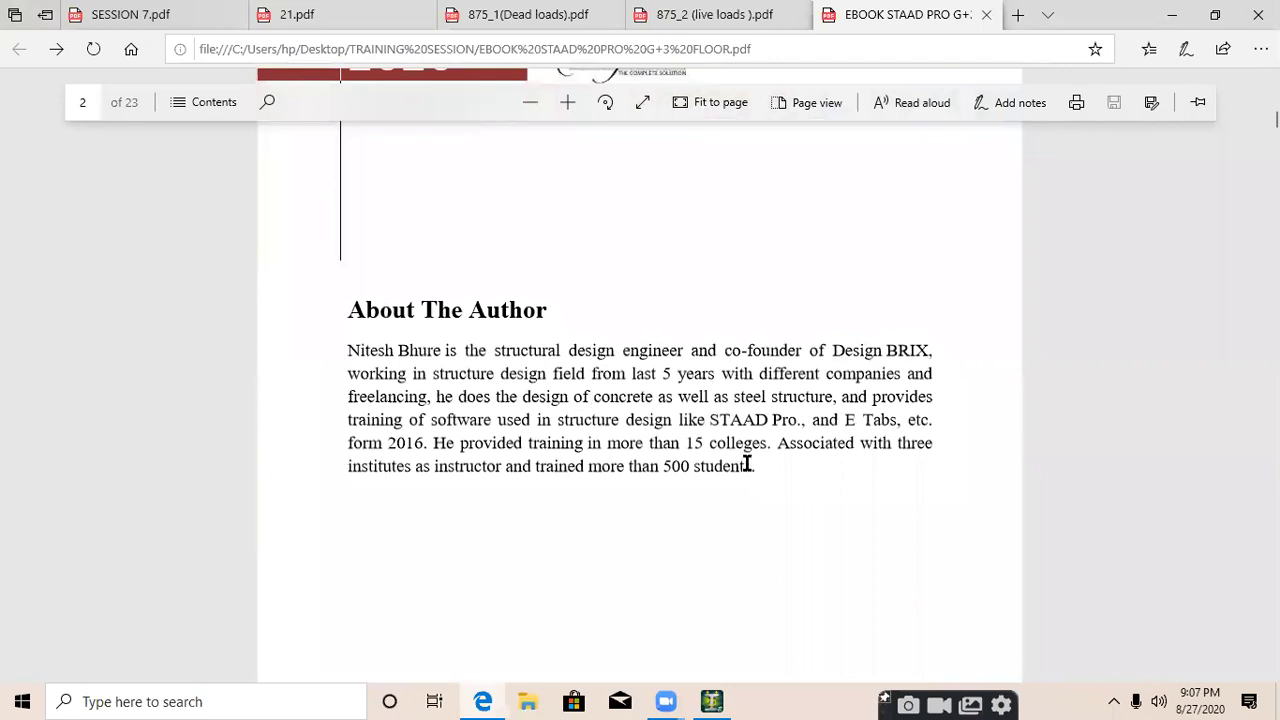
left_click_drag(756, 472, 346, 357)
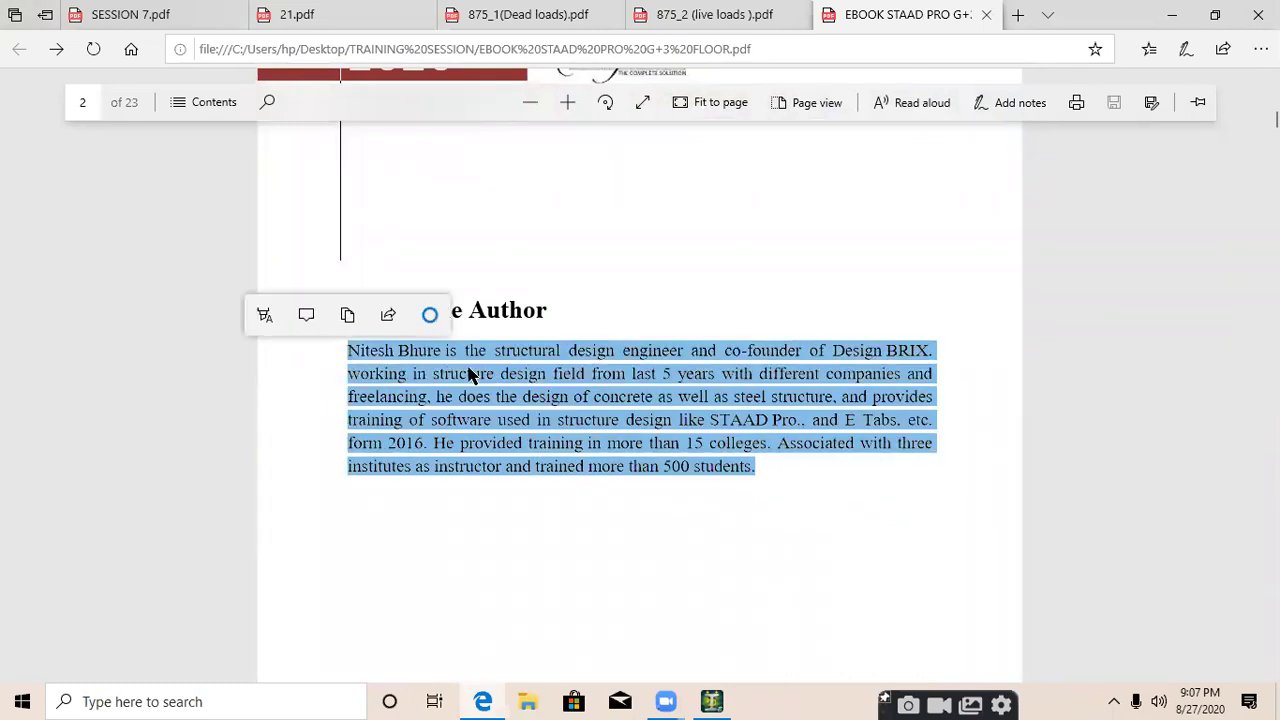
left_click(631, 493)
scroll(631, 491, "down", 10)
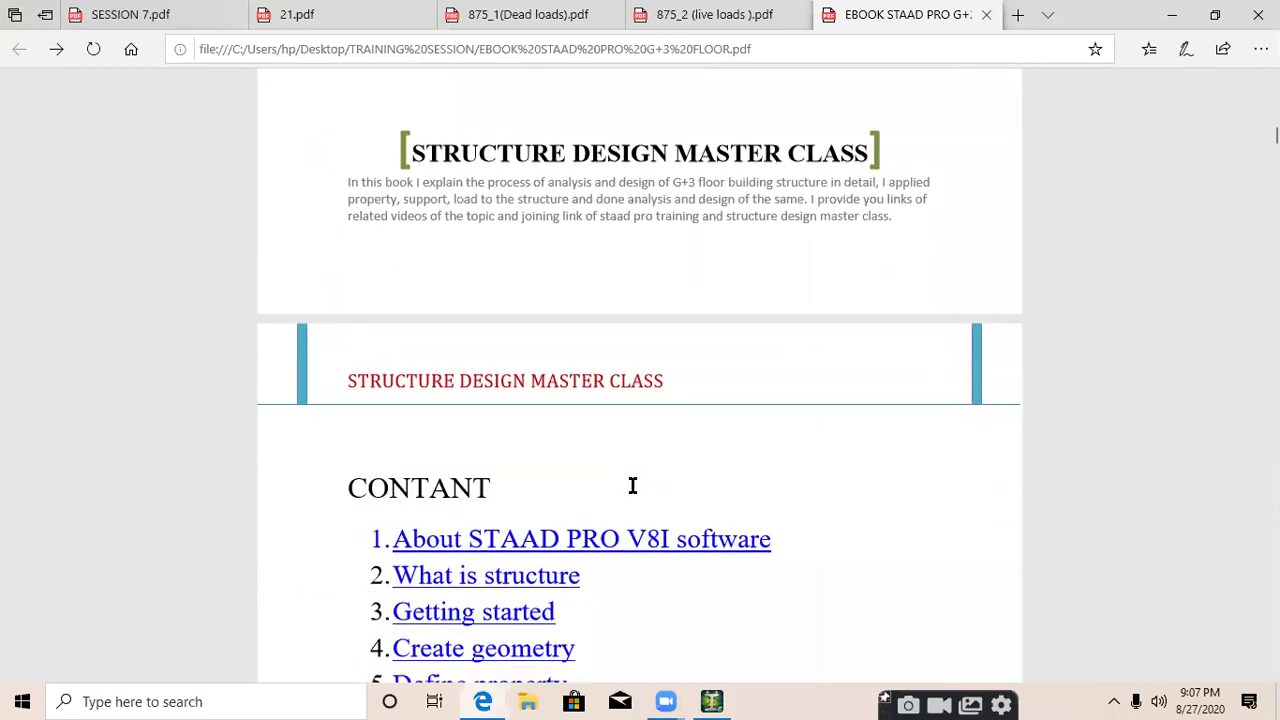
scroll(632, 486, "up", 4)
scroll(652, 451, "down", 5)
Review the ebook's chapters on the STAAD PRO V8I software, what a structure is and getting started
scroll(656, 445, "down", 8)
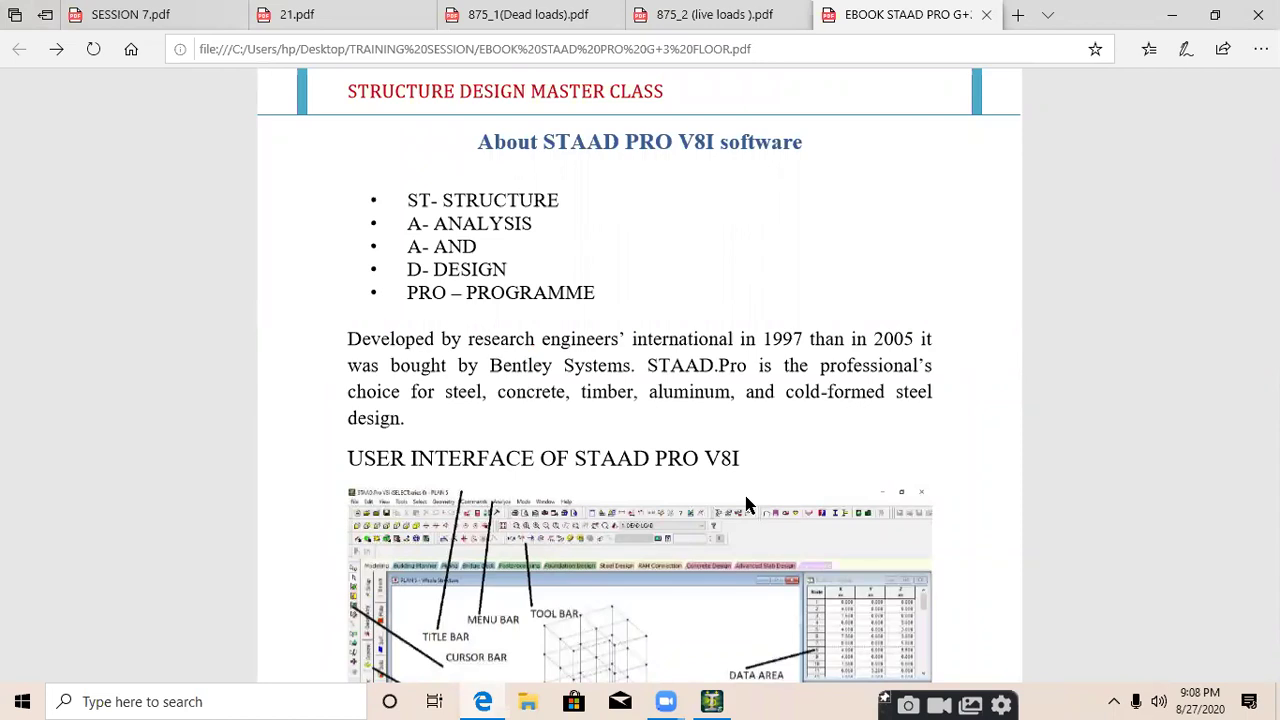
scroll(745, 497, "down", 5)
scroll(834, 320, "up", 3)
scroll(829, 514, "down", 10)
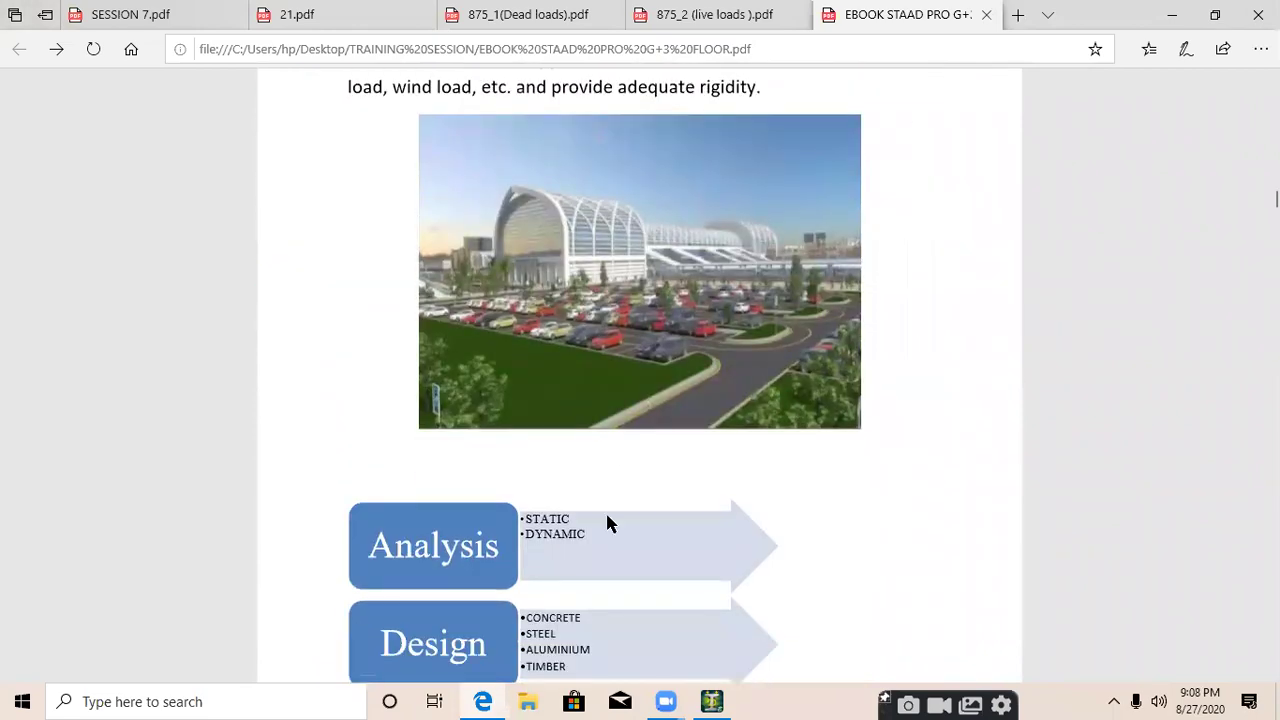
scroll(607, 520, "down", 10)
scroll(605, 532, "down", 10)
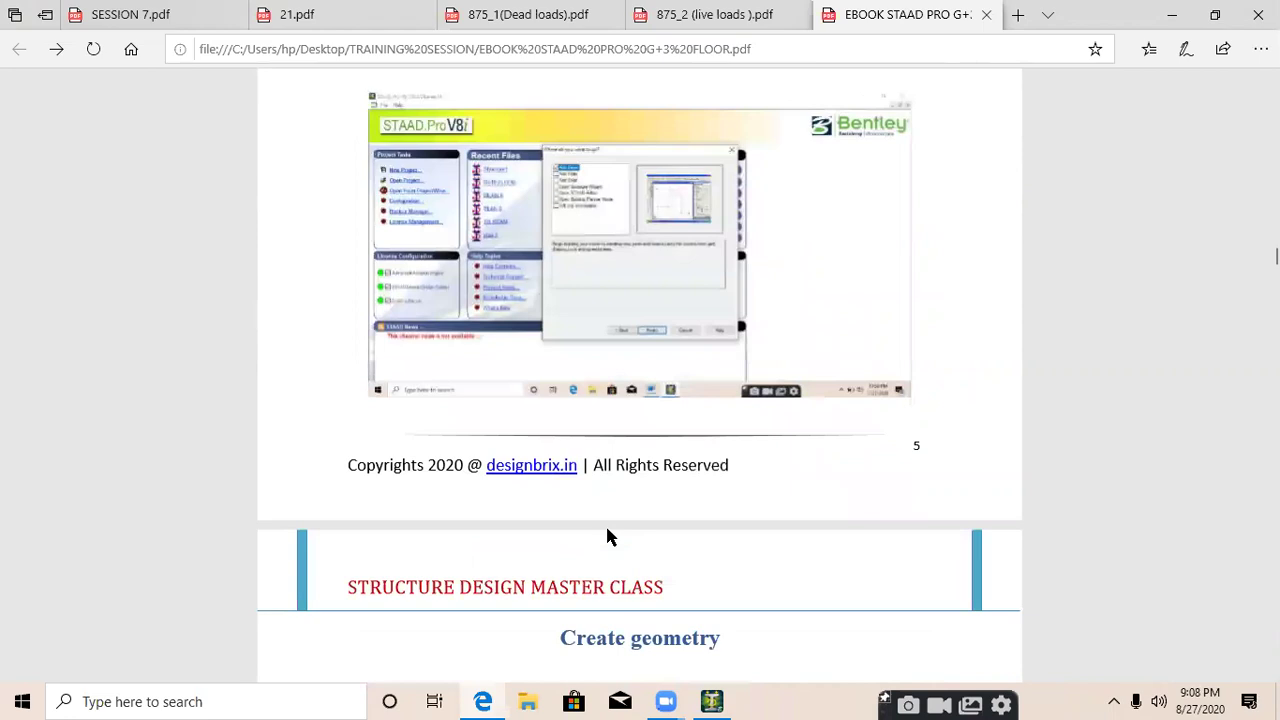
Examine the Create geometry chapter with the G+3 floor plan, and the beam, column and slab section sizes
scroll(607, 537, "down", 6)
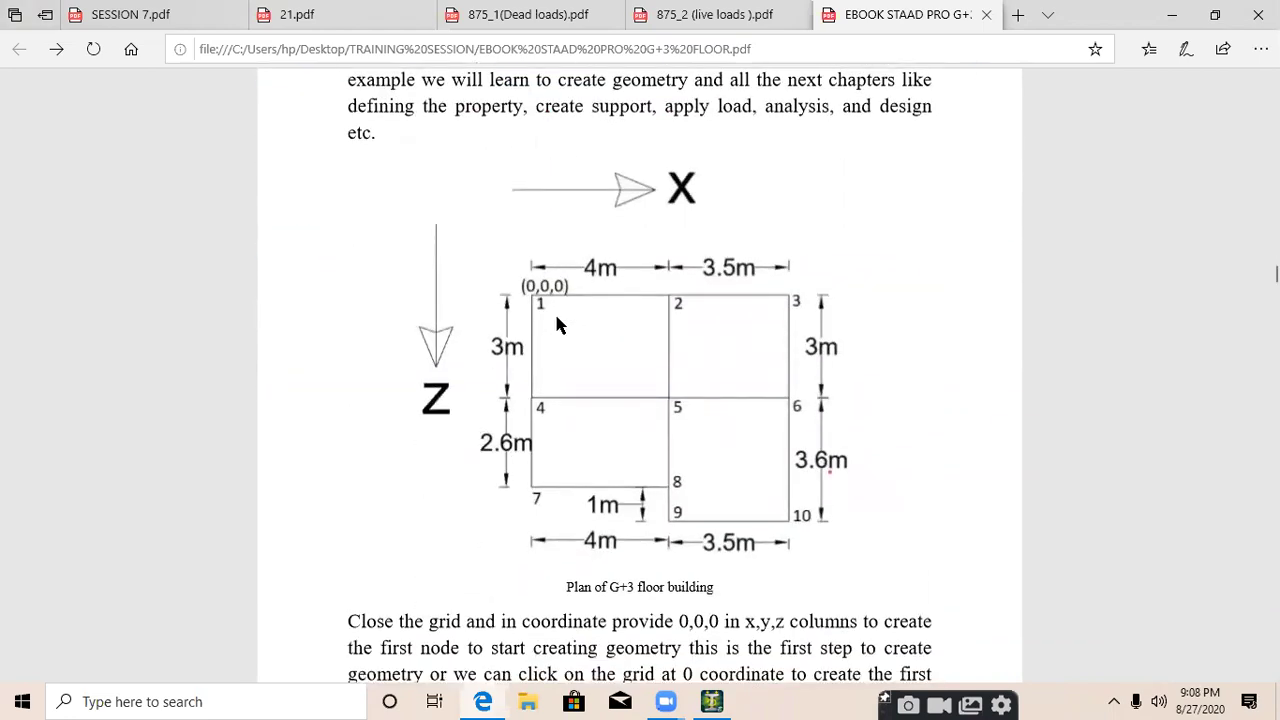
scroll(634, 410, "down", 10)
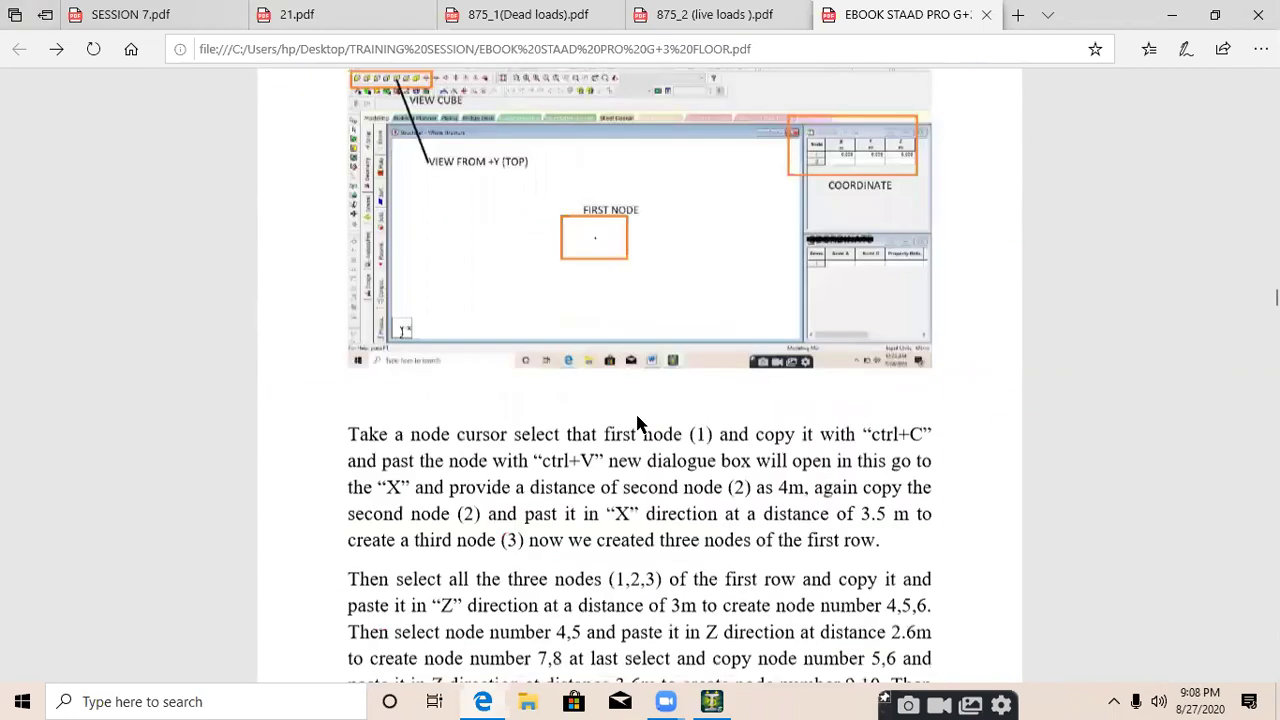
scroll(637, 422, "up", 3)
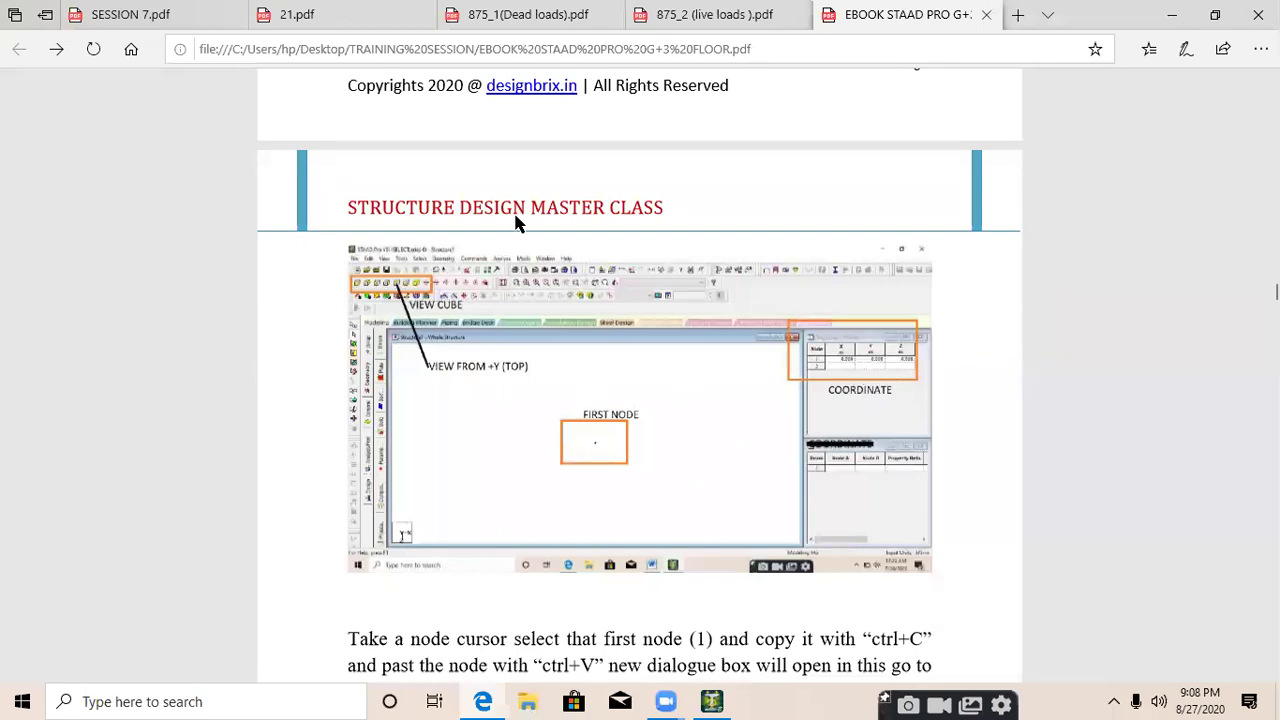
scroll(600, 270, "down", 10)
scroll(665, 360, "down", 6)
scroll(655, 318, "up", 3)
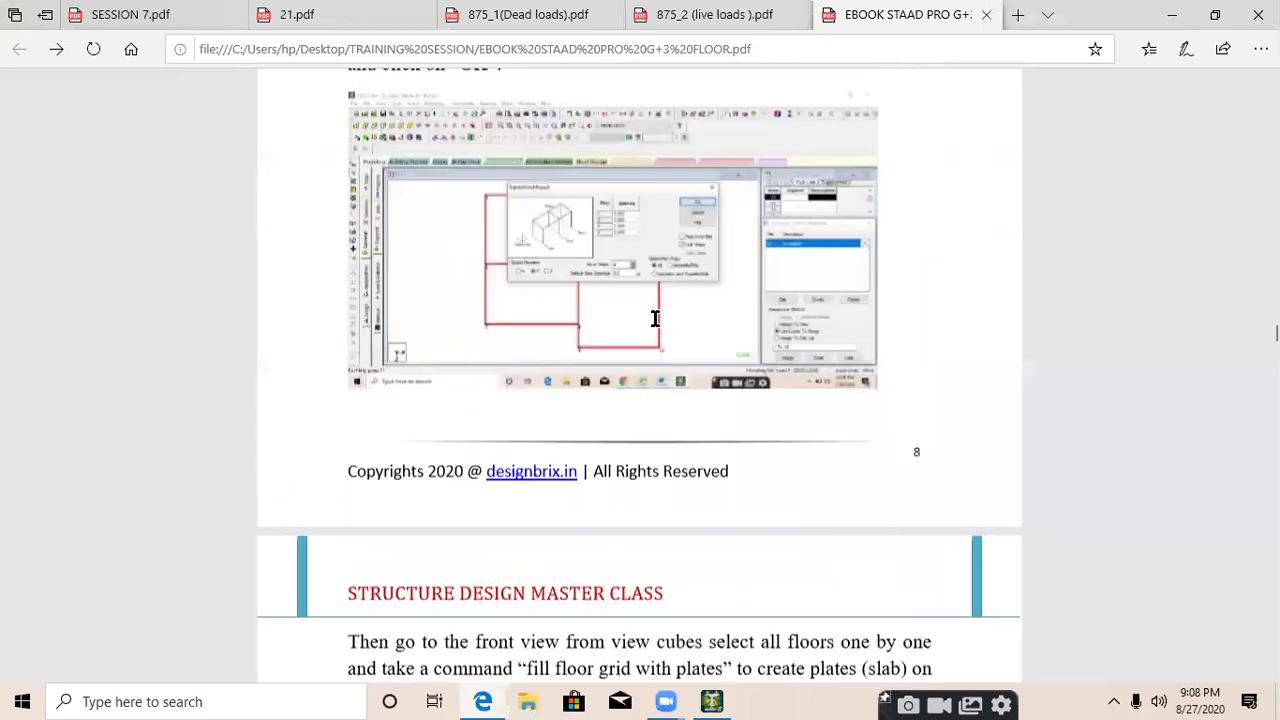
scroll(630, 300, "down", 2)
scroll(641, 332, "down", 3)
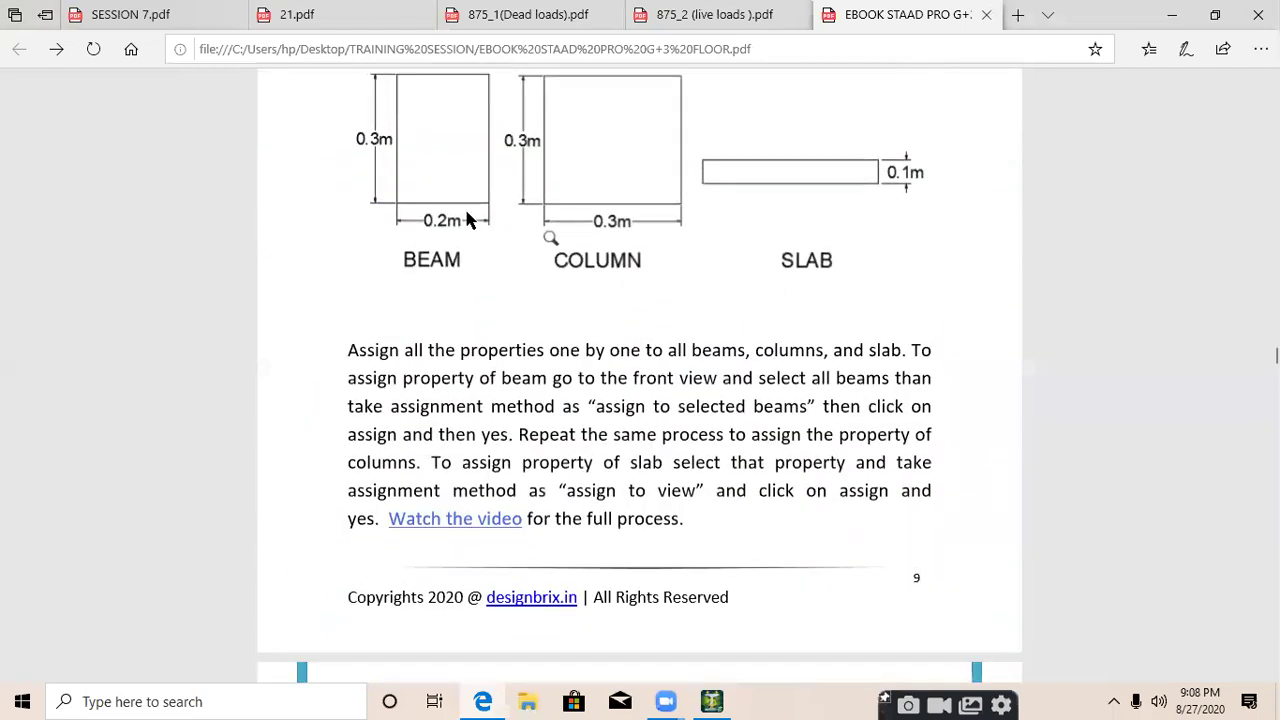
Review the ebook's support and load case instructions and the start of the Analysis and post processing data chapter
scroll(748, 270, "down", 20)
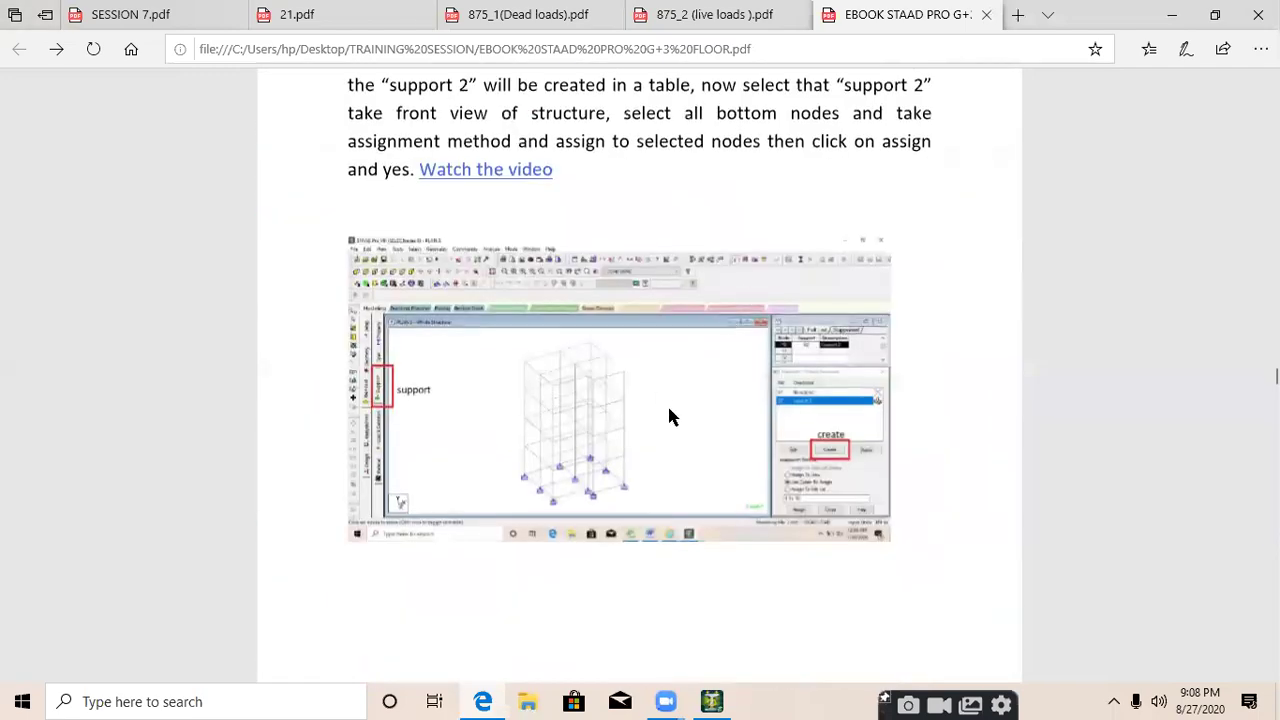
scroll(668, 406, "down", 10)
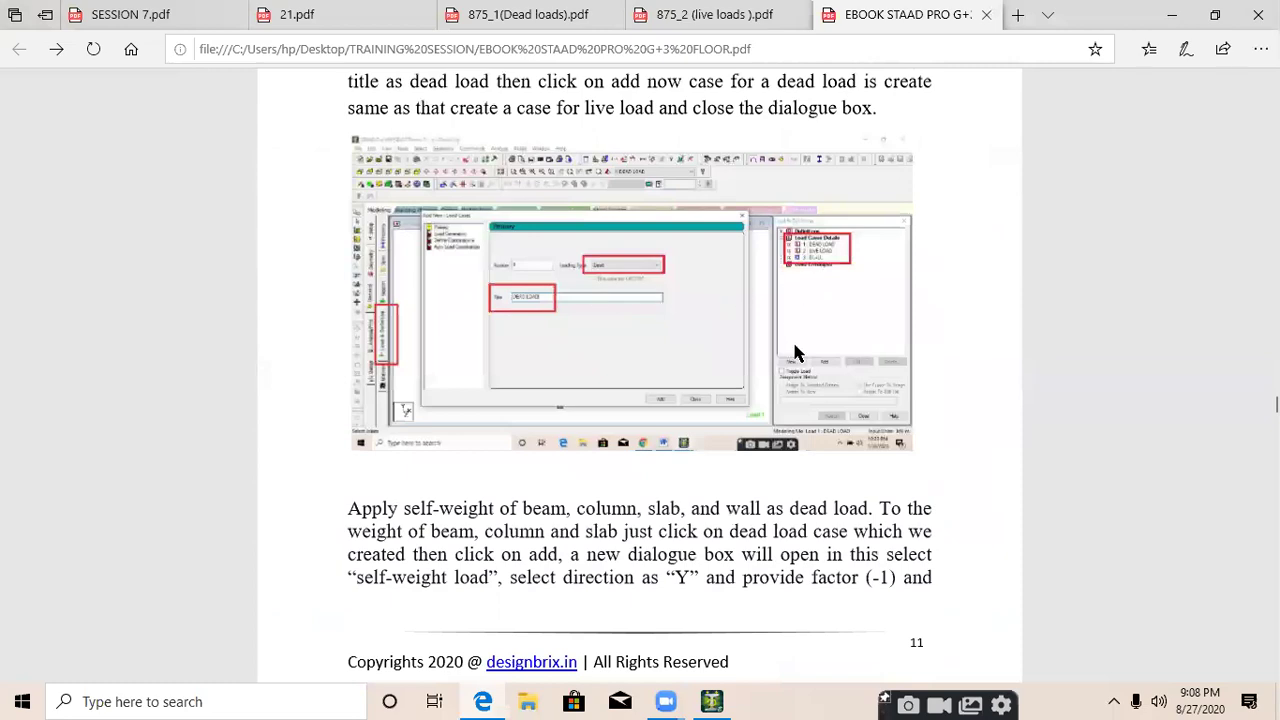
scroll(792, 339, "down", 20)
scroll(659, 377, "down", 7)
scroll(660, 376, "down", 9)
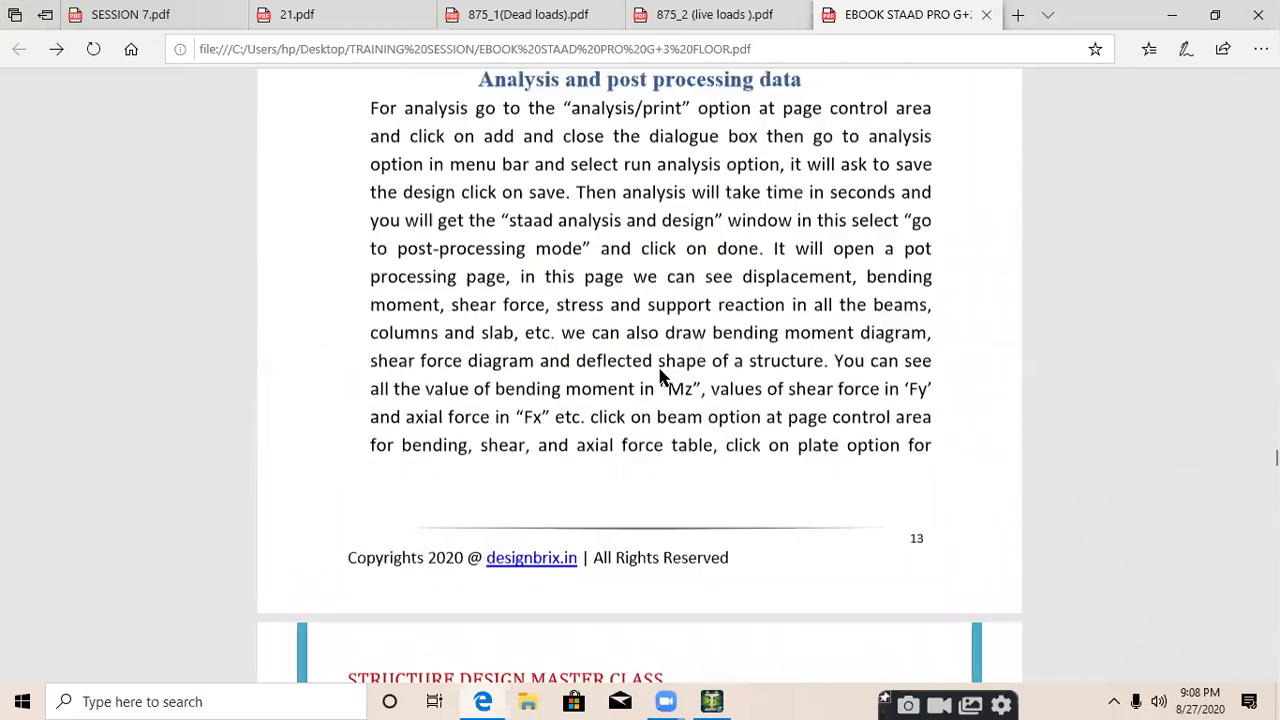
scroll(660, 376, "up", 7)
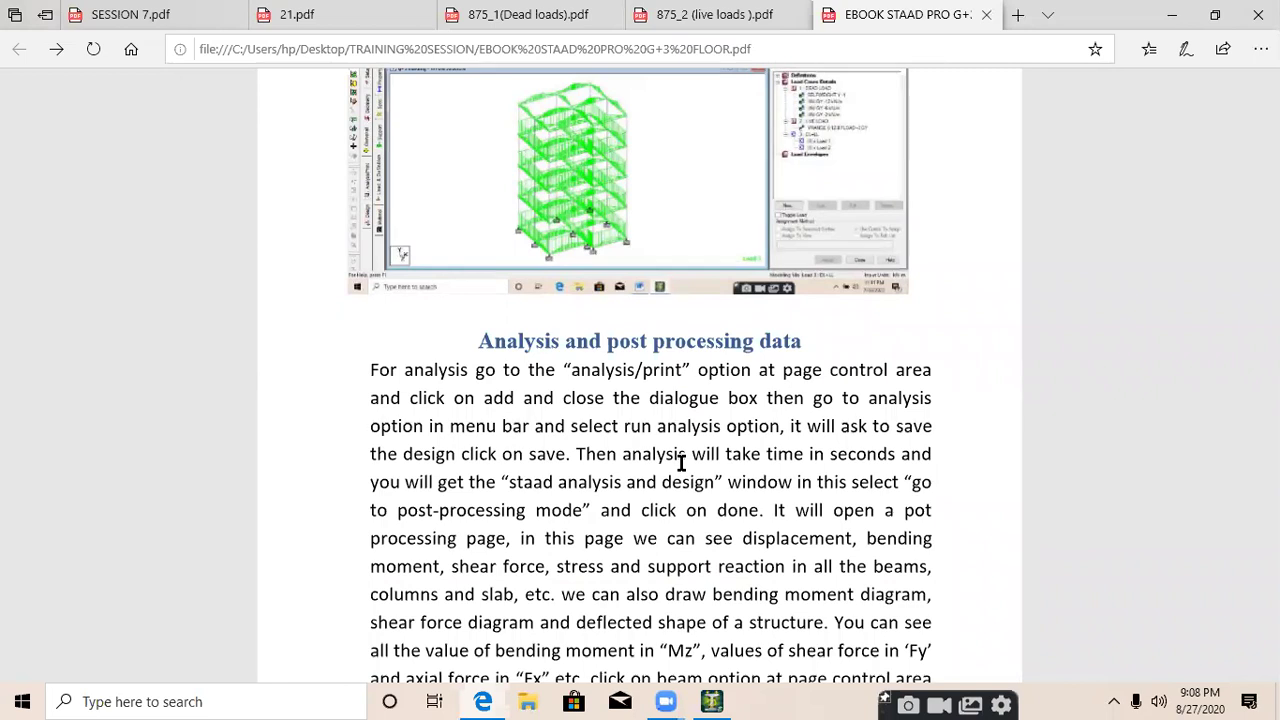
scroll(680, 462, "down", 1)
scroll(683, 462, "up", 2)
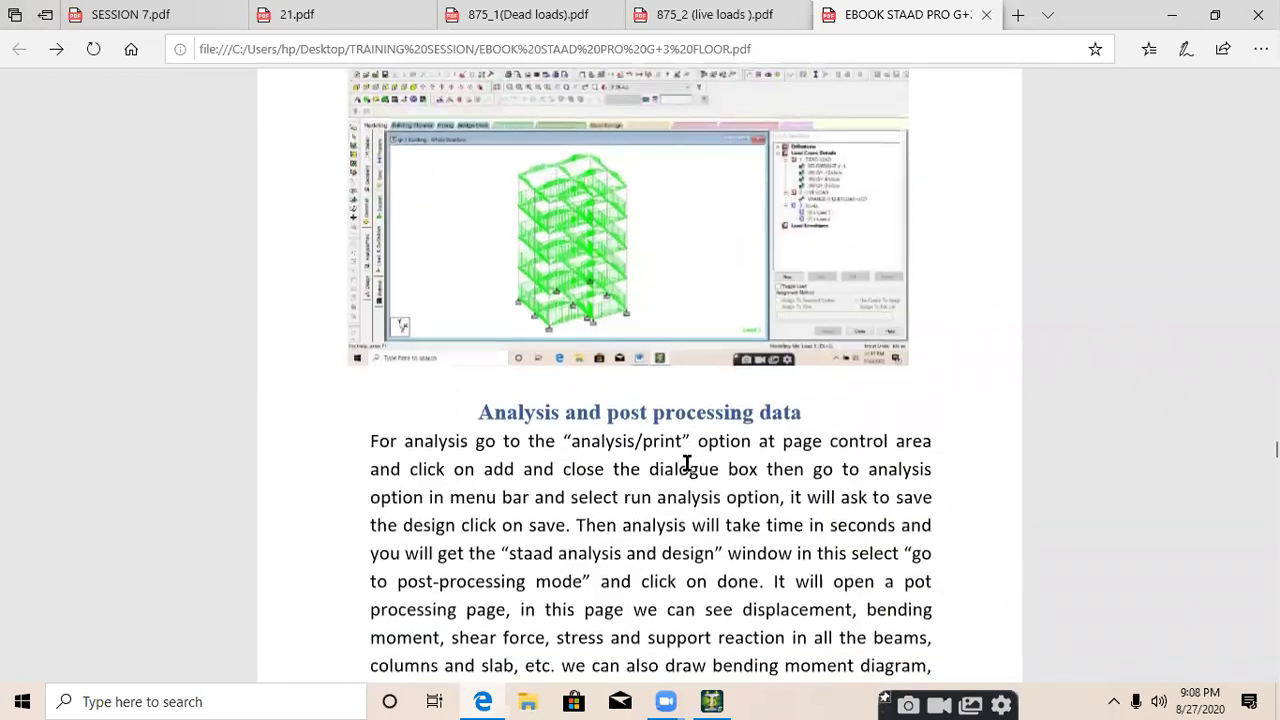
Look over the post-processing figures and the Concrete design and design results chapter, ending at the Structure Design Master Class syllabus
scroll(687, 462, "down", 10)
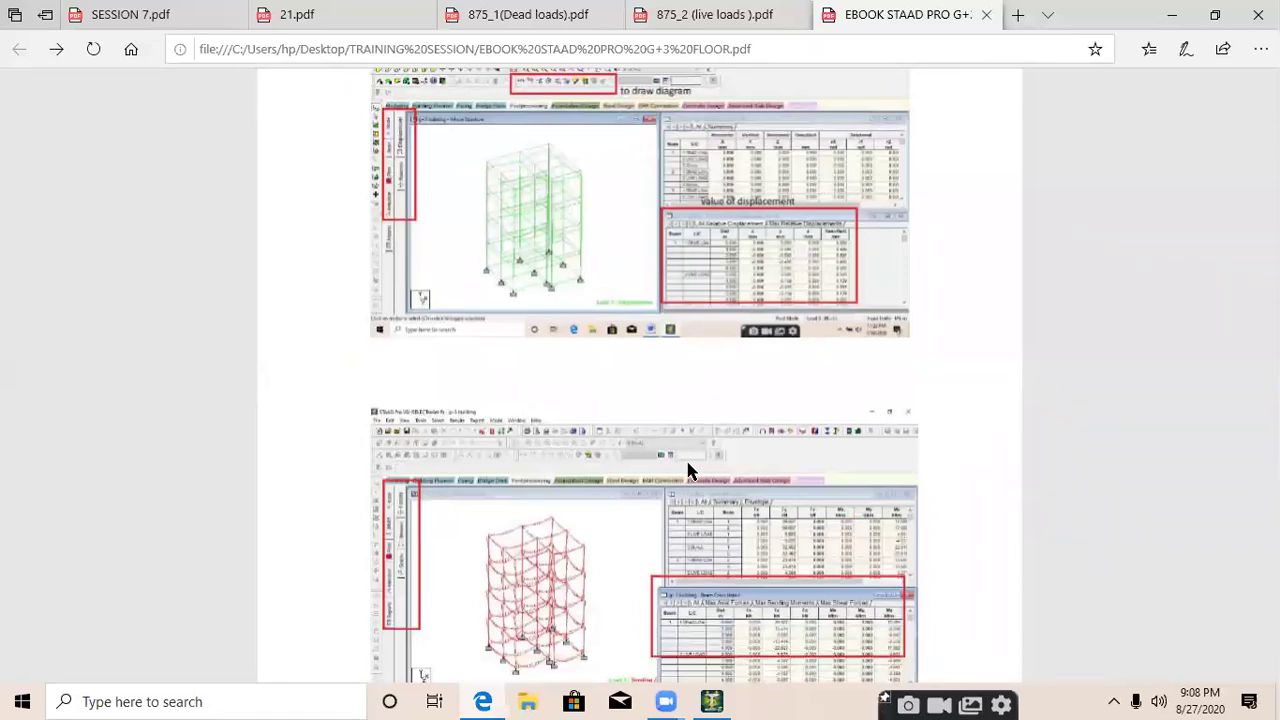
scroll(688, 470, "down", 4)
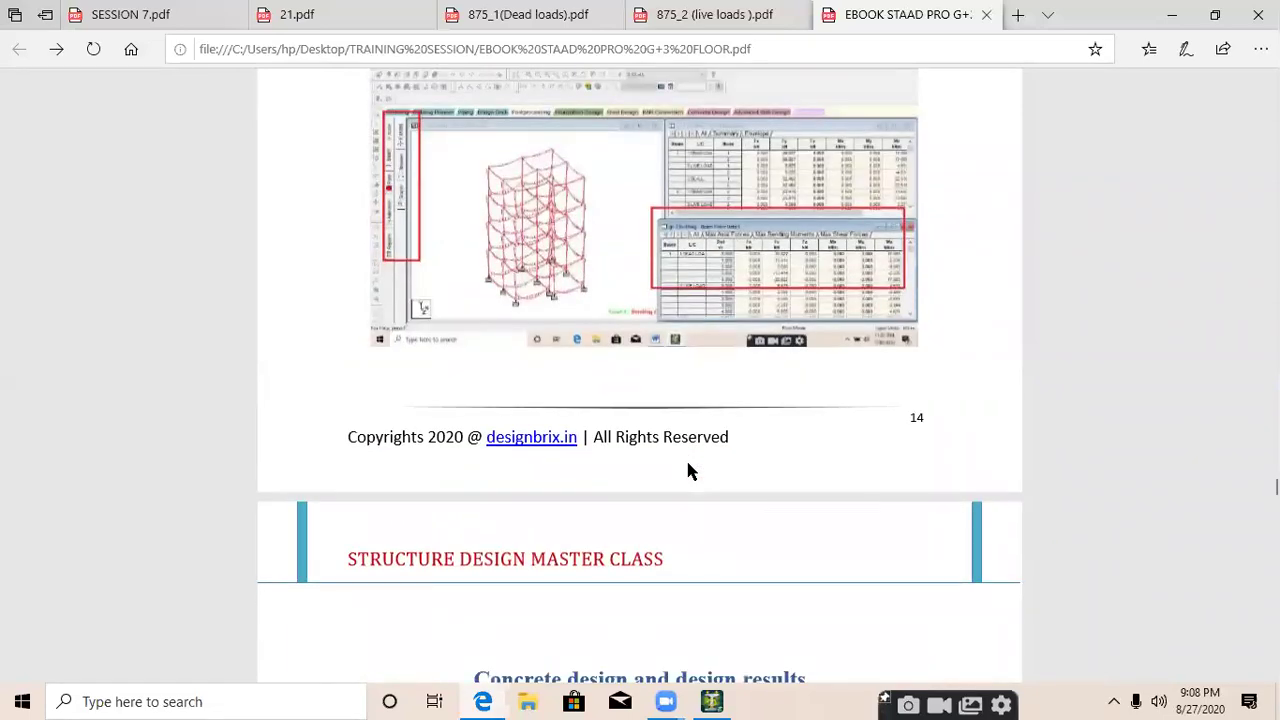
scroll(688, 471, "down", 5)
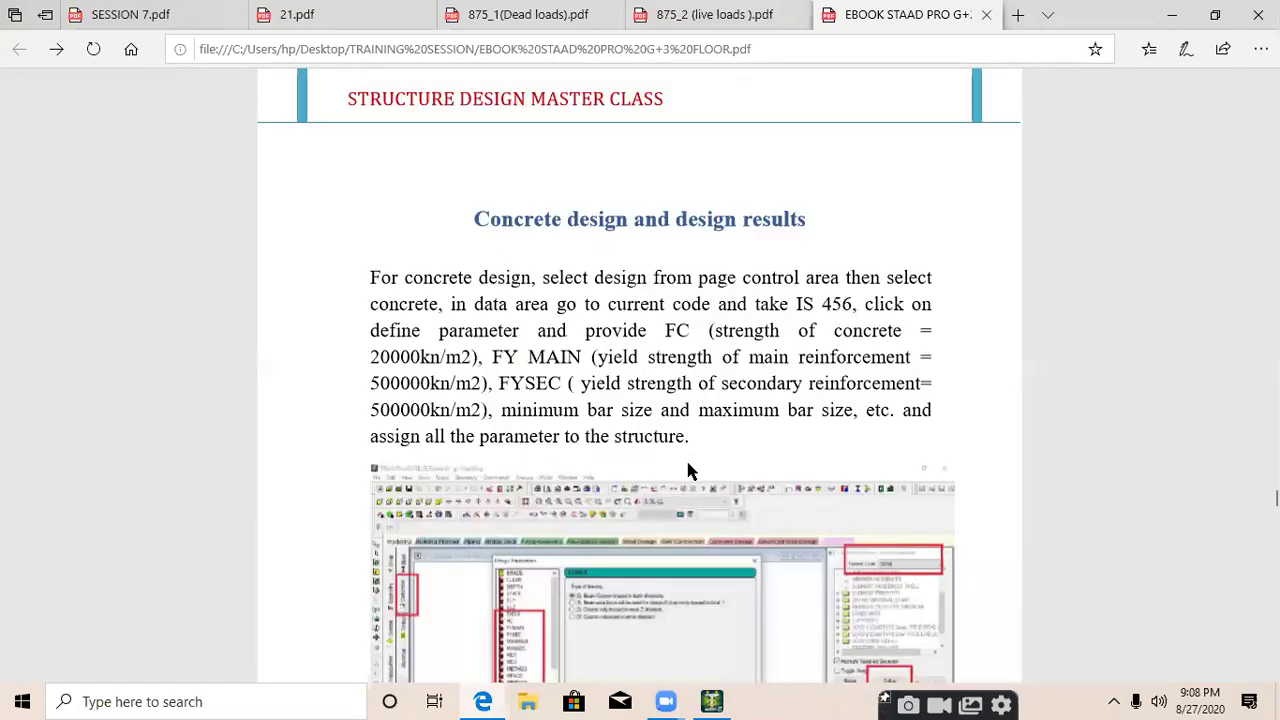
scroll(688, 468, "down", 7)
scroll(688, 470, "down", 20)
scroll(688, 471, "down", 4)
scroll(640, 440, "up", 6)
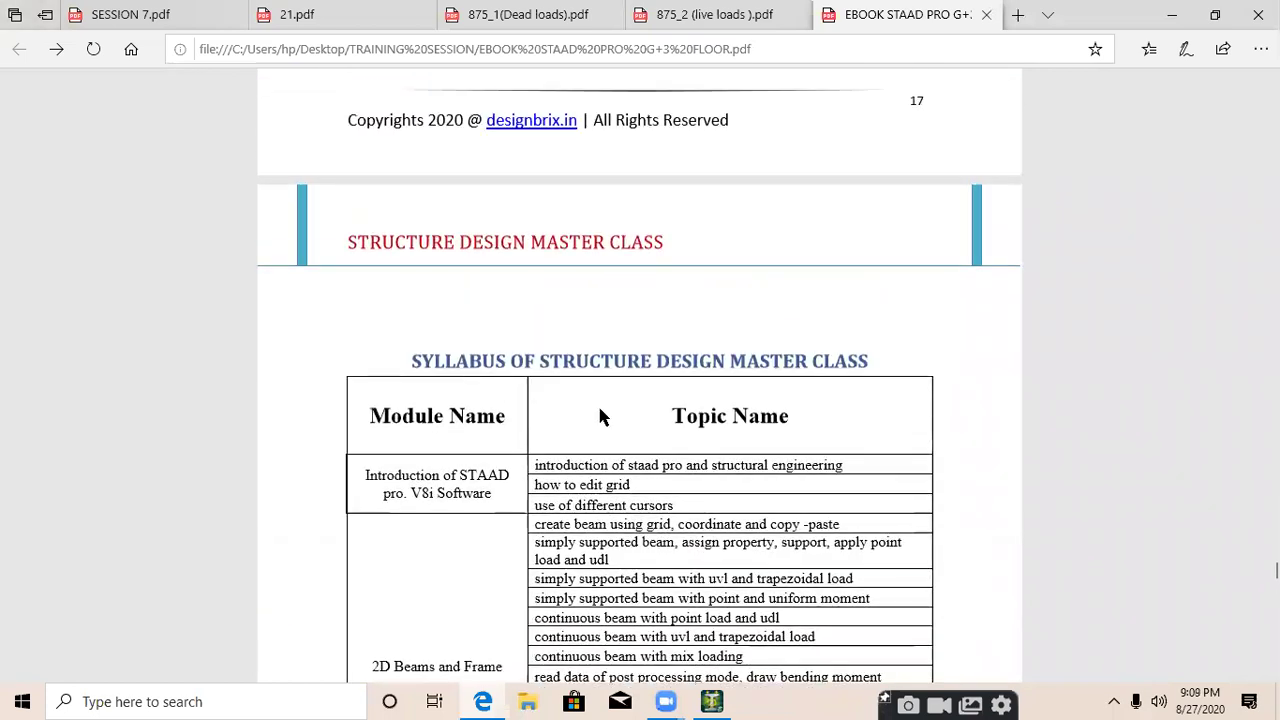